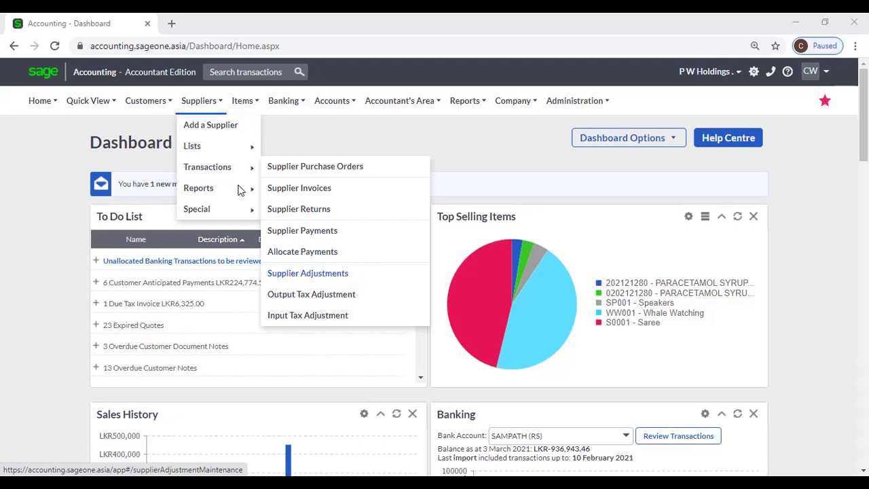
# Open the Supplier Balances - Days Outstanding report from the Suppliers reports submenu.
pyautogui.moveTo(231, 192)
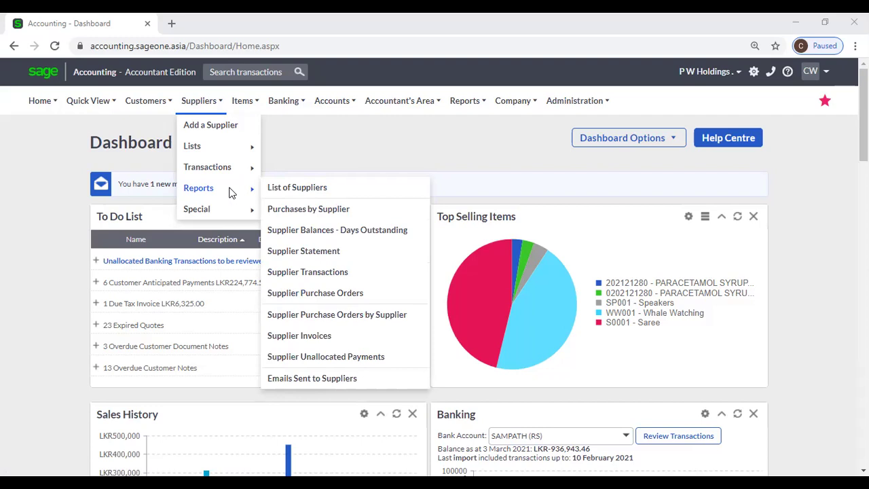
pyautogui.click(340, 233)
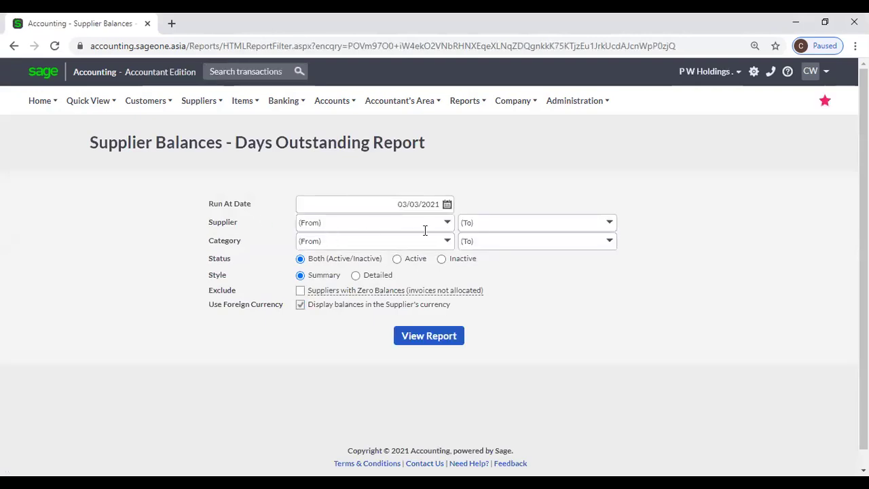
# Browse the Supplier and Category lists without selecting any filter.
pyautogui.click(447, 222)
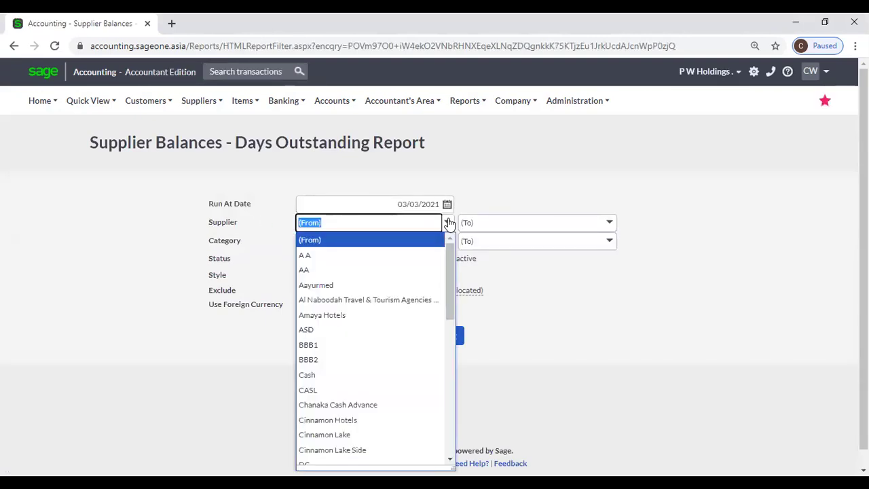
pyautogui.click(448, 222)
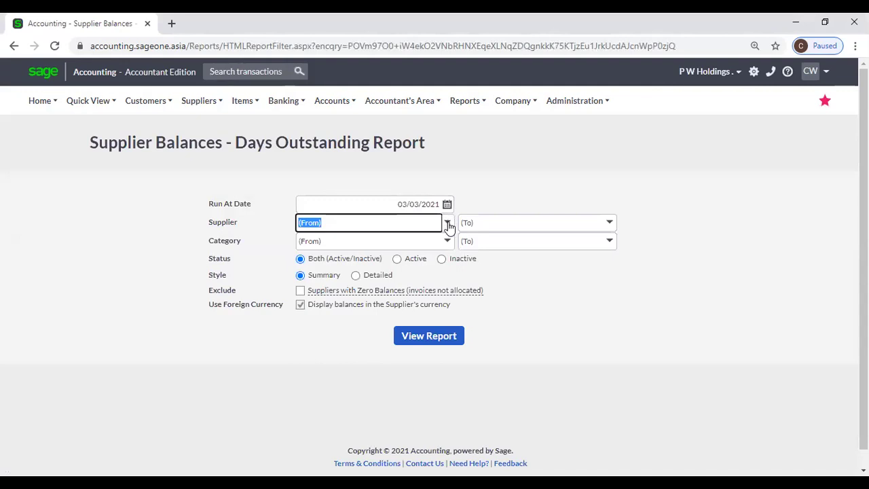
pyautogui.click(449, 224)
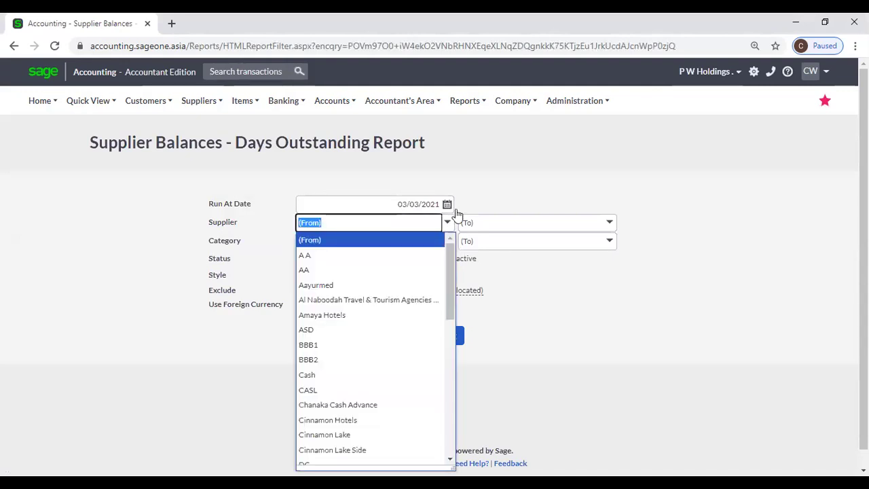
pyautogui.click(505, 165)
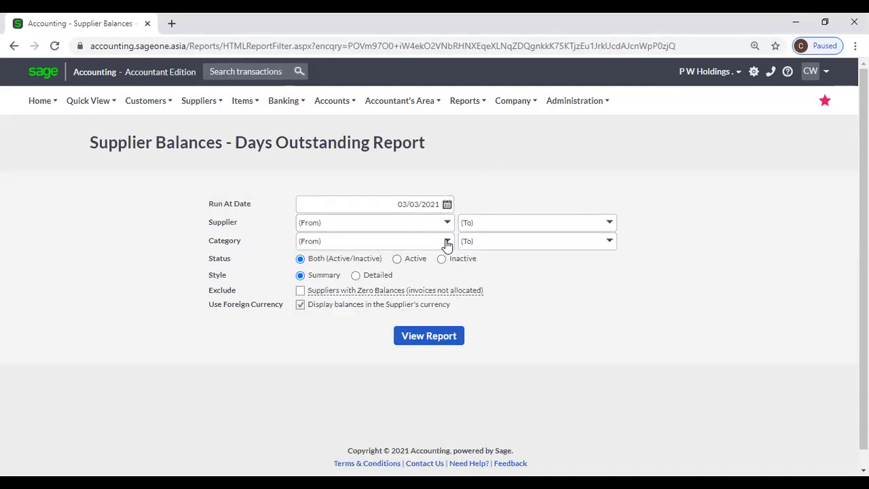
pyautogui.click(447, 242)
pyautogui.click(506, 163)
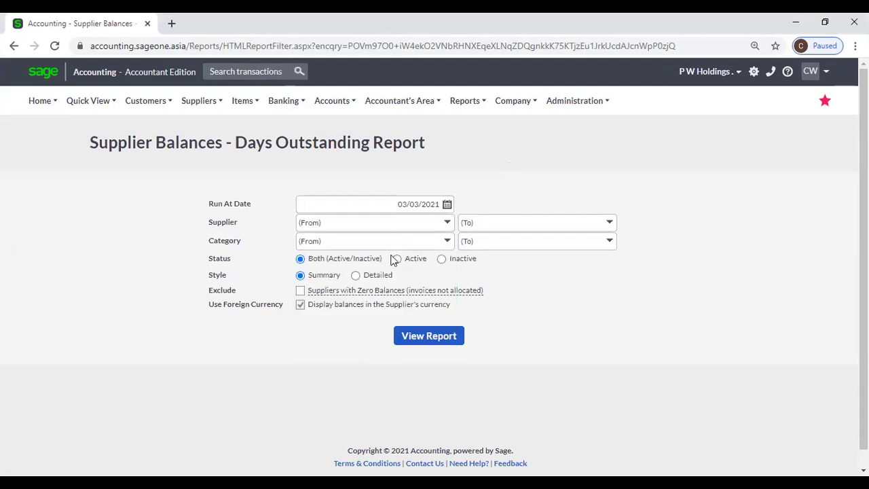
# Leave the report style on Summary after briefly trying Detailed.
pyautogui.click(357, 275)
pyautogui.click(310, 278)
pyautogui.click(199, 100)
pyautogui.moveTo(200, 190)
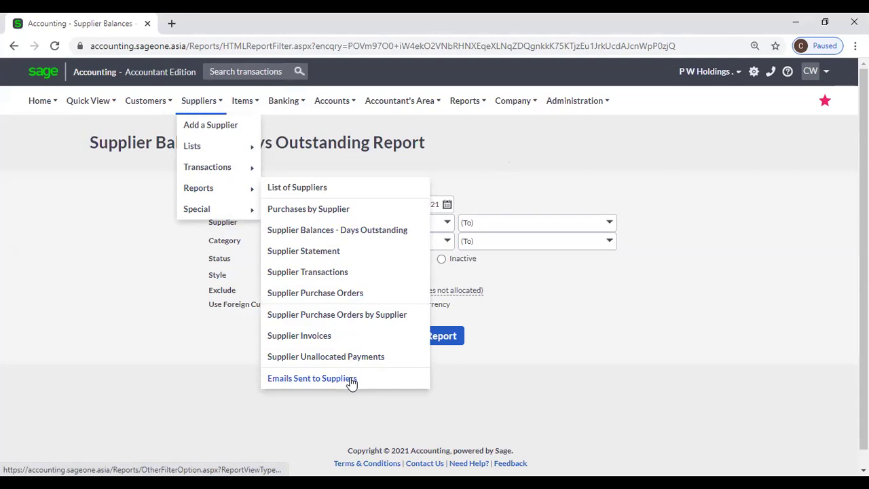
# Reveal Adjust Opening Balances under the Suppliers Special menu.
pyautogui.moveTo(196, 99)
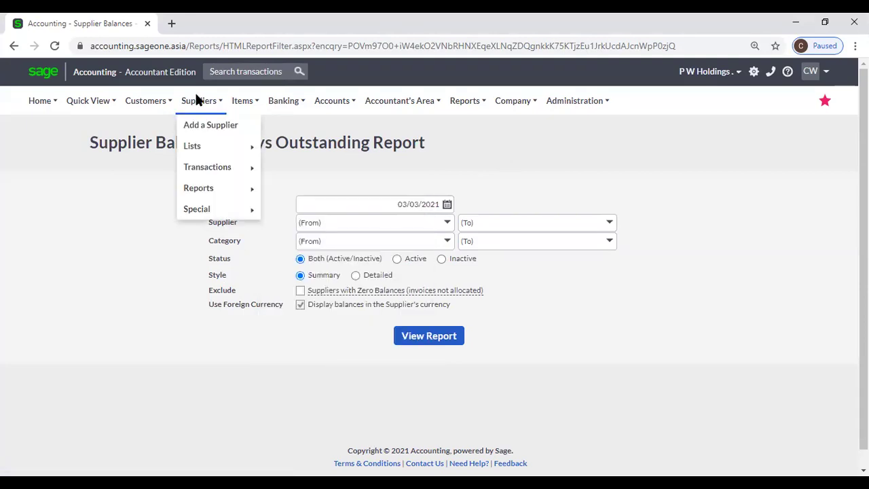
pyautogui.moveTo(209, 208)
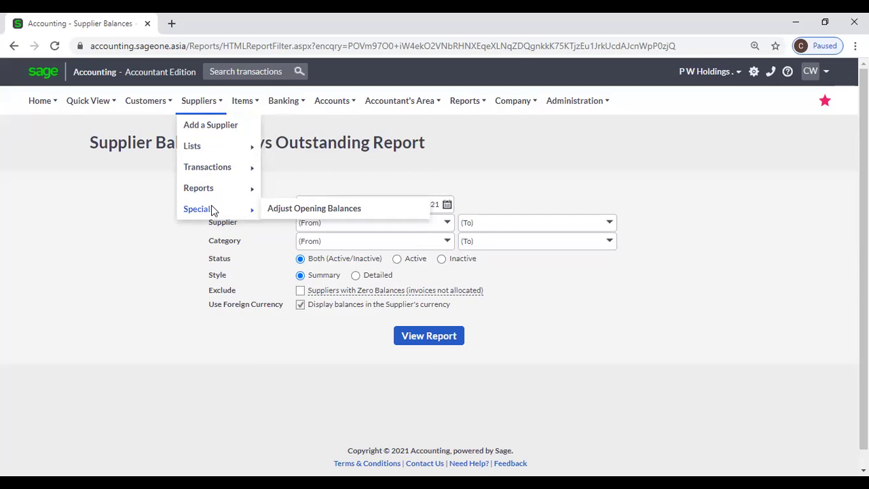
# Search 'SL' and pick SLIIT, showing its LKR 500,000.00 opening balance at 29/02/2020.
pyautogui.click(291, 212)
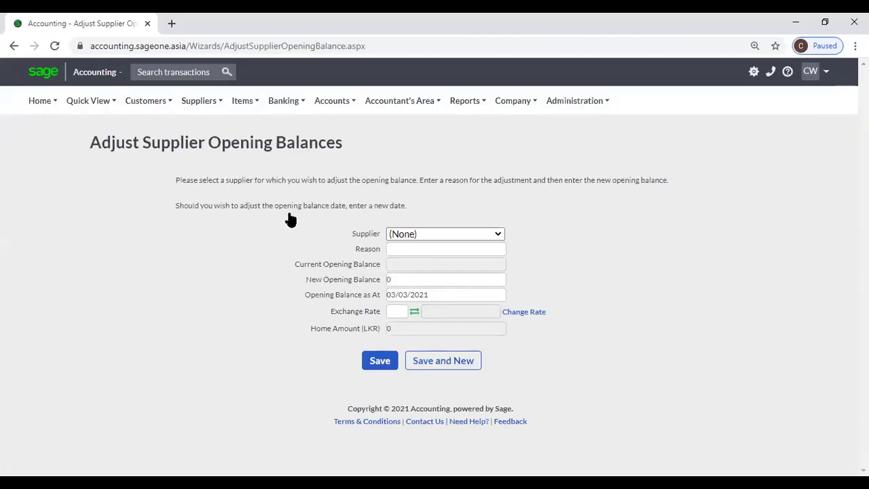
pyautogui.press('BackSpace')
pyautogui.press('BackSpace')
pyautogui.press('BackSpace')
pyautogui.press('BackSpace')
pyautogui.press('BackSpace')
pyautogui.press('BackSpace')
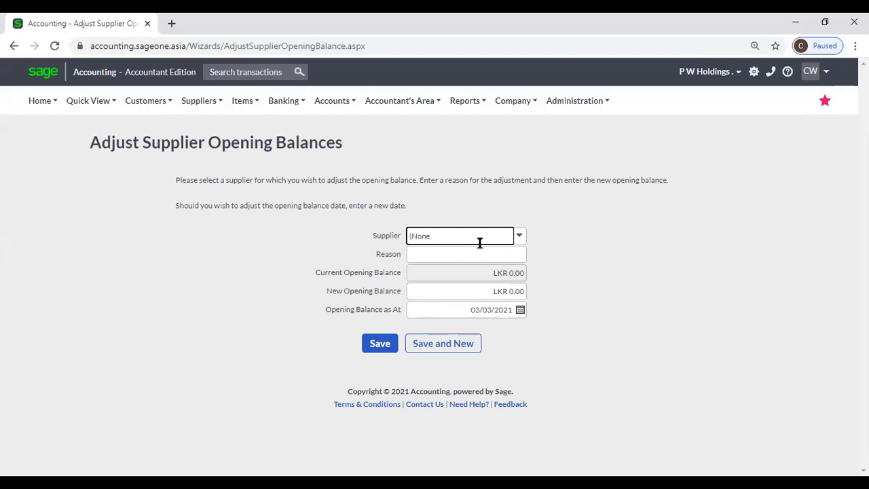
pyautogui.write('SLIIT')
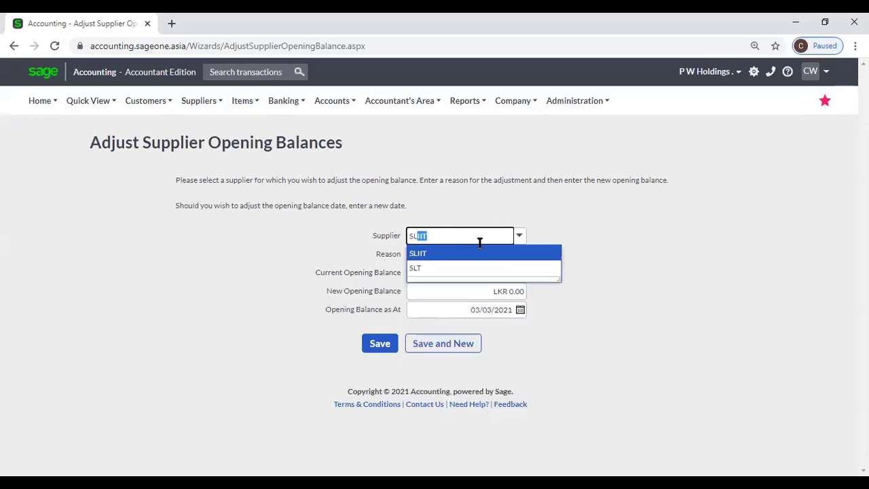
pyautogui.click(478, 252)
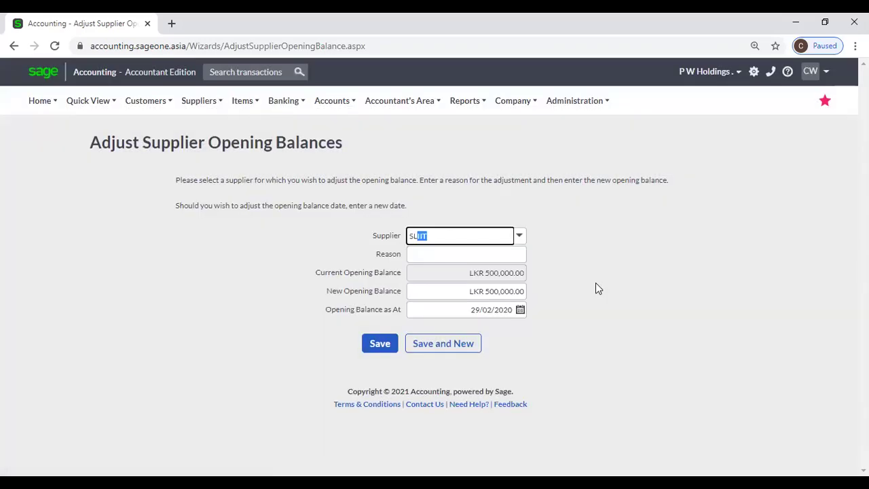
pyautogui.click(595, 283)
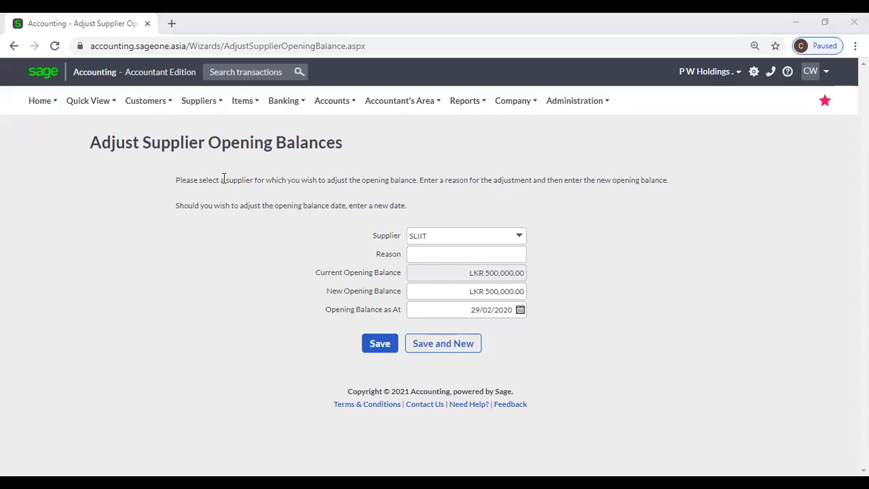
pyautogui.moveTo(148, 102)
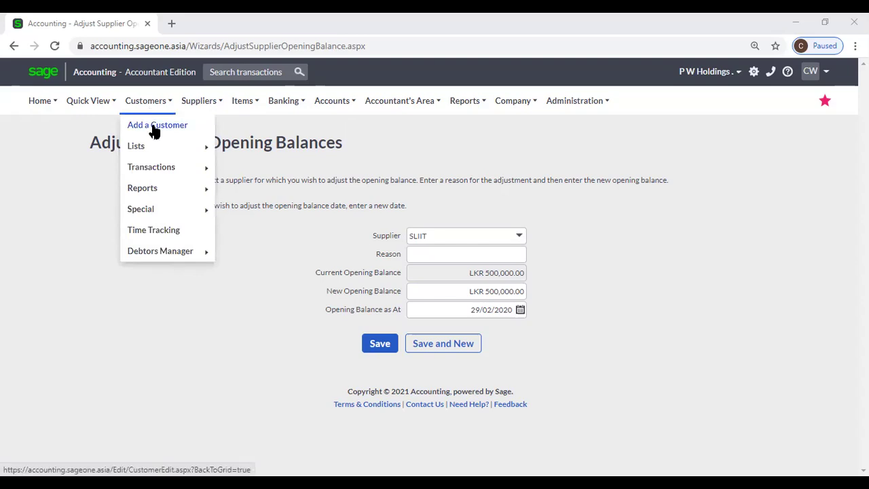
# Show the List of Customers with their categories, balances, credit limits and price lists.
pyautogui.moveTo(173, 153)
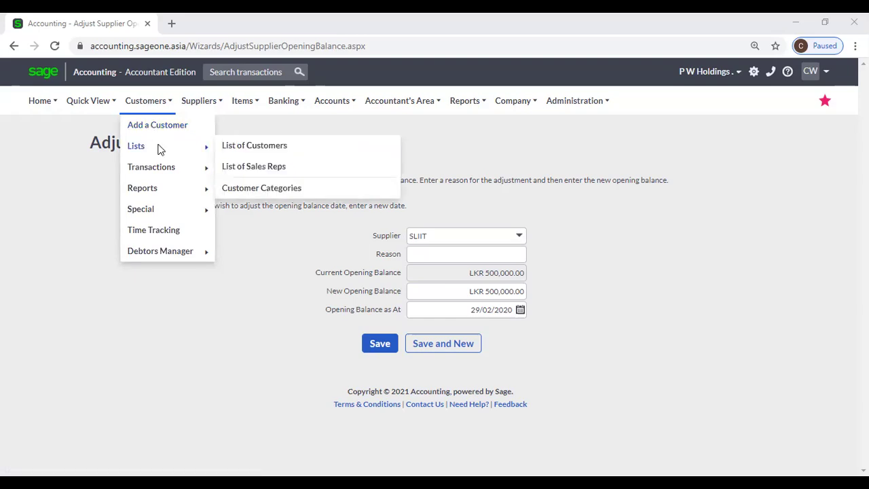
pyautogui.click(272, 149)
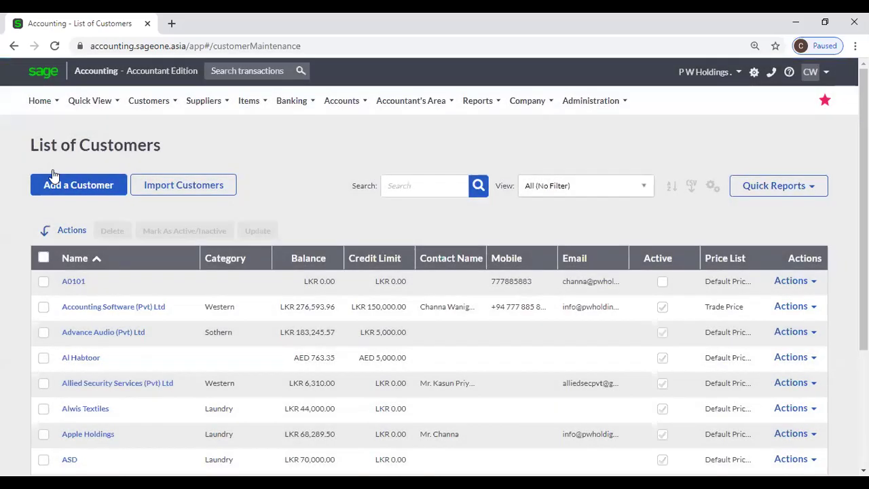
# Start a new customer and check Category, Opening Balance and its 03/03/2021 date, leaving them blank.
pyautogui.click(59, 187)
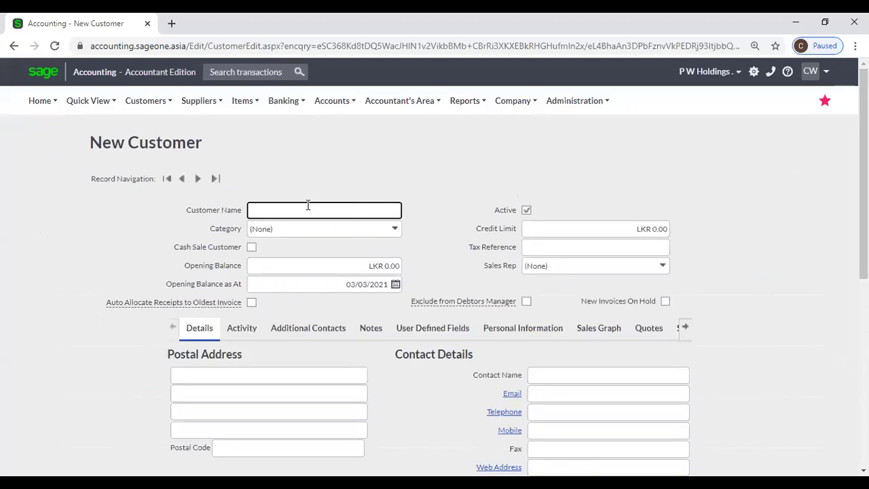
pyautogui.click(395, 230)
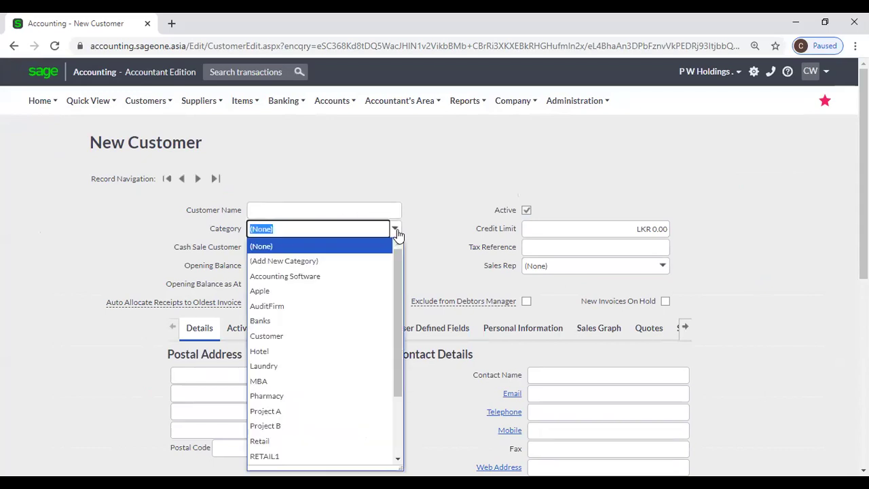
pyautogui.click(422, 214)
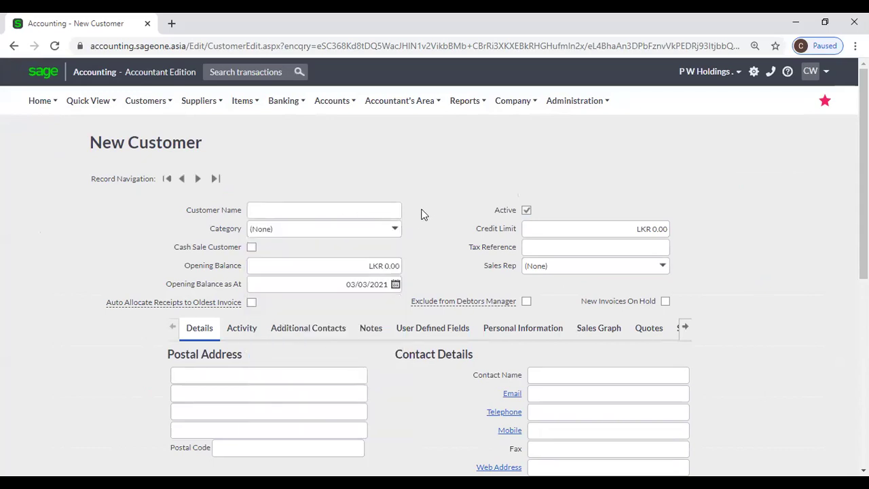
pyautogui.scroll(-1, 421, 214)
pyautogui.click(375, 198)
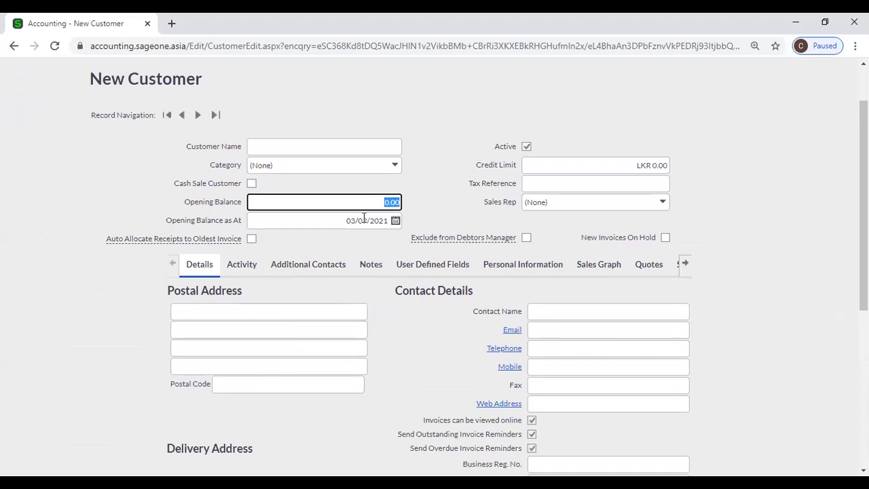
pyautogui.click(365, 217)
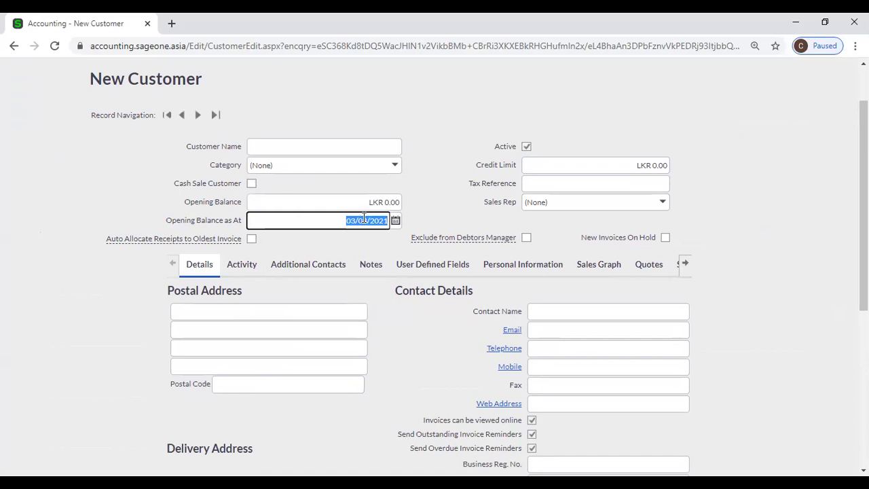
# Check Credit Limit (LKR 0.00), Tax Reference and Sales Rep without entering values.
pyautogui.click(546, 170)
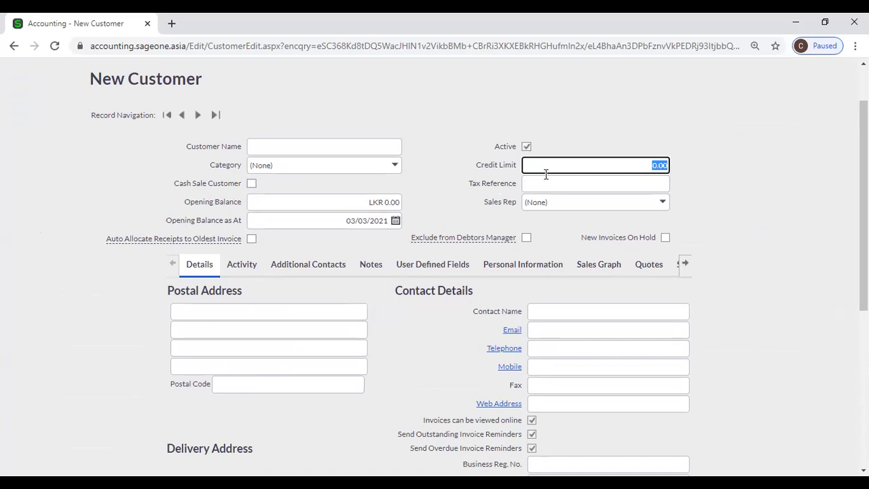
pyautogui.click(544, 184)
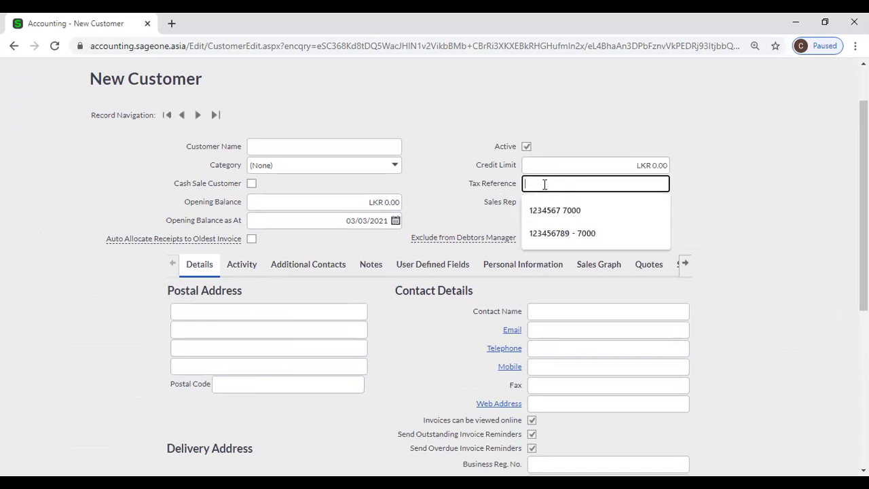
pyautogui.click(483, 209)
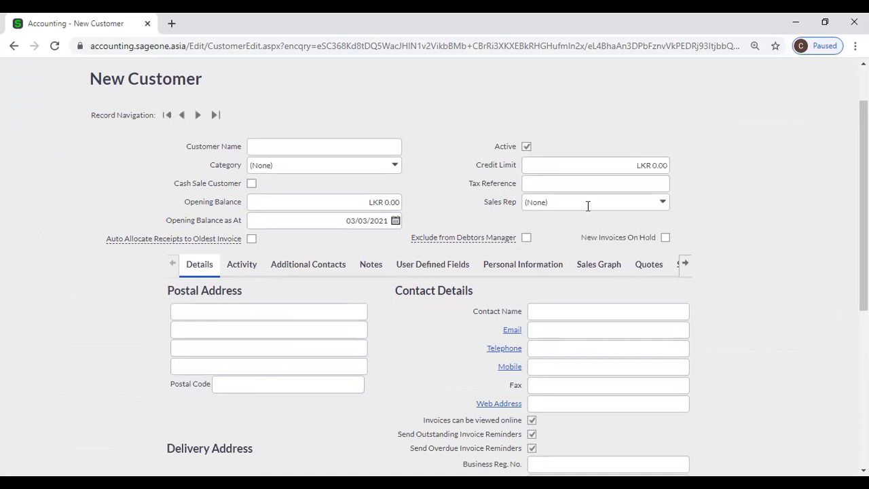
pyautogui.click(663, 203)
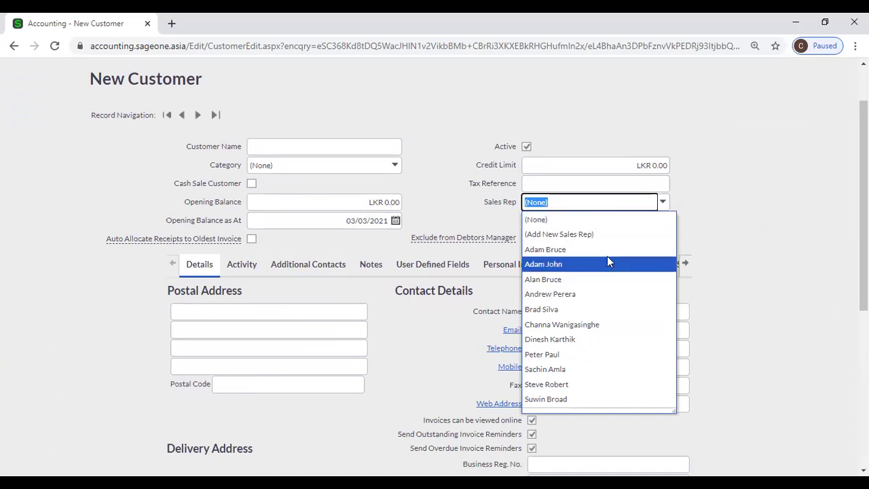
pyautogui.click(709, 177)
pyautogui.scroll(-1, 288, 247)
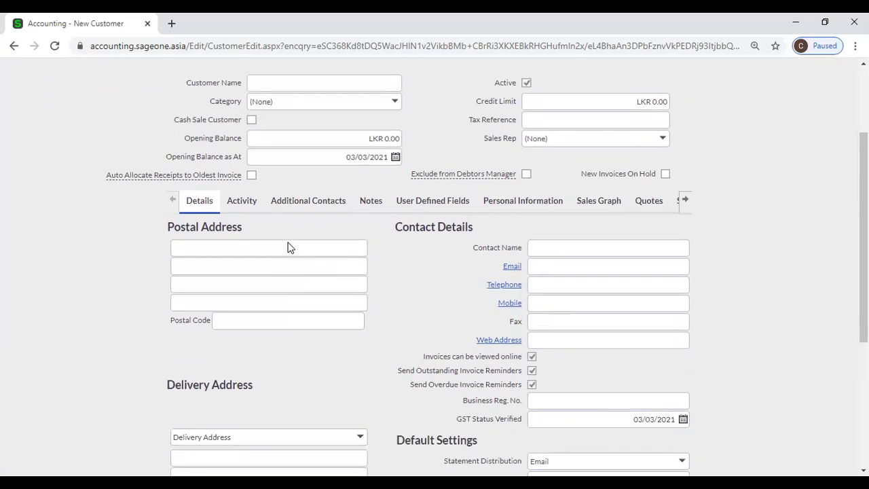
pyautogui.moveTo(193, 175)
pyautogui.moveTo(445, 186)
pyautogui.scroll(2, 95, 119)
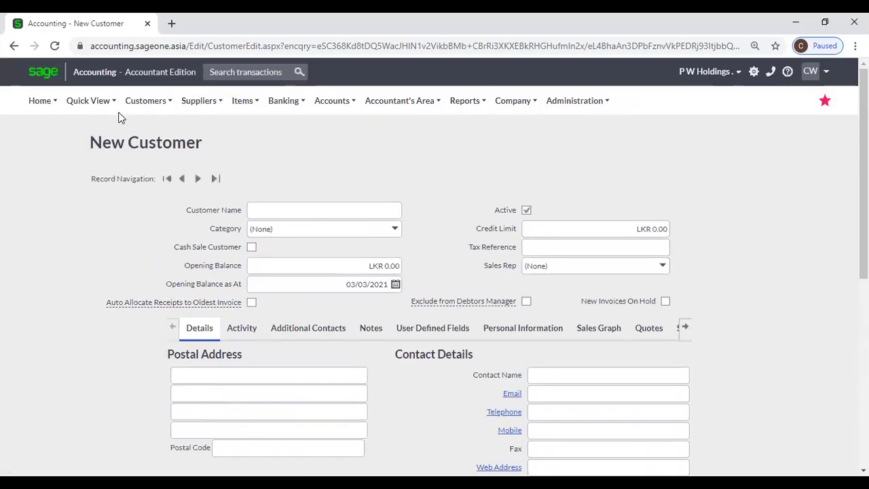
pyautogui.click(145, 101)
pyautogui.moveTo(144, 248)
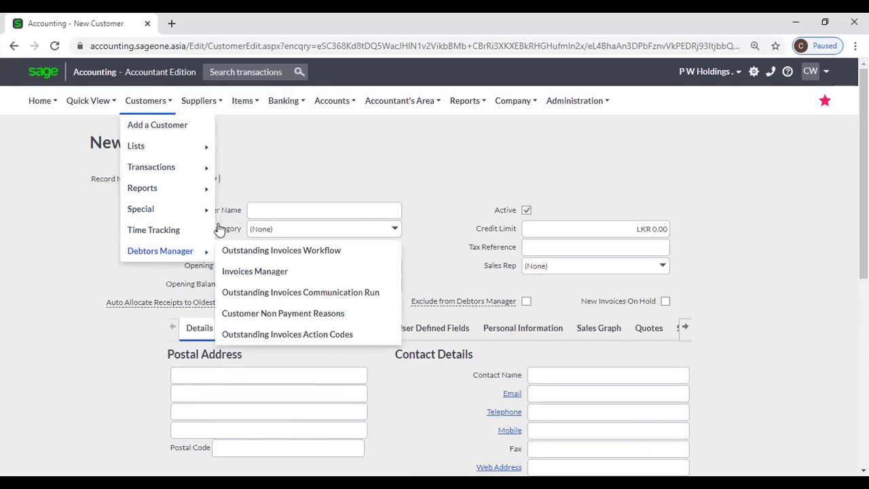
pyautogui.moveTo(523, 307)
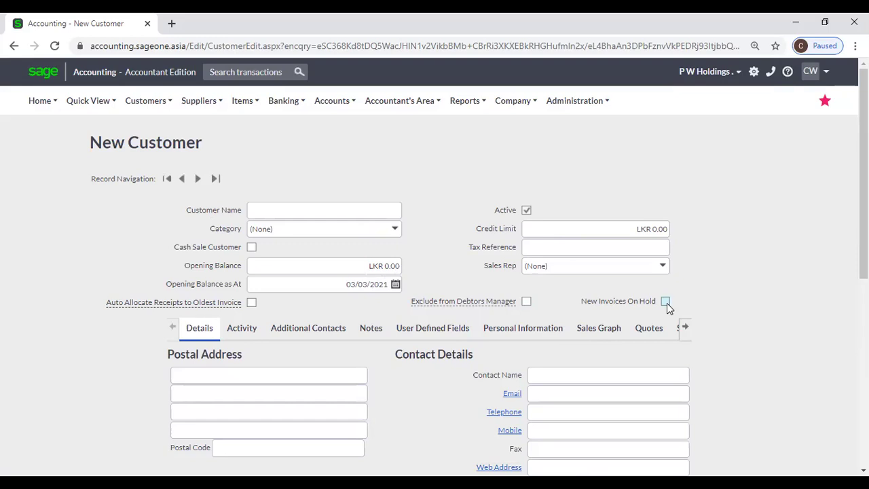
pyautogui.scroll(-1, 330, 345)
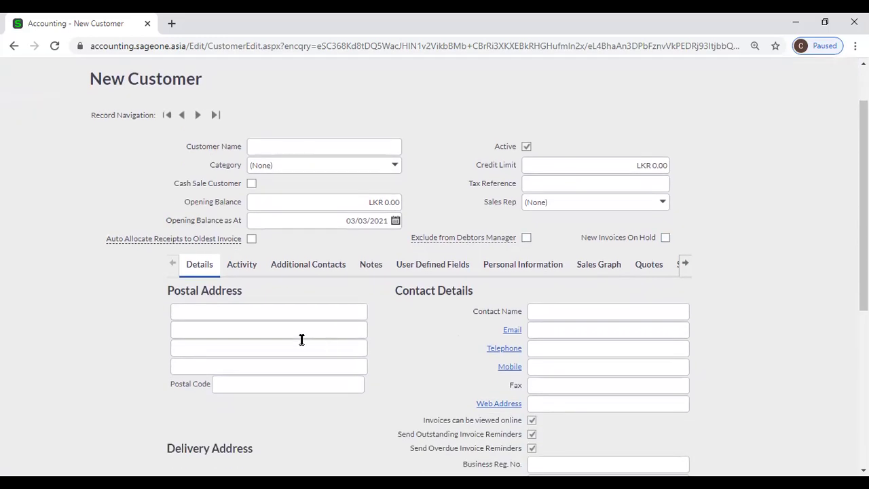
pyautogui.scroll(-2, 302, 340)
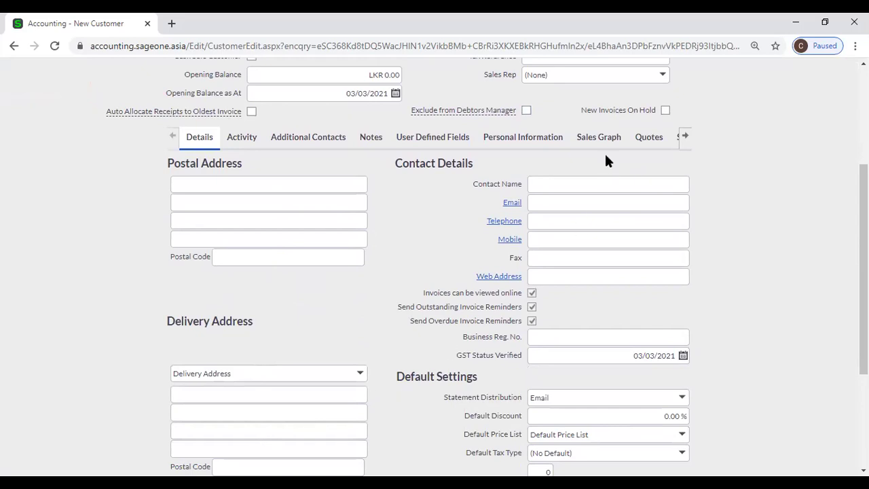
pyautogui.scroll(-1, 580, 280)
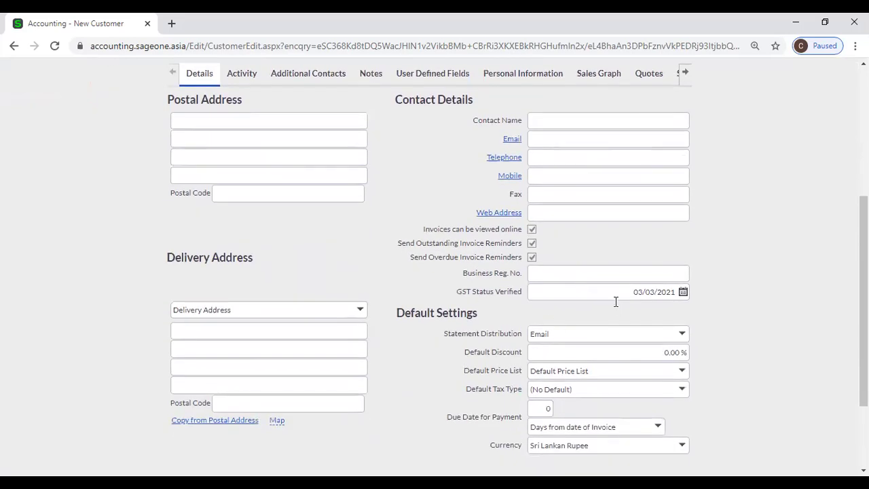
pyautogui.click(532, 139)
pyautogui.press('Down')
pyautogui.click(734, 199)
pyautogui.click(597, 345)
pyautogui.click(721, 376)
pyautogui.click(683, 374)
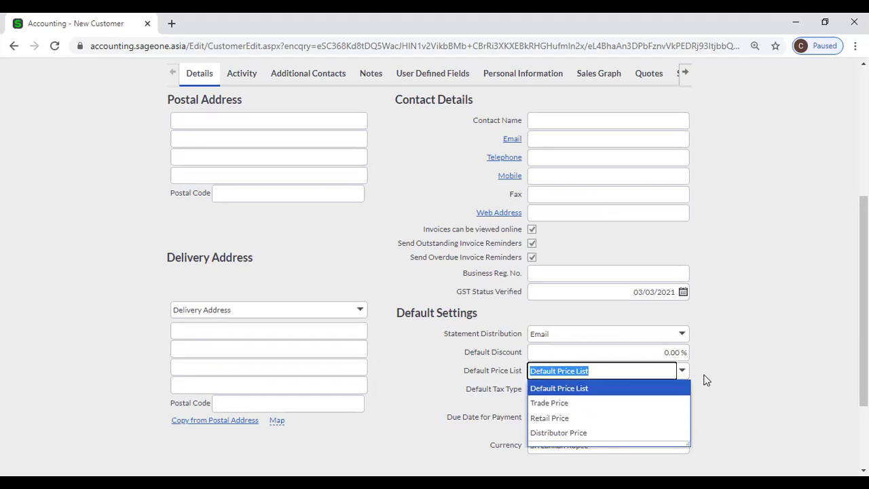
pyautogui.click(727, 374)
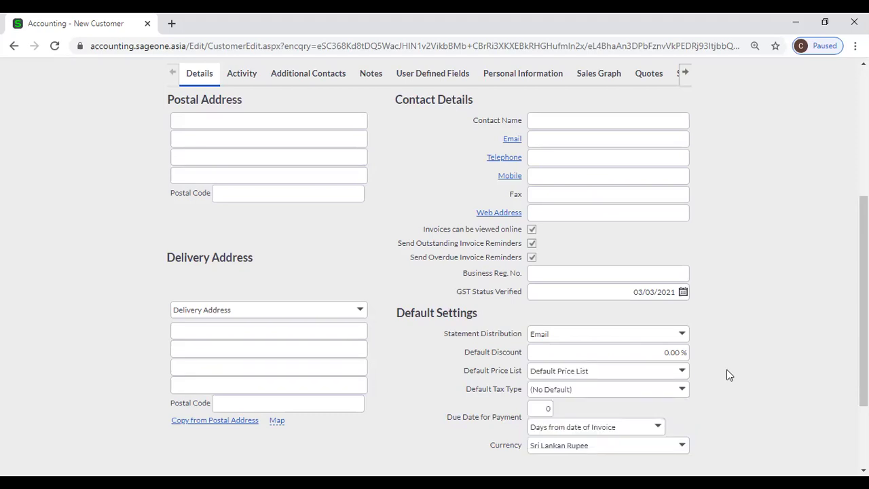
pyautogui.click(684, 389)
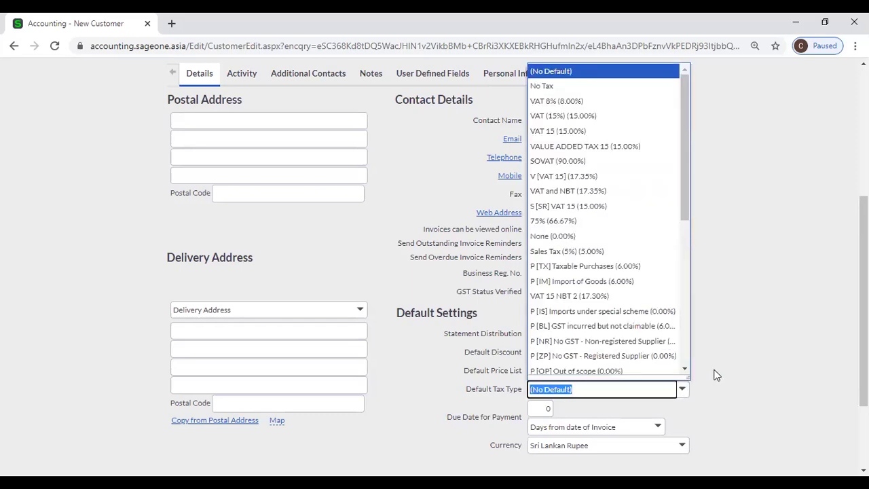
pyautogui.click(715, 374)
pyautogui.click(531, 406)
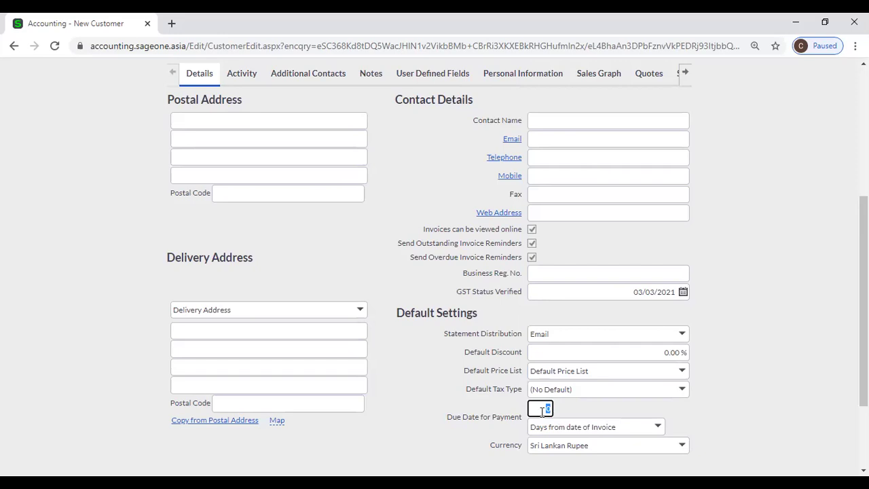
pyautogui.scroll(-2, 761, 421)
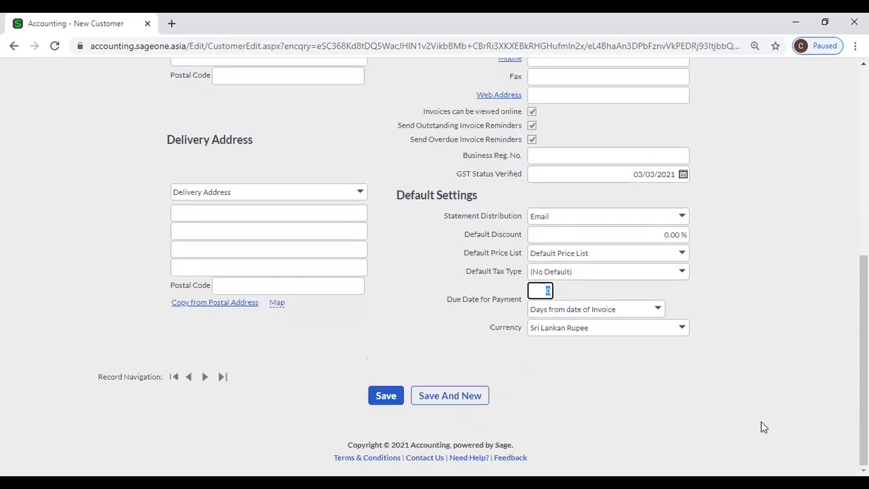
pyautogui.click(682, 328)
pyautogui.click(738, 314)
pyautogui.scroll(2, 171, 271)
pyautogui.scroll(4, 171, 271)
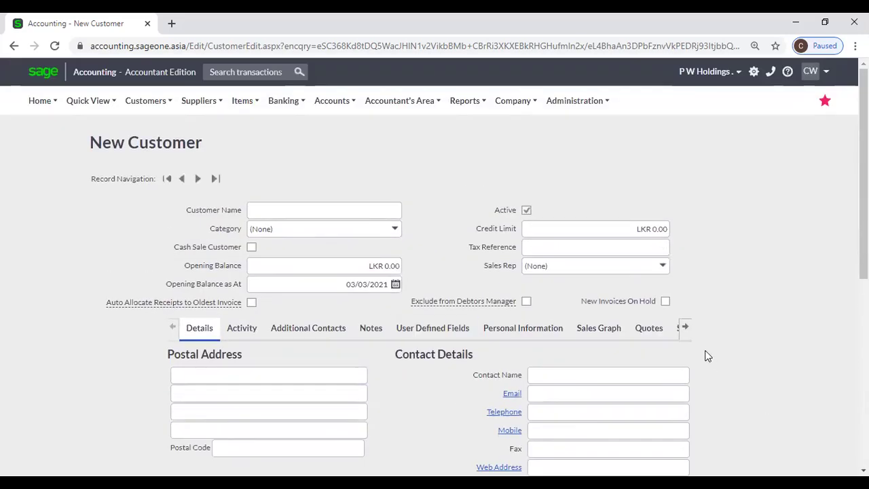
pyautogui.click(689, 331)
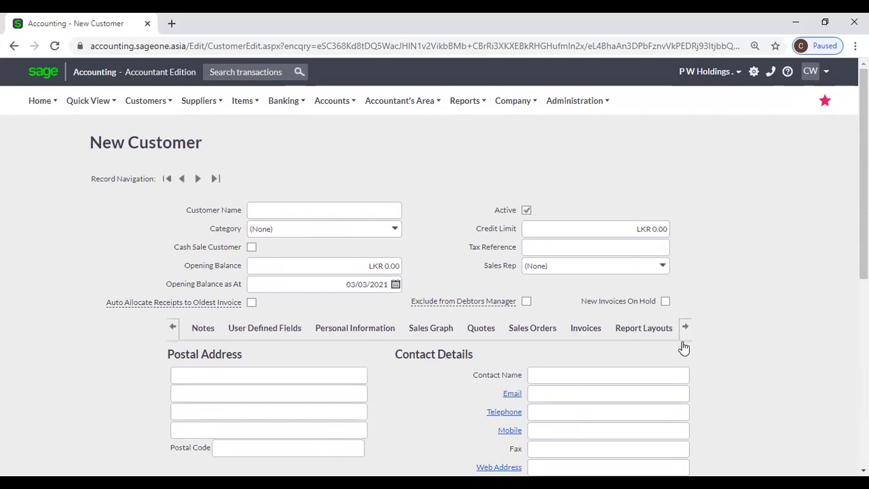
# Review the Report Layouts, keeping Tax Invoice on PWHoldings and Quote on Classic GST.
pyautogui.click(648, 331)
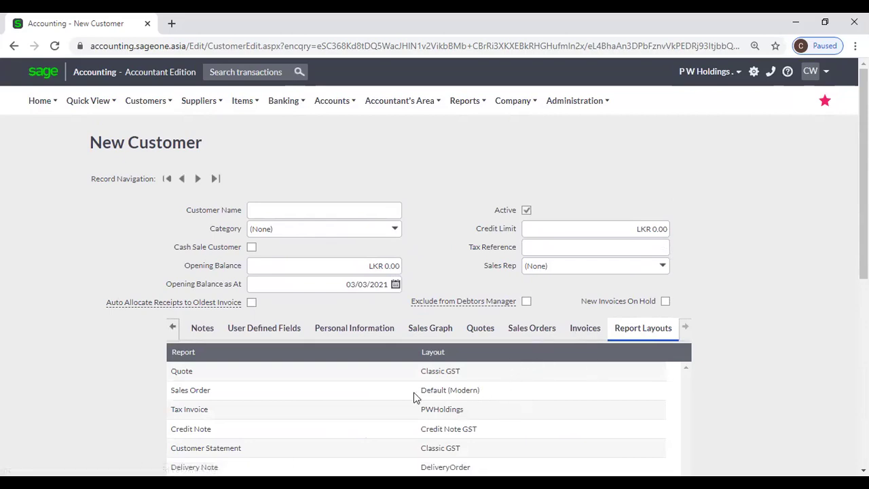
pyautogui.click(474, 416)
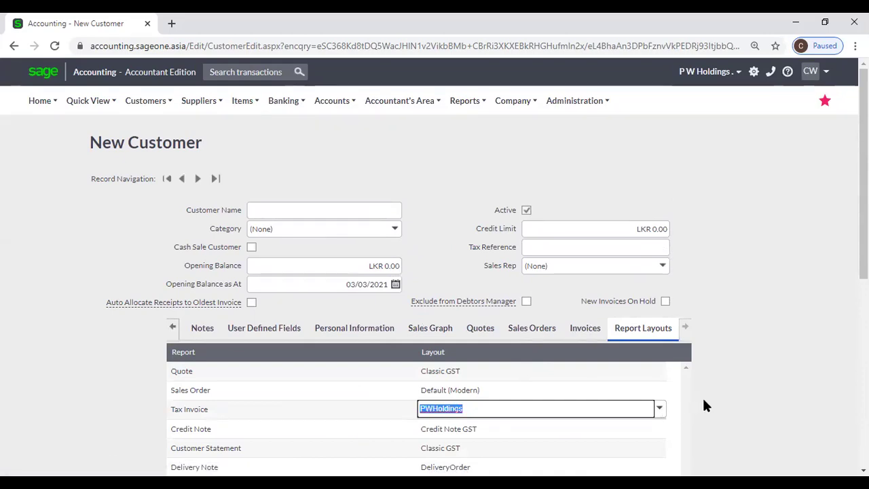
pyautogui.click(679, 396)
# Save the new customer form.
pyautogui.scroll(-3, 648, 391)
pyautogui.scroll(-3, 647, 389)
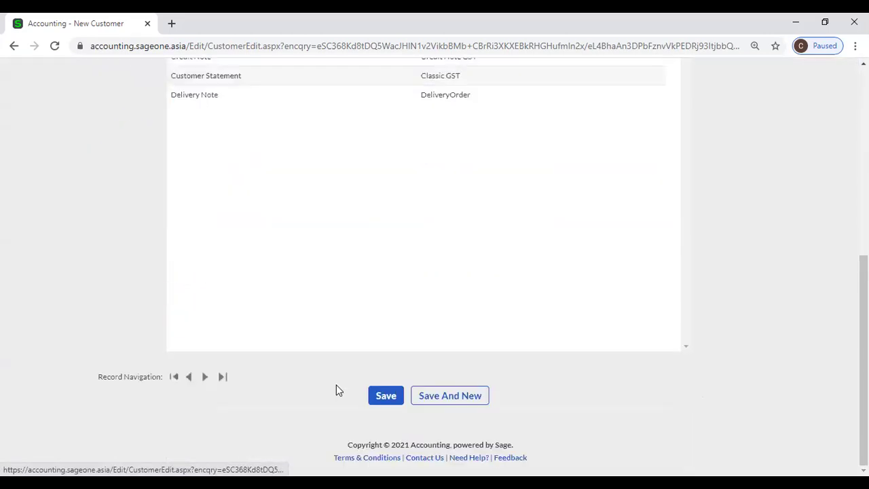
pyautogui.click(389, 397)
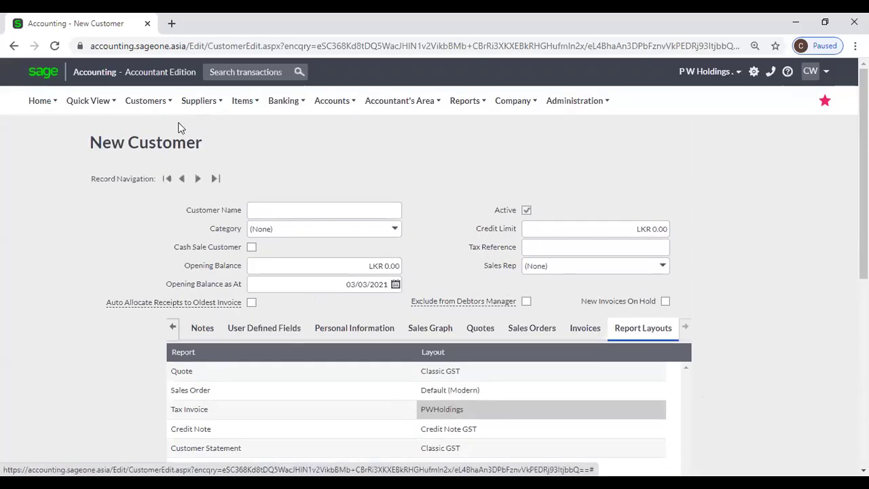
pyautogui.moveTo(148, 102)
pyautogui.moveTo(160, 149)
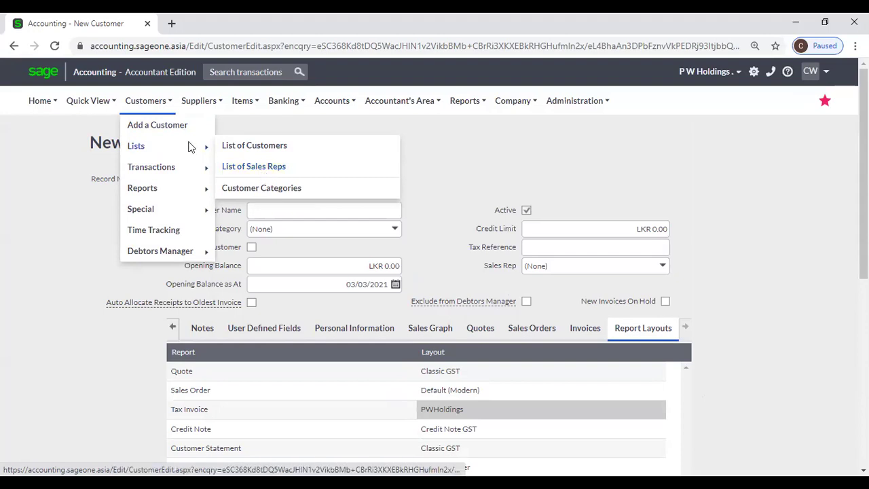
# Open a blank, Active New Sales Rep form from the List of Sales Reps.
pyautogui.moveTo(178, 167)
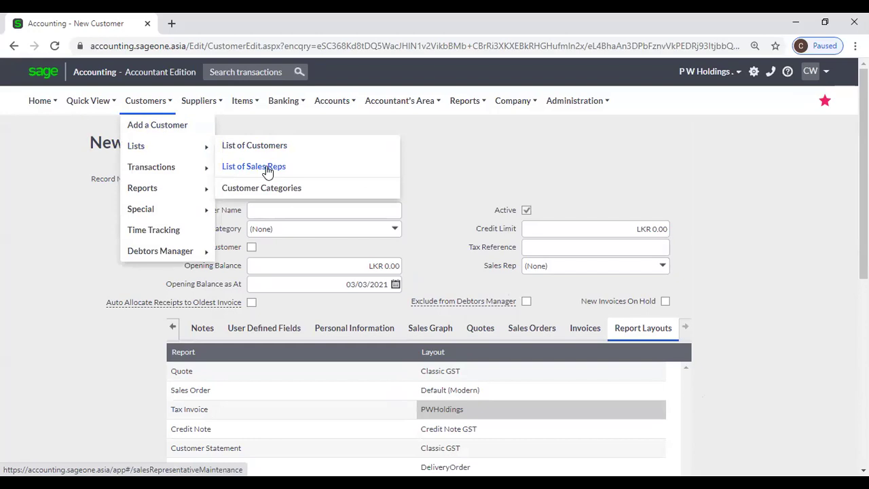
pyautogui.click(268, 171)
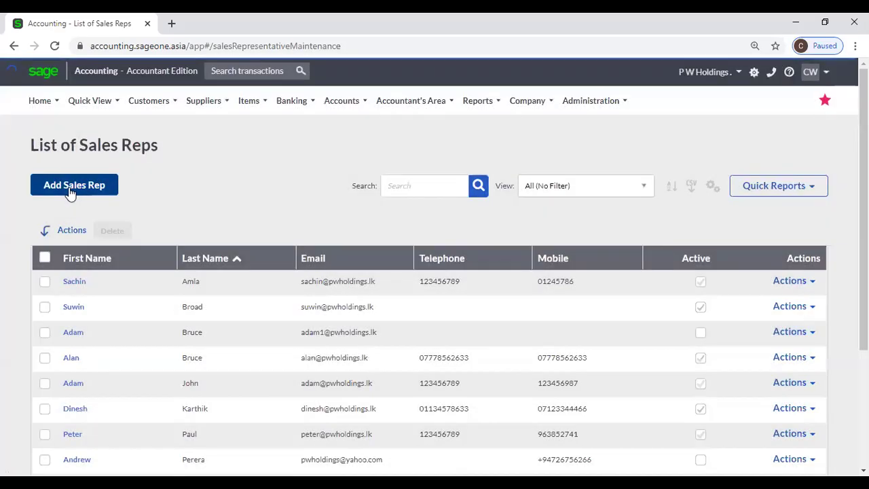
pyautogui.click(70, 193)
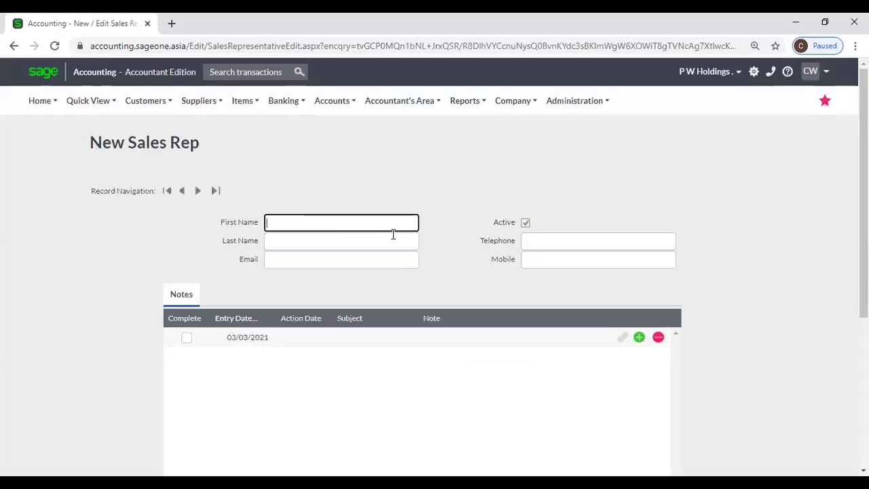
pyautogui.scroll(-5, 393, 246)
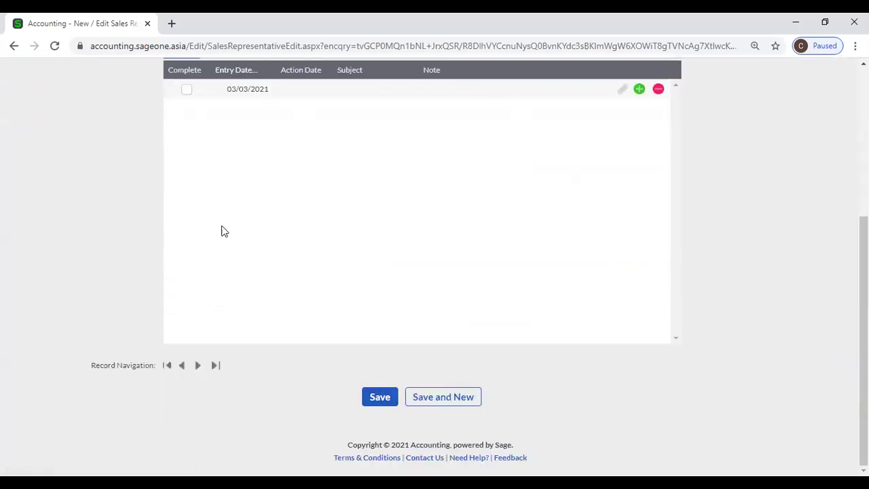
pyautogui.scroll(5, 220, 230)
pyautogui.click(146, 100)
pyautogui.moveTo(157, 153)
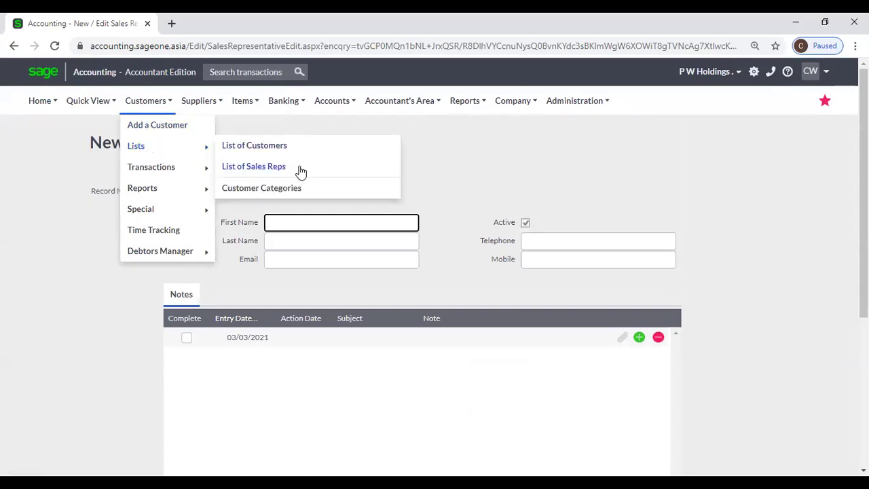
# Open Customer Categories and start a new category with an empty Description.
pyautogui.click(298, 190)
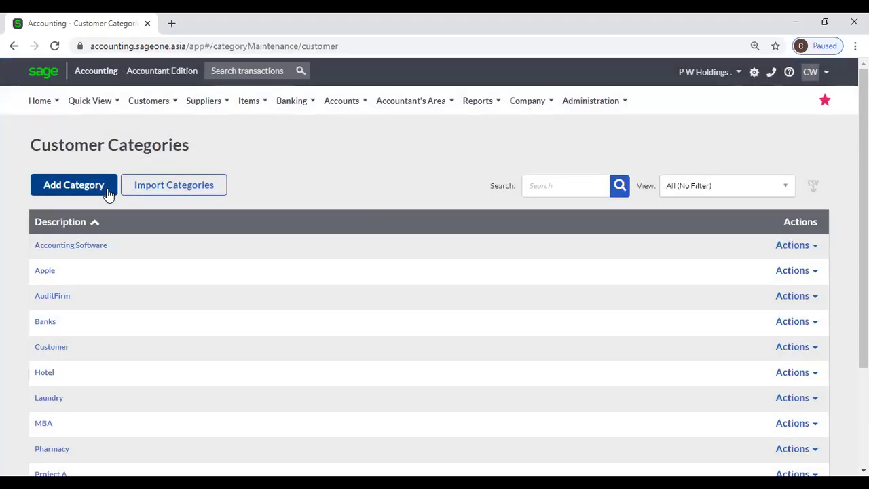
pyautogui.click(106, 188)
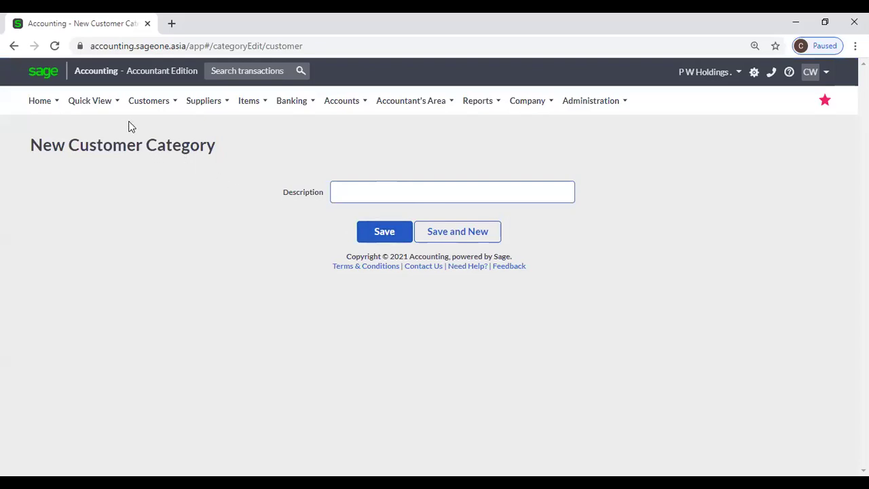
pyautogui.click(148, 101)
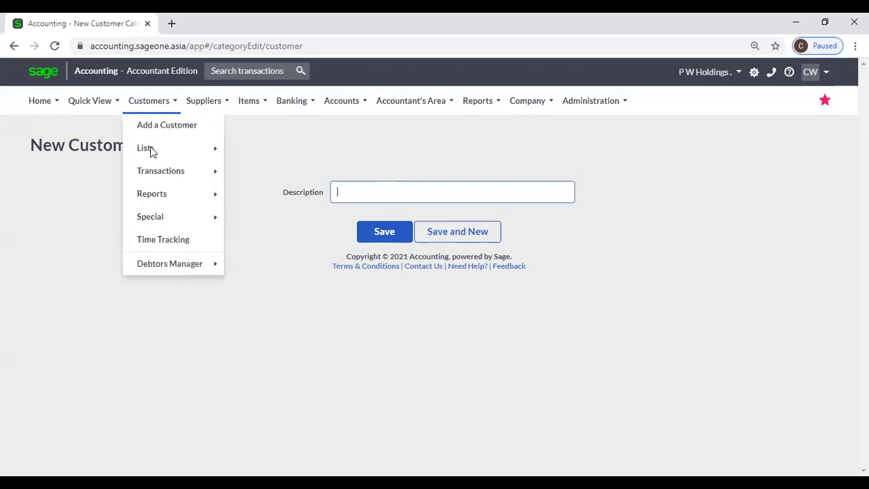
pyautogui.moveTo(152, 150)
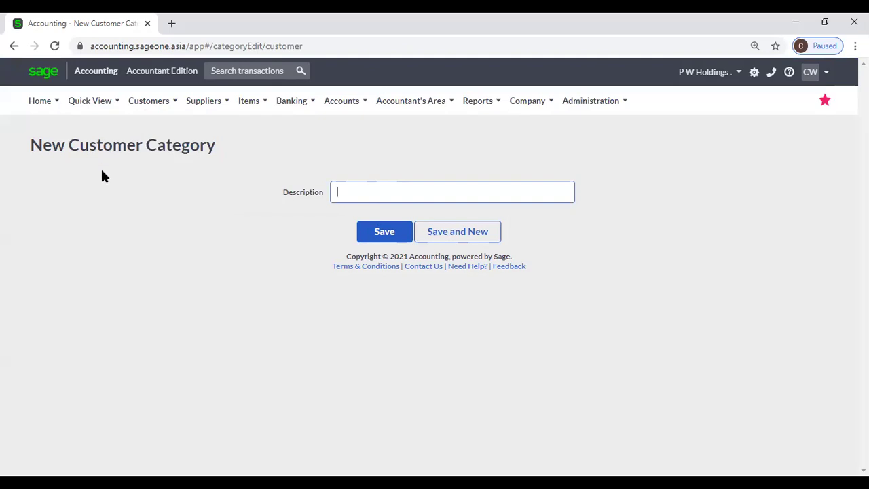
pyautogui.moveTo(155, 101)
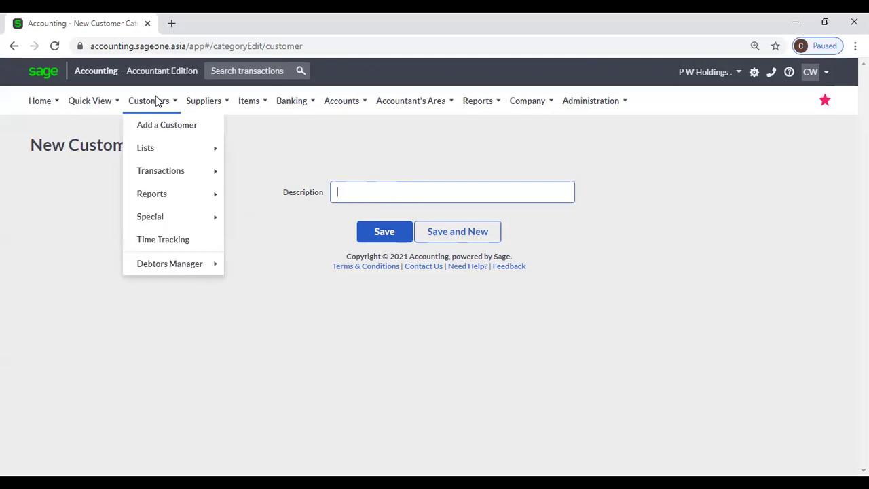
pyautogui.moveTo(170, 171)
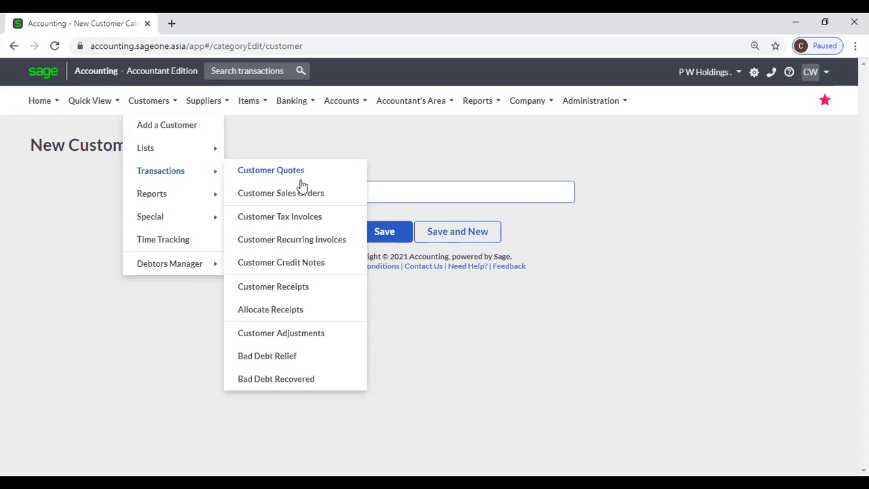
pyautogui.moveTo(534, 107)
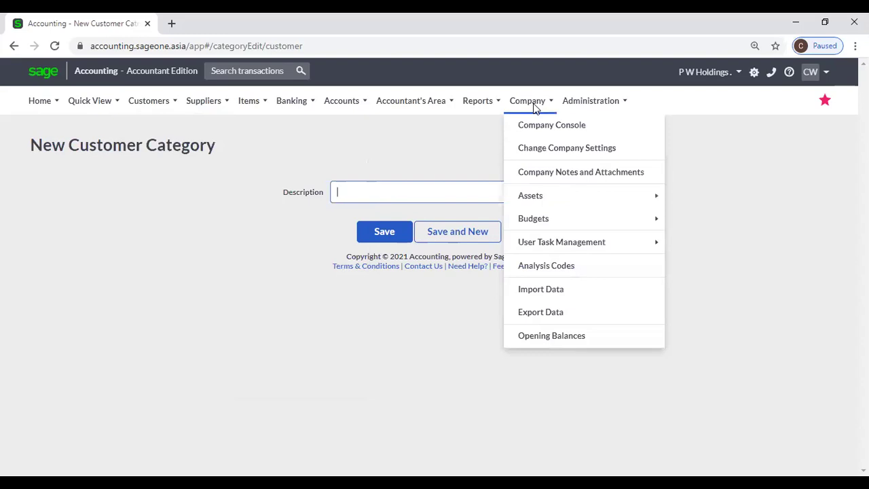
# Set the Quotation new document number to QUO0000074 under Company Settings > Document Numbers.
pyautogui.click(542, 150)
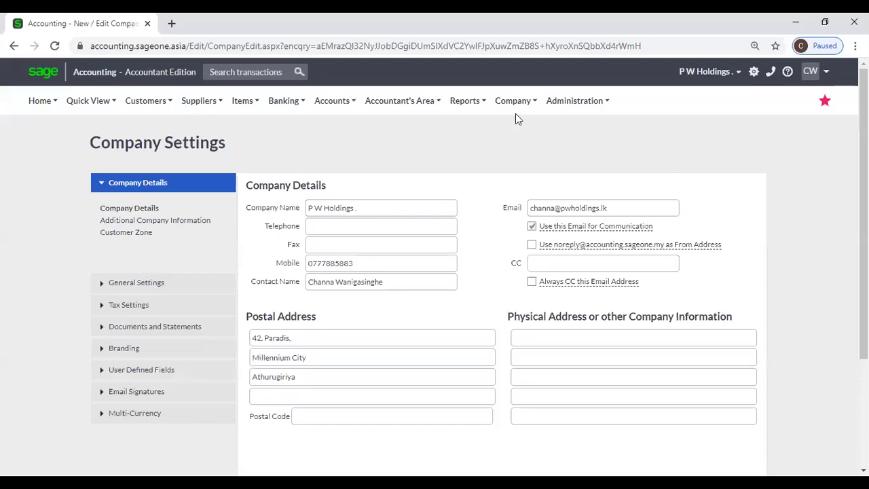
pyautogui.click(515, 103)
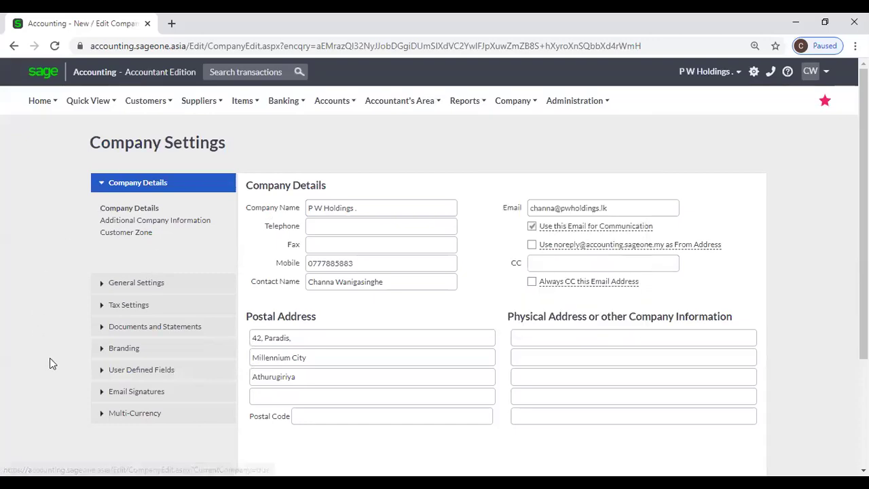
pyautogui.click(119, 335)
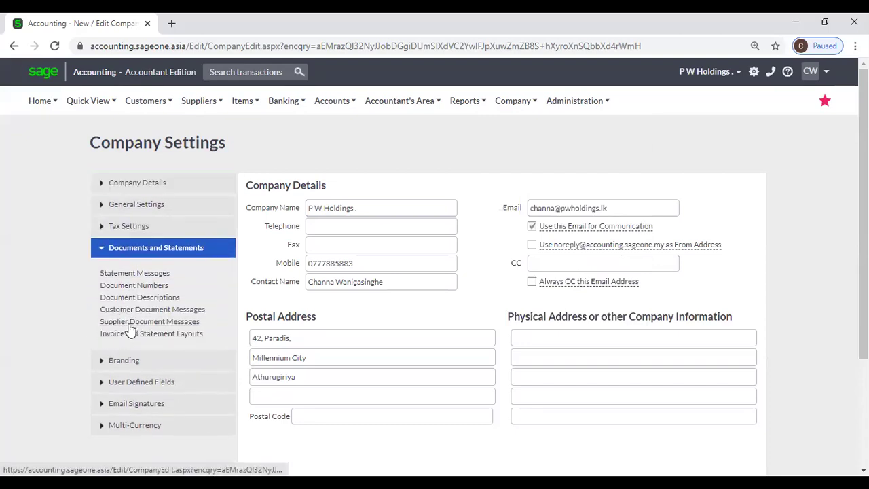
pyautogui.click(144, 286)
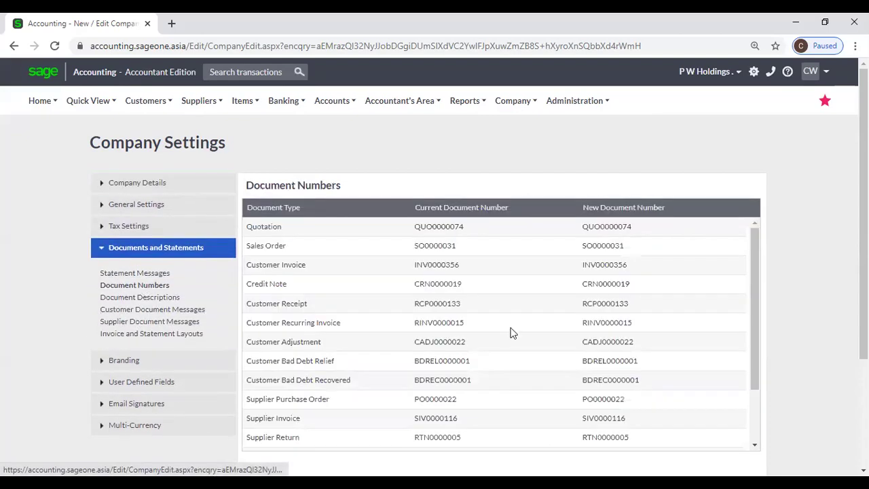
pyautogui.click(661, 231)
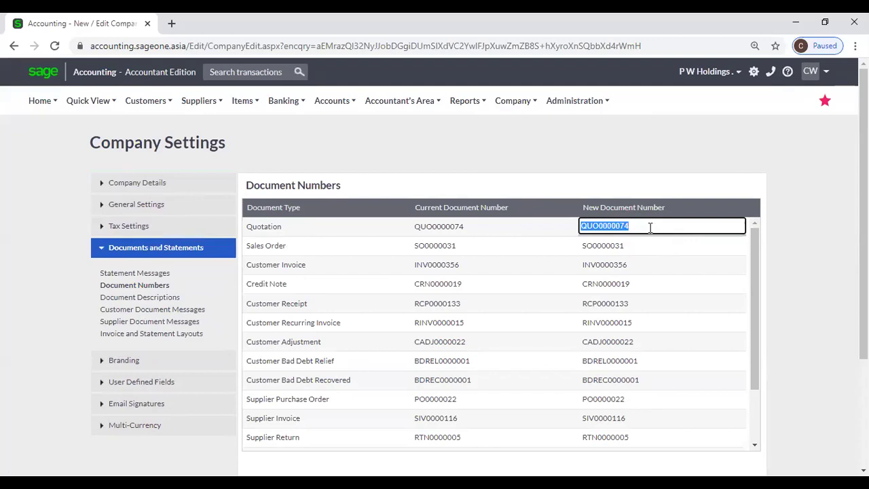
pyautogui.click(402, 150)
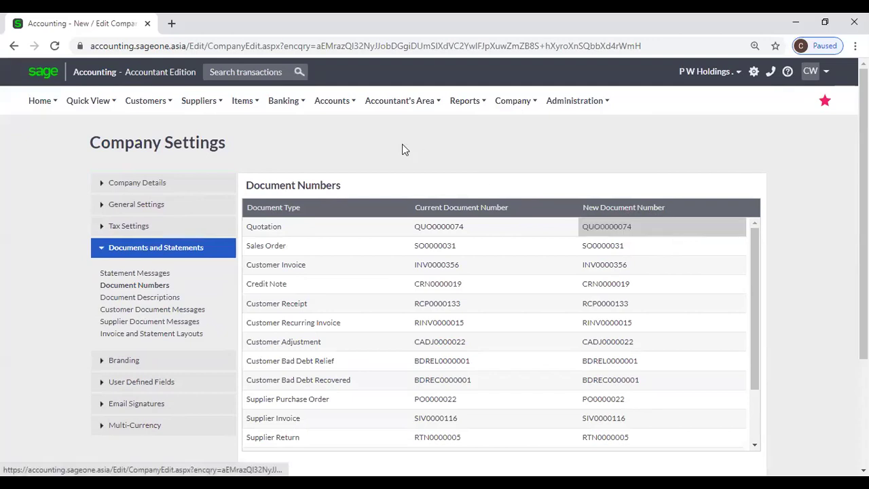
# Go to the Customer Quotes list and add a new quote.
pyautogui.click(131, 100)
pyautogui.moveTo(141, 167)
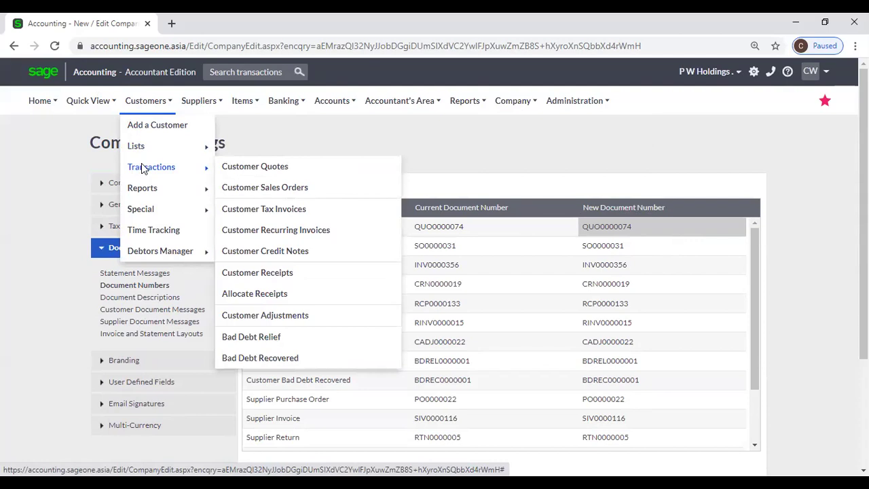
pyautogui.click(251, 171)
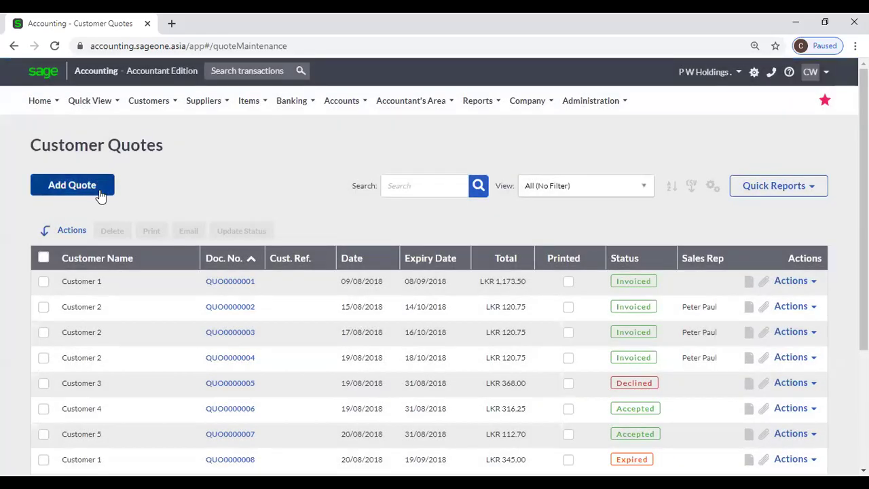
pyautogui.click(100, 194)
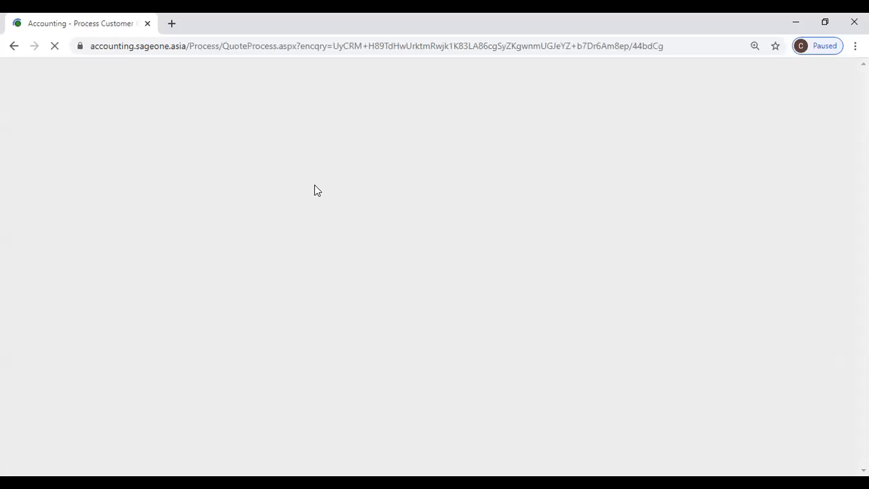
# Select Accounting Software (Pvt) Ltd as the customer, loading its 10.00% discount and 17/04/2021 expiry.
pyautogui.scroll(-1, 315, 190)
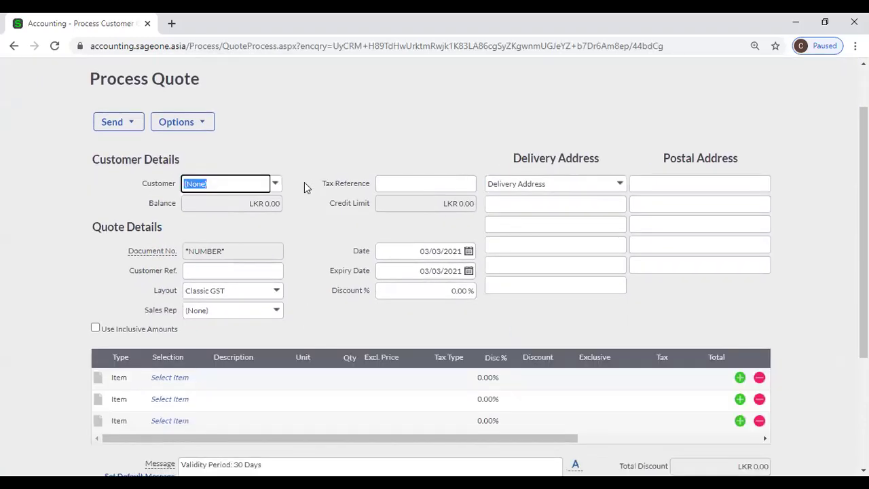
pyautogui.click(277, 183)
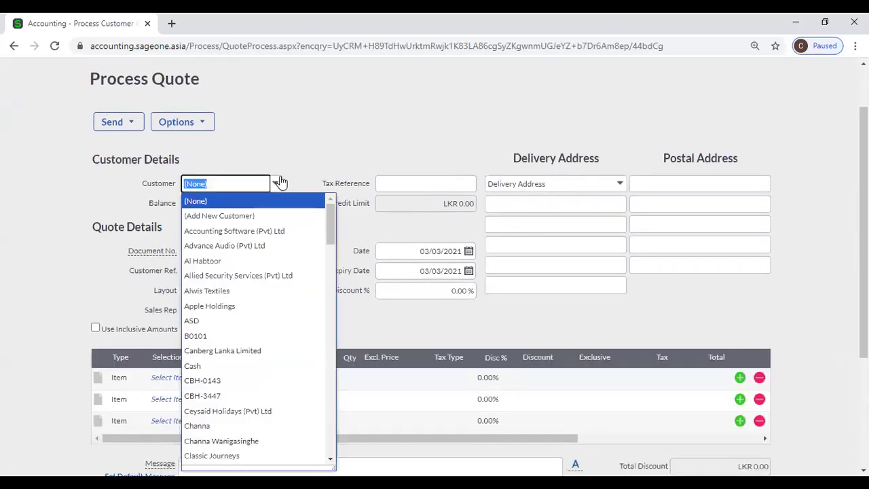
pyautogui.click(219, 232)
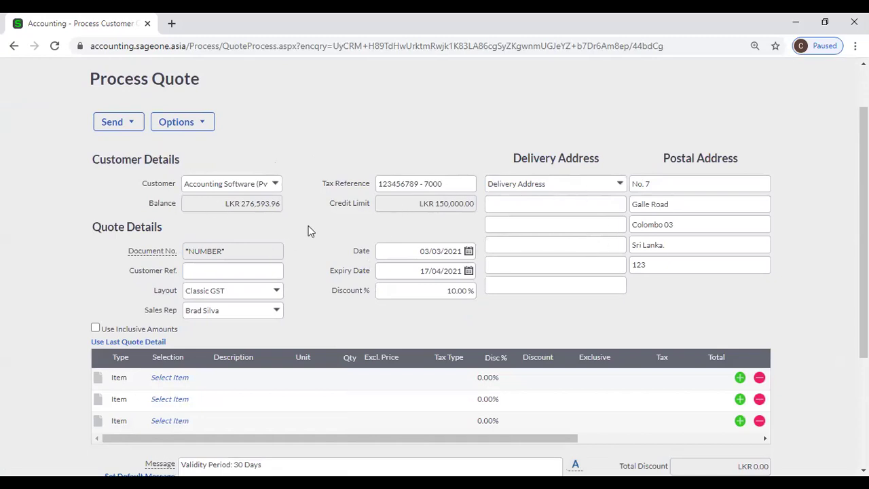
pyautogui.scroll(-1, 322, 233)
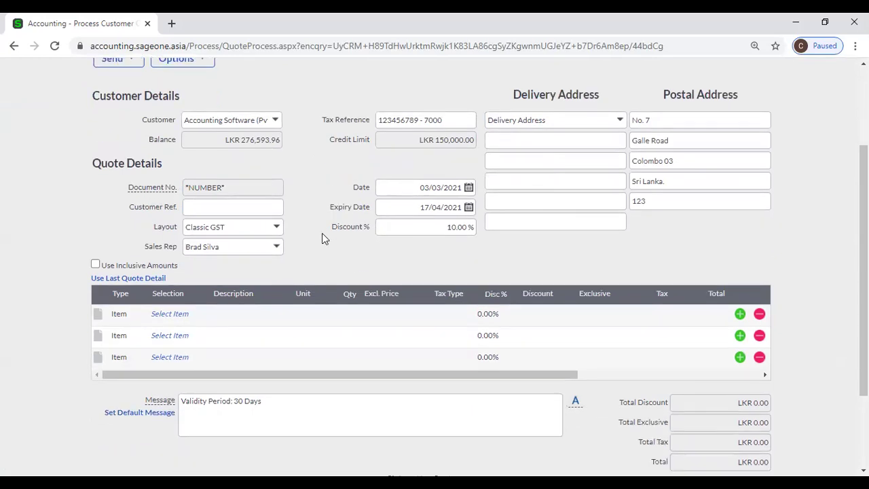
# Leave the customer reference blank and change the quote layout to PWHM.
pyautogui.moveTo(209, 196)
pyautogui.scroll(1, 291, 179)
pyautogui.scroll(1, 291, 180)
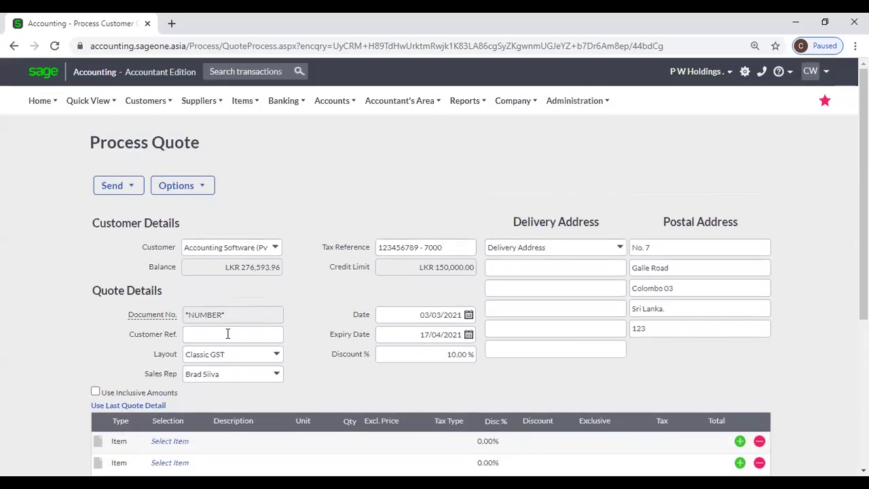
pyautogui.scroll(-2, 203, 347)
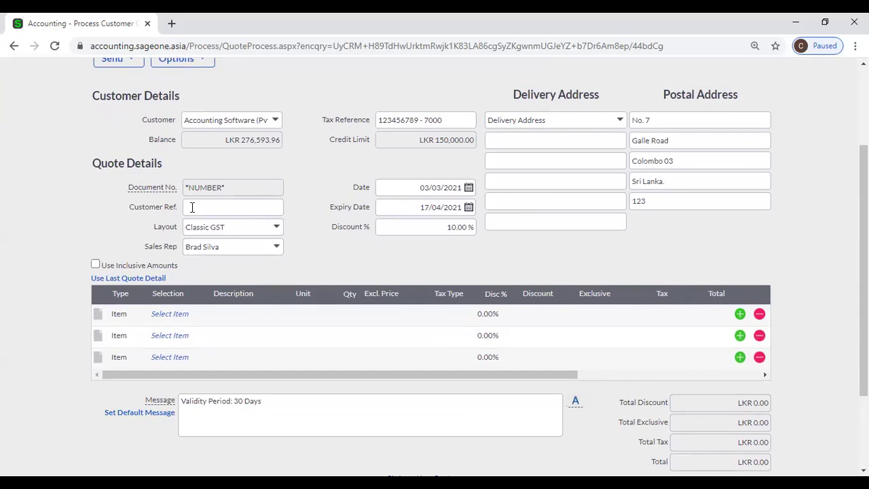
pyautogui.click(193, 207)
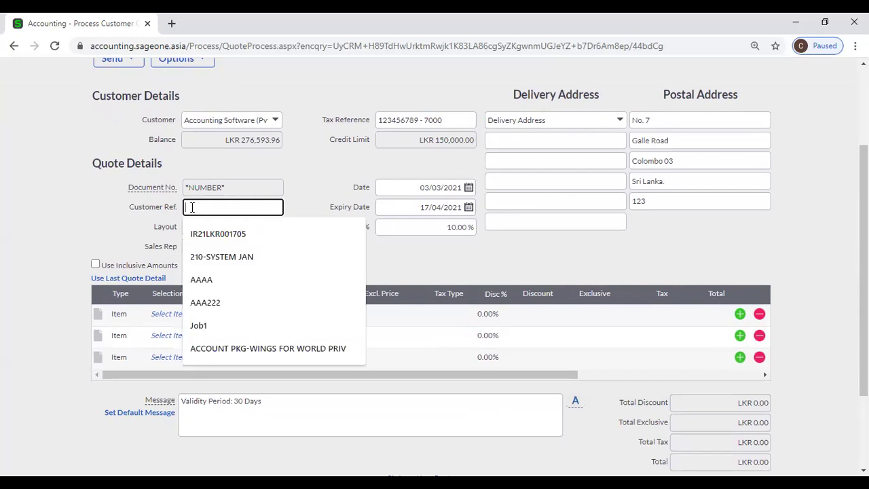
pyautogui.click(320, 171)
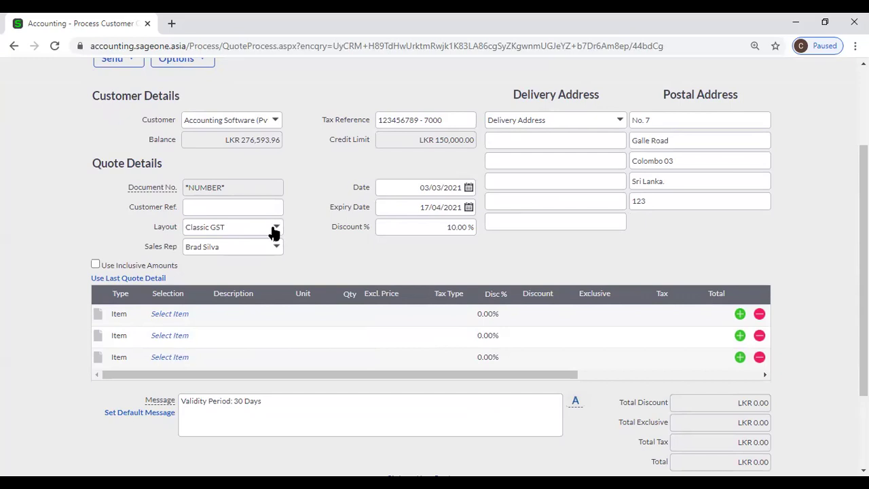
pyautogui.click(275, 231)
pyautogui.press('BackSpace')
pyautogui.write('PWHM')
pyautogui.click(273, 241)
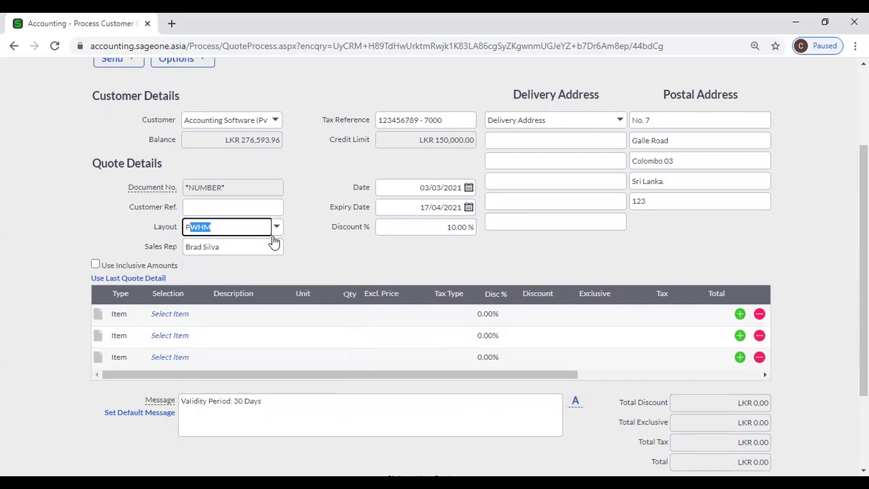
pyautogui.click(312, 192)
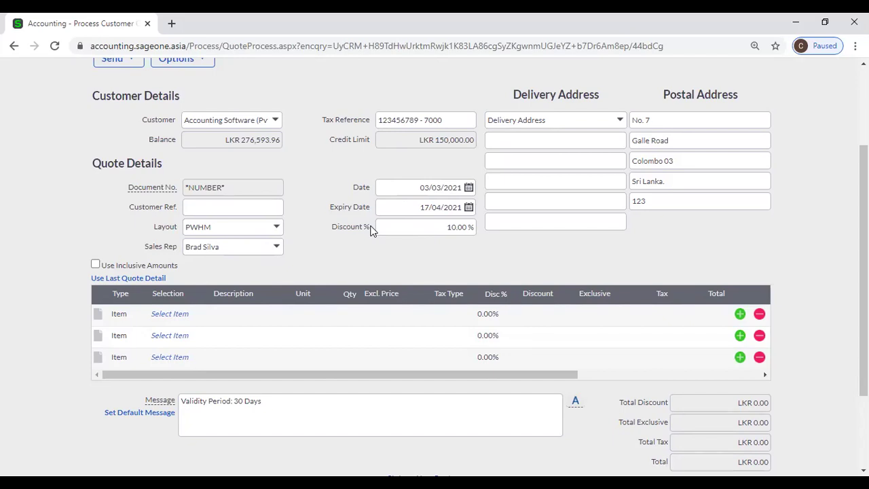
# Confirm the quote discount stays at 10.00% and toggle line prices to tax-inclusive.
pyautogui.click(408, 221)
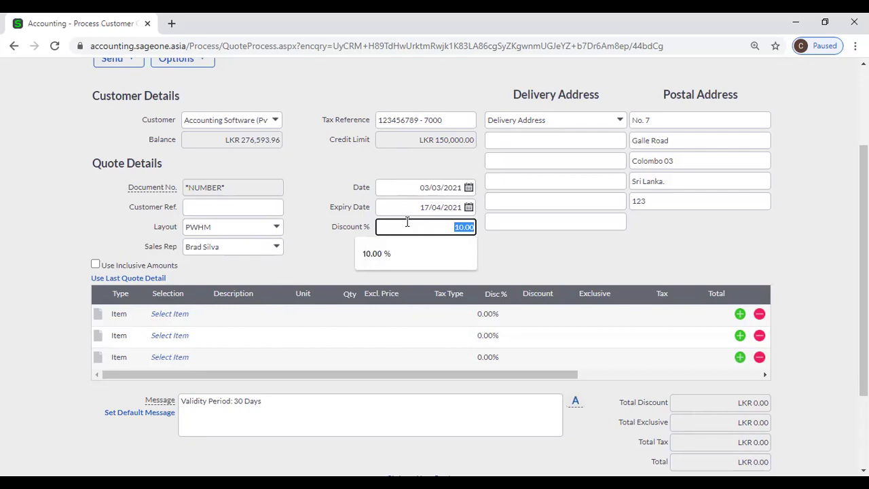
pyautogui.click(496, 248)
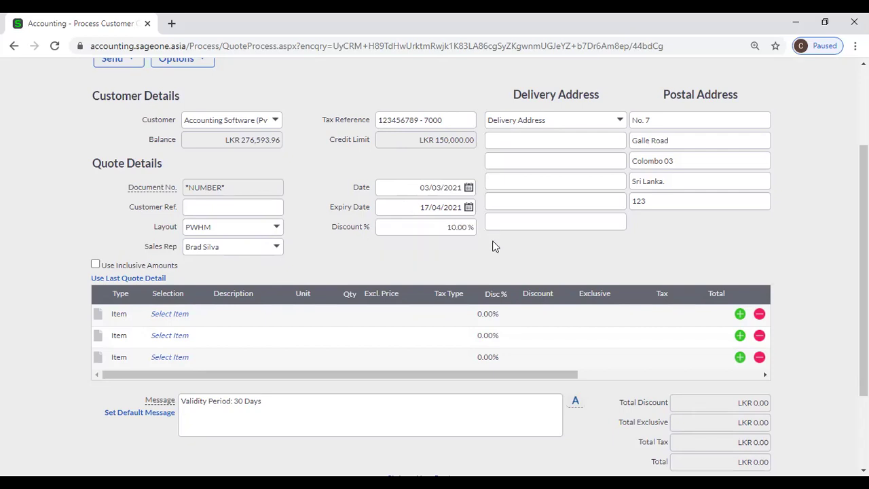
pyautogui.click(456, 229)
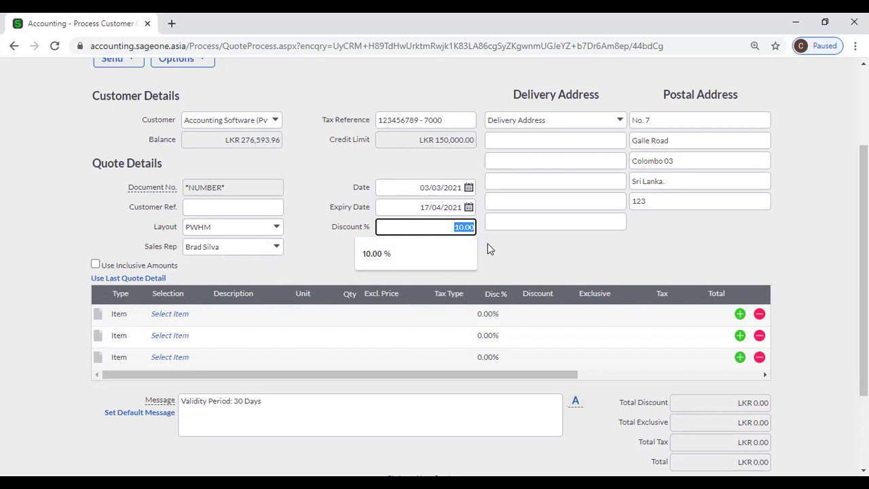
pyautogui.click(488, 245)
pyautogui.scroll(-1, 336, 247)
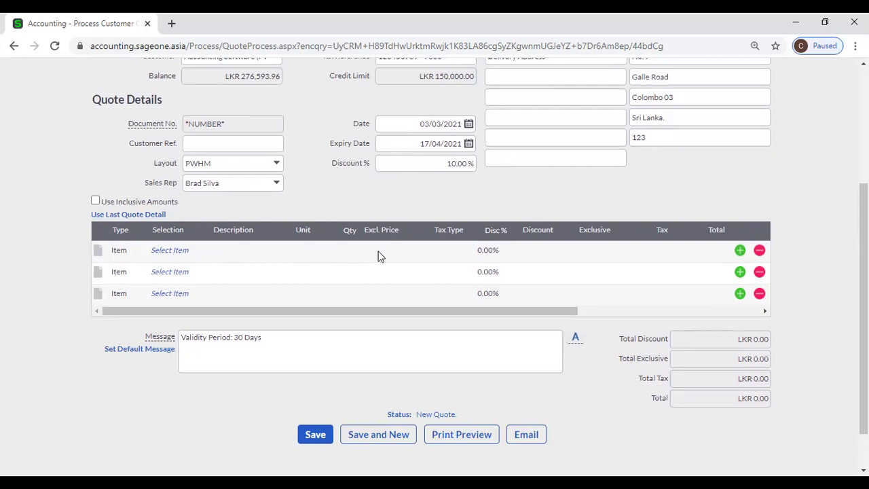
pyautogui.click(95, 201)
pyautogui.click(95, 200)
pyautogui.click(170, 251)
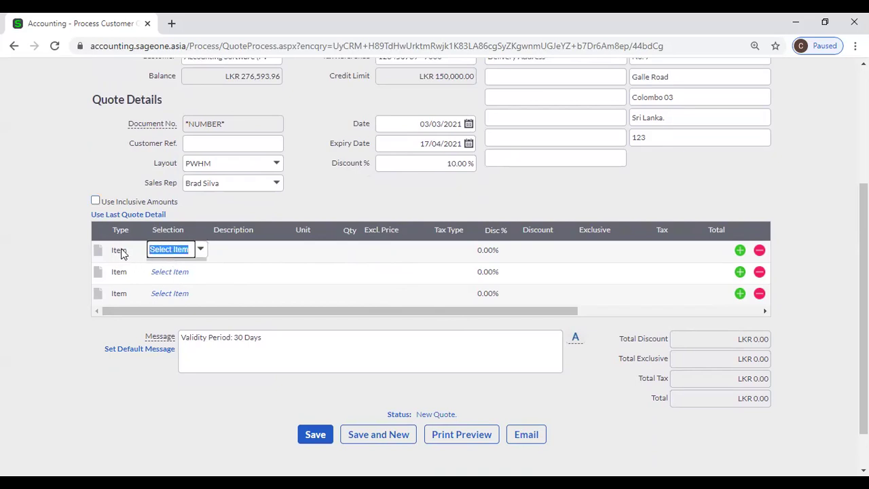
pyautogui.click(123, 253)
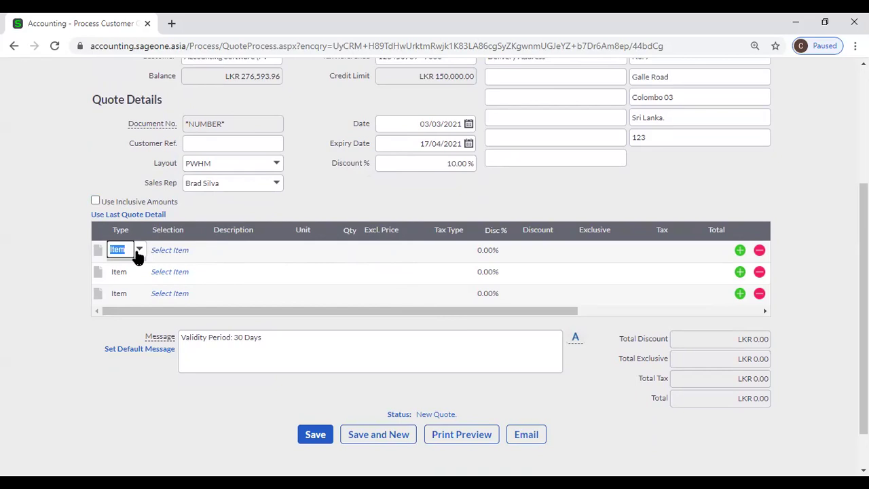
pyautogui.click(218, 208)
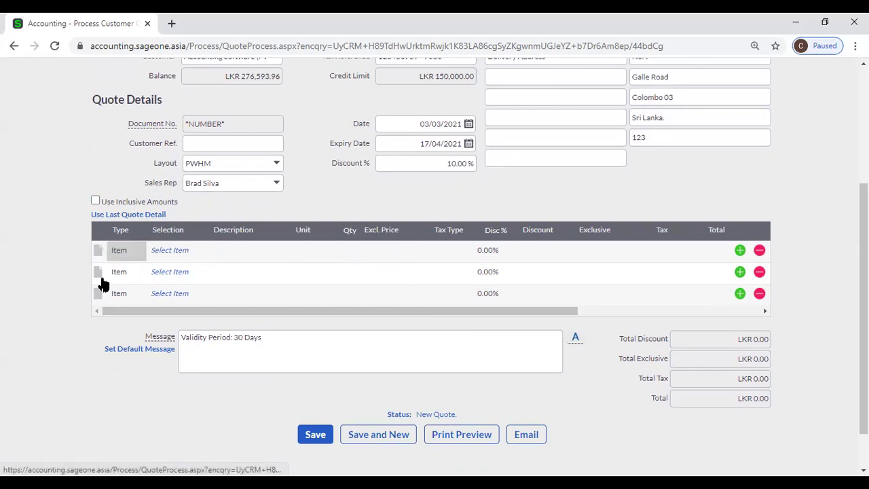
pyautogui.click(178, 254)
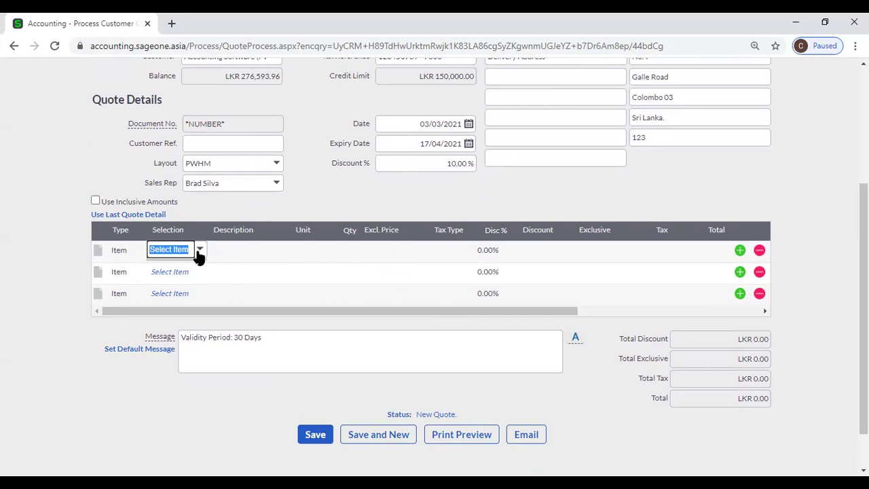
pyautogui.click(199, 251)
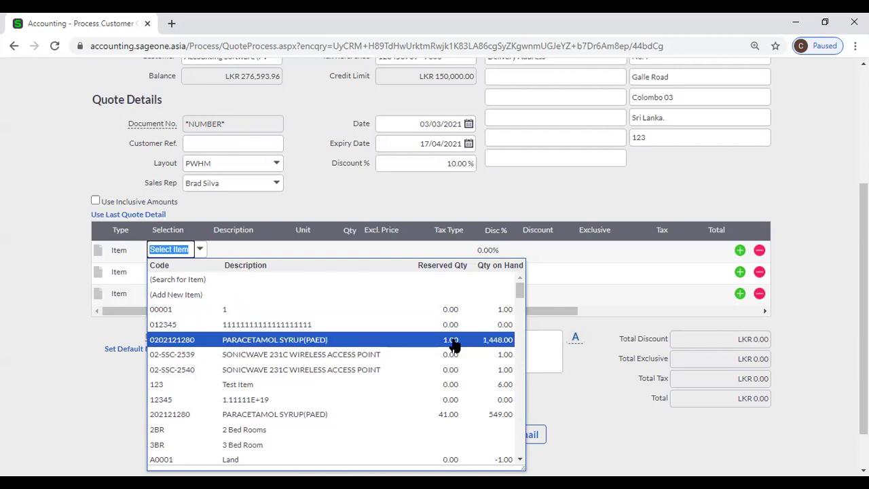
pyautogui.click(493, 346)
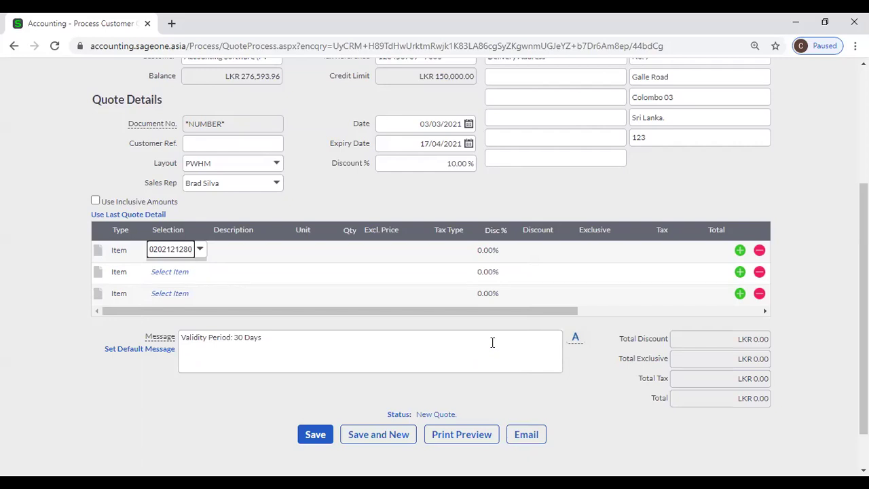
# Enter quantity 10, keeping the LKR 110.58 price and No Tax.
pyautogui.press('Tab')
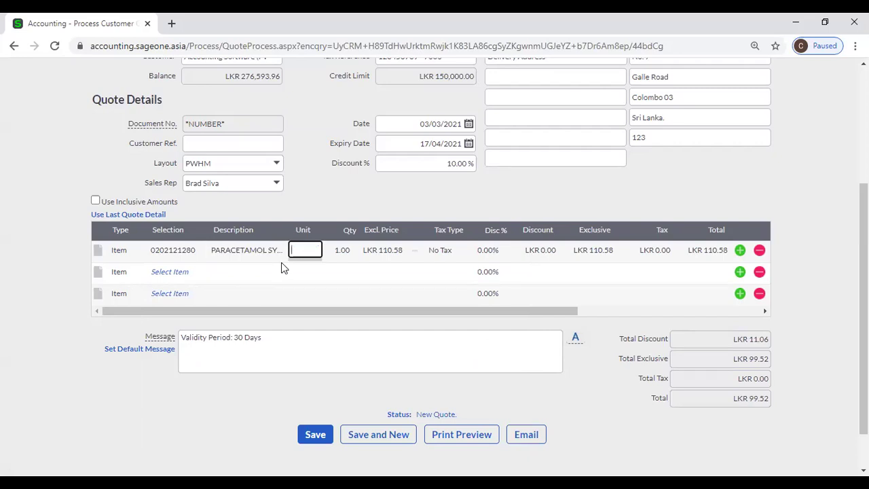
pyautogui.press('Tab')
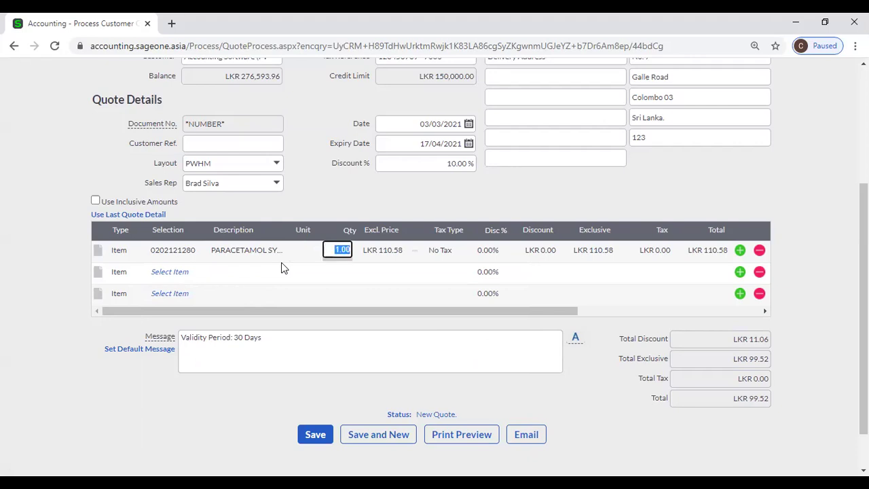
pyautogui.write('10')
pyautogui.press('Tab')
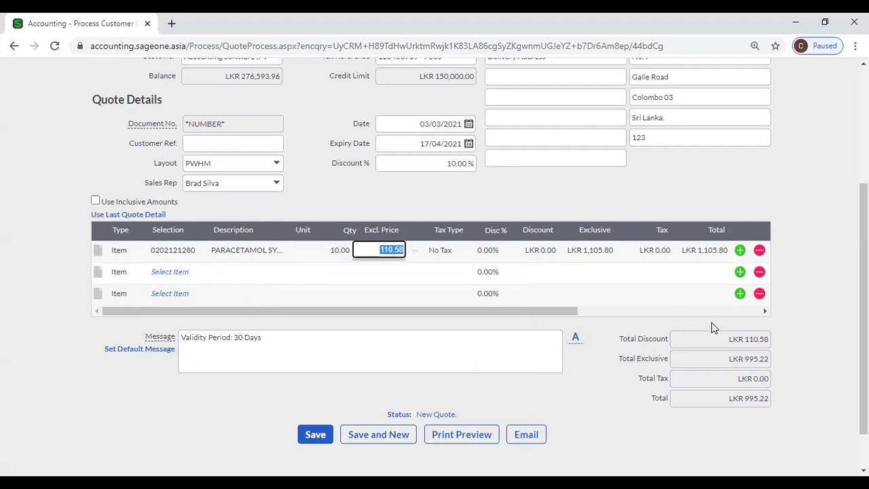
pyautogui.press('Tab')
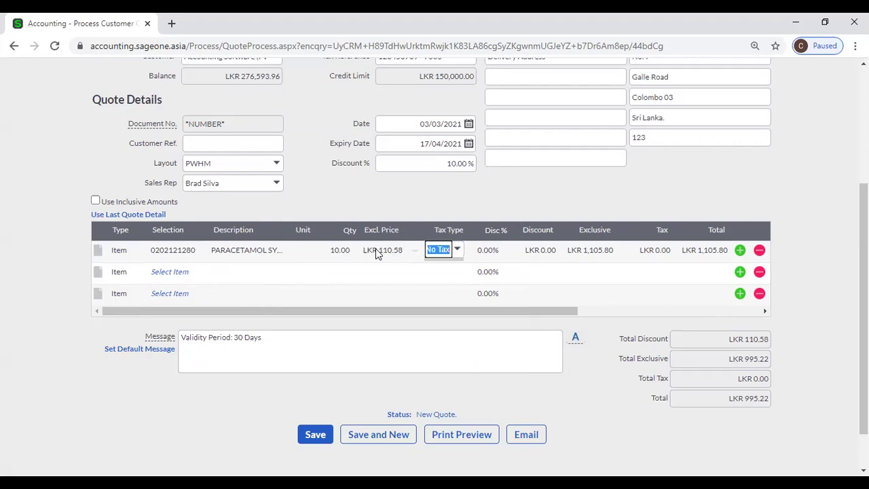
pyautogui.click(457, 250)
pyautogui.press('Tab')
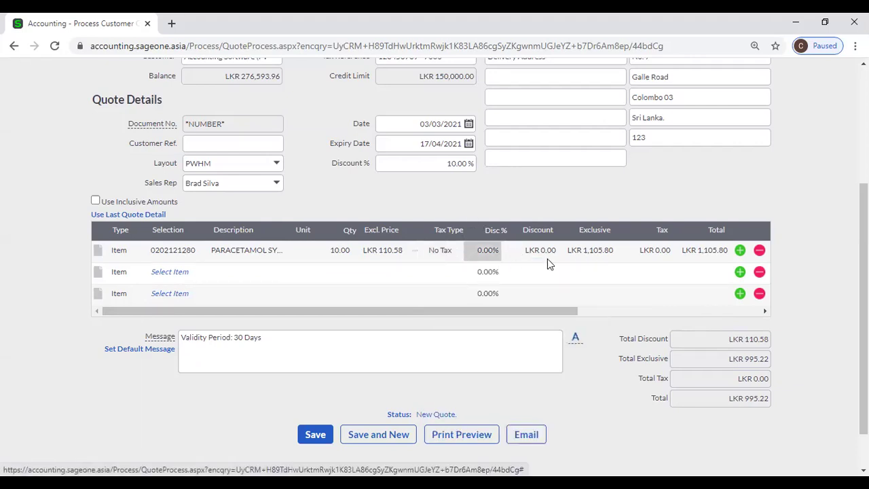
pyautogui.click(549, 257)
# Clear the quote-wide discount from 10% to 0.00%.
pyautogui.click(483, 252)
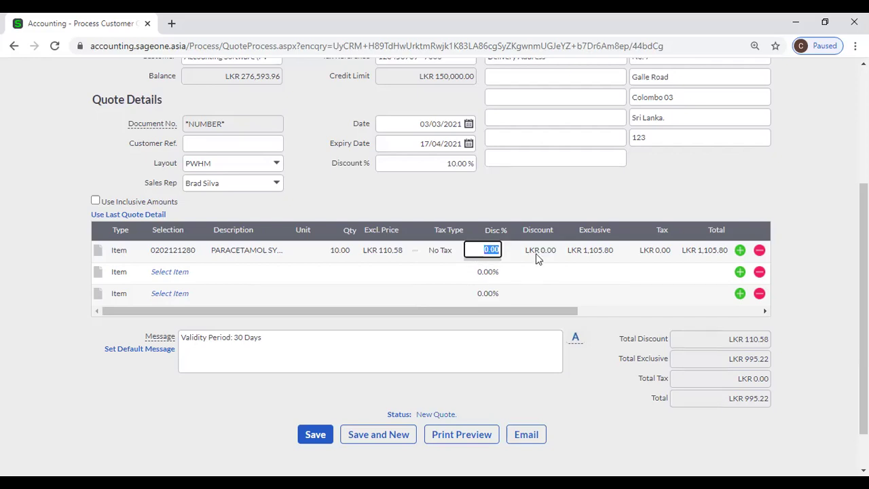
pyautogui.click(536, 253)
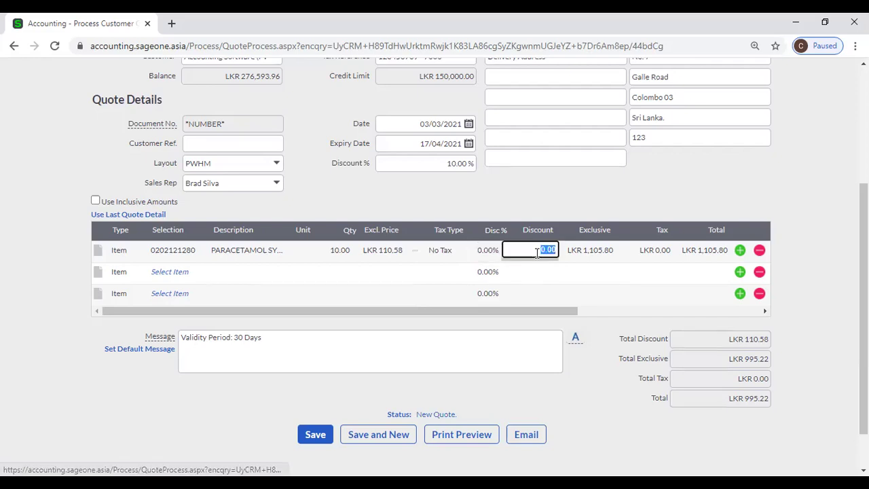
pyautogui.press('Tab')
pyautogui.click(464, 167)
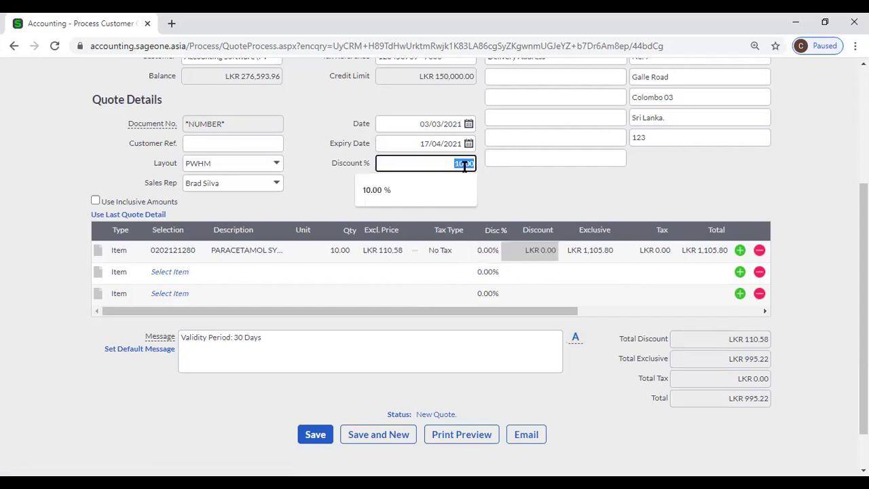
pyautogui.press('BackSpace')
pyautogui.press('Tab')
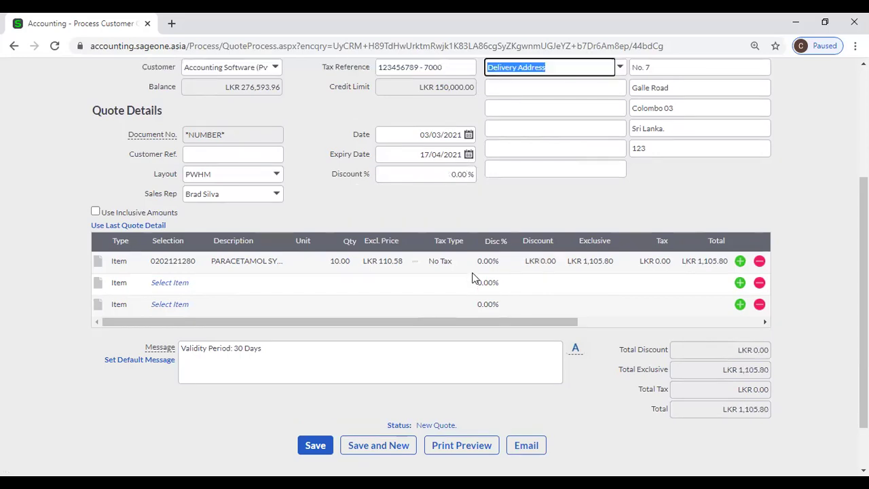
# Give the paracetamol line a LKR 100.00 discount, bringing the total to LKR 1,005.80.
pyautogui.click(480, 264)
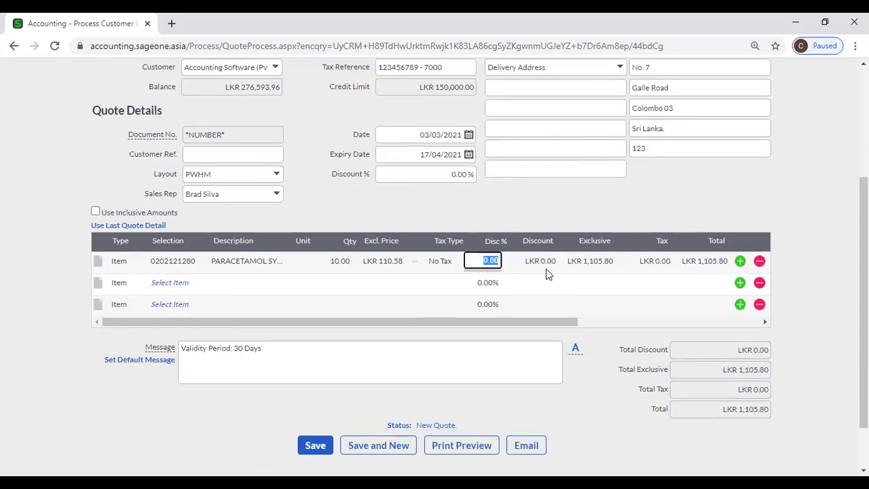
pyautogui.press('Tab')
pyautogui.write('10')
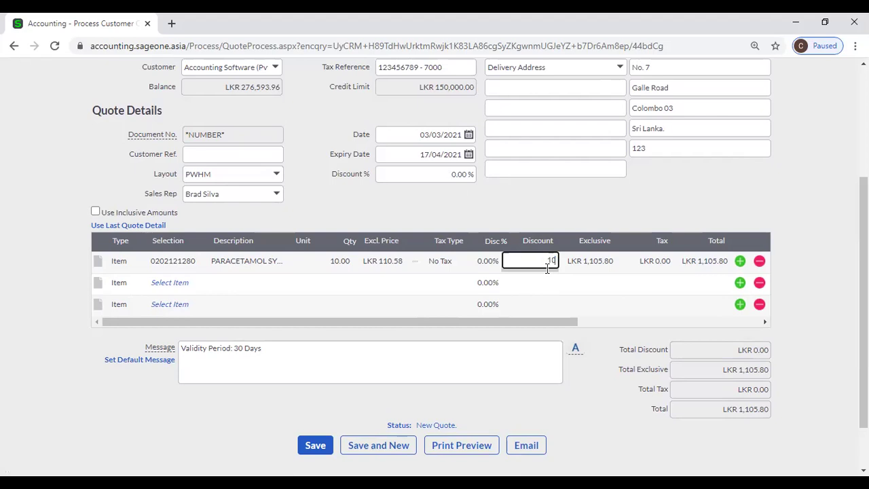
pyautogui.press('Tab')
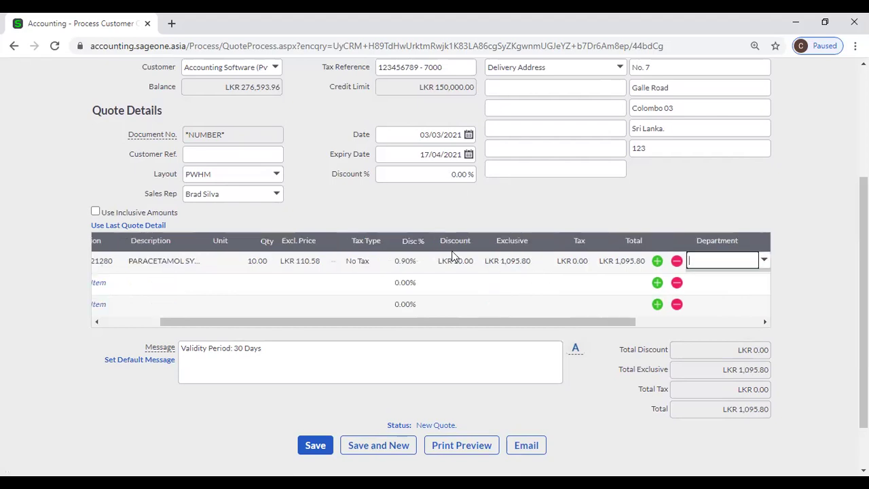
pyautogui.click(442, 262)
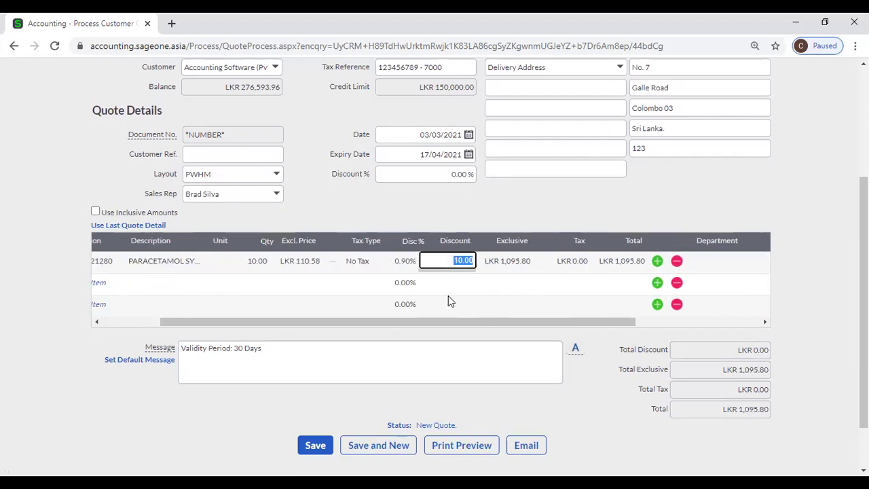
pyautogui.write('100')
pyautogui.press('Tab')
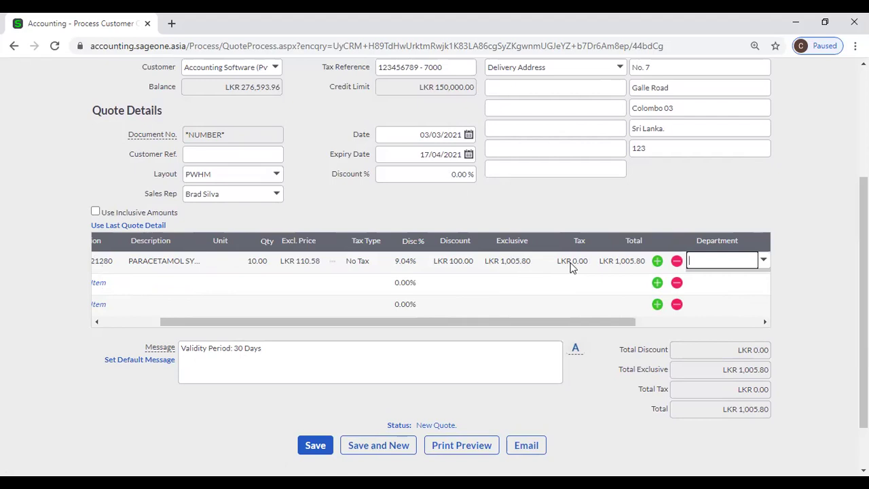
# Leave the department blank and scroll the line table to show the Job and Loan columns.
pyautogui.click(651, 315)
pyautogui.click(653, 321)
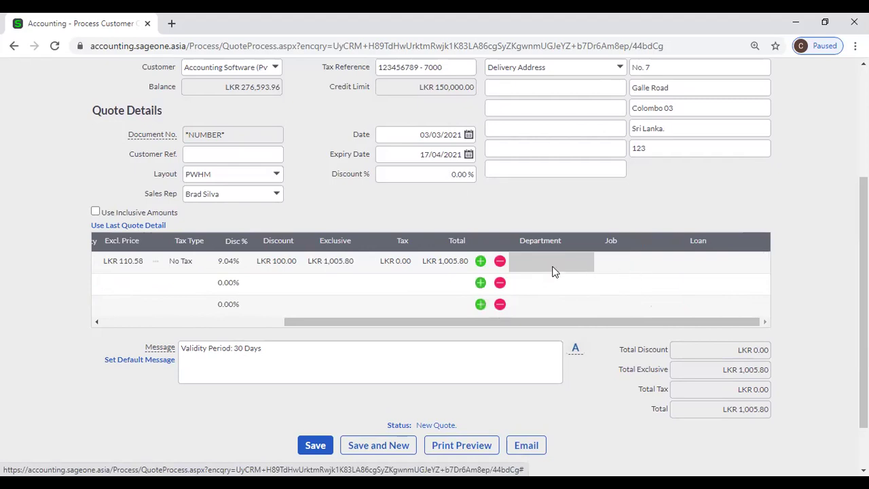
pyautogui.moveTo(509, 324); pyautogui.dragTo(246, 303)
pyautogui.click(182, 280)
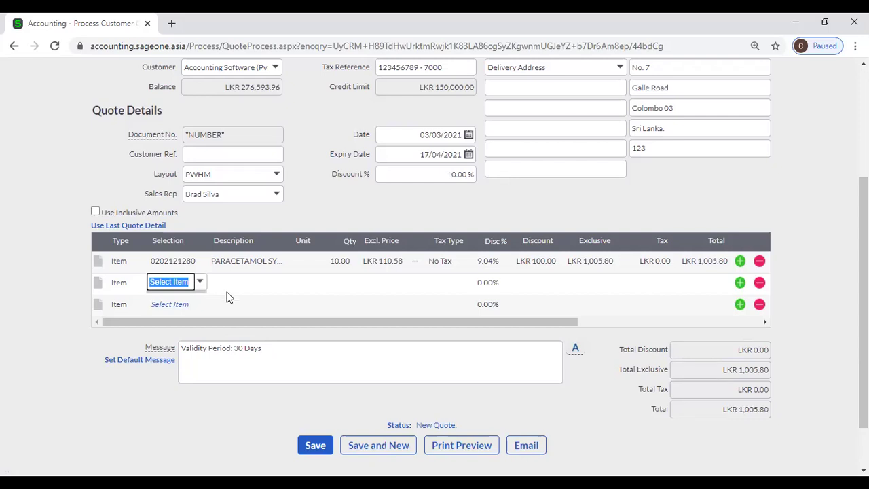
pyautogui.scroll(-1, 229, 297)
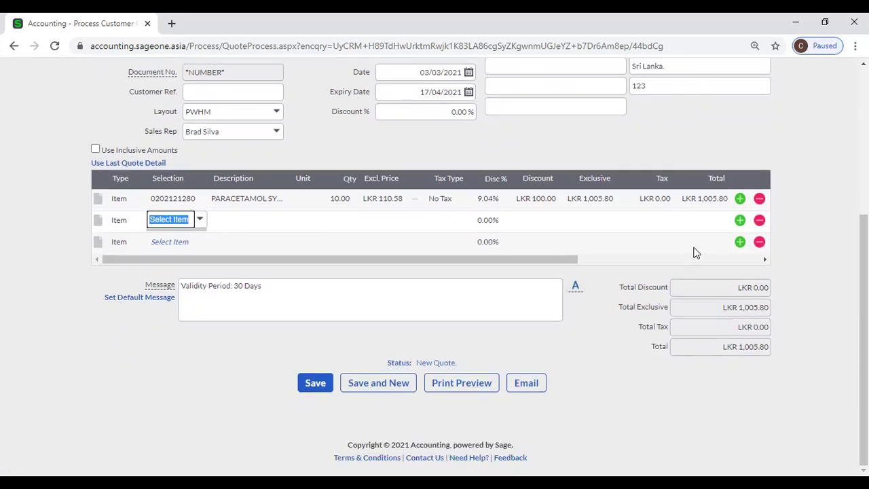
# Insert three blank Item lines for six rows, then review the 'Validity Period: 30 Days' message.
pyautogui.click(740, 243)
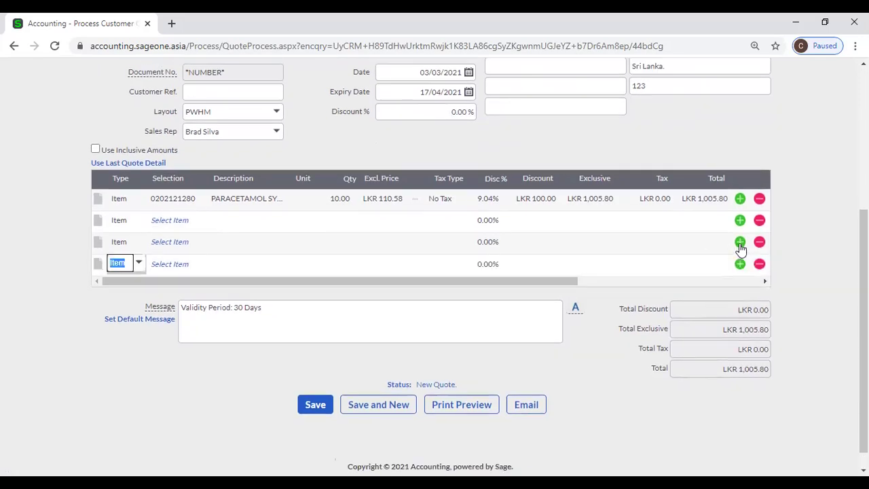
pyautogui.click(740, 243)
pyautogui.click(740, 243)
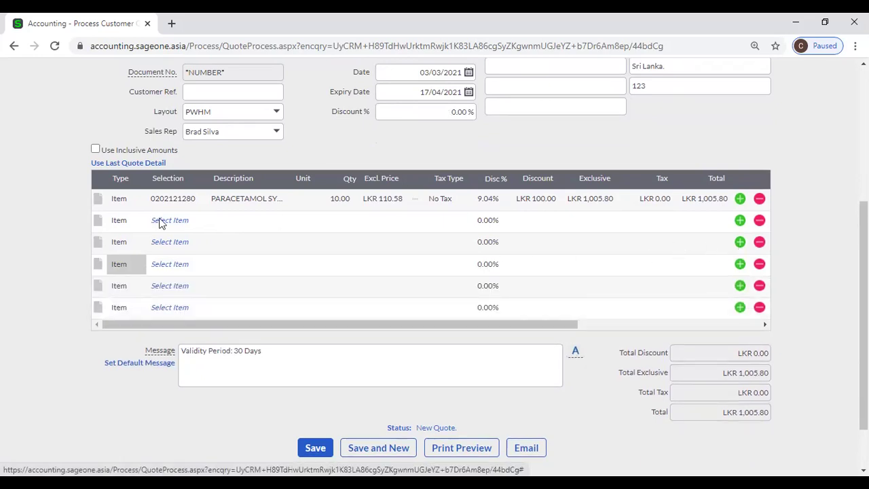
pyautogui.click(283, 363)
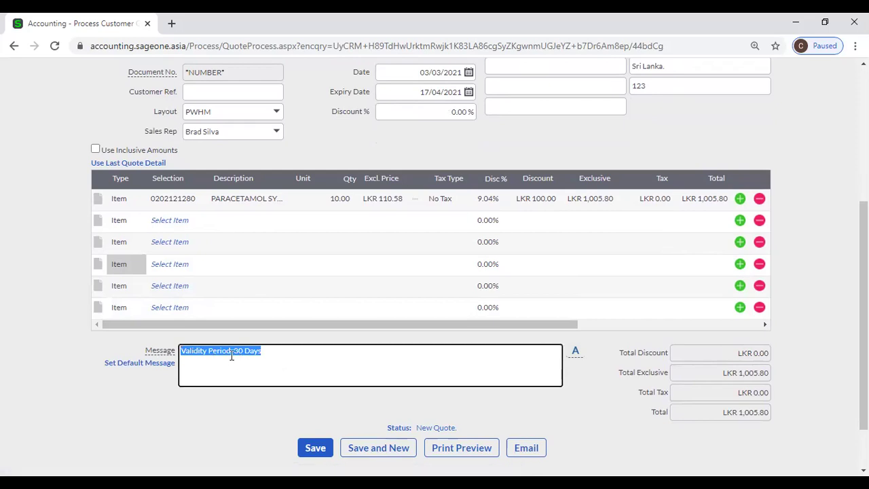
pyautogui.click(290, 362)
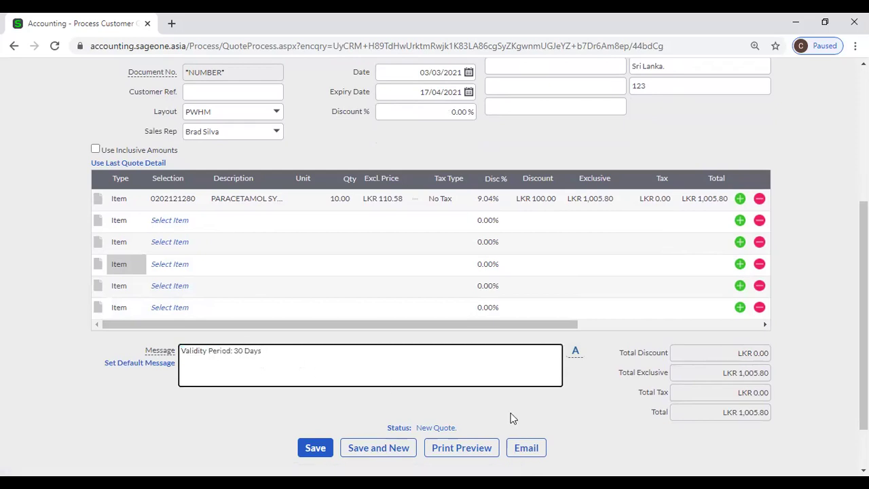
pyautogui.scroll(-1, 648, 392)
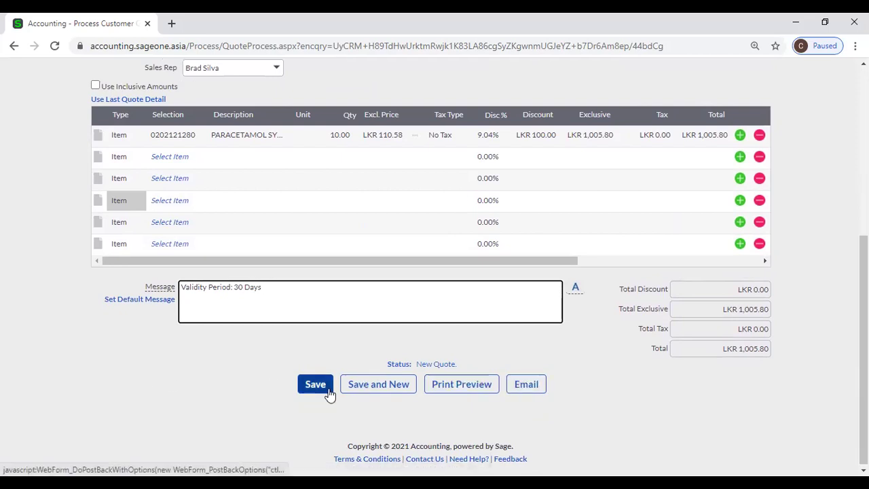
pyautogui.scroll(2, 607, 420)
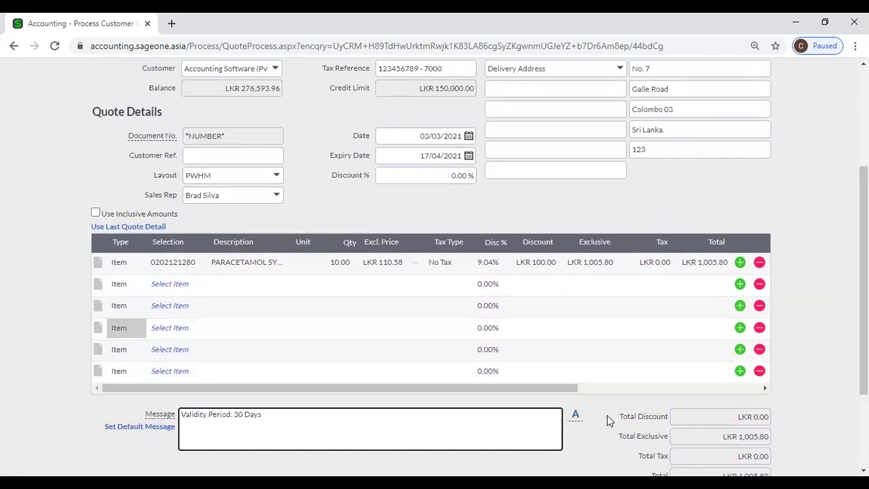
pyautogui.scroll(1, 609, 419)
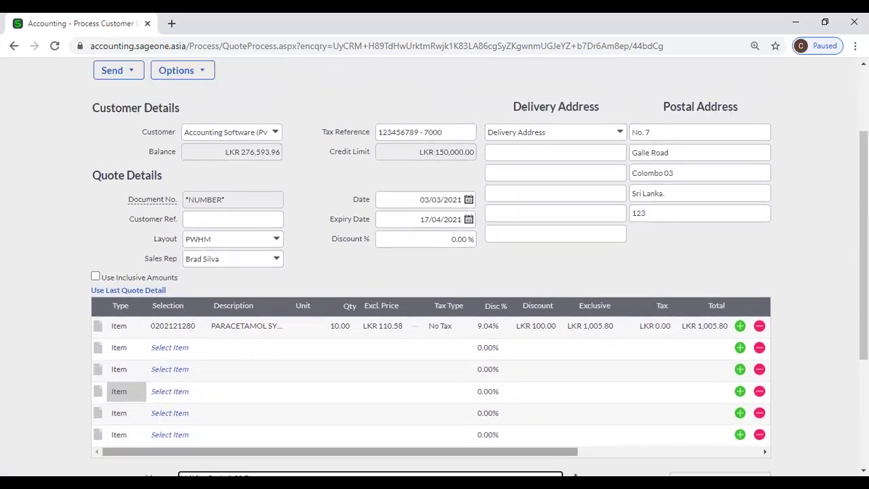
pyautogui.scroll(2, 486, 315)
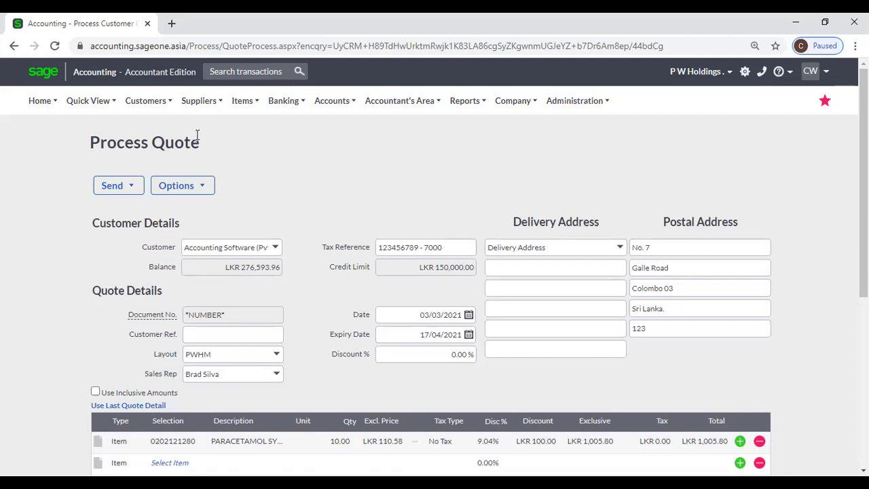
pyautogui.moveTo(151, 108)
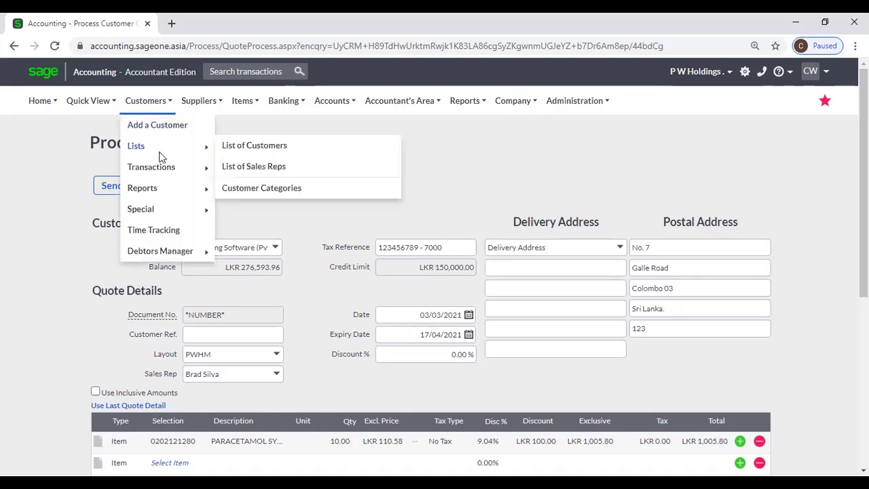
# Navigate to Customer Quotes, choosing Leave to discard the unsaved quote.
pyautogui.moveTo(163, 166)
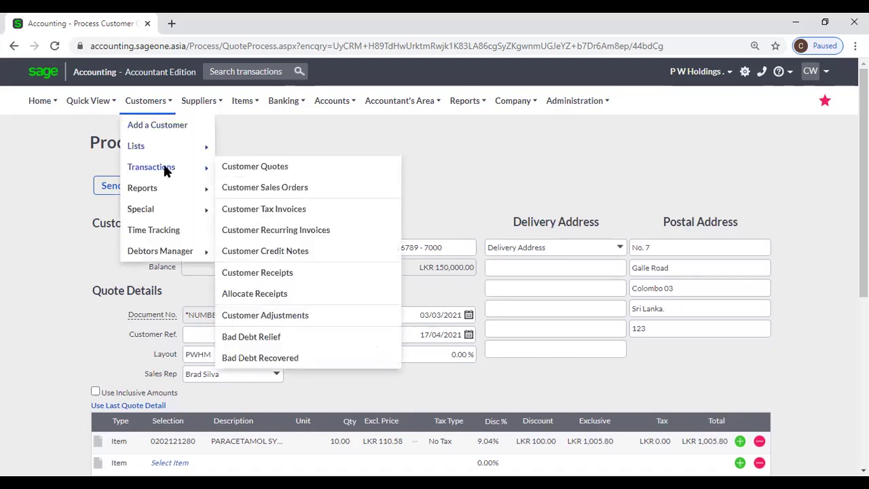
pyautogui.click(249, 175)
pyautogui.click(493, 119)
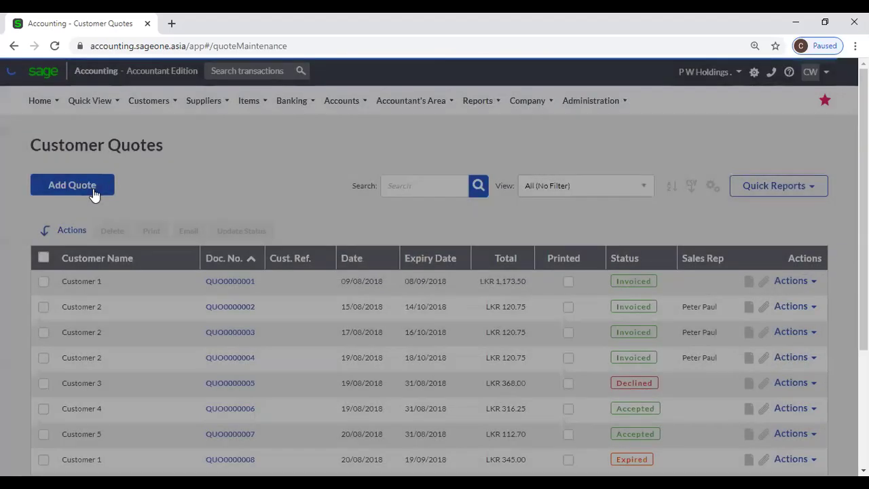
# Add a new quote for Accounting Software (Pvt) Ltd, loading 10.00% discount and 17/04/2021 expiry.
pyautogui.click(94, 193)
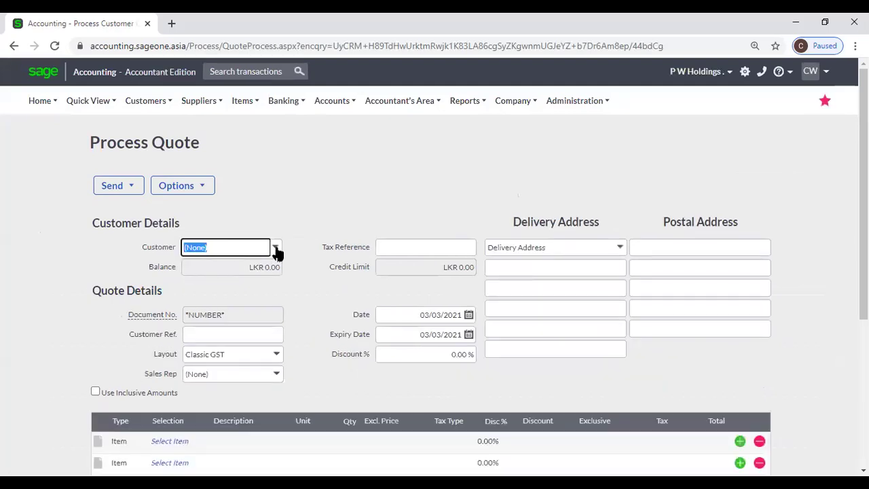
pyautogui.click(275, 250)
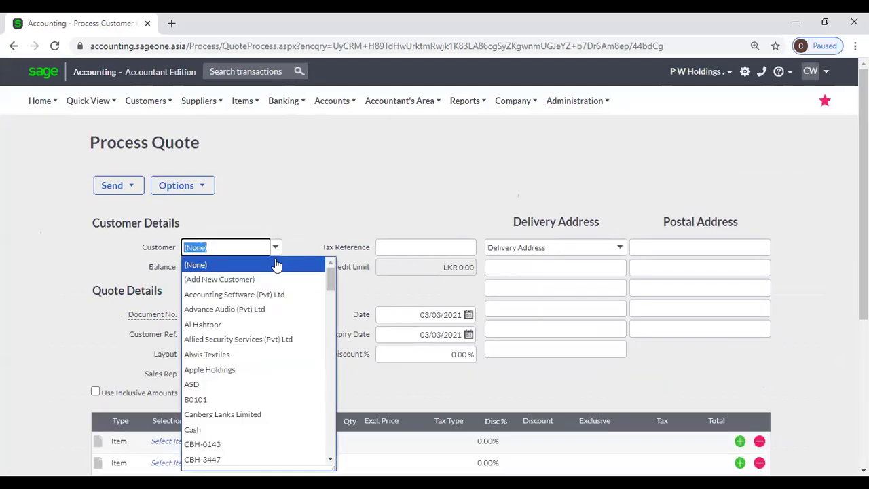
pyautogui.click(281, 298)
pyautogui.scroll(-1, 327, 208)
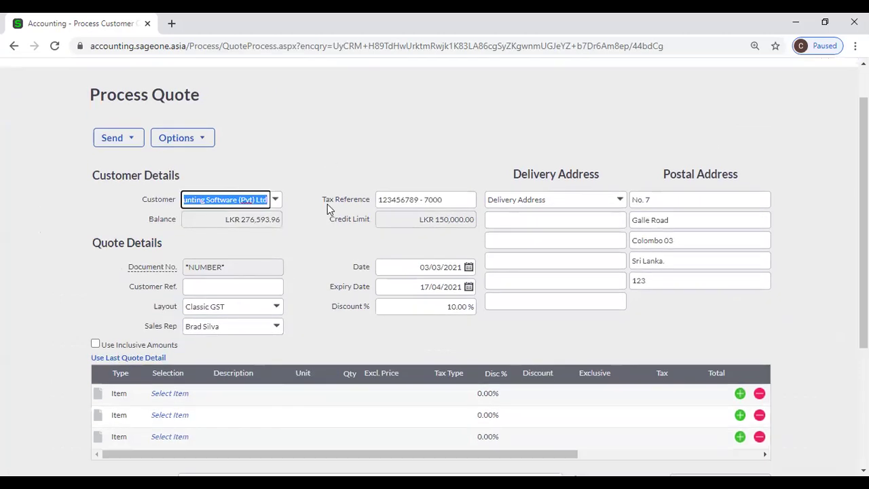
pyautogui.scroll(-1, 328, 208)
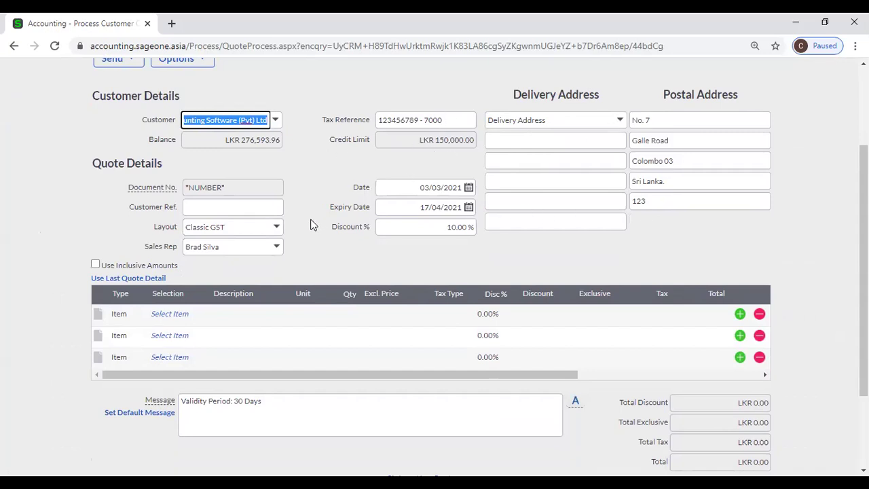
pyautogui.scroll(-1, 312, 224)
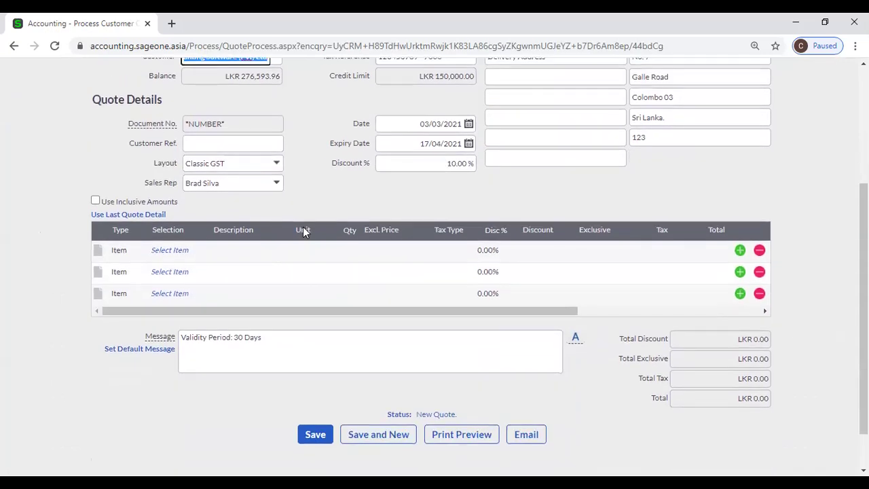
pyautogui.click(166, 252)
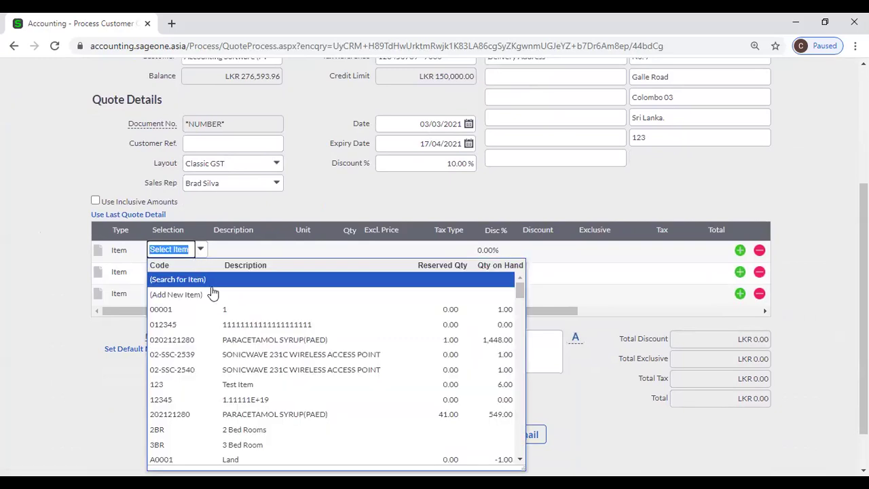
pyautogui.click(252, 341)
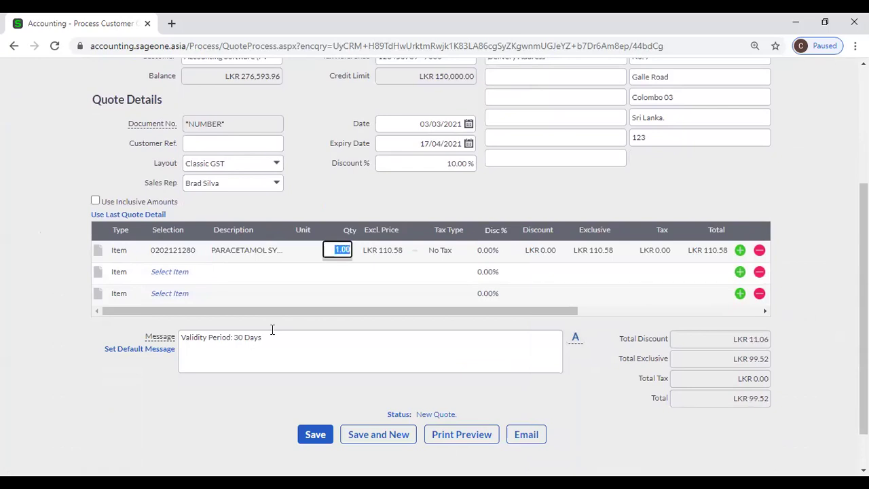
pyautogui.write('10')
pyautogui.press('Tab')
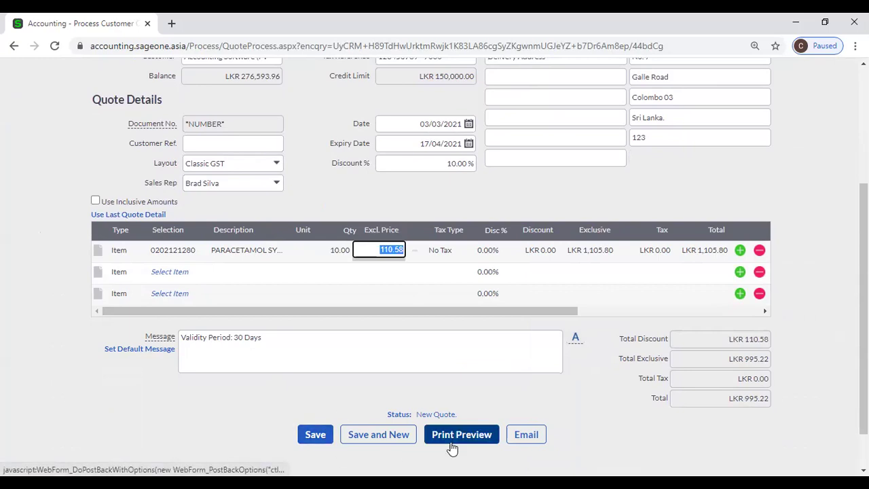
pyautogui.click(656, 432)
pyautogui.scroll(3, 597, 448)
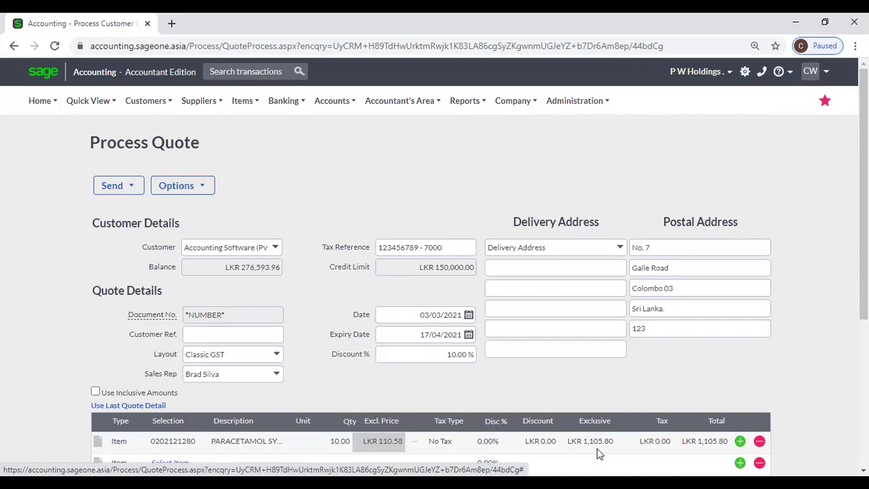
pyautogui.click(169, 108)
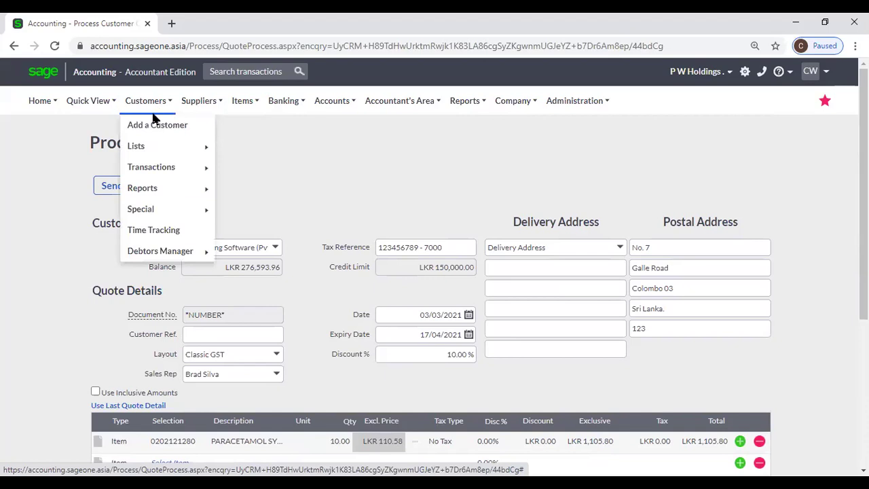
pyautogui.moveTo(153, 170)
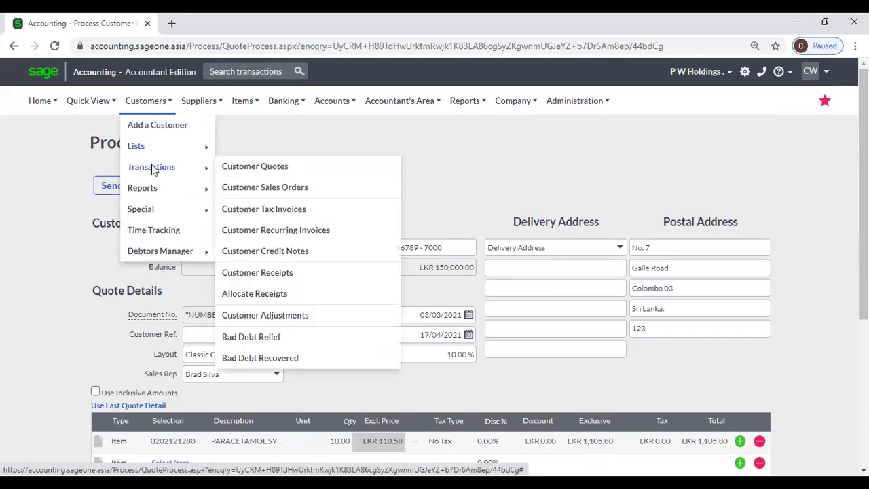
pyautogui.click(170, 189)
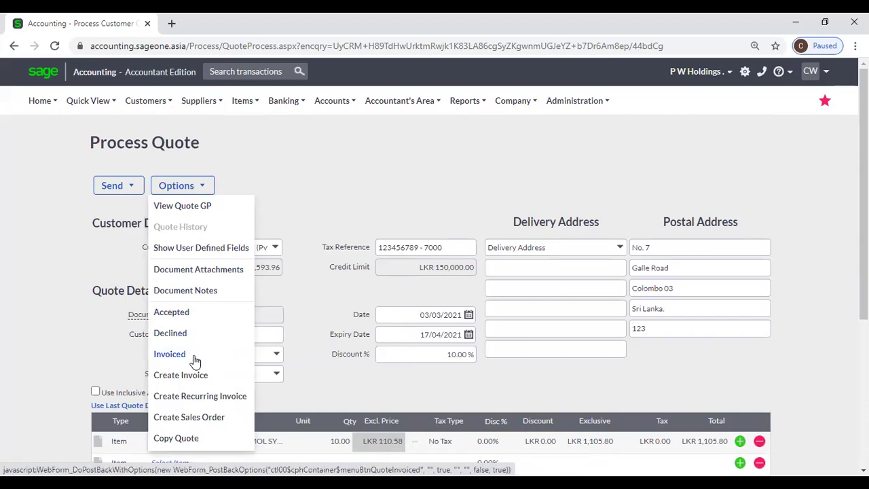
pyautogui.click(328, 195)
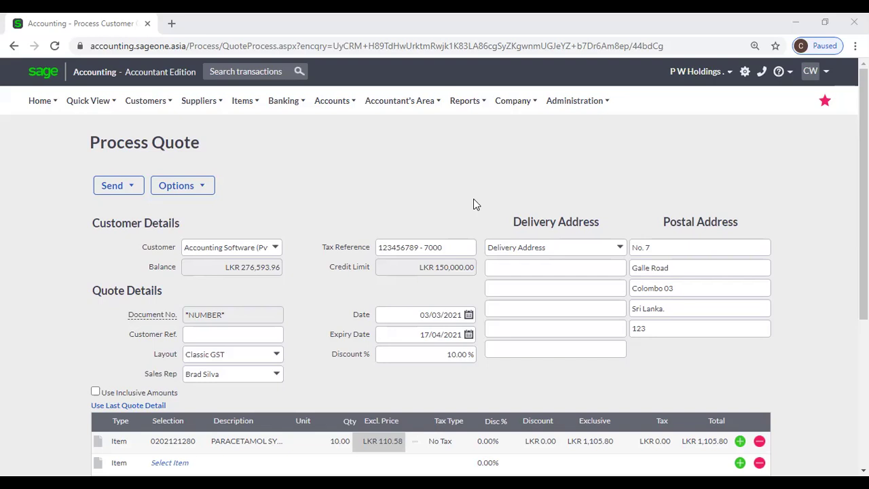
pyautogui.click(457, 89)
pyautogui.moveTo(169, 105)
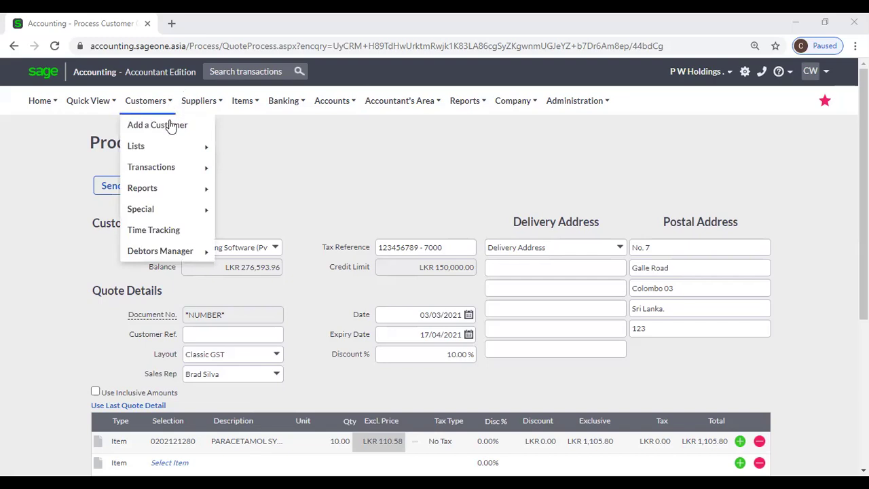
pyautogui.moveTo(188, 168)
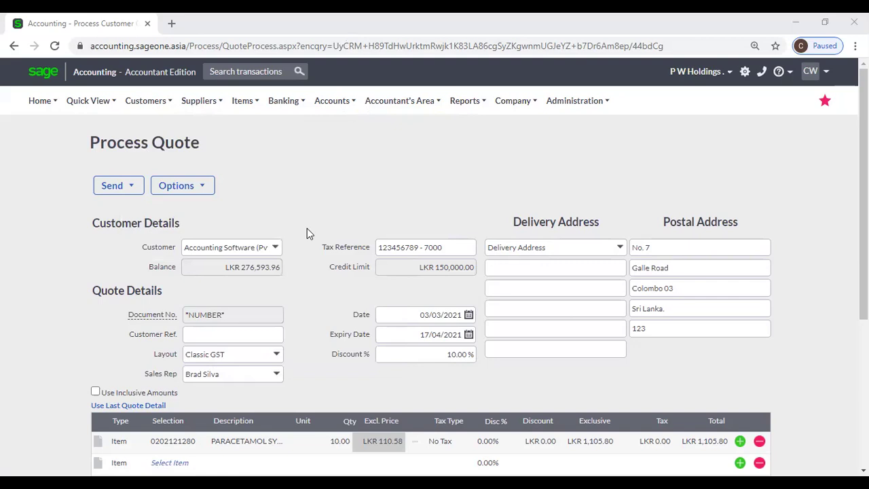
# Review the QUO0000074 quotation preview, then return to the Process Quote form.
pyautogui.scroll(-2, 338, 269)
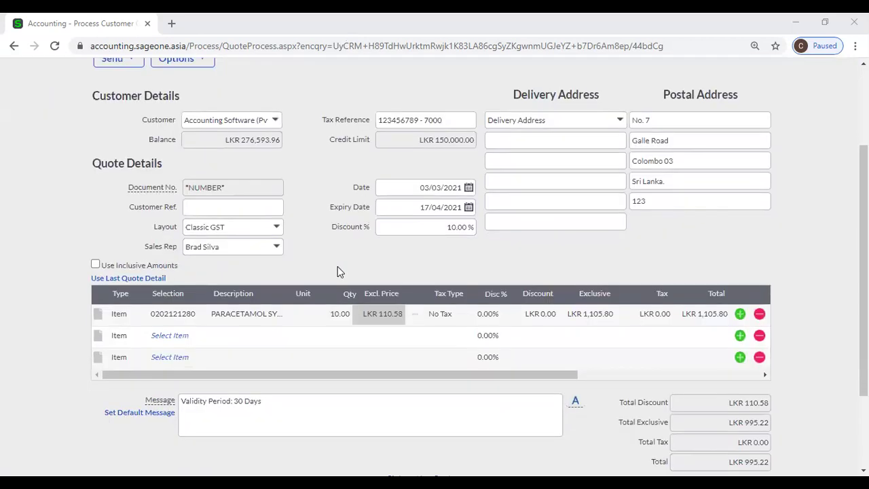
pyautogui.scroll(-2, 339, 272)
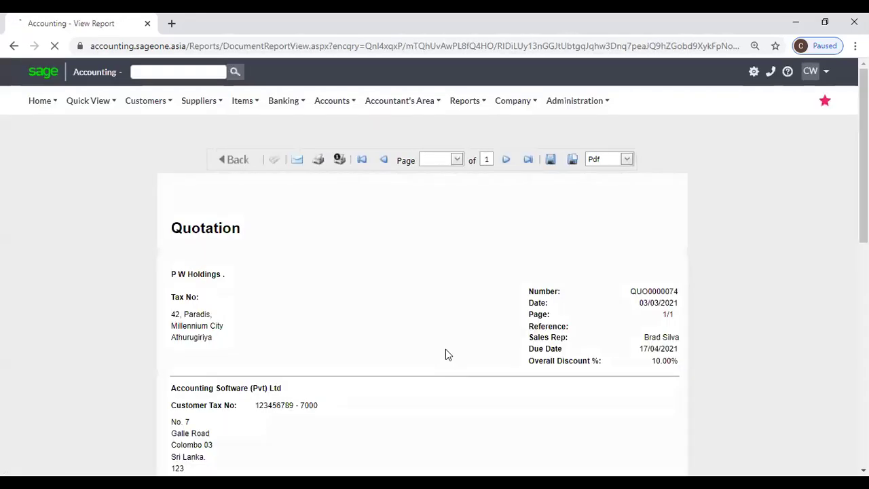
pyautogui.scroll(-7, 445, 354)
pyautogui.scroll(-2, 445, 356)
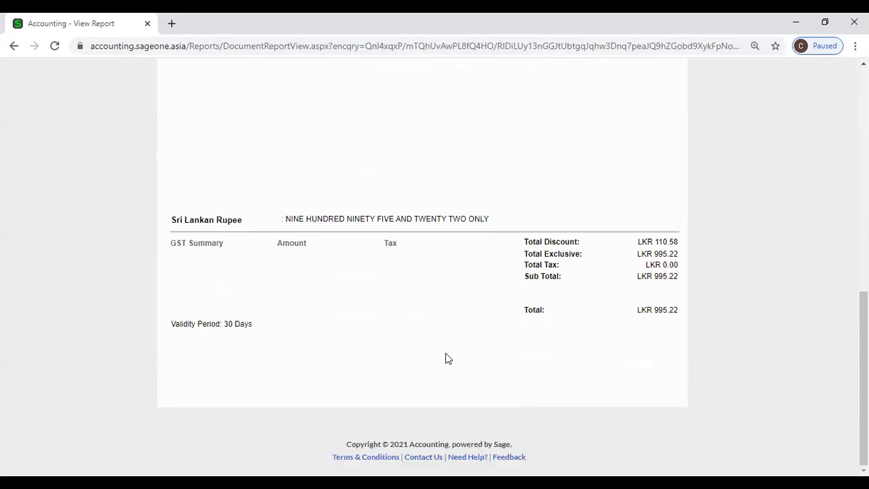
pyautogui.scroll(4, 445, 358)
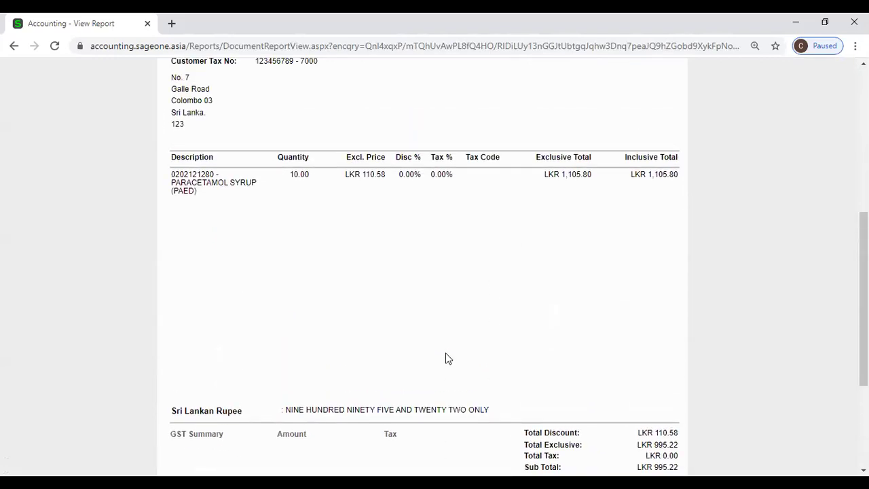
pyautogui.scroll(3, 406, 267)
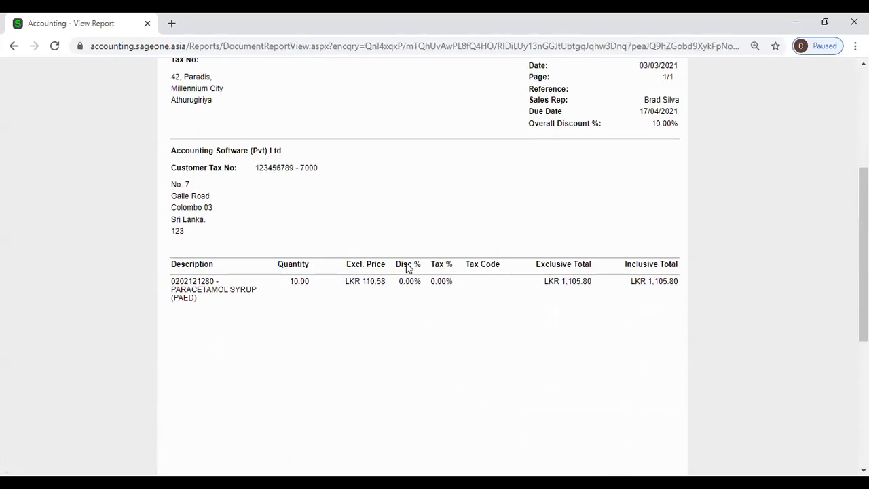
pyautogui.scroll(3, 406, 262)
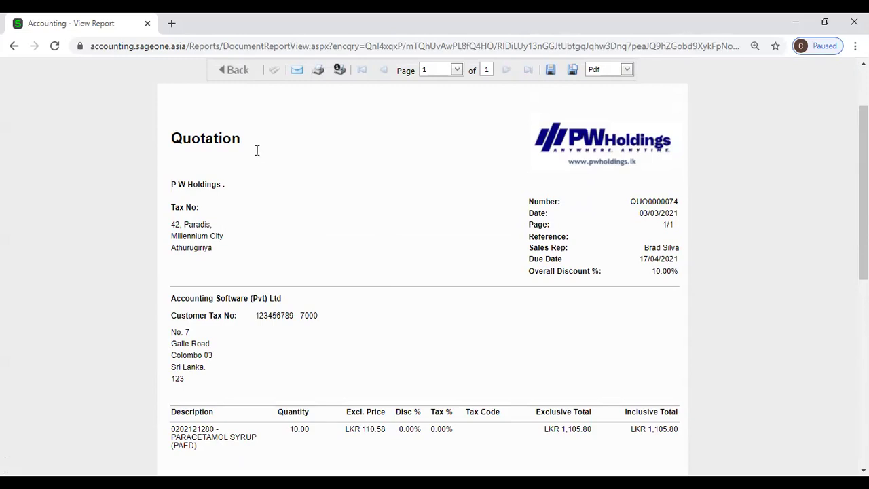
pyautogui.click(212, 70)
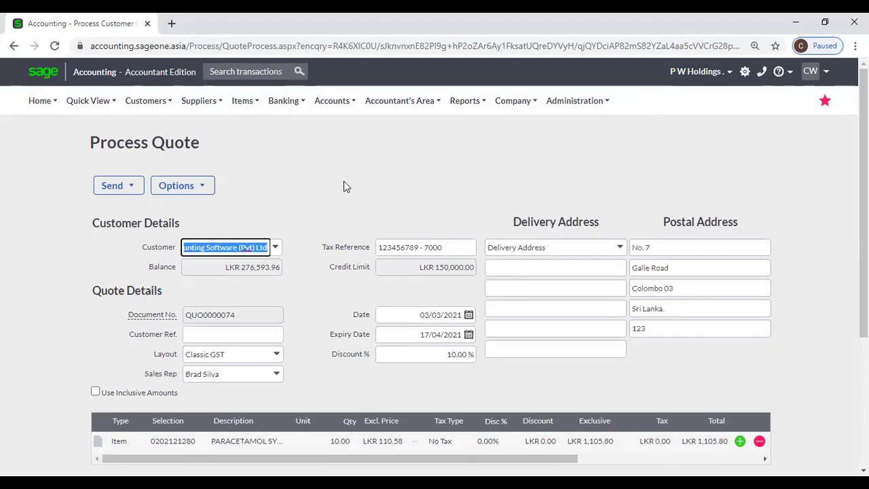
# Review saved quote QUO0000074 at LKR 995.22 and open the Customers menu.
pyautogui.scroll(-3, 354, 185)
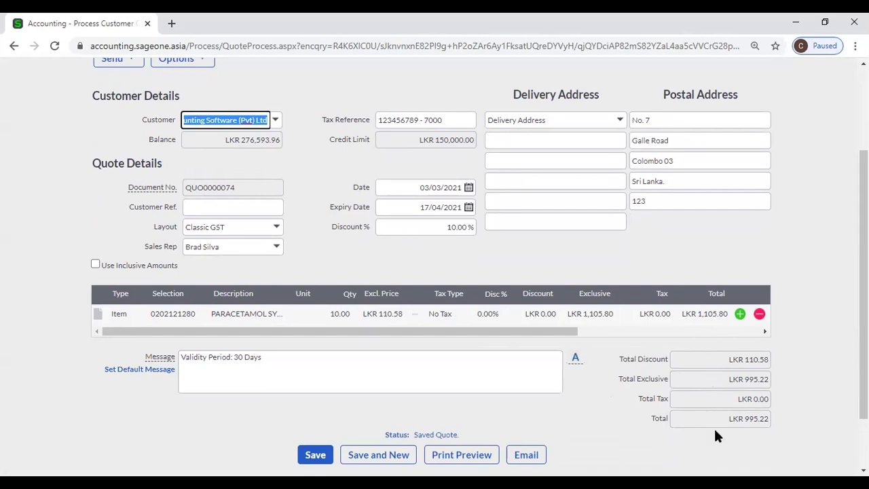
pyautogui.scroll(3, 368, 307)
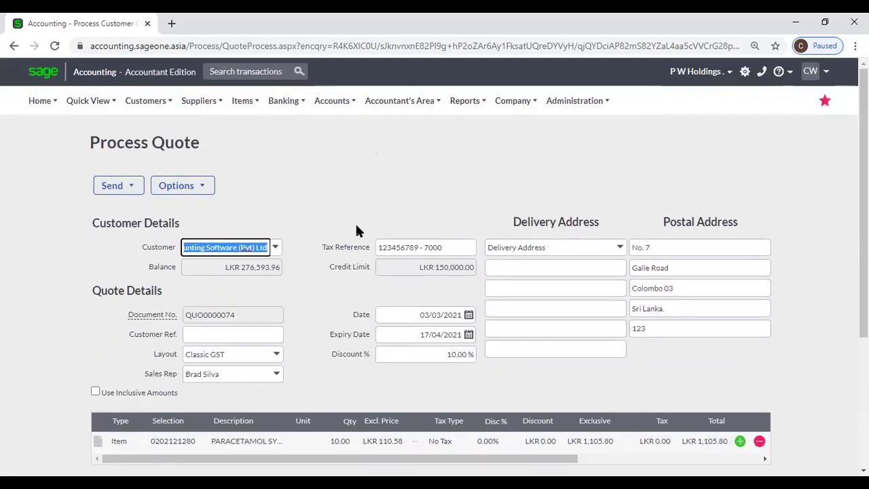
pyautogui.click(284, 160)
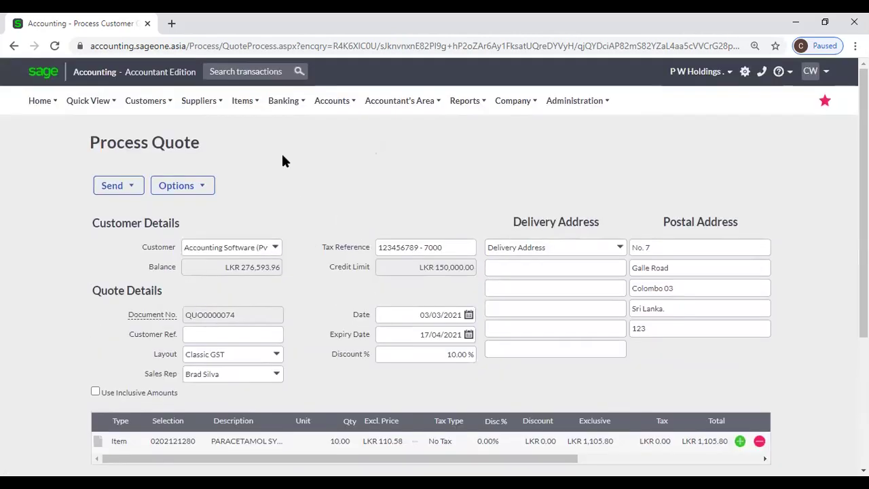
pyautogui.click(170, 102)
# Open the Customer Quotes list and view its Customise Grid column settings without changing them.
pyautogui.moveTo(174, 148)
pyautogui.moveTo(182, 175)
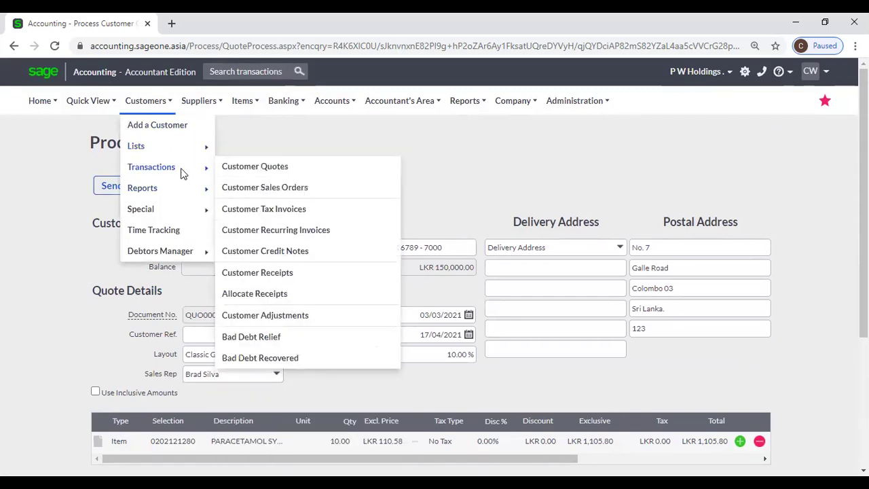
pyautogui.click(252, 170)
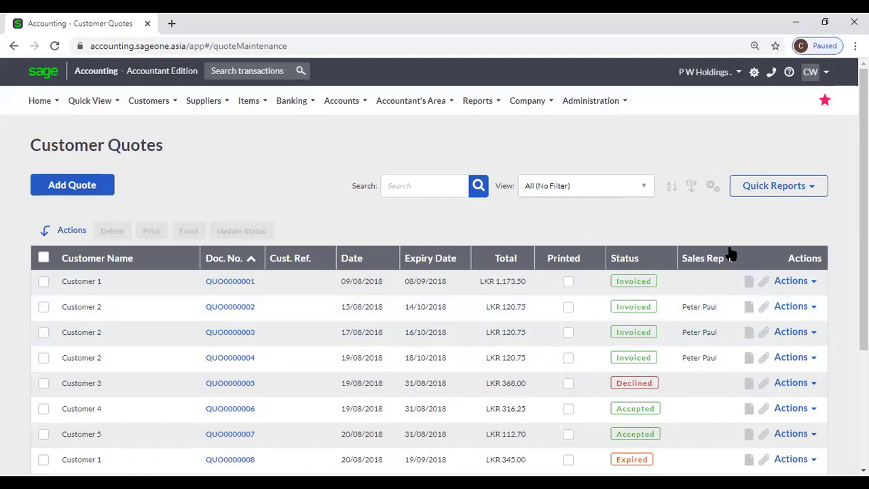
pyautogui.click(713, 186)
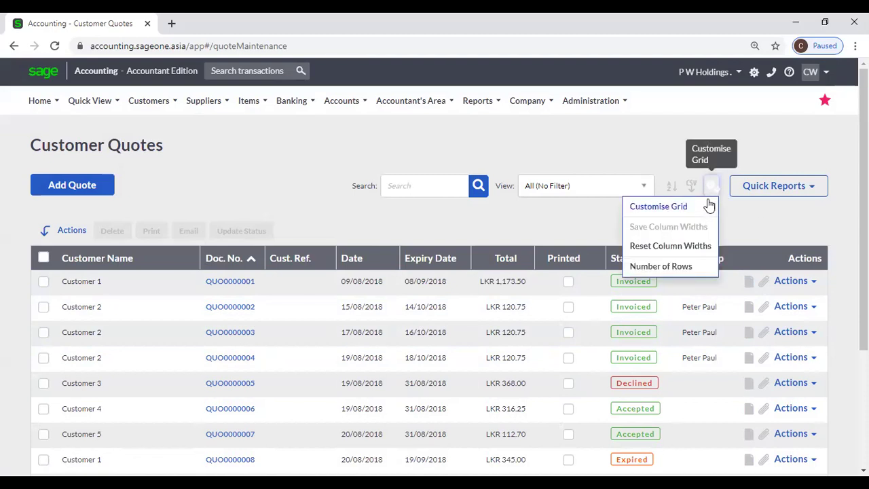
pyautogui.click(706, 203)
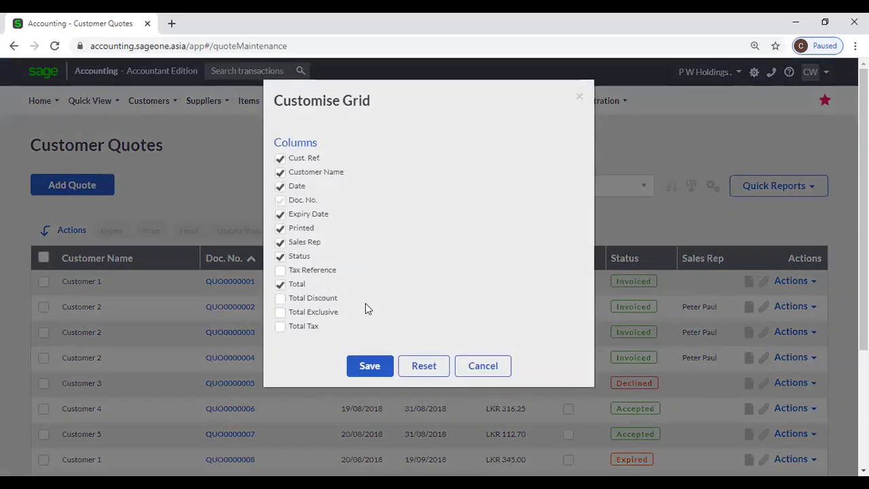
pyautogui.click(474, 362)
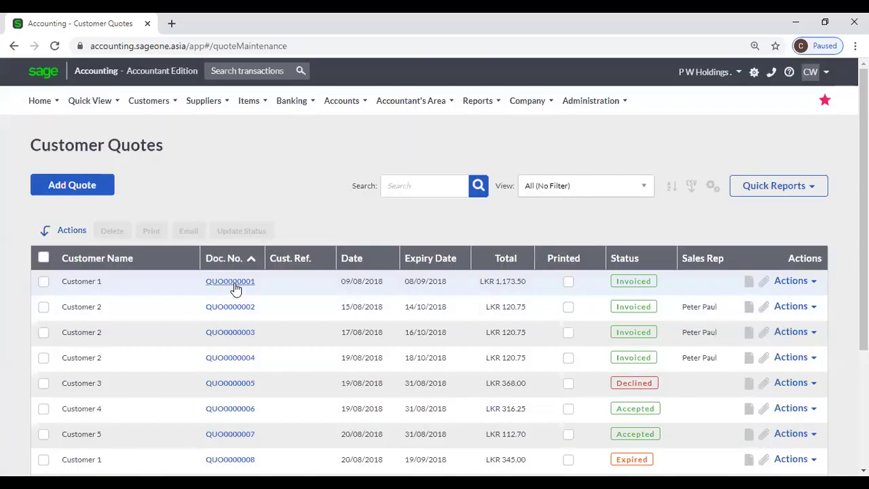
# Sort the quotes by Doc. No. descending so Pending QUO0000074 (LKR 995.22) heads the list.
pyautogui.click(233, 258)
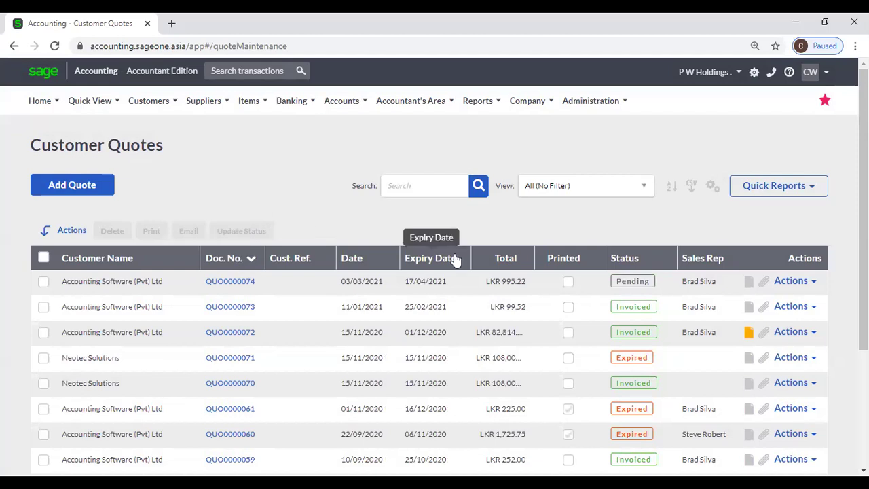
pyautogui.scroll(-1, 675, 241)
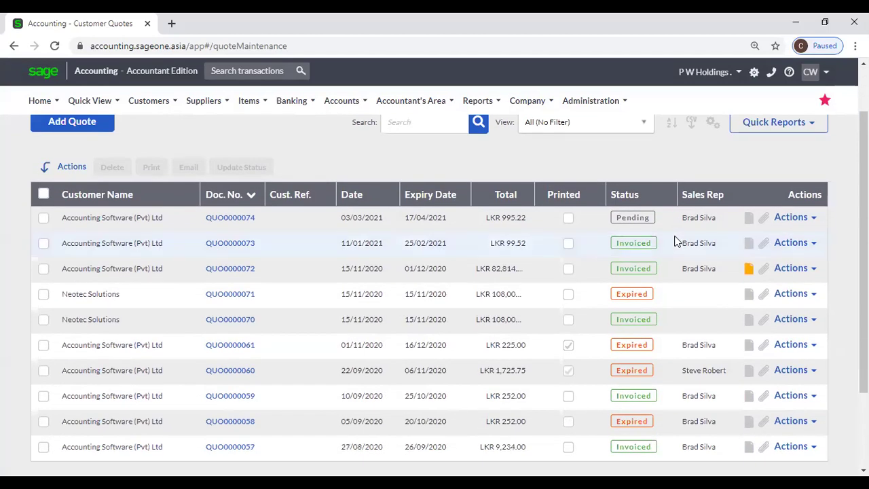
pyautogui.scroll(1, 676, 241)
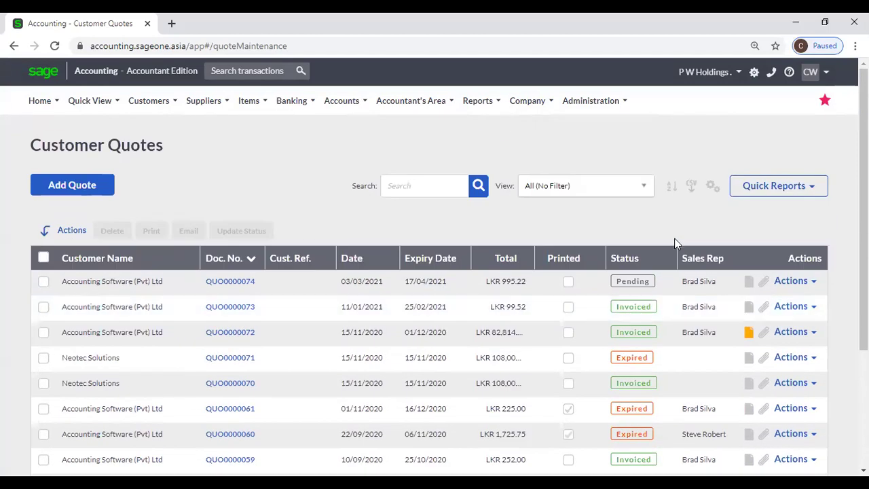
pyautogui.scroll(-1, 689, 281)
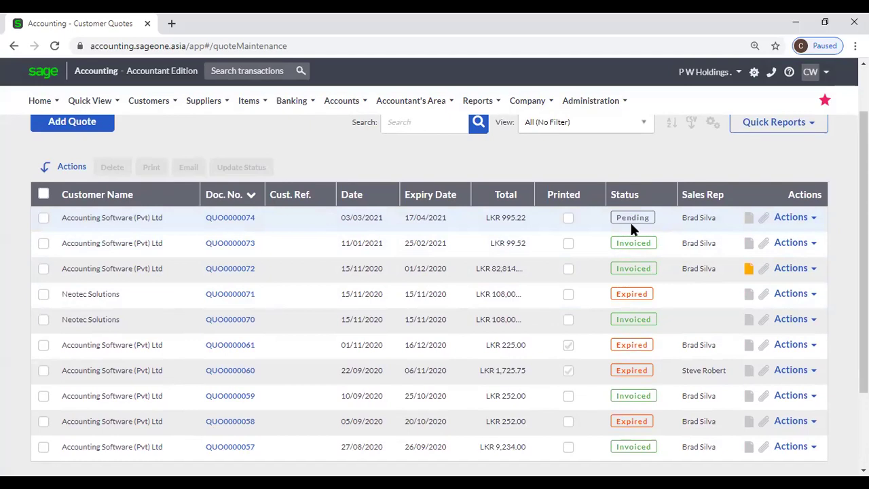
pyautogui.scroll(1, 632, 235)
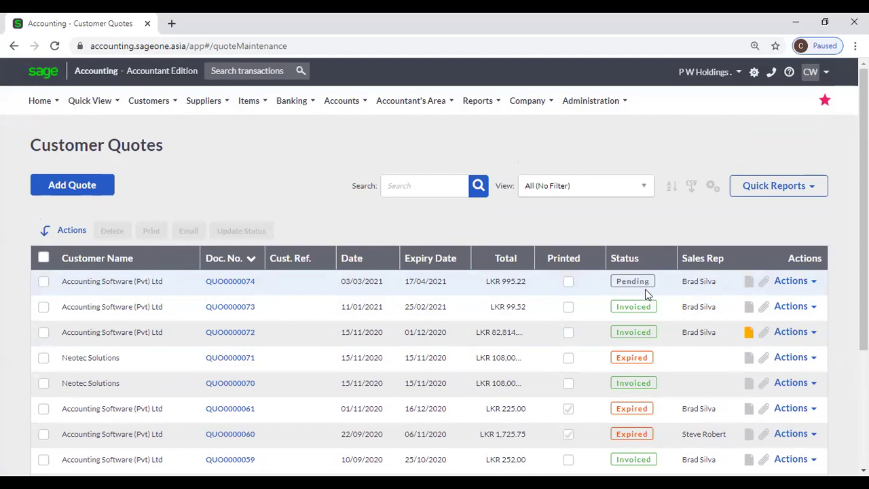
# Check the Actions options for quote QUO0000073 and close them without choosing one.
pyautogui.click(802, 309)
pyautogui.scroll(-1, 774, 377)
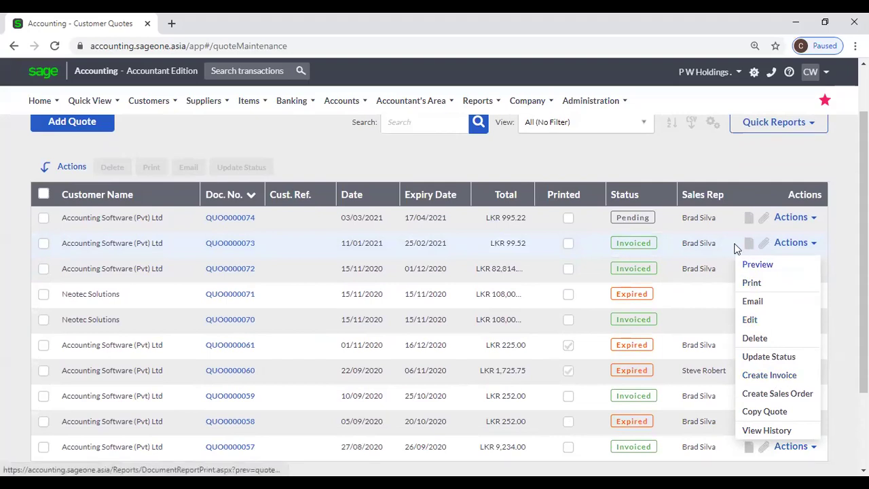
pyautogui.click(700, 254)
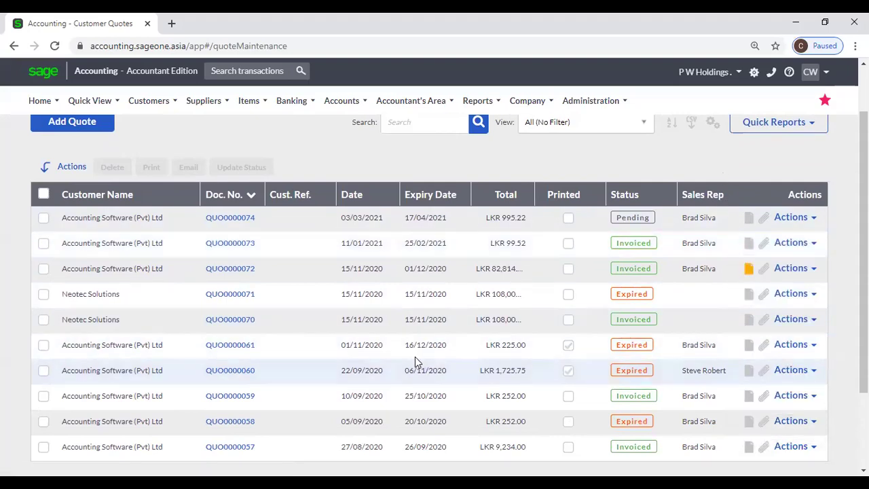
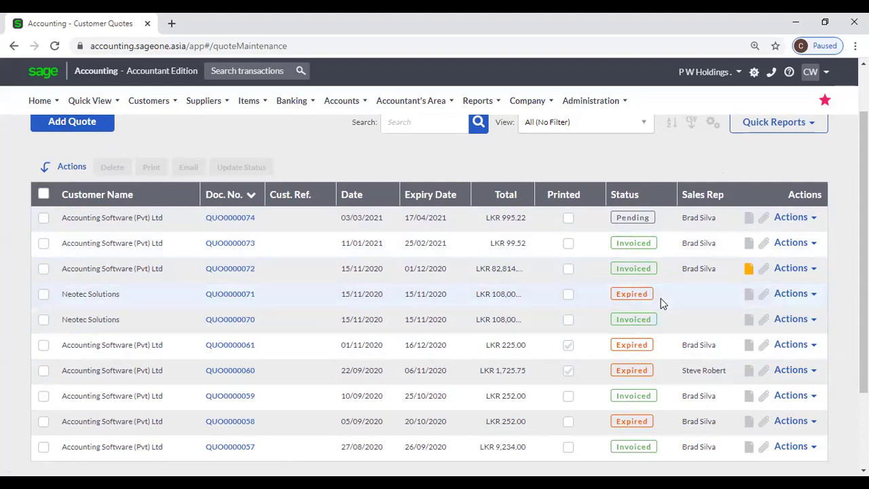
# Page through the quotes list to the second page and back to the first.
pyautogui.scroll(-2, 661, 298)
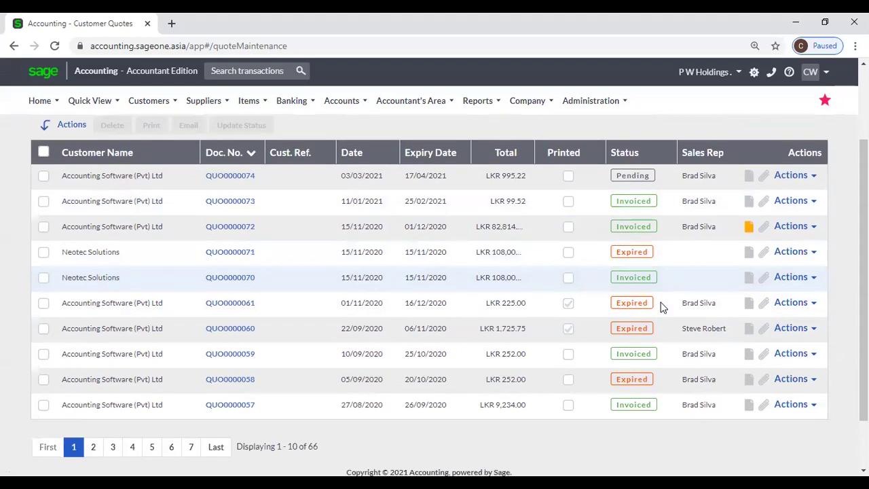
pyautogui.scroll(1, 662, 307)
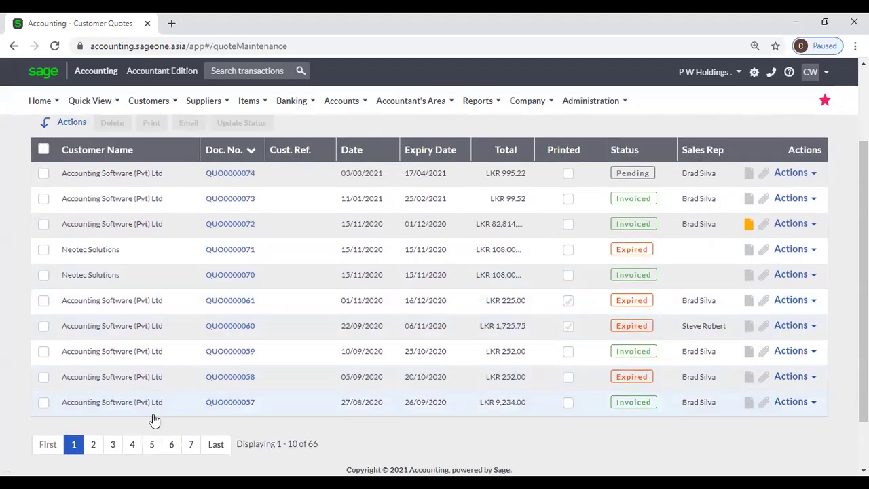
pyautogui.click(93, 444)
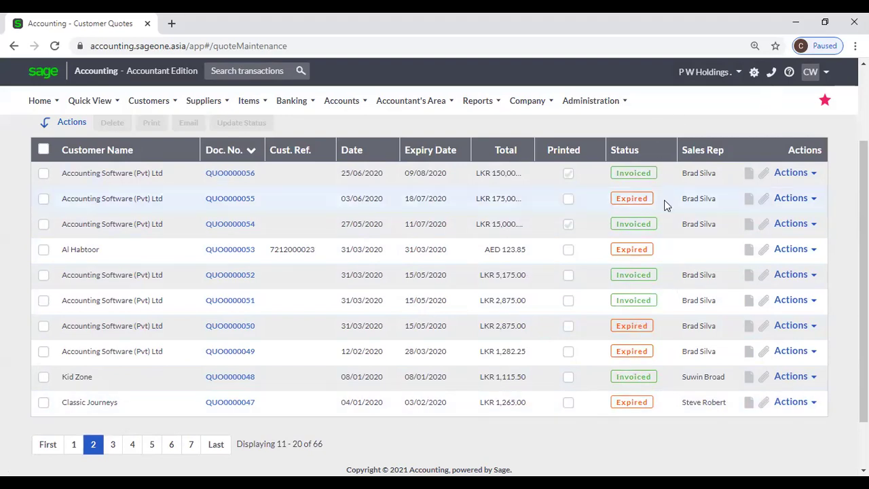
pyautogui.click(74, 445)
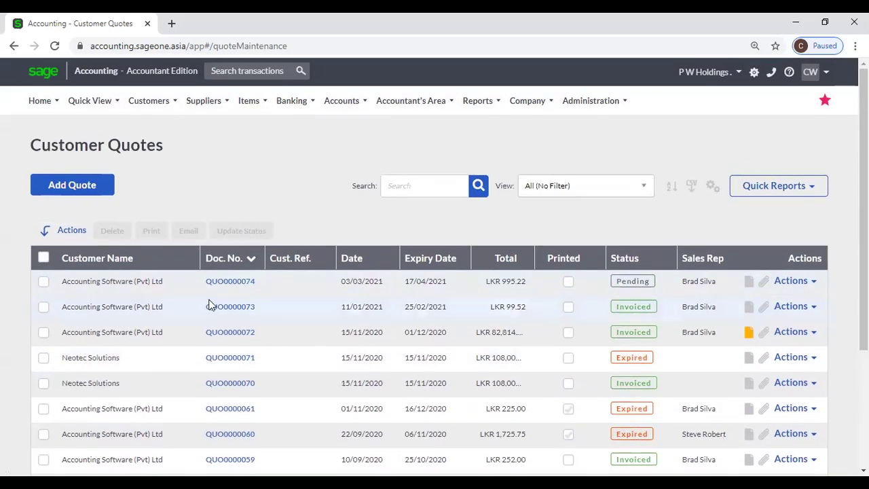
# Open quote QUO0000074 and review its View Quote GP summary.
pyautogui.click(215, 280)
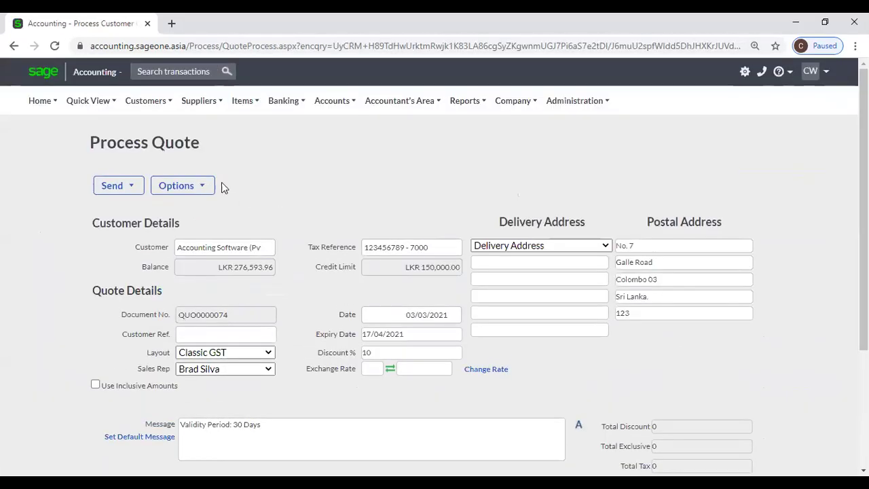
pyautogui.click(193, 187)
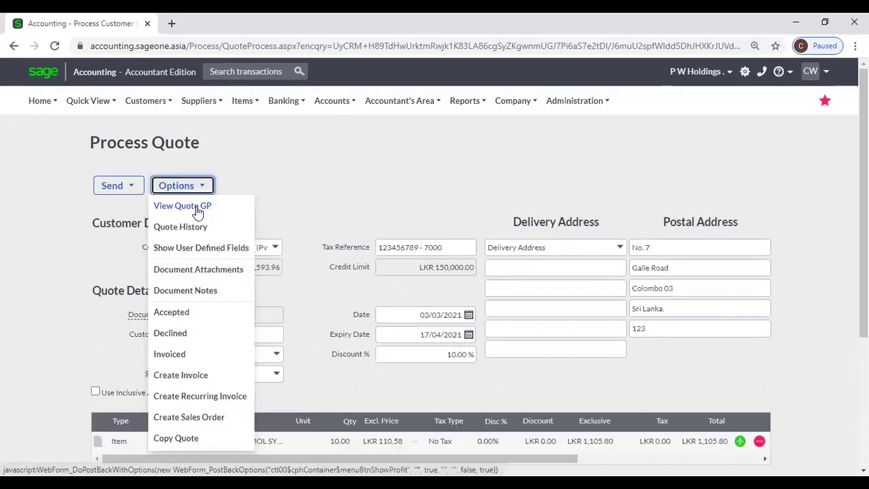
pyautogui.click(220, 210)
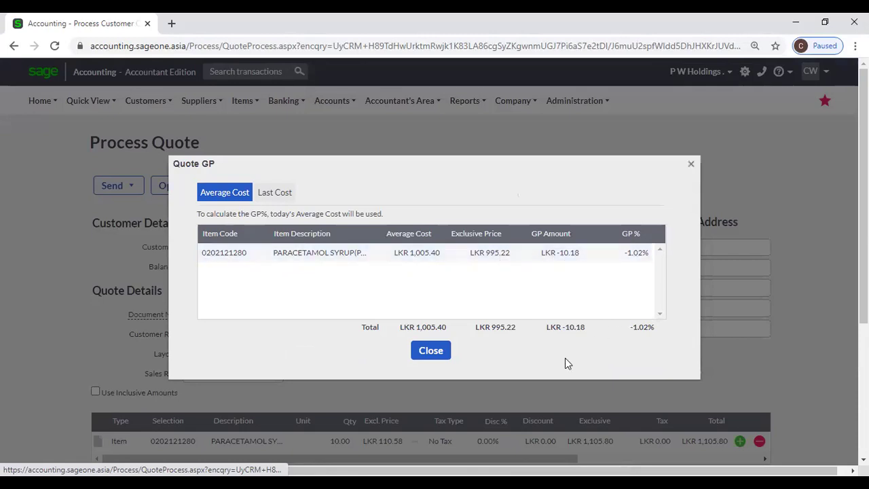
pyautogui.click(438, 356)
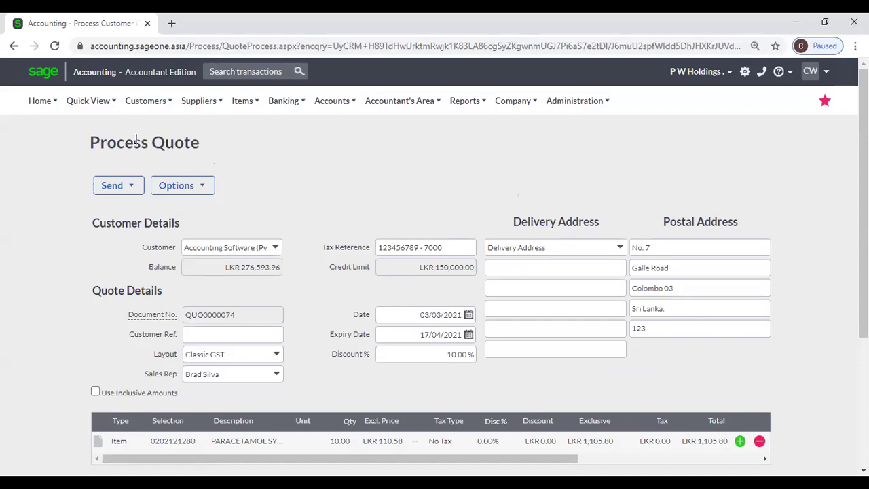
pyautogui.moveTo(144, 105)
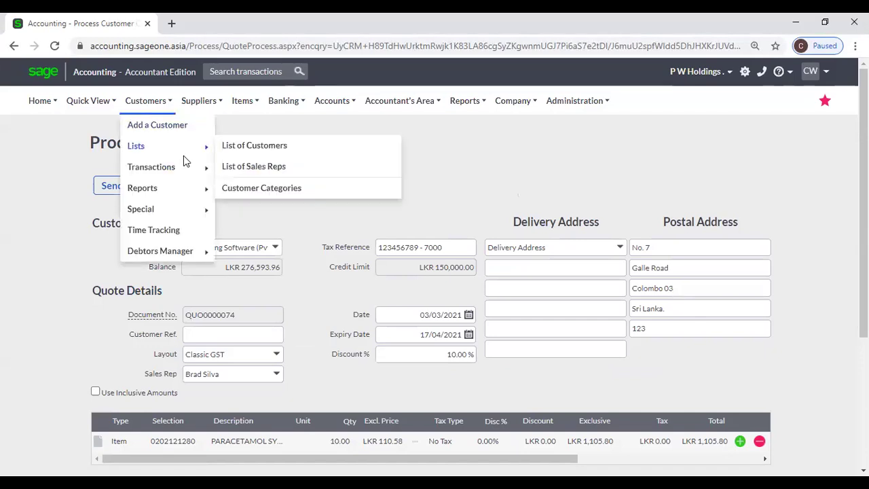
# Duplicate the quote tab and open the third user's permissions from Control User Access.
pyautogui.rightClick(80, 20)
pyautogui.click(110, 95)
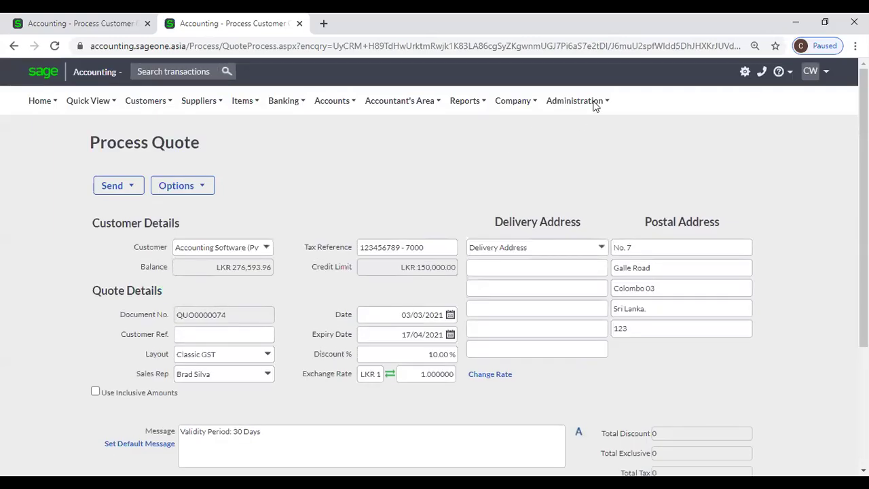
pyautogui.click(592, 102)
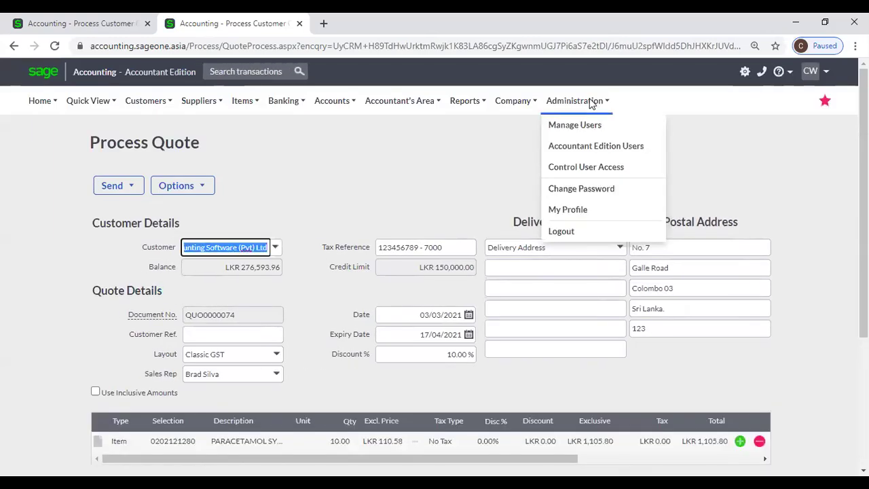
pyautogui.click(587, 169)
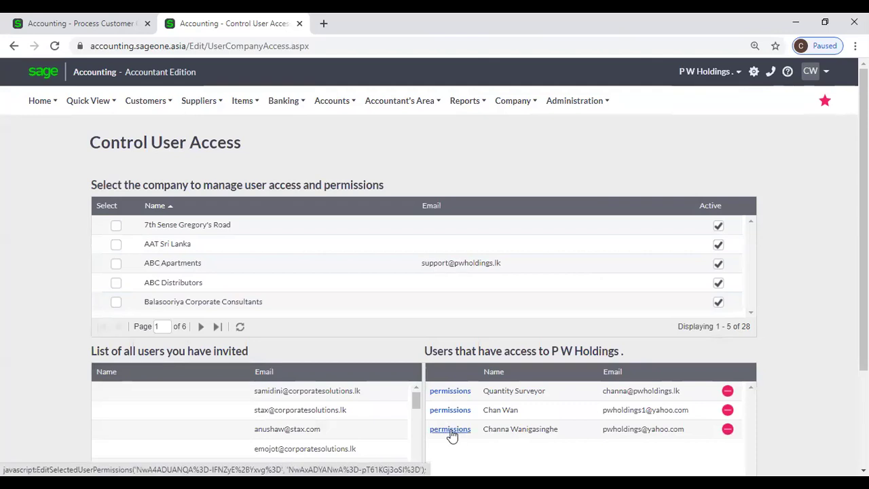
pyautogui.click(450, 429)
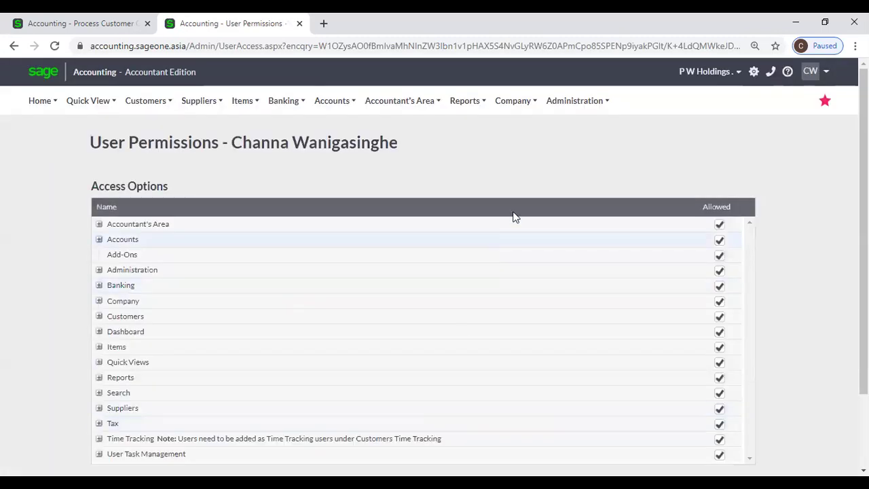
# Expand the Customers, Customer Tax Invoices and Customer Quotes permission groups.
pyautogui.moveTo(562, 109)
pyautogui.click(98, 317)
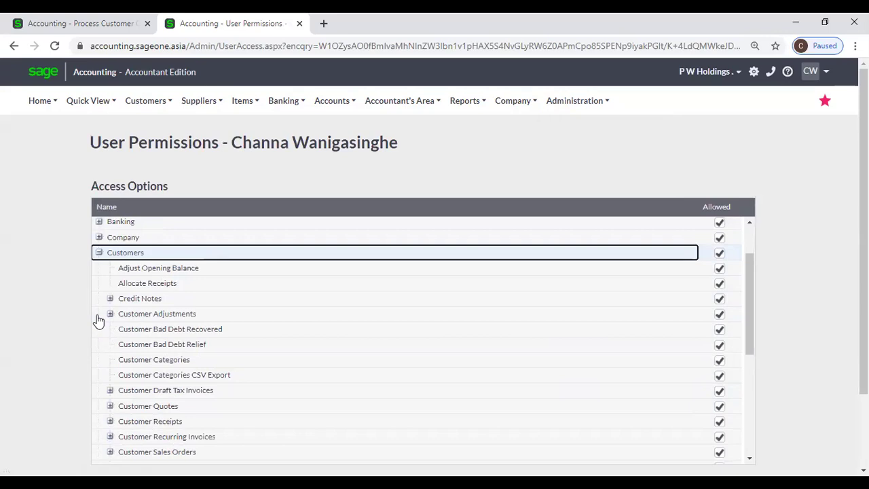
pyautogui.scroll(-1, 97, 319)
pyautogui.scroll(-1, 97, 320)
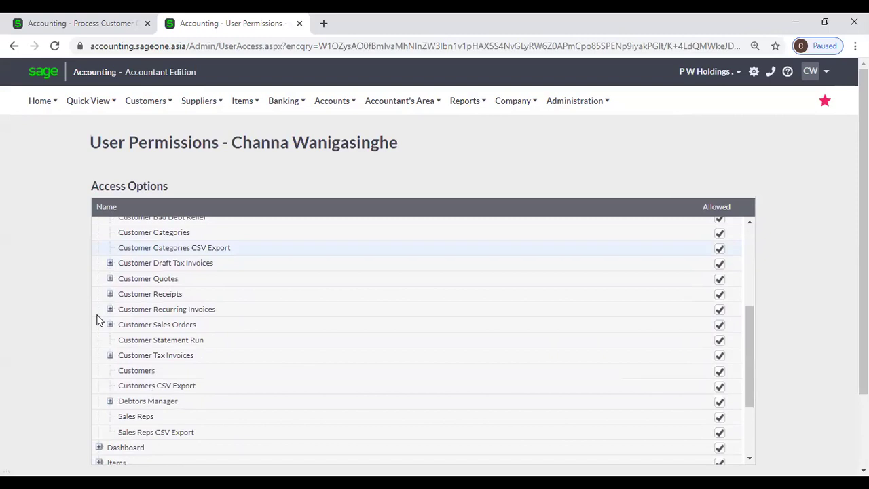
pyautogui.click(110, 355)
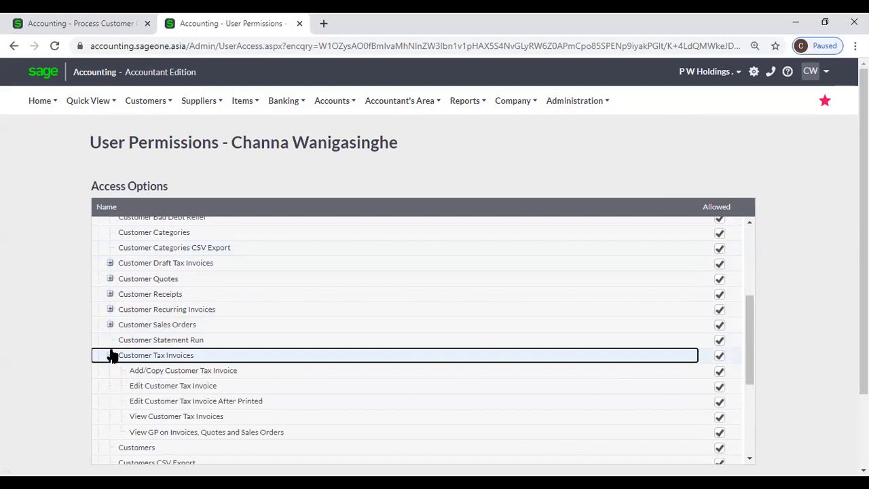
pyautogui.click(110, 279)
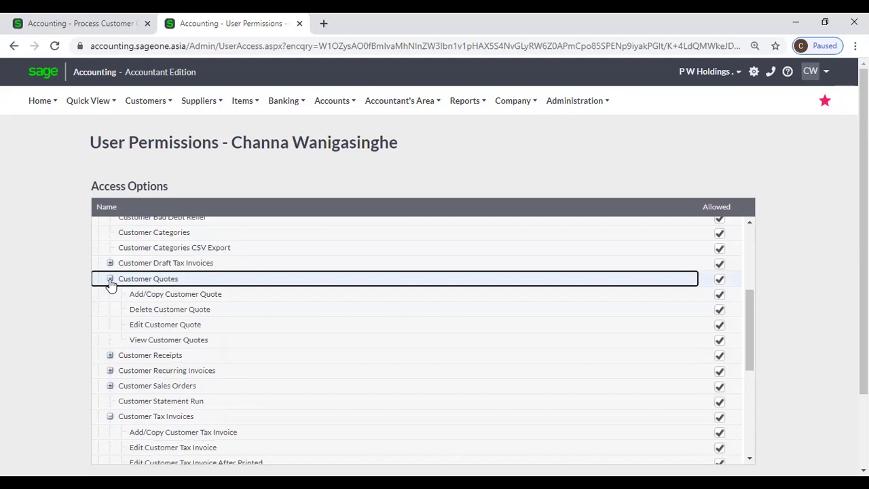
# Review the expanded permissions, then go back to the Control User Access page.
pyautogui.scroll(-1, 121, 375)
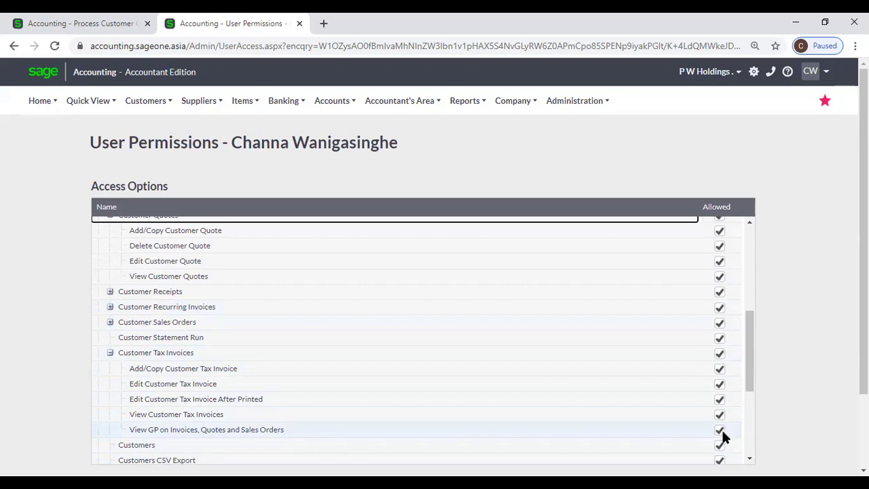
pyautogui.scroll(-5, 723, 432)
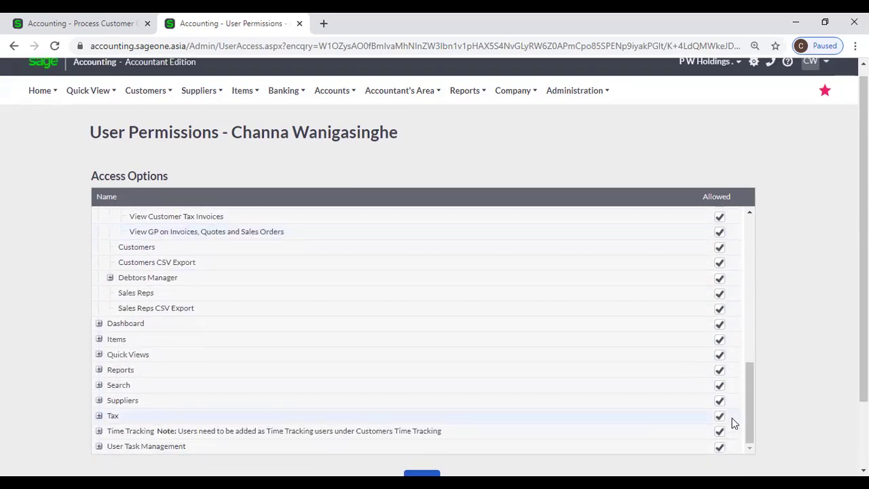
pyautogui.scroll(10, 446, 285)
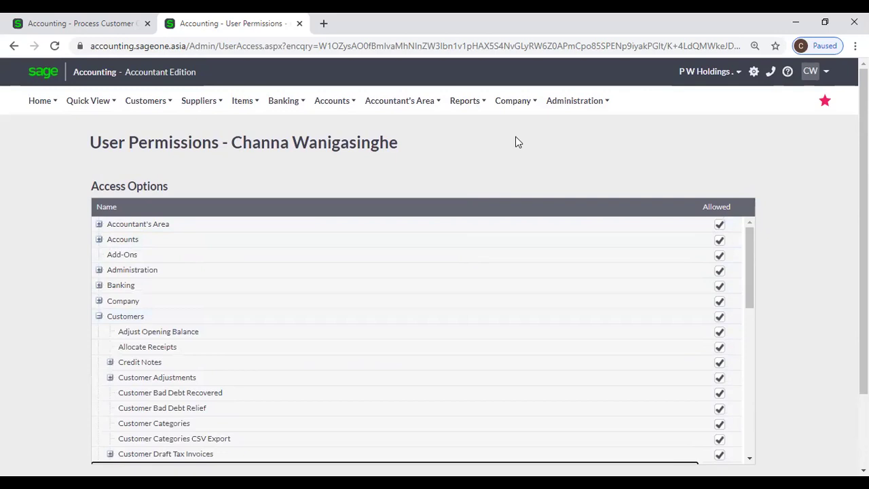
pyautogui.moveTo(568, 91)
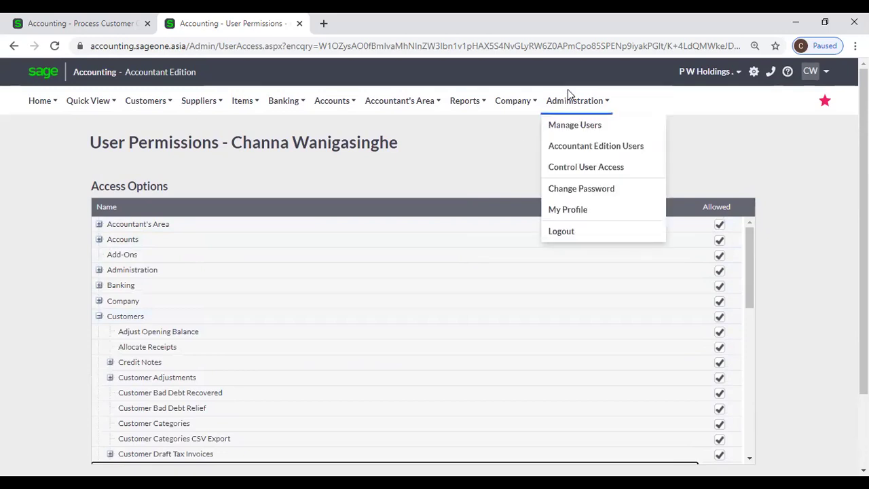
pyautogui.click(574, 174)
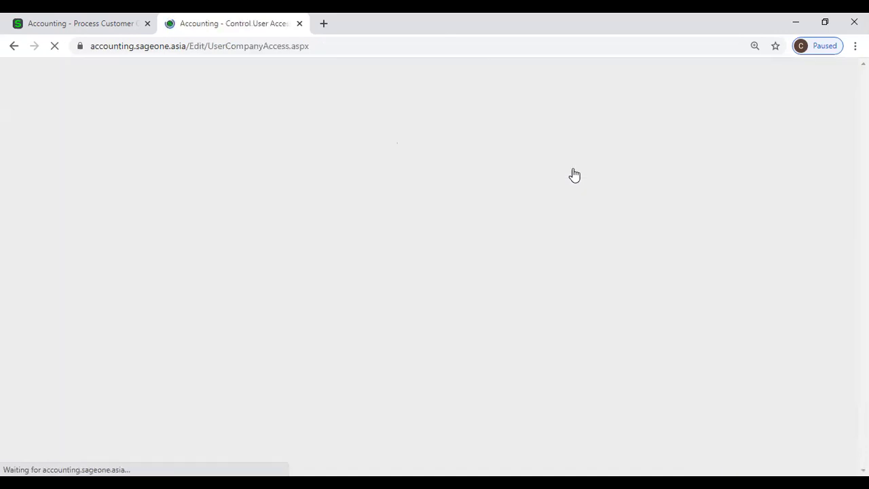
# Confirm the third user's View GP permission under Customer Tax Invoices, then close that tab.
pyautogui.scroll(-3, 589, 254)
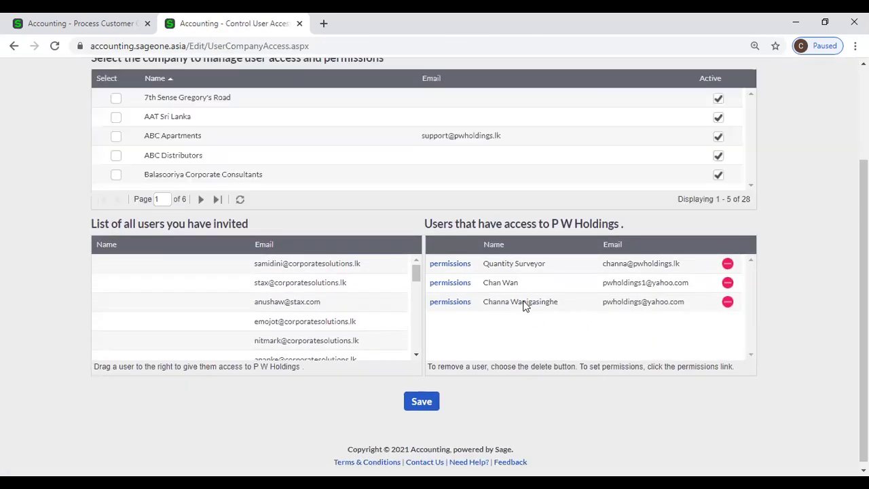
pyautogui.click(442, 308)
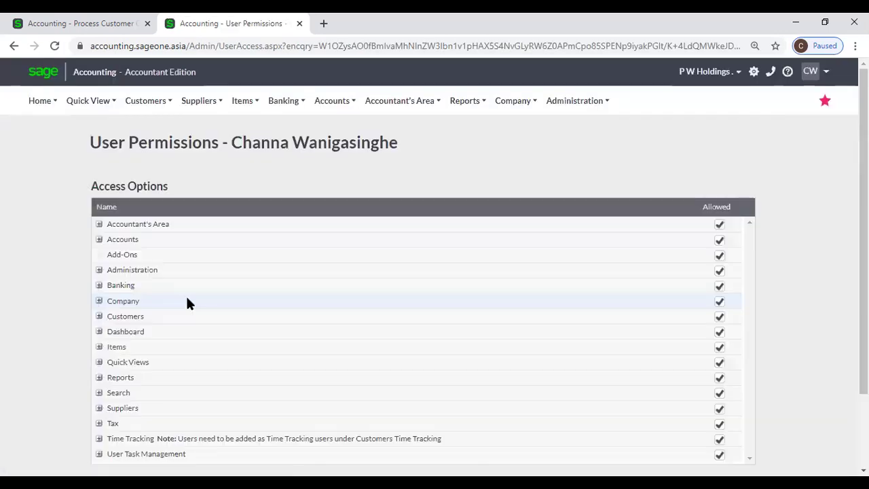
pyautogui.scroll(-2, 188, 304)
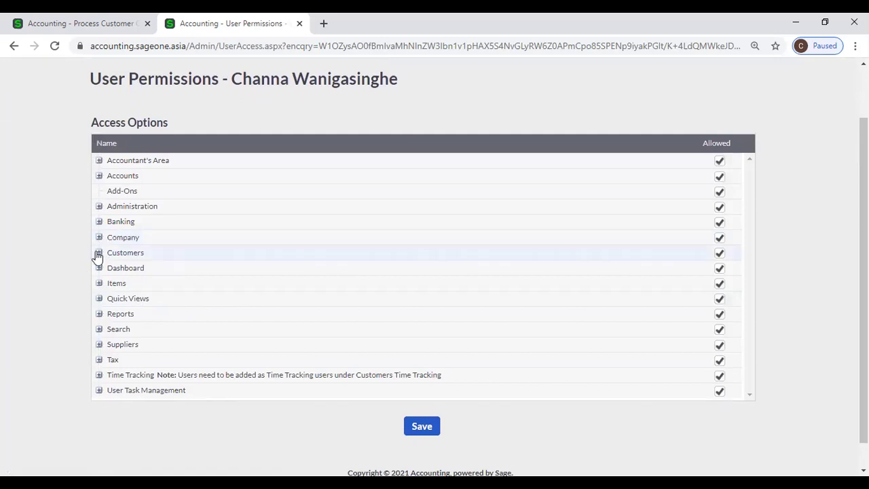
pyautogui.click(99, 253)
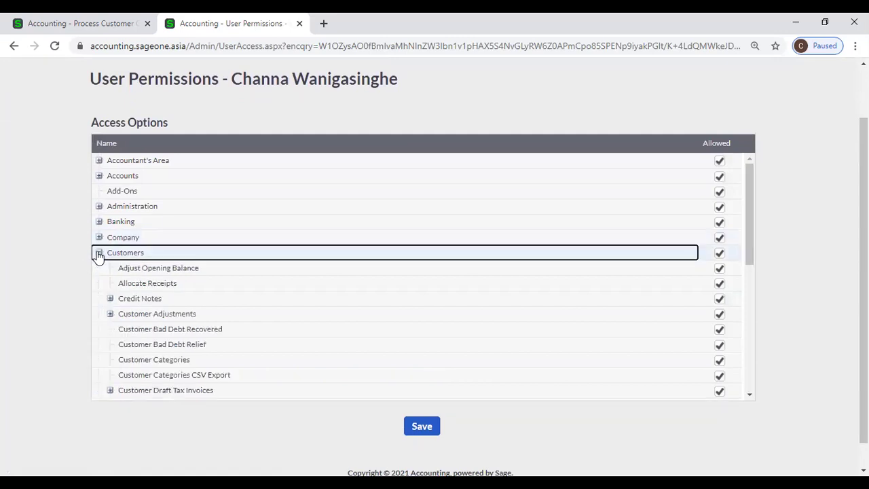
pyautogui.scroll(-2, 114, 309)
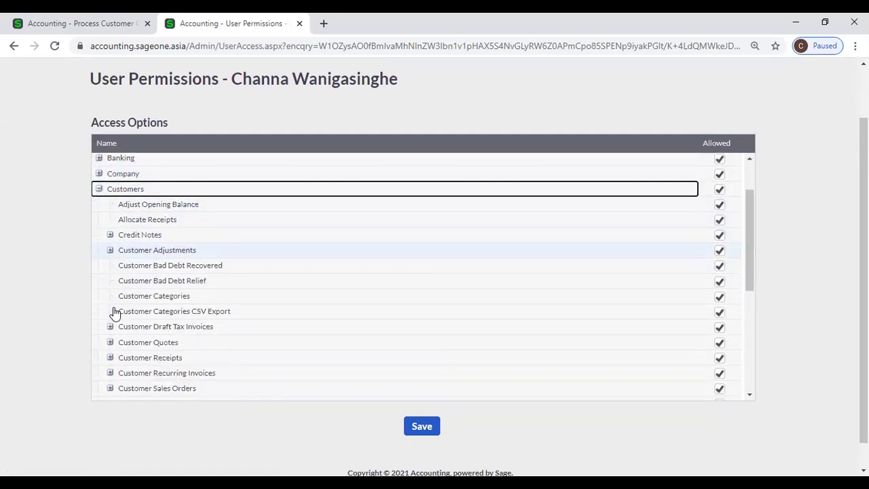
pyautogui.scroll(-2, 114, 313)
pyautogui.scroll(-2, 114, 312)
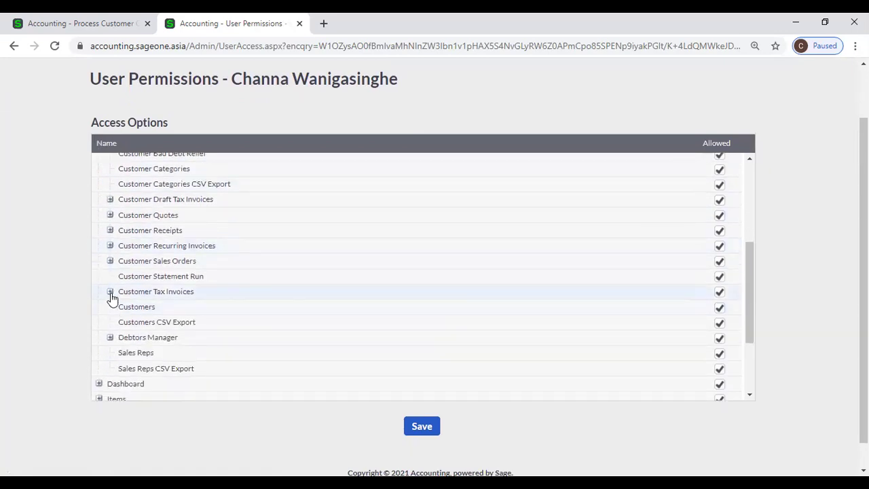
pyautogui.click(110, 292)
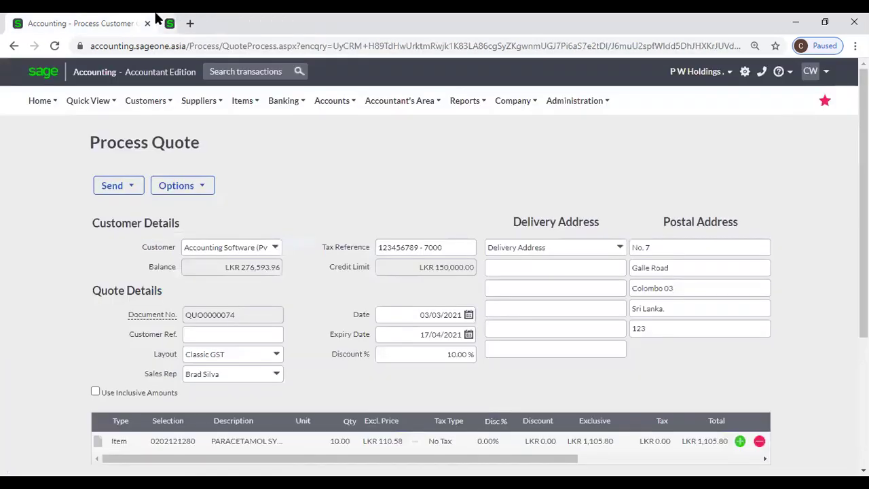
pyautogui.hotkey('ctrl', 'w')
pyautogui.click(199, 101)
# Reload the quote and check its current gross profit with the 10% discount.
pyautogui.click(56, 46)
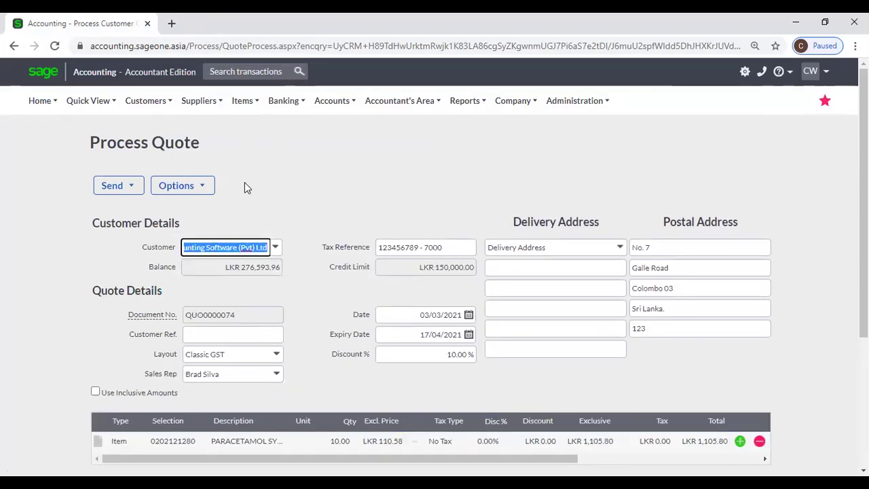
pyautogui.click(222, 188)
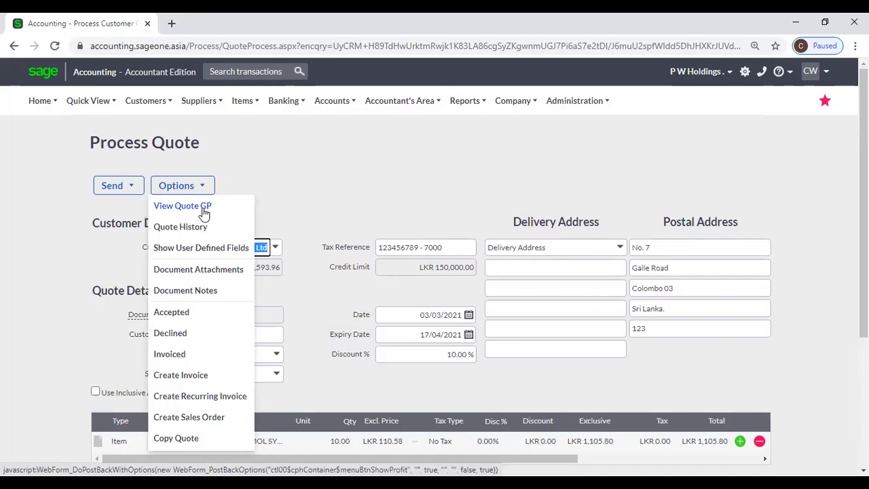
pyautogui.click(203, 211)
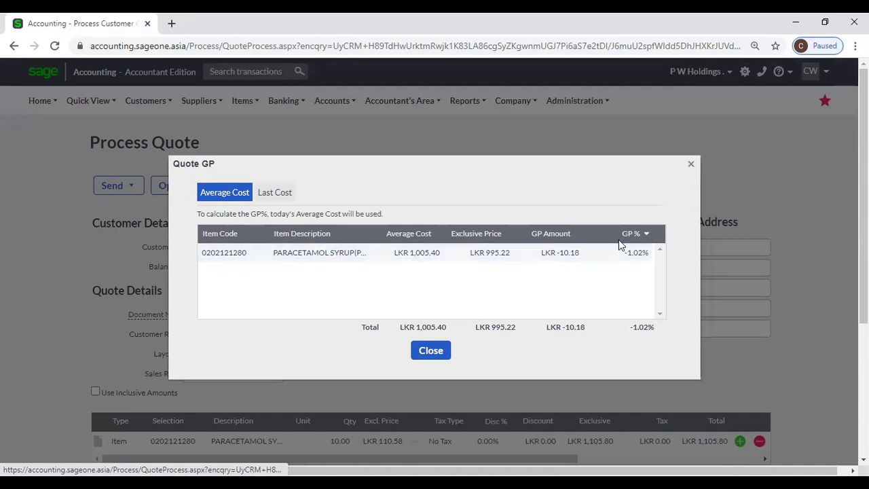
pyautogui.click(690, 168)
# Set Discount % to 0 and confirm gross profit rises to LKR 100.40 (9.08%).
pyautogui.scroll(-3, 533, 288)
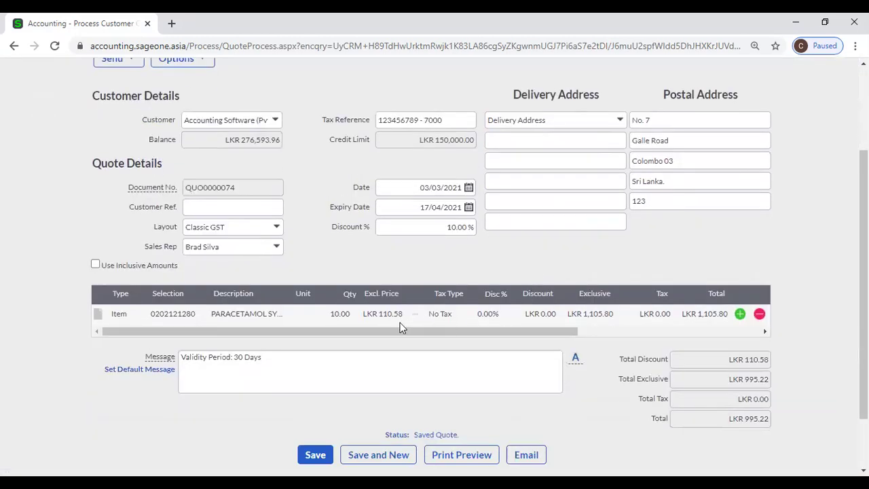
pyautogui.click(429, 229)
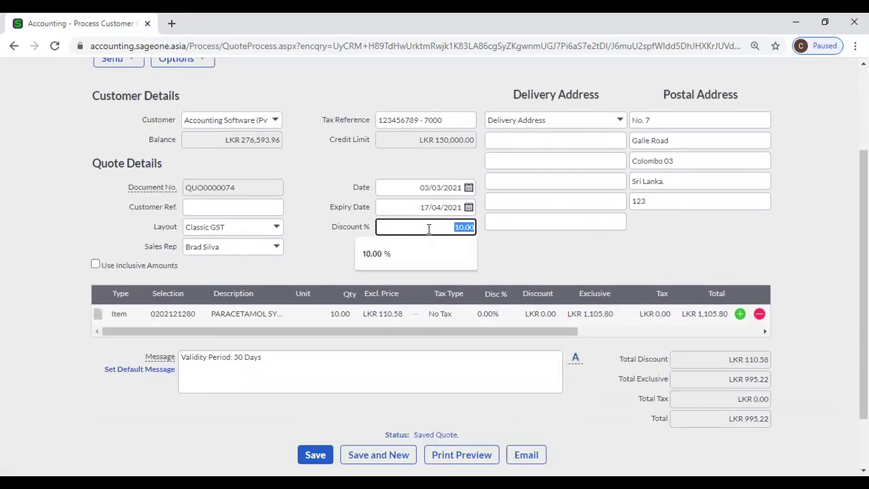
pyautogui.write('0')
pyautogui.click(517, 267)
pyautogui.scroll(2, 277, 234)
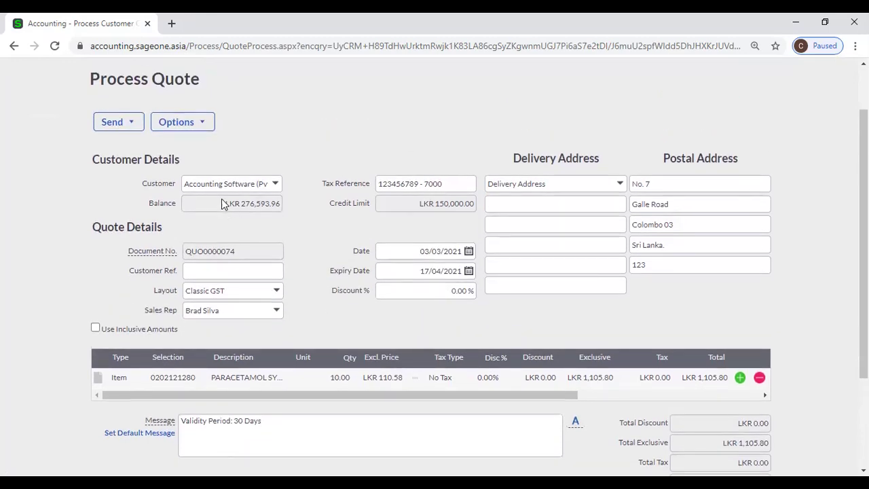
pyautogui.click(192, 126)
pyautogui.click(195, 143)
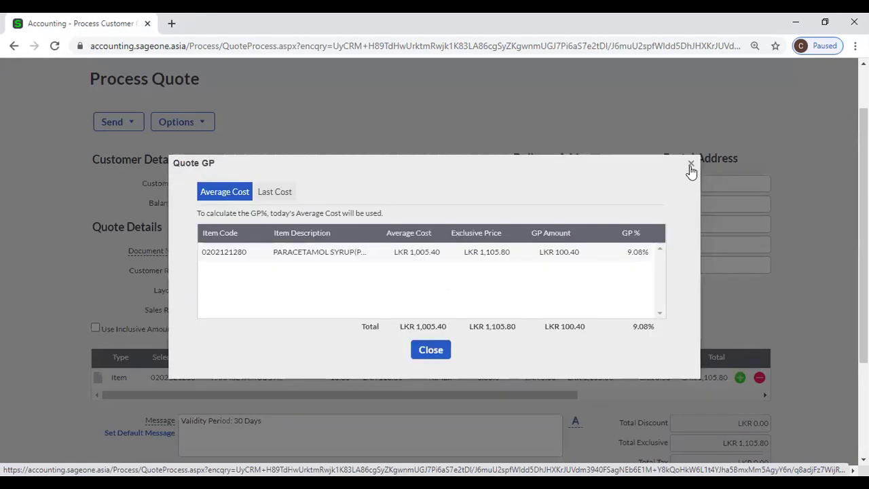
pyautogui.click(689, 164)
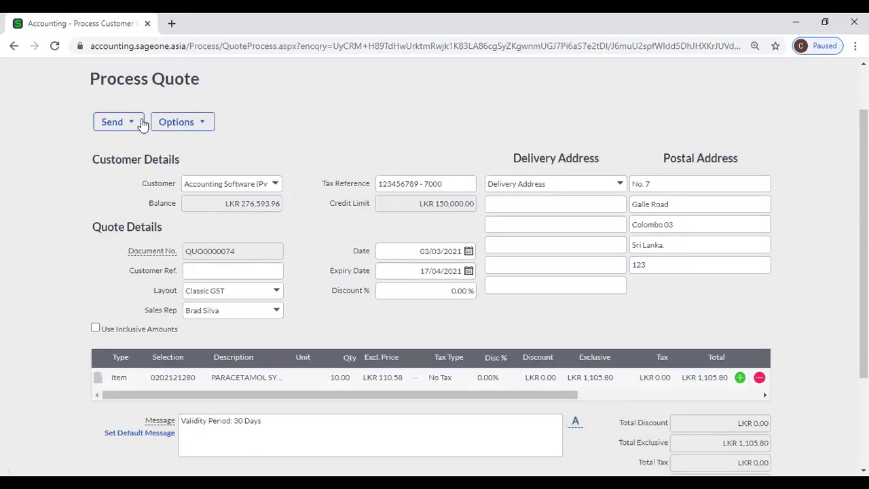
pyautogui.click(202, 123)
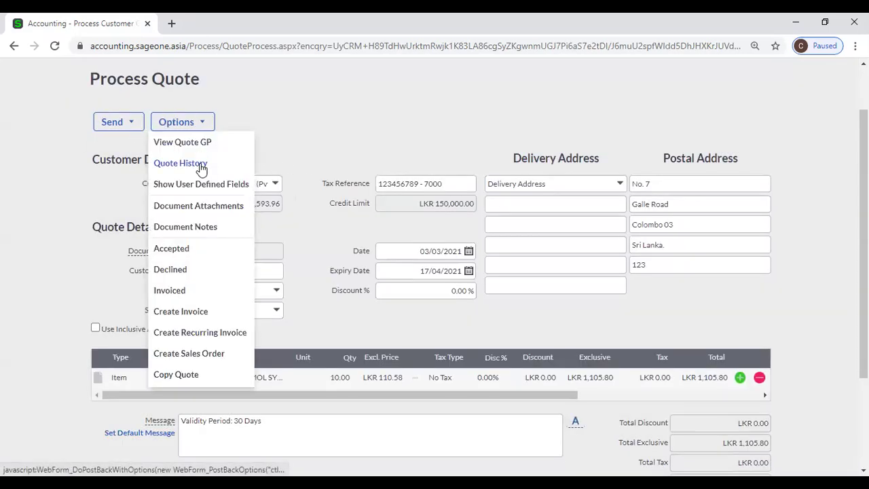
pyautogui.click(201, 165)
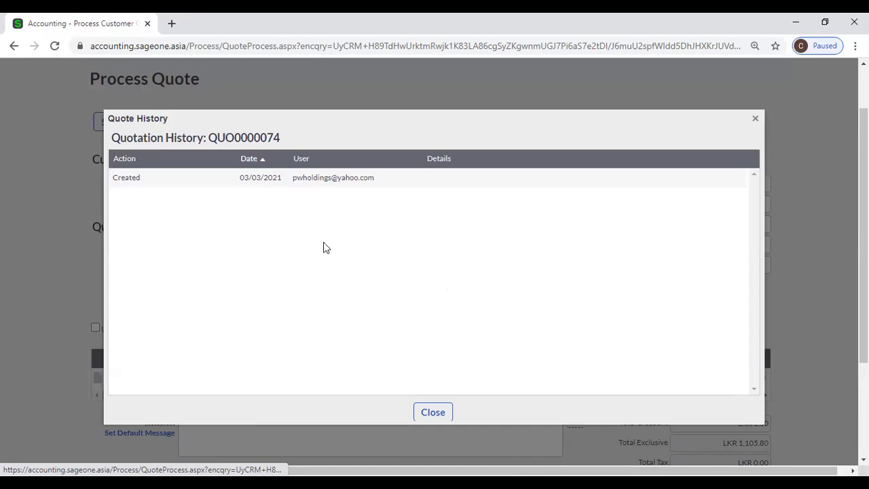
pyautogui.click(423, 412)
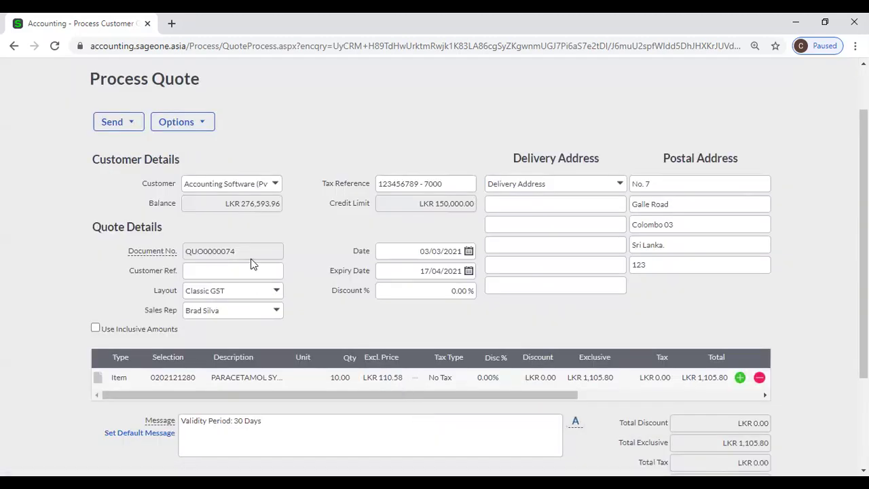
pyautogui.click(204, 126)
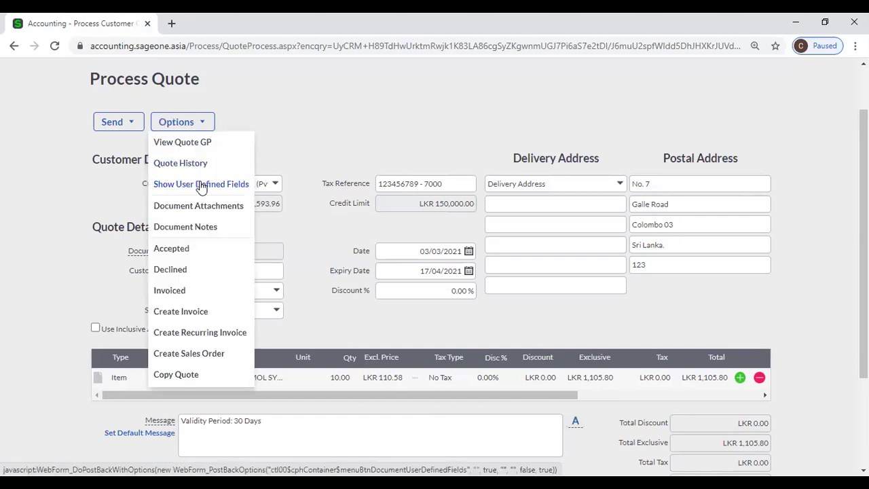
pyautogui.click(201, 185)
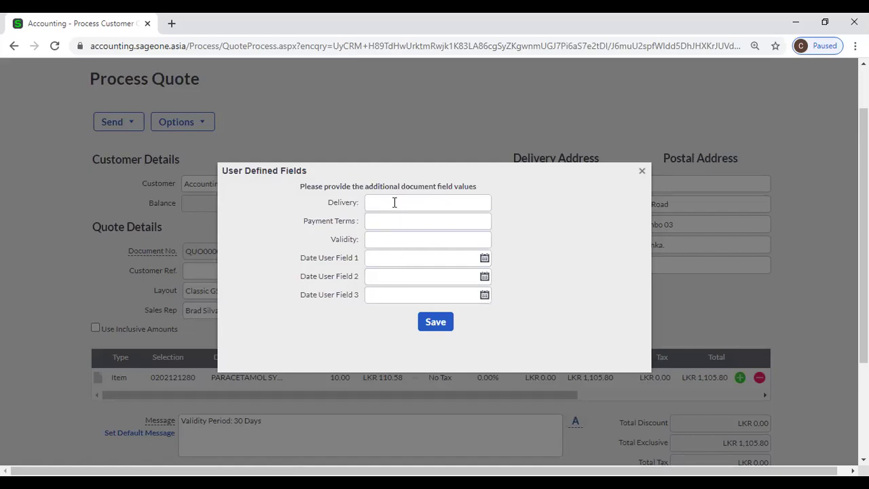
pyautogui.click(641, 170)
pyautogui.click(190, 129)
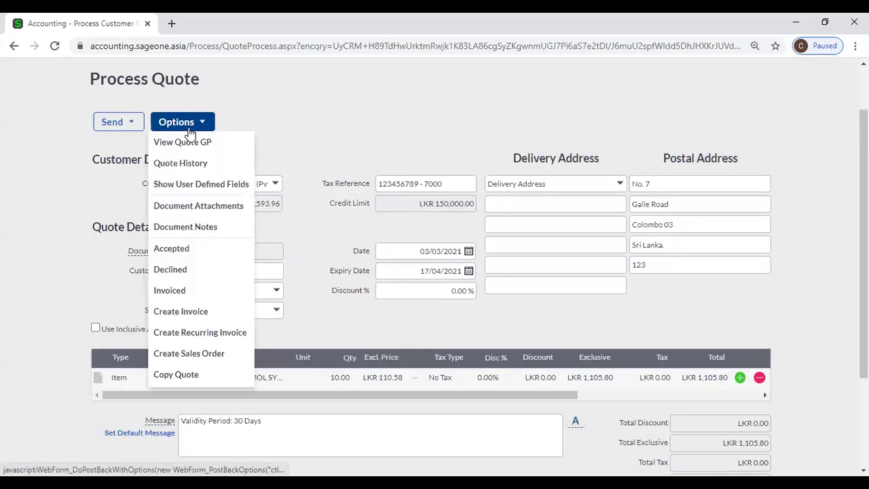
pyautogui.click(209, 203)
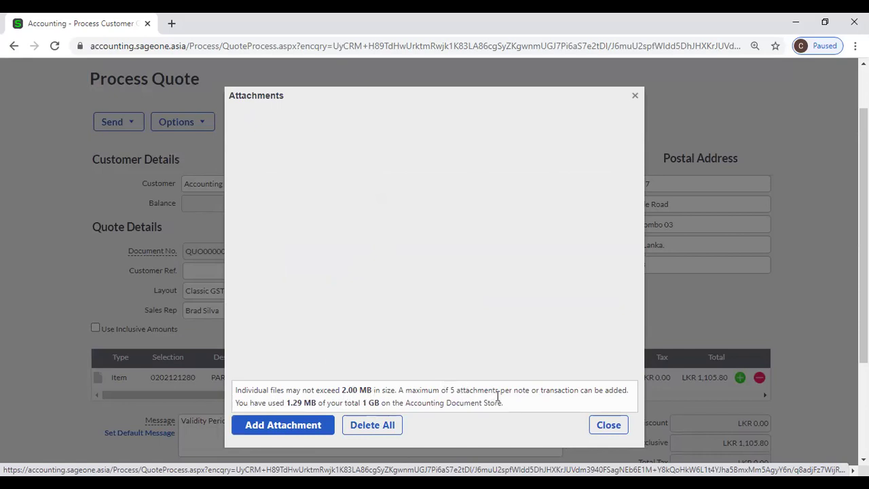
pyautogui.click(596, 427)
pyautogui.click(112, 122)
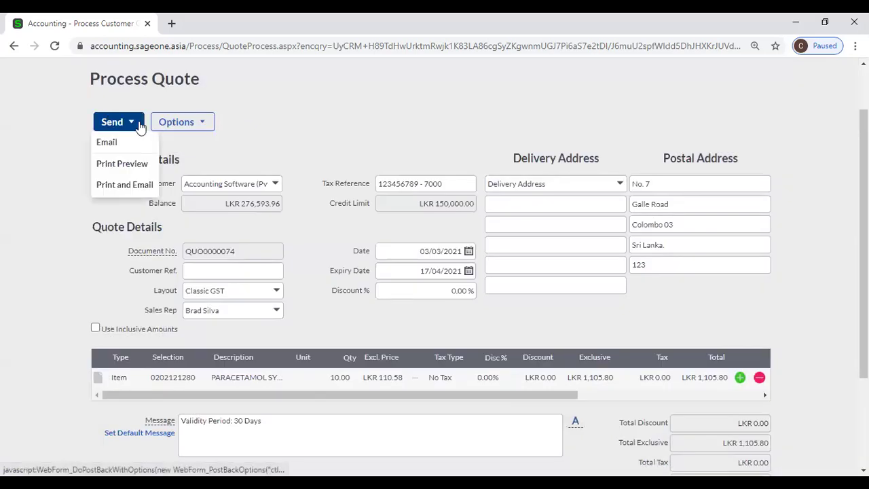
pyautogui.click(169, 125)
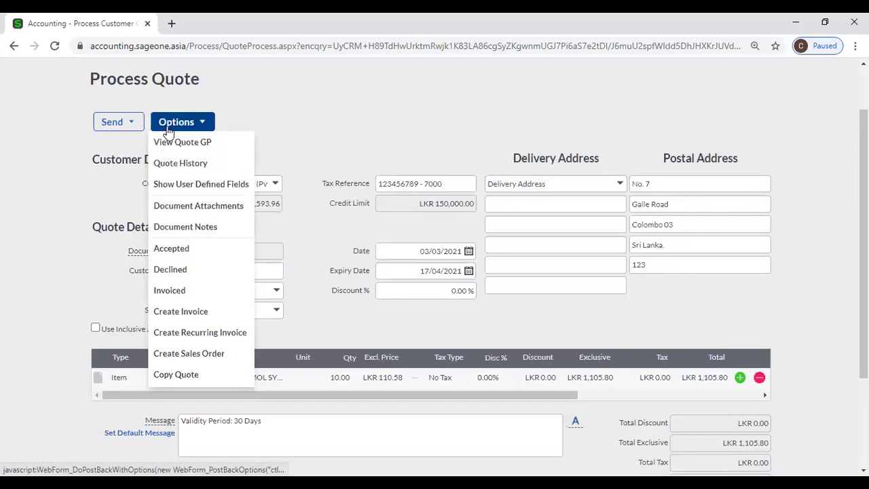
pyautogui.click(207, 227)
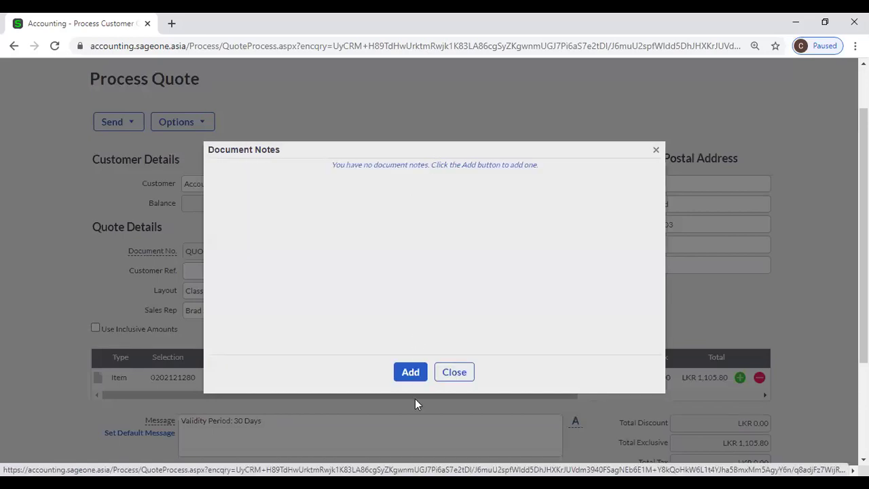
pyautogui.click(411, 377)
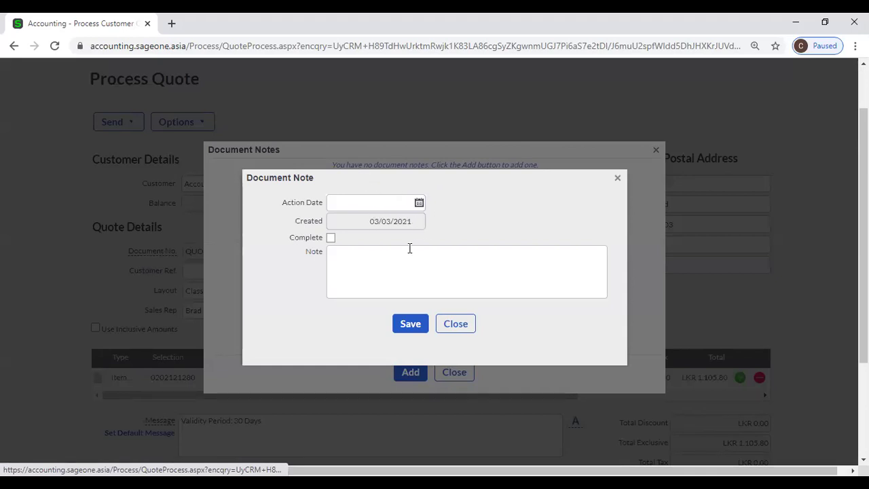
pyautogui.click(466, 329)
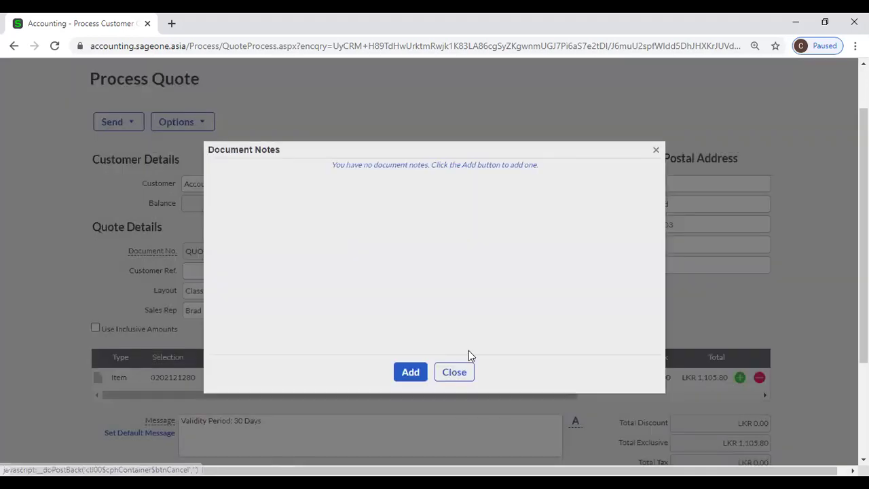
pyautogui.click(455, 372)
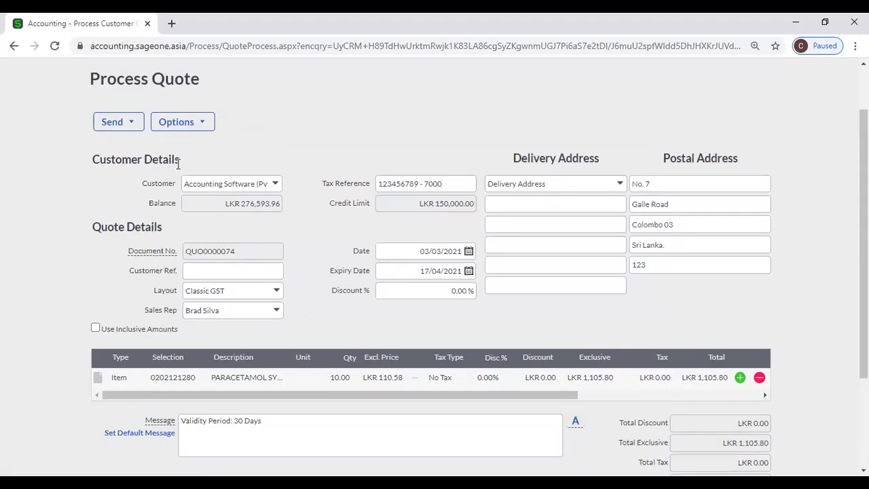
pyautogui.click(180, 121)
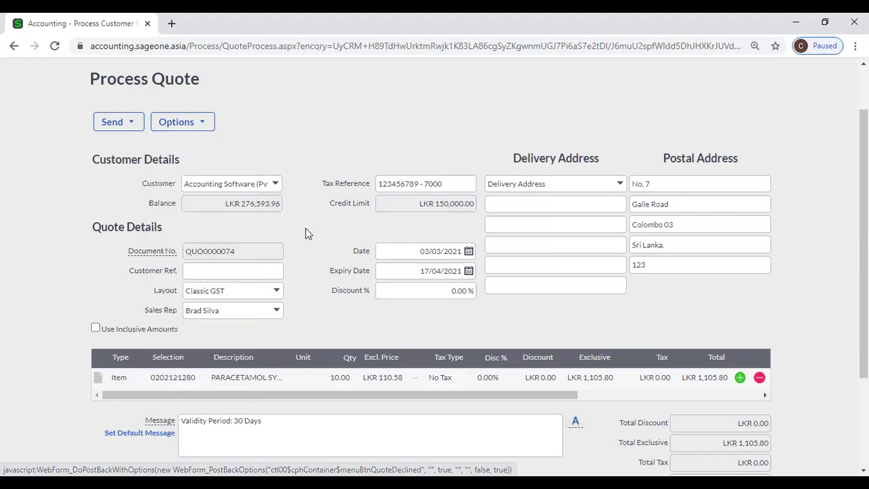
# Show QUO0000074's Options dropdown with Copy Quote in view.
pyautogui.moveTo(184, 129)
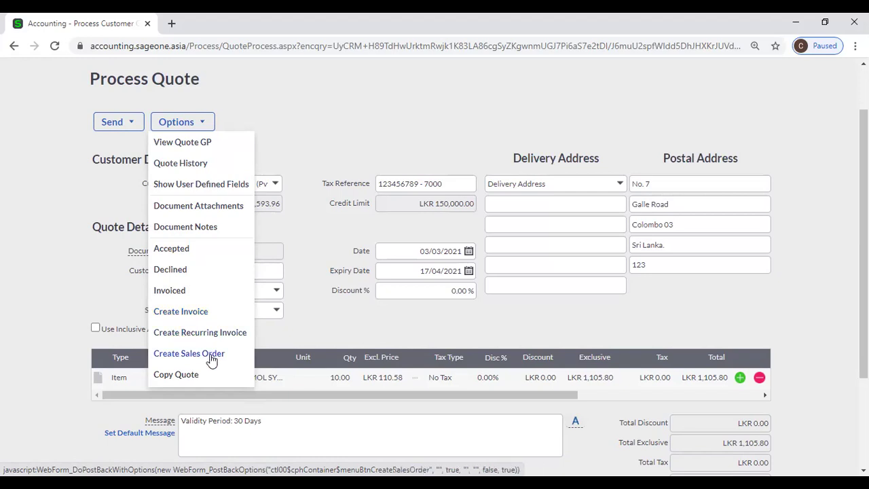
pyautogui.scroll(-1, 211, 361)
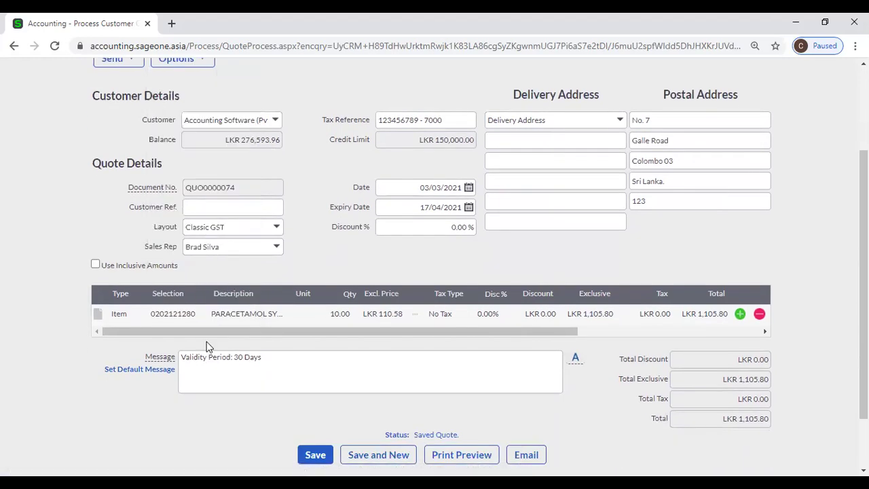
pyautogui.scroll(1, 258, 308)
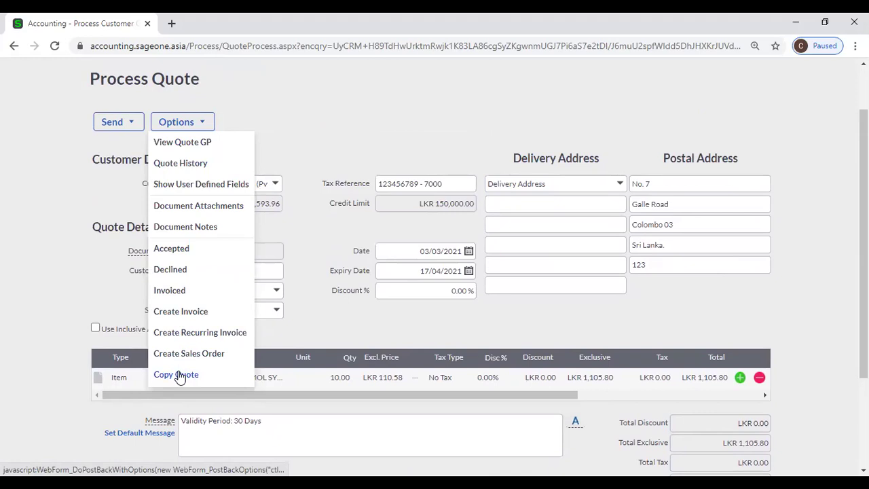
# Copy QUO0000074, save it as pending quote QUO0000075, and reopen QUO0000074.
pyautogui.click(178, 375)
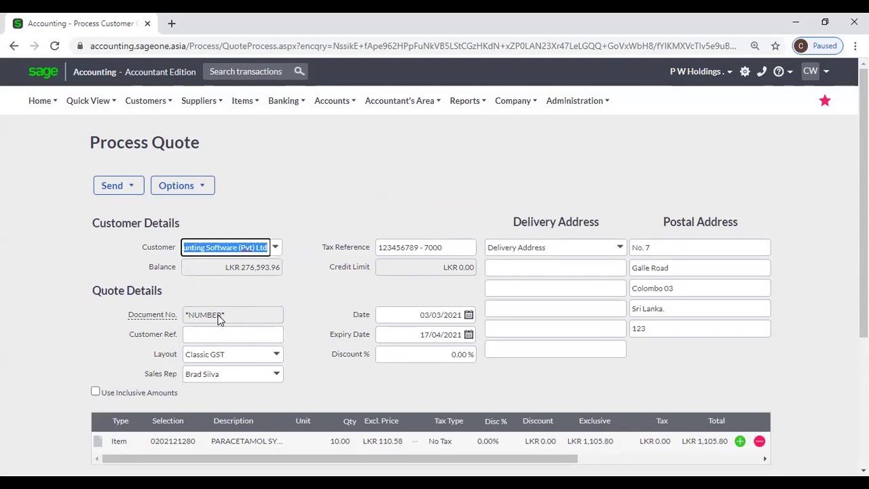
pyautogui.scroll(-3, 522, 424)
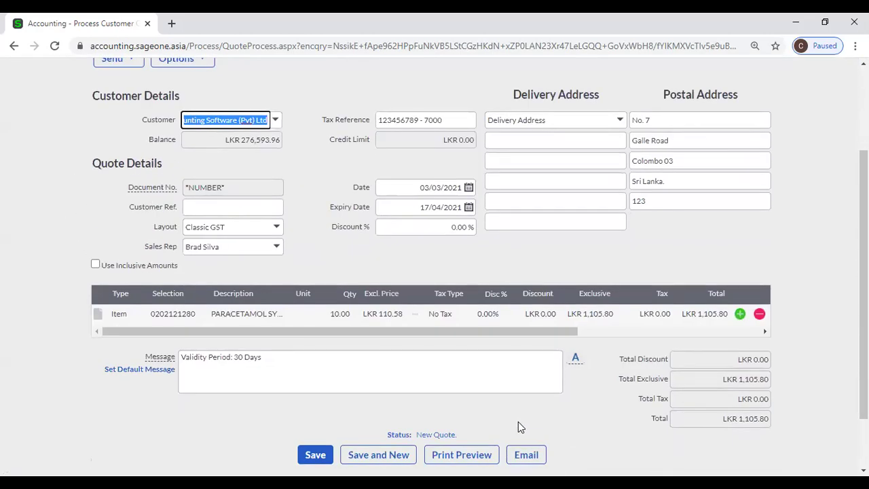
pyautogui.click(301, 458)
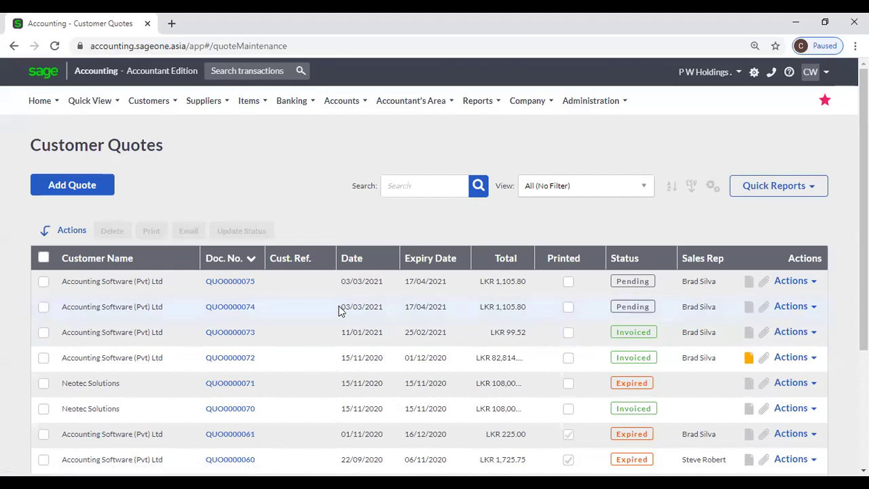
pyautogui.click(234, 309)
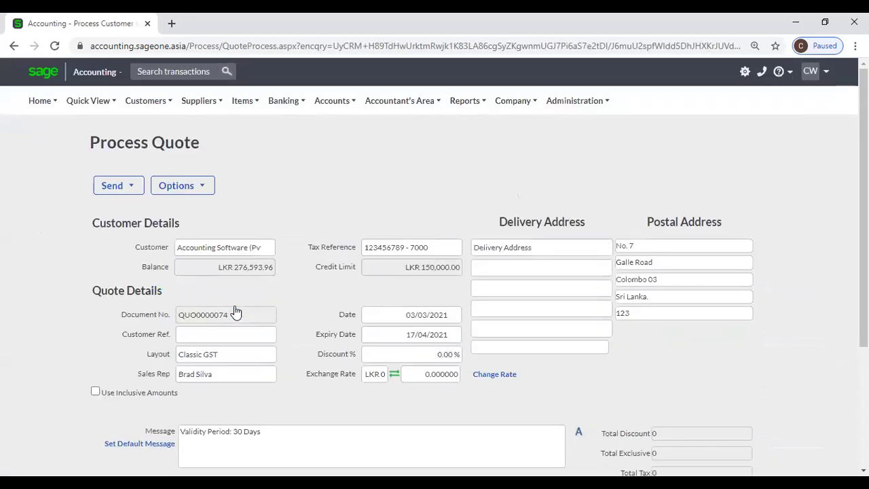
# Check QUO0000074's Quote History, which logs the edit from LKR995.22 to LKR1,105.80.
pyautogui.click(213, 191)
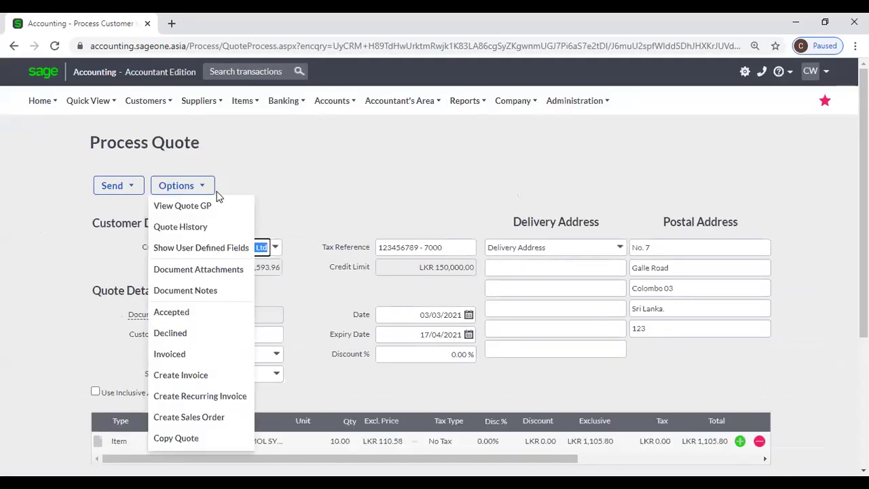
pyautogui.click(198, 231)
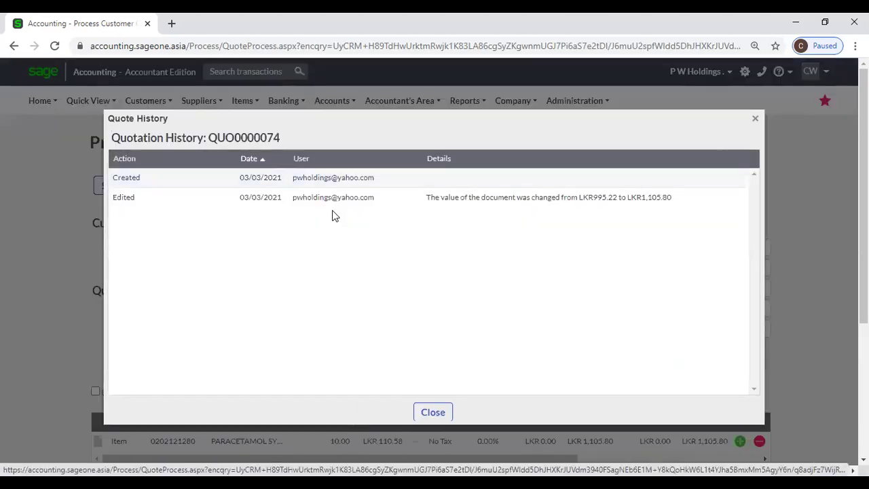
pyautogui.click(755, 118)
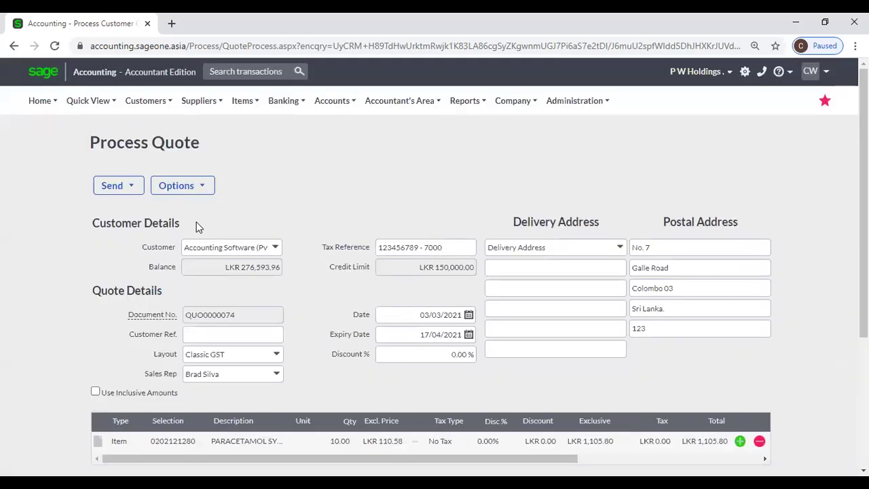
pyautogui.click(174, 186)
pyautogui.click(173, 228)
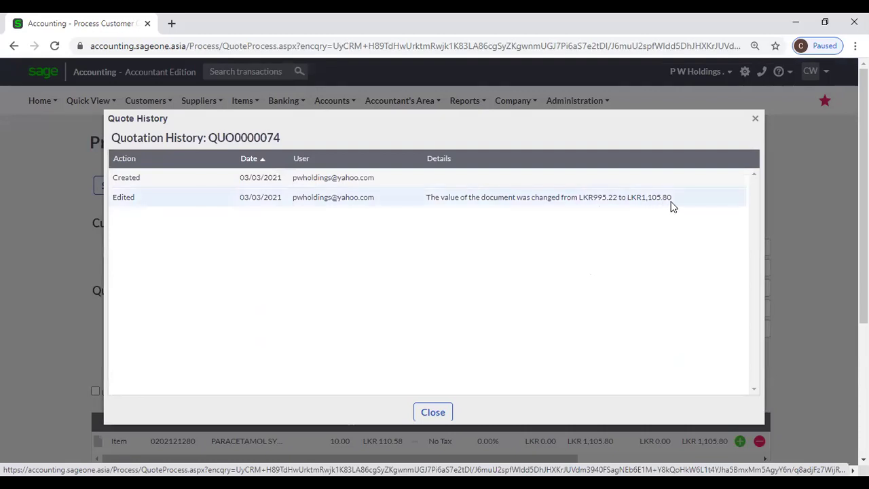
pyautogui.click(428, 416)
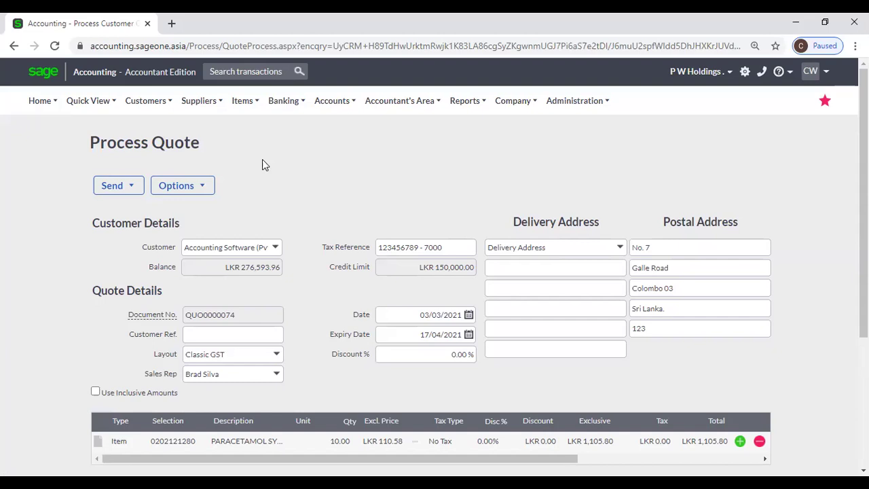
pyautogui.scroll(-1, 262, 163)
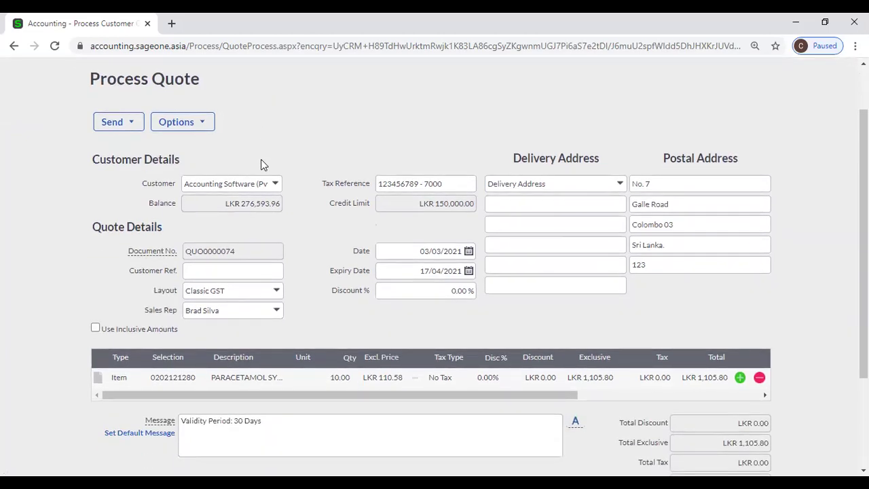
# Insert an empty item line below the paracetamol syrup line with the green +.
pyautogui.click(201, 127)
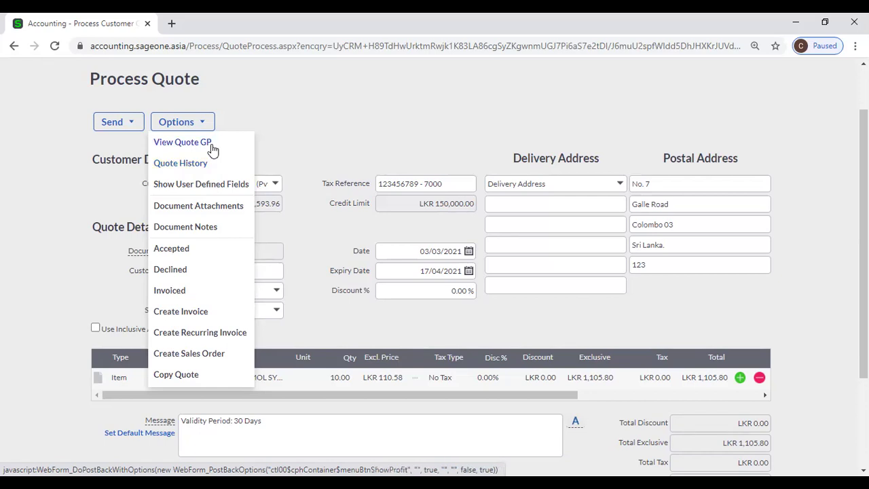
pyautogui.scroll(-2, 344, 126)
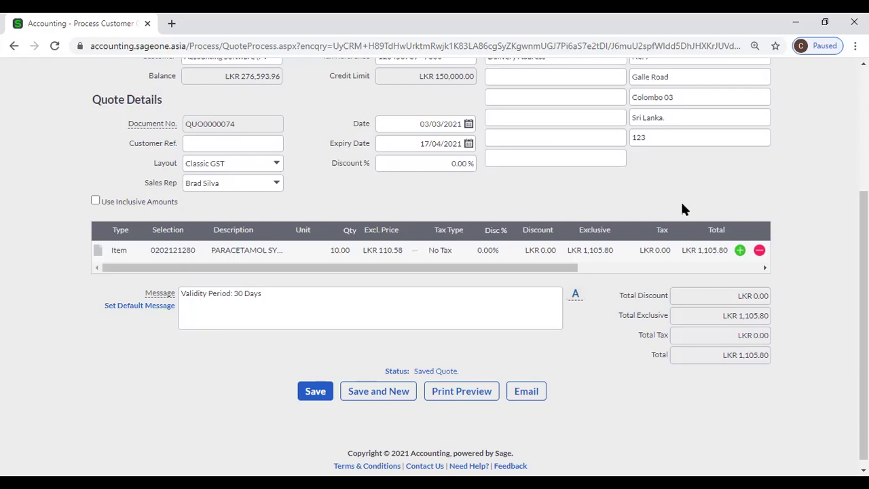
pyautogui.click(740, 250)
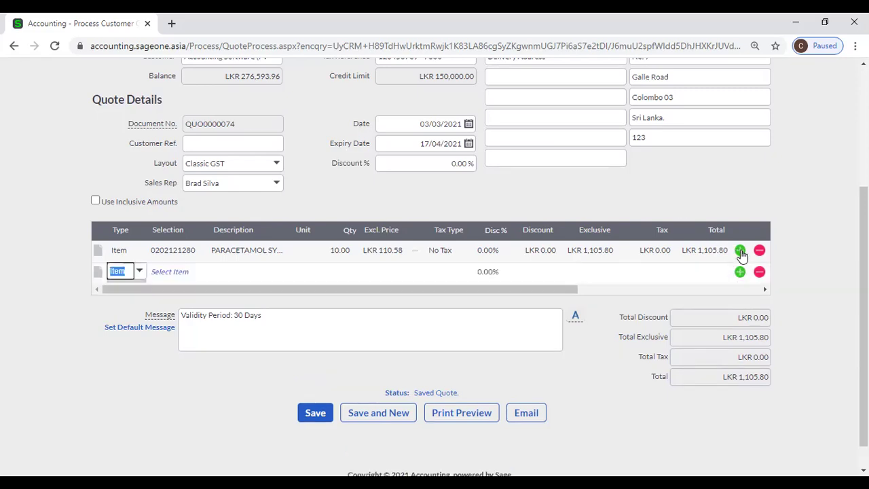
# Make the new line a Bundle of COM - Computer, adding CPU, monitor, mouse, keyboard and speakers.
pyautogui.click(115, 272)
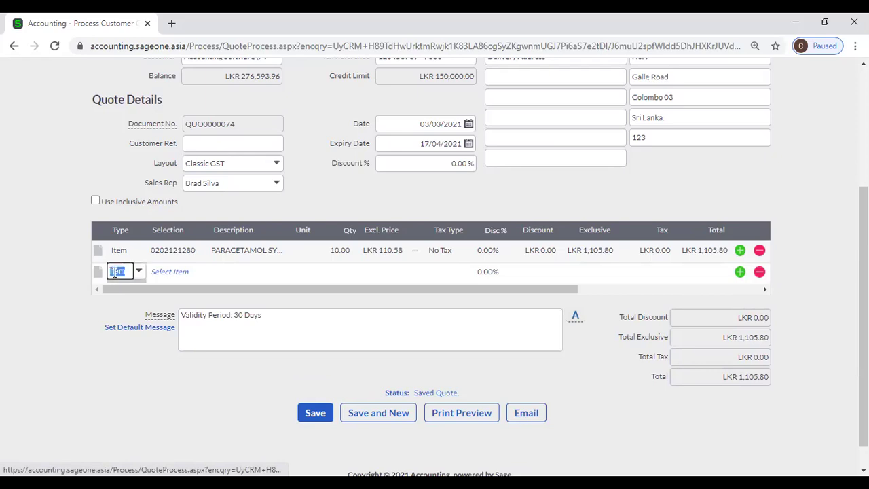
pyautogui.click(163, 271)
pyautogui.click(140, 273)
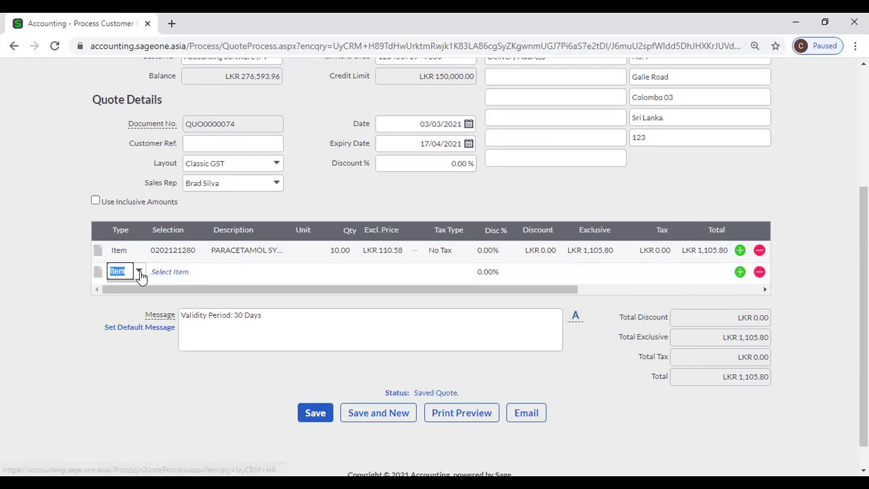
pyautogui.click(138, 273)
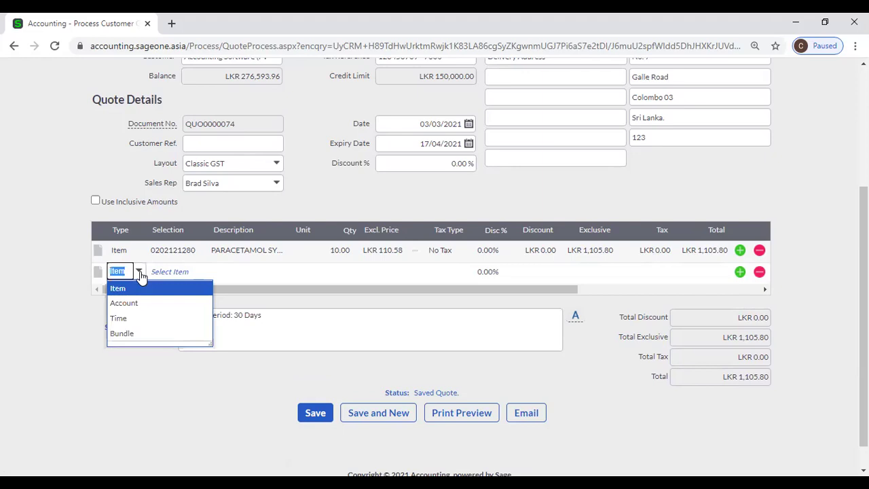
pyautogui.click(144, 337)
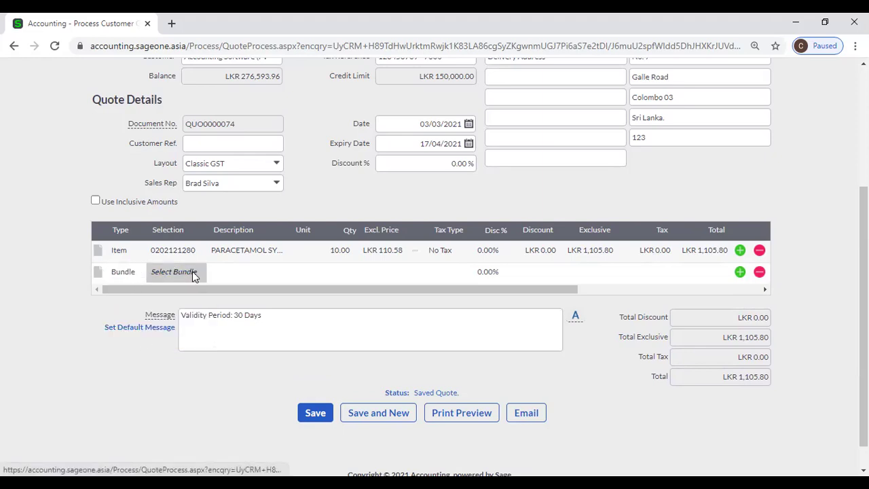
pyautogui.click(193, 271)
pyautogui.click(196, 275)
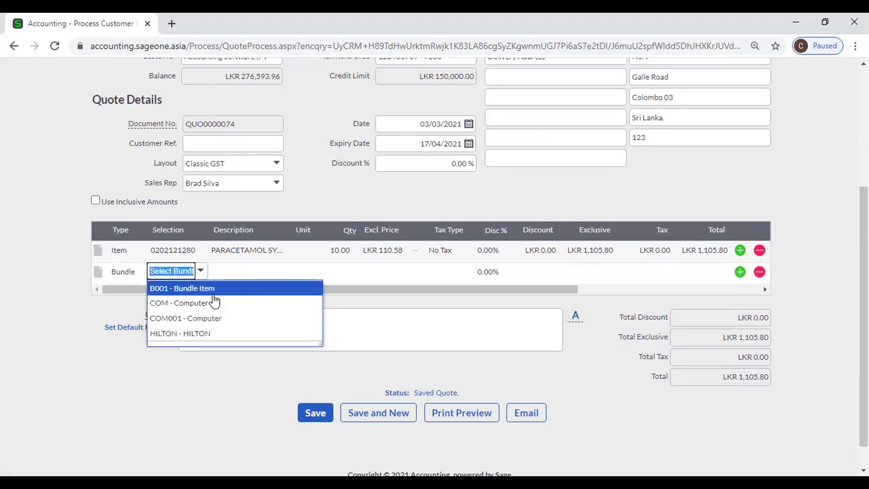
pyautogui.click(214, 303)
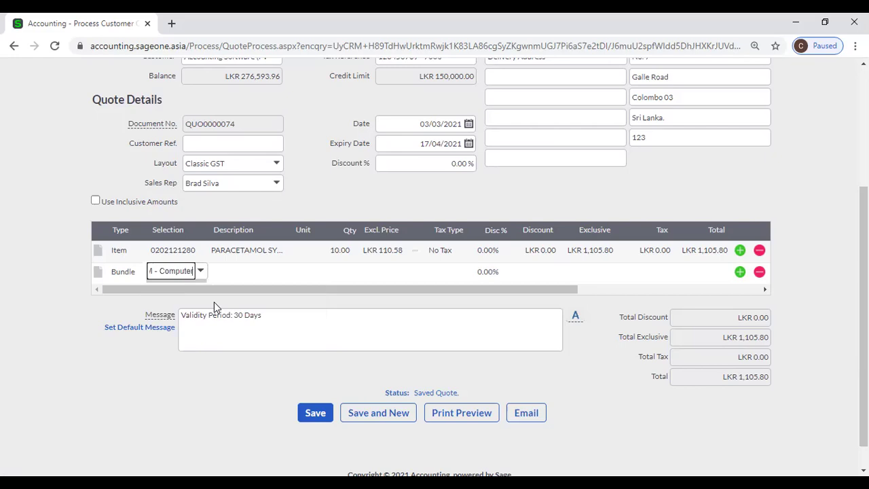
pyautogui.press('Tab')
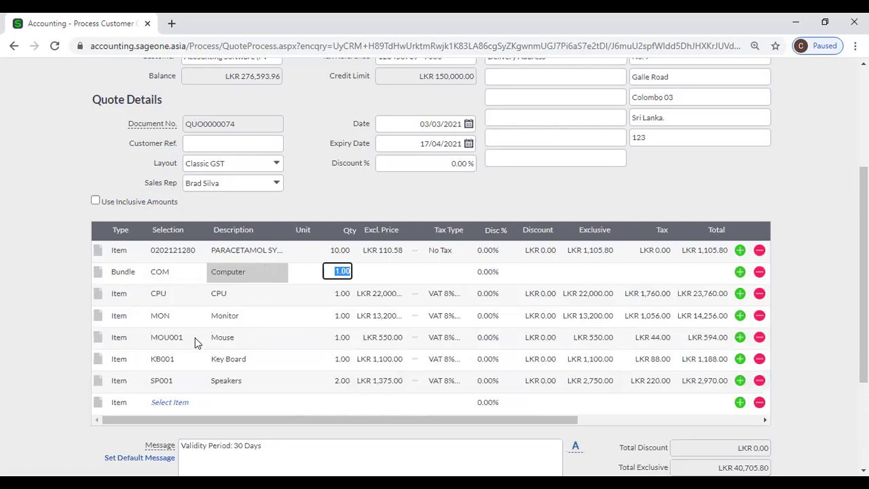
pyautogui.scroll(-2, 195, 339)
pyautogui.click(131, 280)
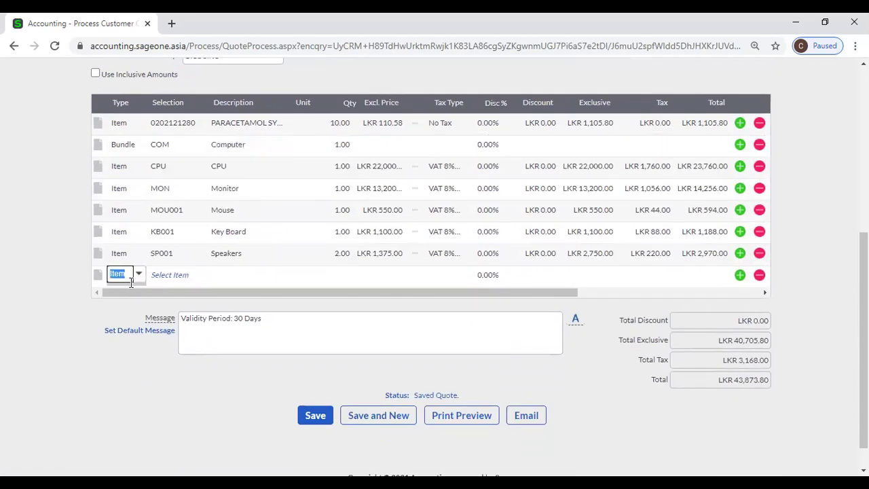
# Change the quote's last blank line to an Account line, leaving its account unselected.
pyautogui.click(140, 274)
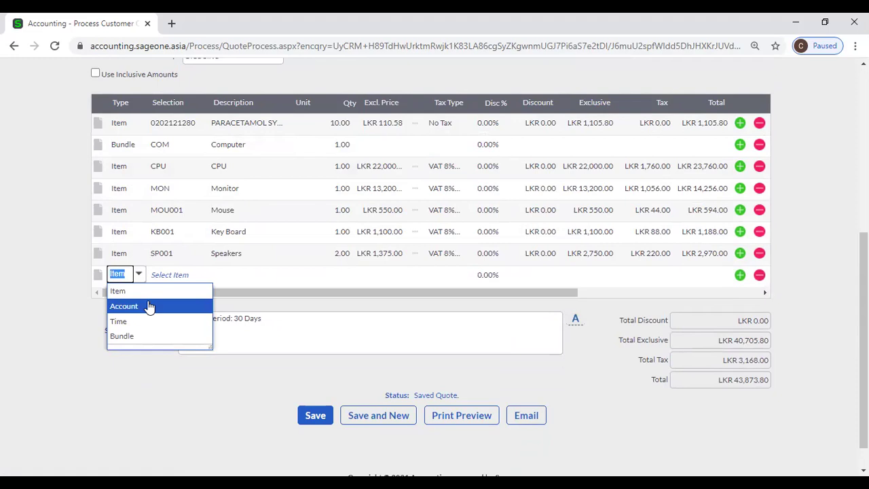
pyautogui.click(150, 307)
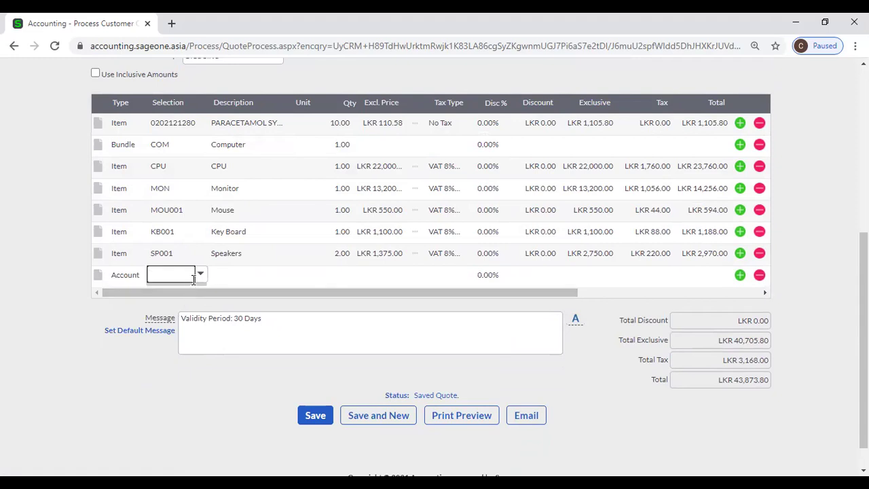
pyautogui.click(201, 274)
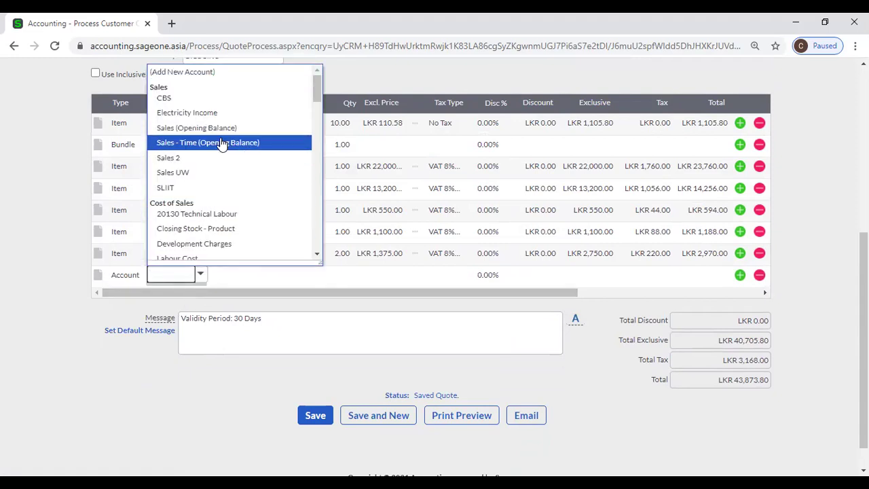
pyautogui.click(95, 320)
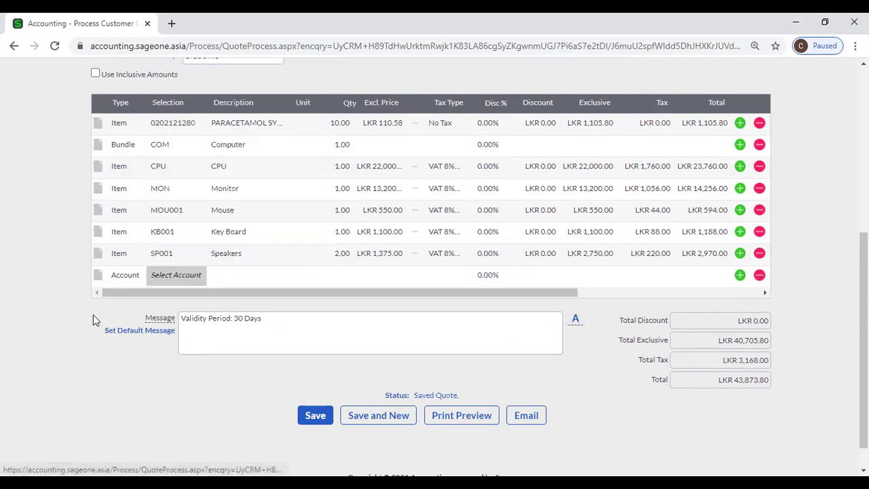
pyautogui.click(126, 281)
pyautogui.click(141, 275)
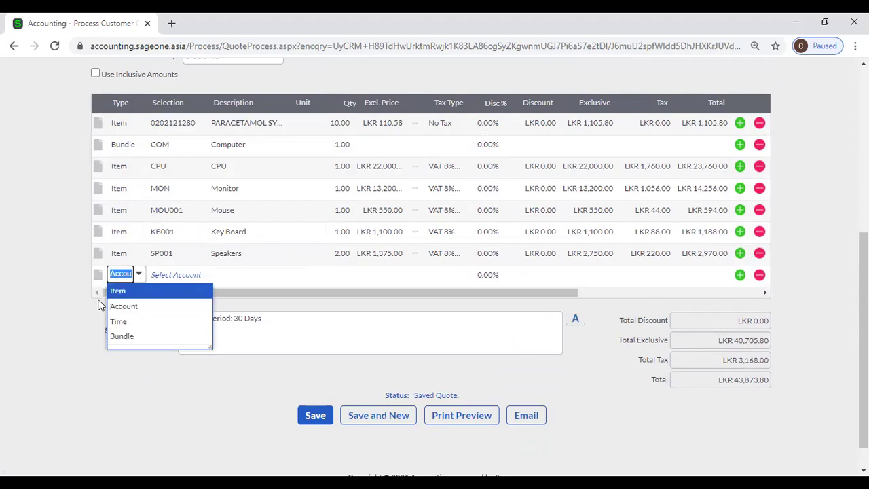
pyautogui.click(73, 318)
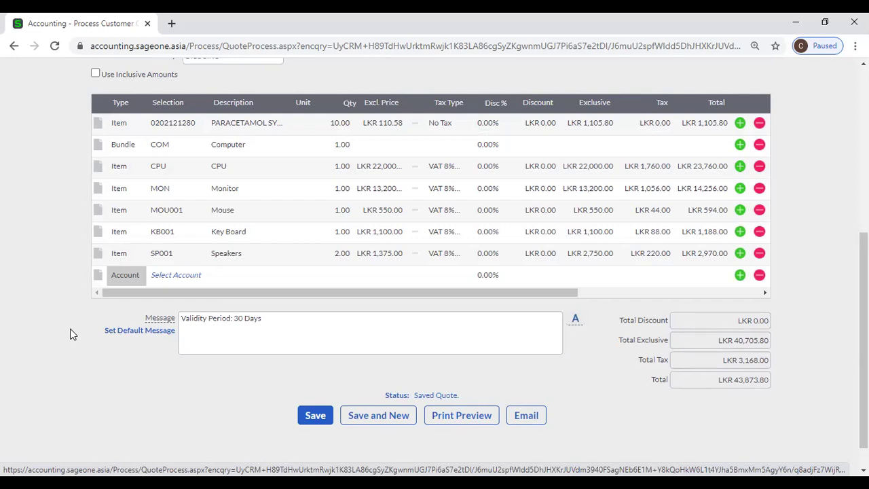
pyautogui.scroll(1, 170, 385)
# Leave the quote for Company > Change Company Settings, confirming Leave in the dialog.
pyautogui.moveTo(170, 380)
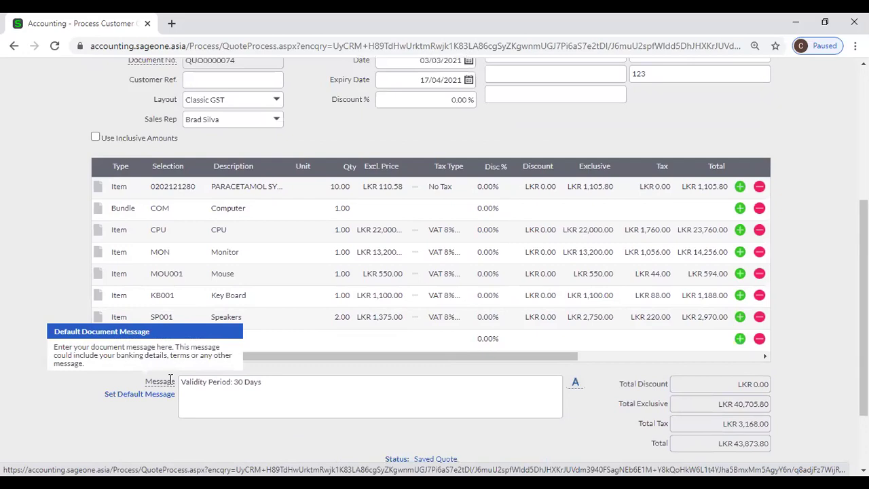
pyautogui.scroll(1, 170, 380)
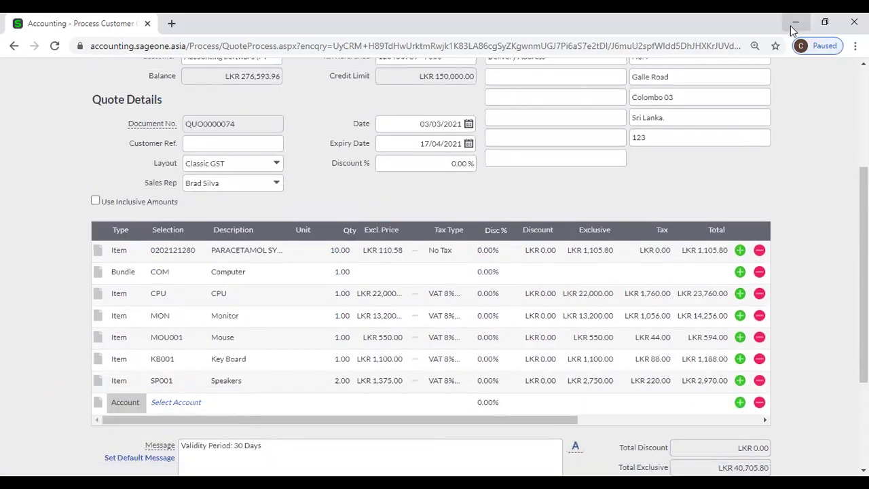
pyautogui.scroll(2, 774, 144)
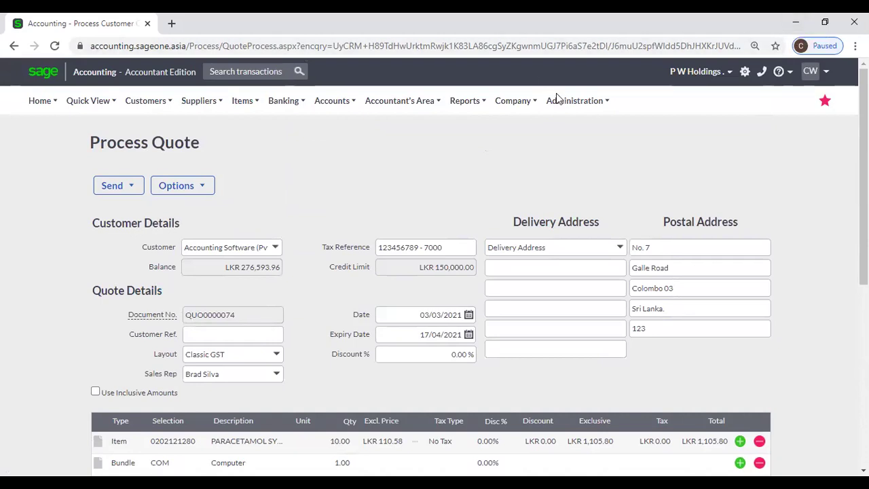
pyautogui.moveTo(514, 102)
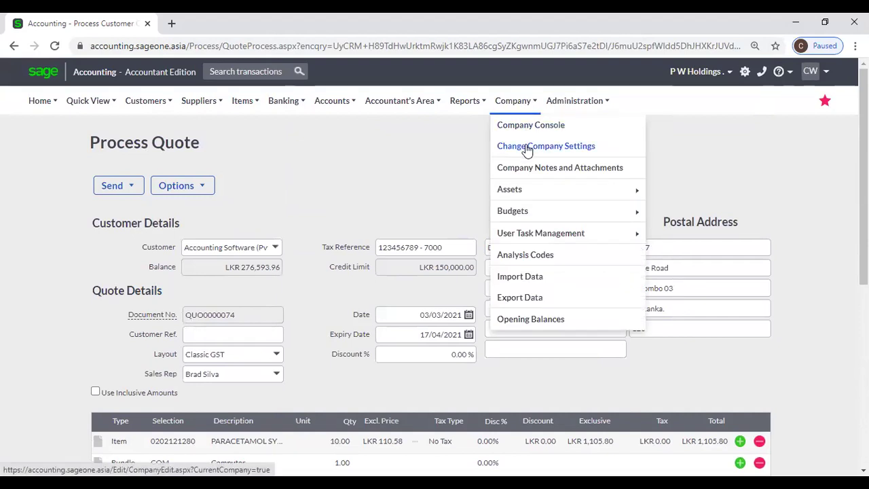
pyautogui.click(527, 148)
pyautogui.click(506, 118)
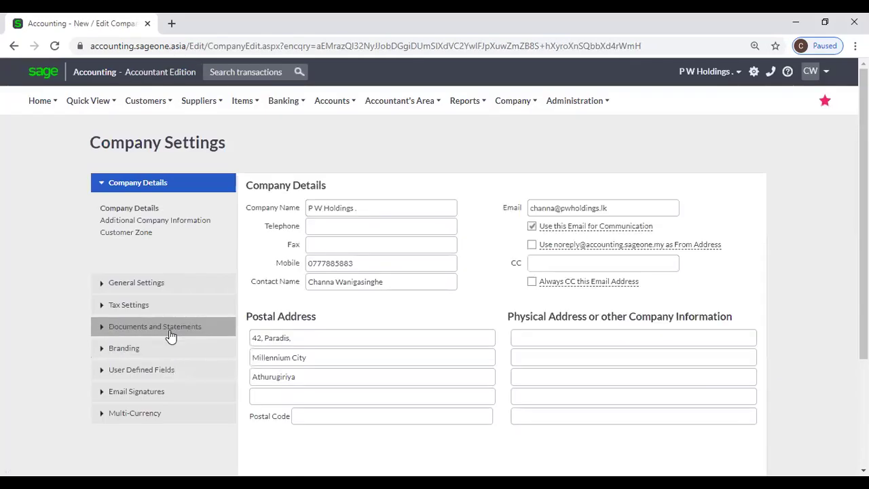
# Open Documents and Statements > Invoice and Statement Layouts and follow the link to the Add-Ons page.
pyautogui.click(170, 330)
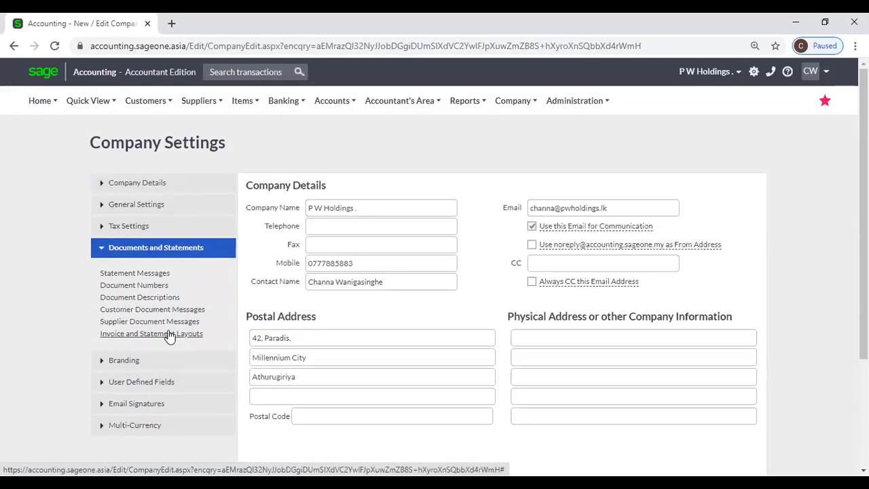
pyautogui.click(169, 337)
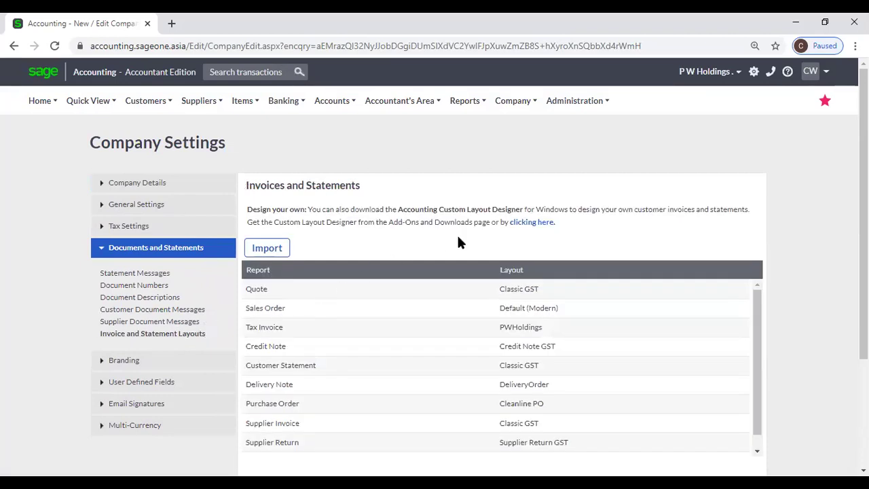
pyautogui.click(523, 230)
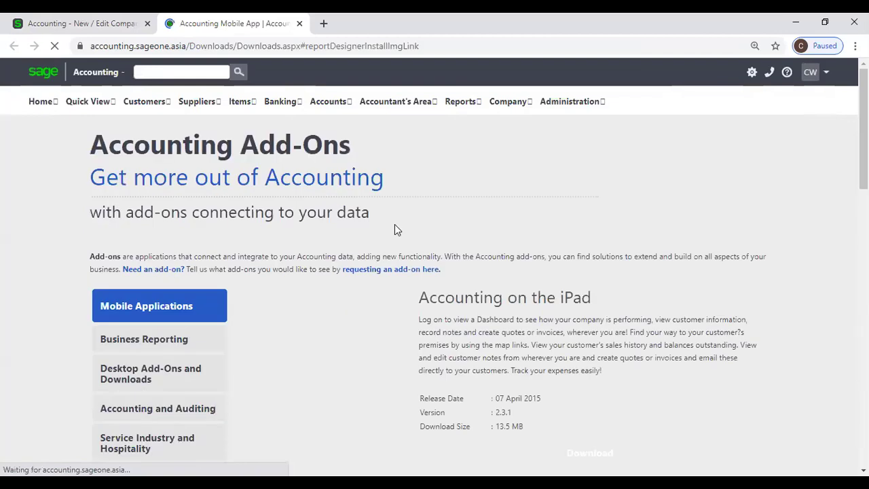
# Request the Custom Layout Designer download, dismiss the Prerequisites Required notice and close the tab.
pyautogui.scroll(-3, 395, 228)
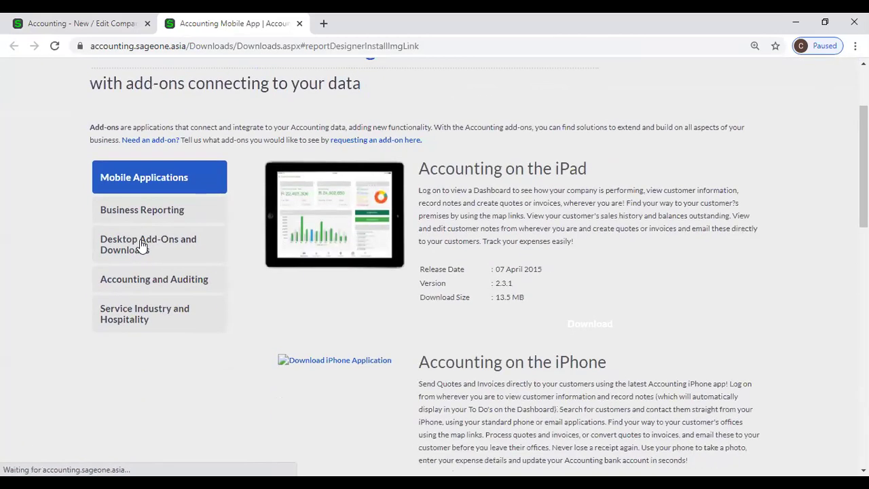
pyautogui.click(163, 244)
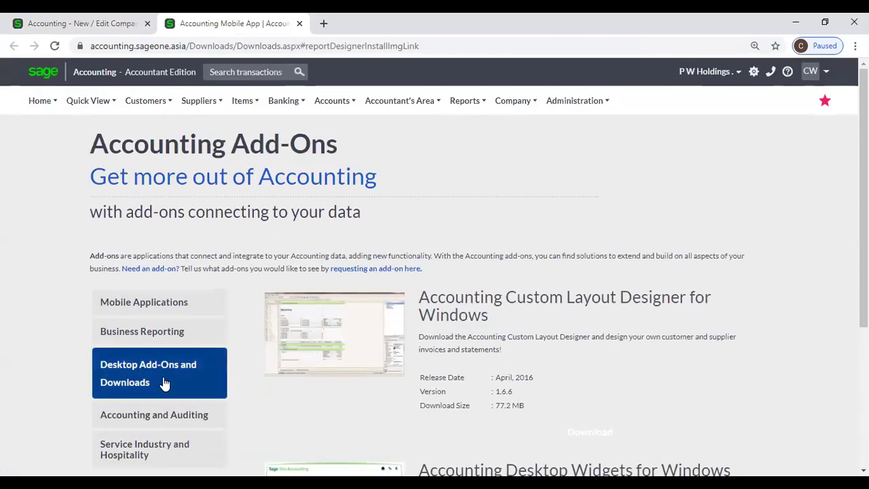
pyautogui.click(319, 340)
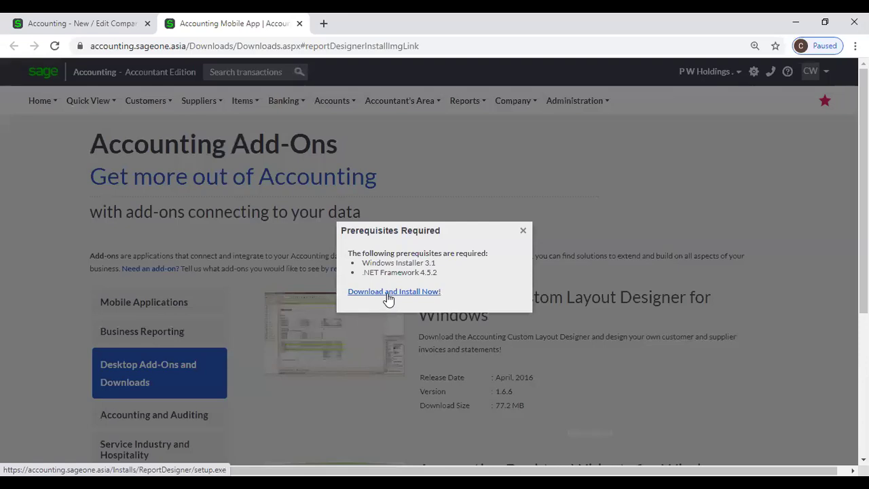
pyautogui.click(525, 231)
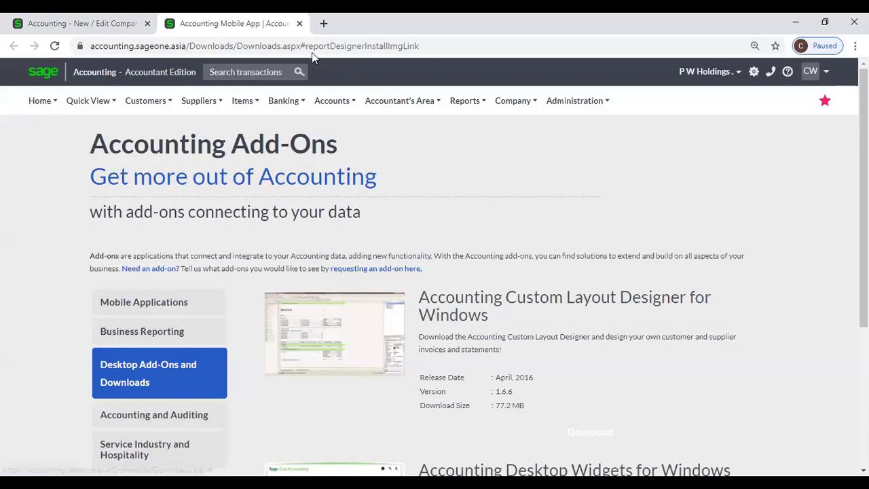
pyautogui.click(300, 23)
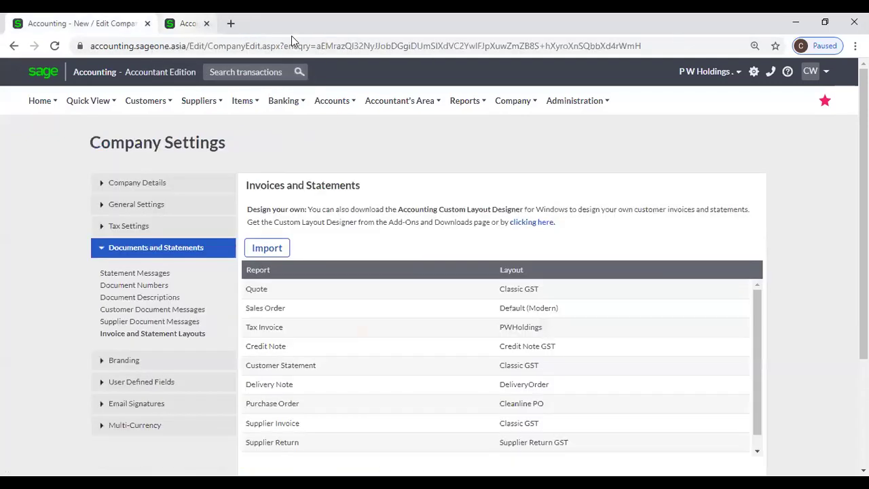
# Reopen the Add-Ons downloads, request the Custom Layout Designer again, then close that tab.
pyautogui.moveTo(467, 101)
pyautogui.moveTo(523, 109)
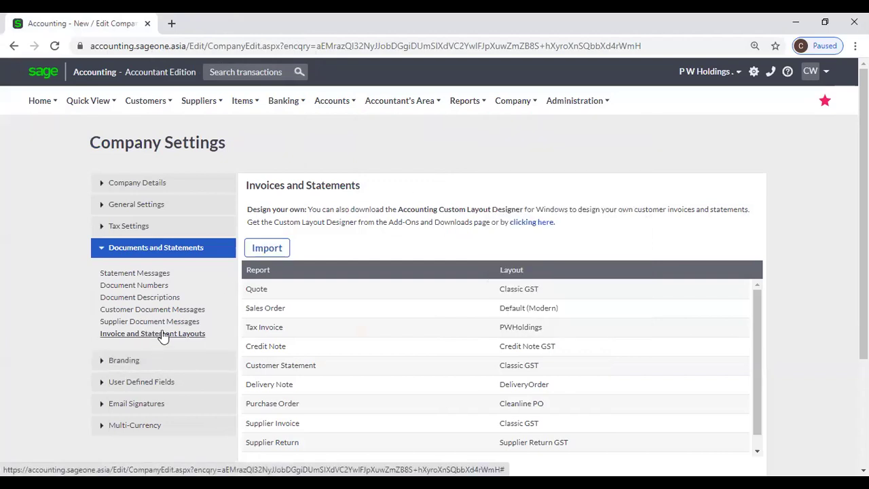
pyautogui.click(532, 222)
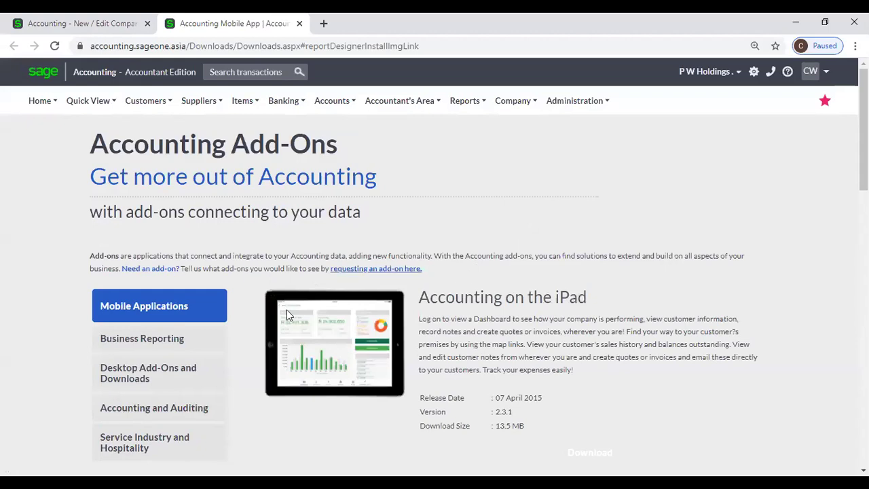
pyautogui.click(159, 381)
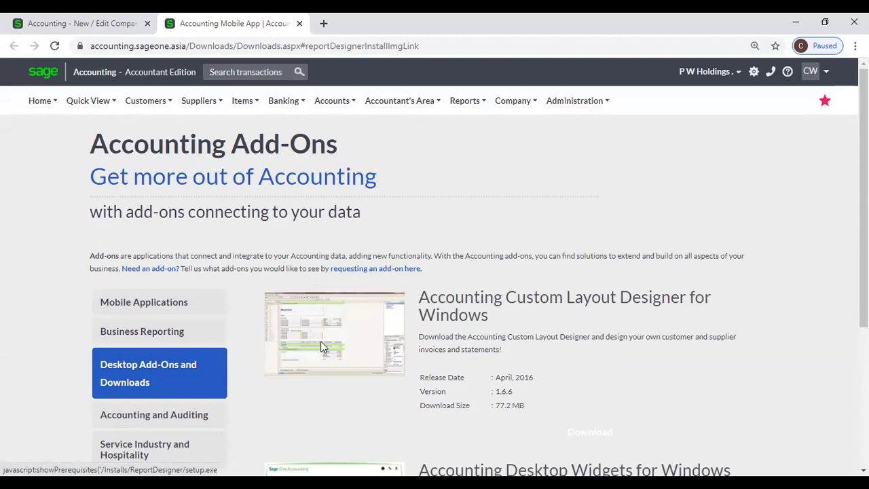
pyautogui.click(321, 343)
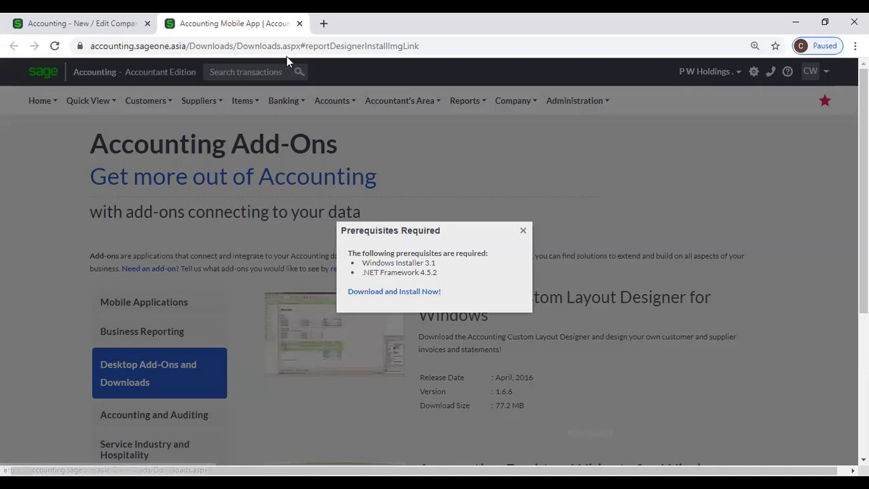
pyautogui.hotkey('ctrl', 'w')
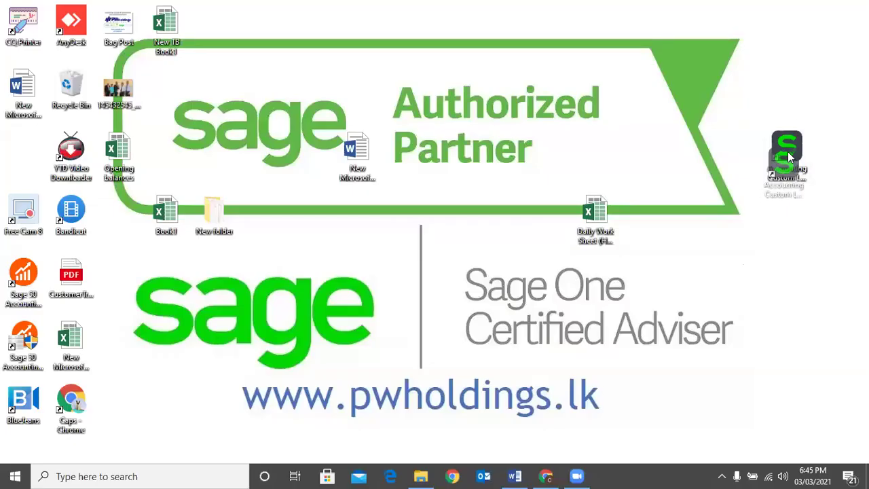
# Launch the Accounting Custom Layout Designer from its desktop shortcut and bring up its sign-in window.
pyautogui.moveTo(787, 152); pyautogui.dragTo(798, 219)
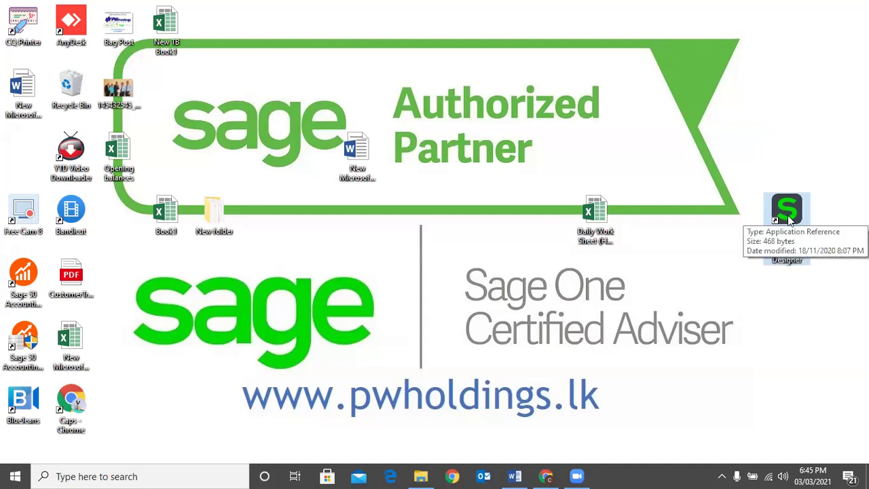
pyautogui.doubleClick(790, 210)
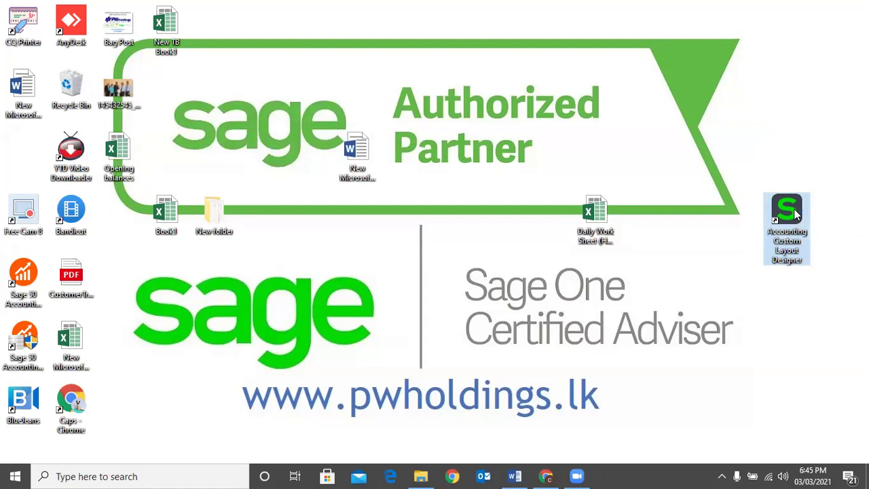
pyautogui.click(381, 31)
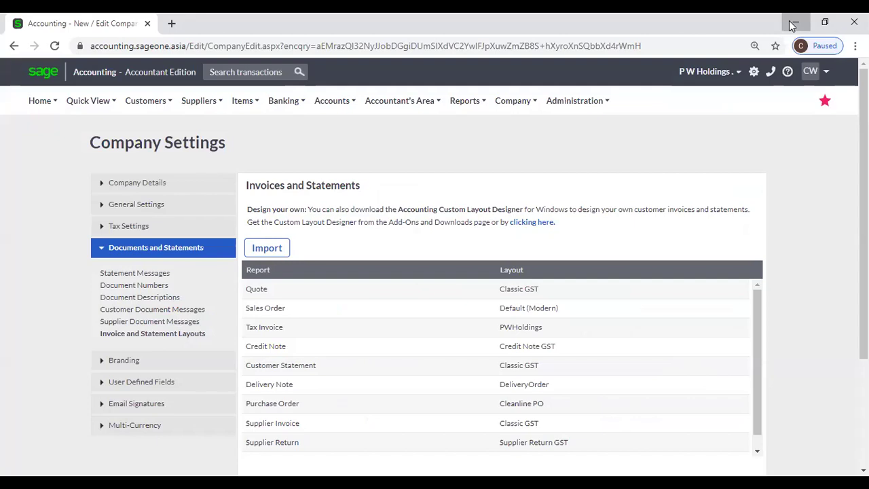
pyautogui.click(792, 26)
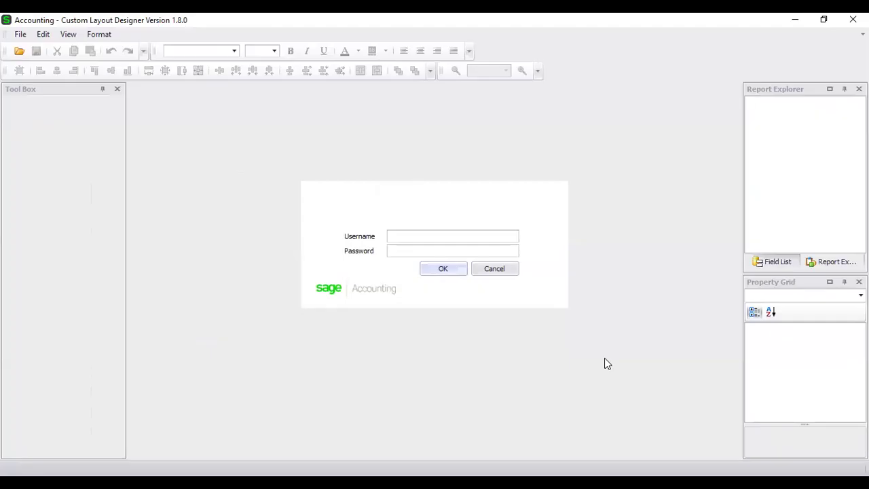
# Enter the account e-mail as username and the account password, then submit the sign-in.
pyautogui.click(392, 235)
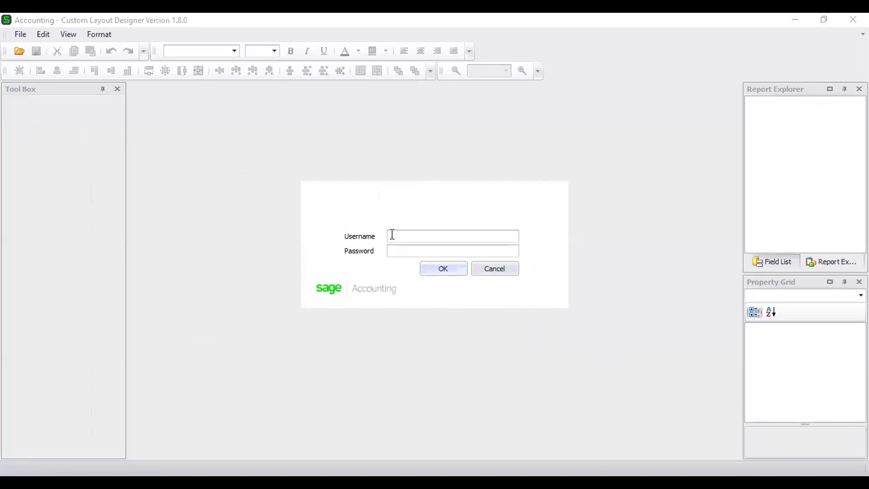
pyautogui.press('Tab')
pyautogui.write('****')
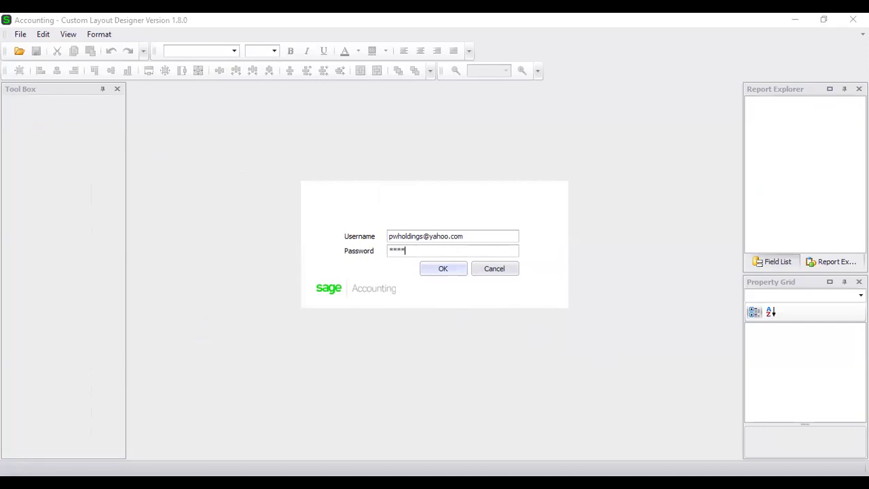
pyautogui.write('*******')
pyautogui.click(422, 273)
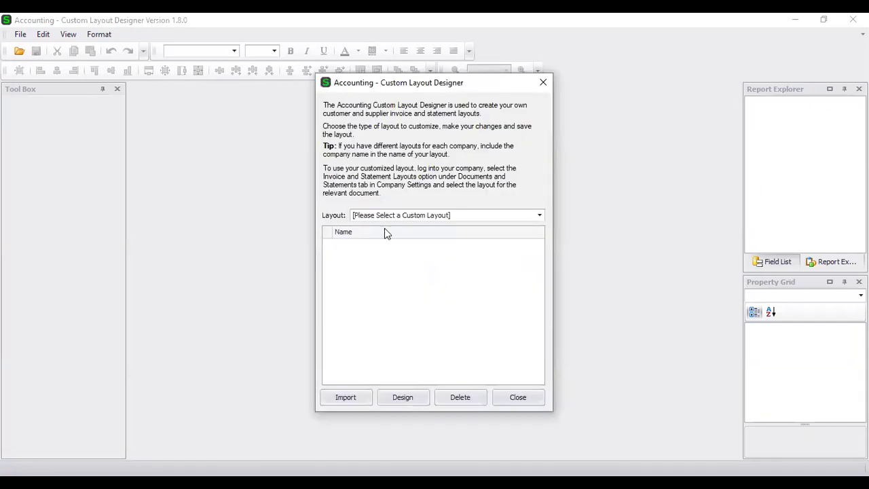
# List the Quotes / Sales Orders / Tax Invoices / Credit Notes layouts and select Default (Classic).
pyautogui.click(437, 216)
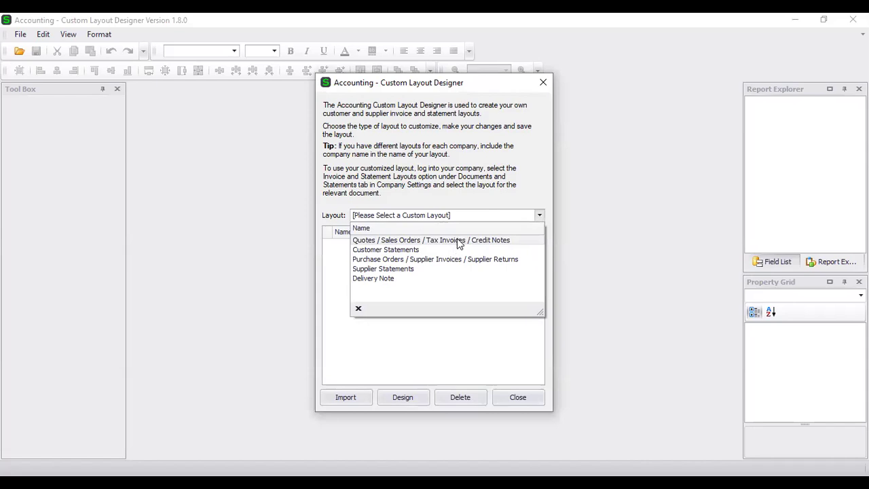
pyautogui.click(458, 241)
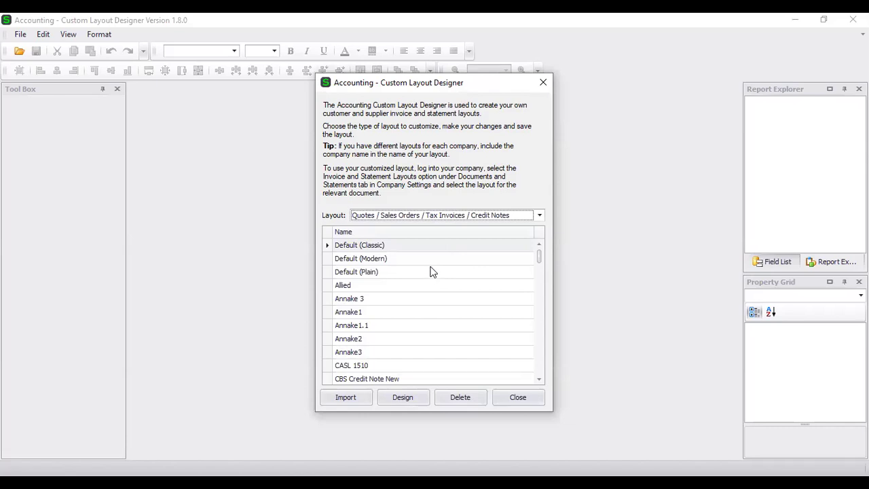
pyautogui.scroll(-8, 432, 271)
pyautogui.scroll(-13, 433, 292)
pyautogui.scroll(-10, 429, 309)
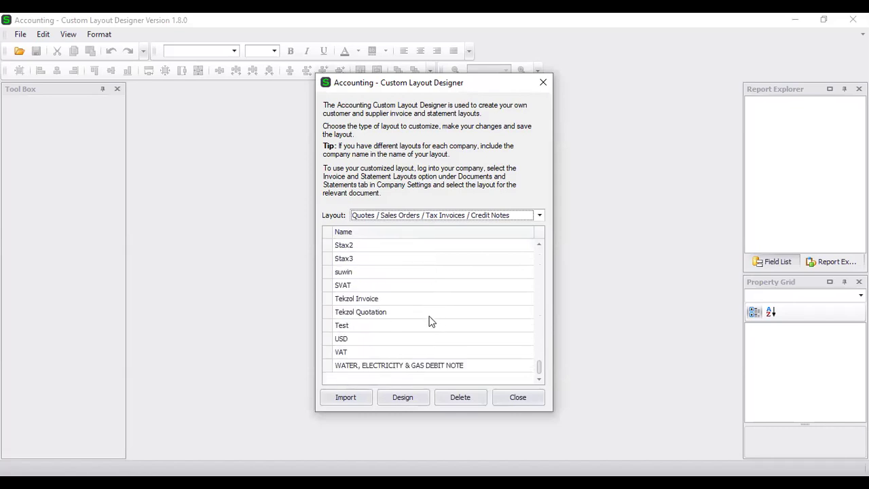
pyautogui.moveTo(550, 276); pyautogui.dragTo(550, 233)
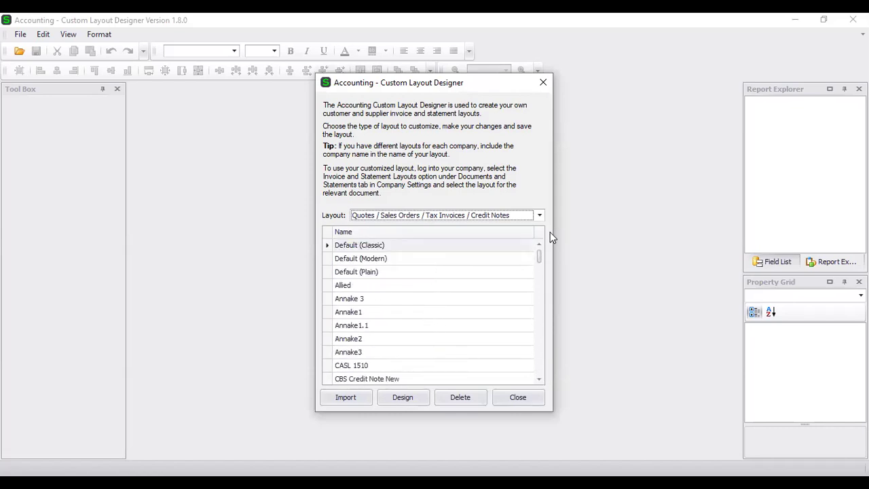
pyautogui.click(438, 246)
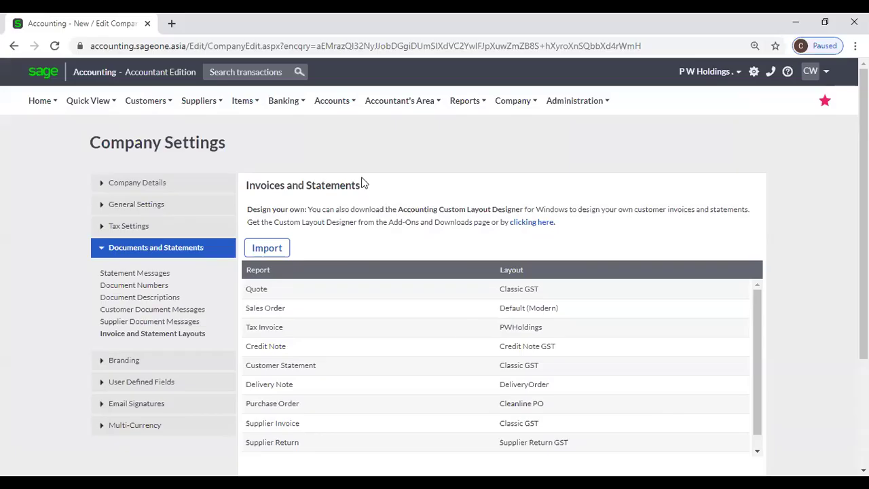
# Go to Customers > Customer Quotes and open quote QUO0000075.
pyautogui.click(156, 102)
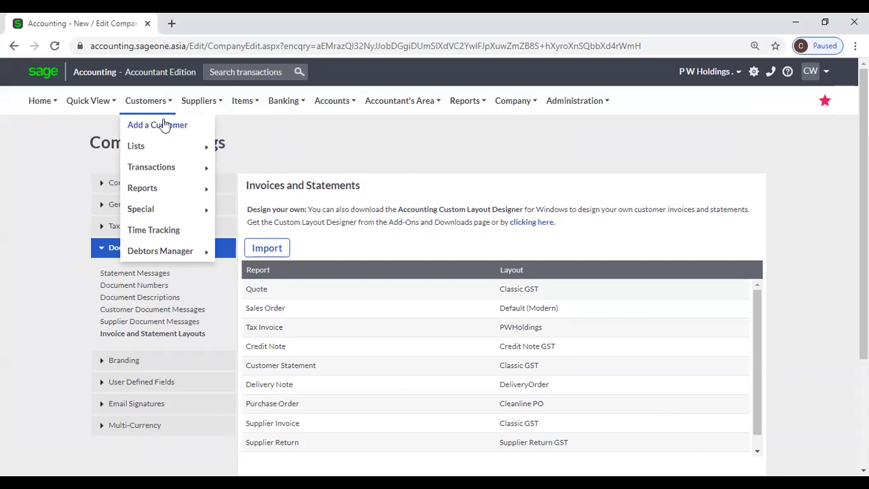
pyautogui.moveTo(187, 176)
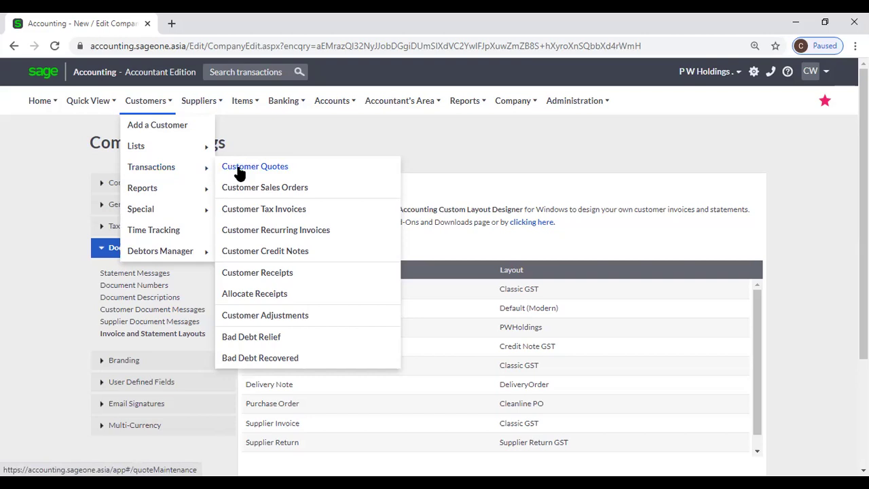
pyautogui.click(239, 172)
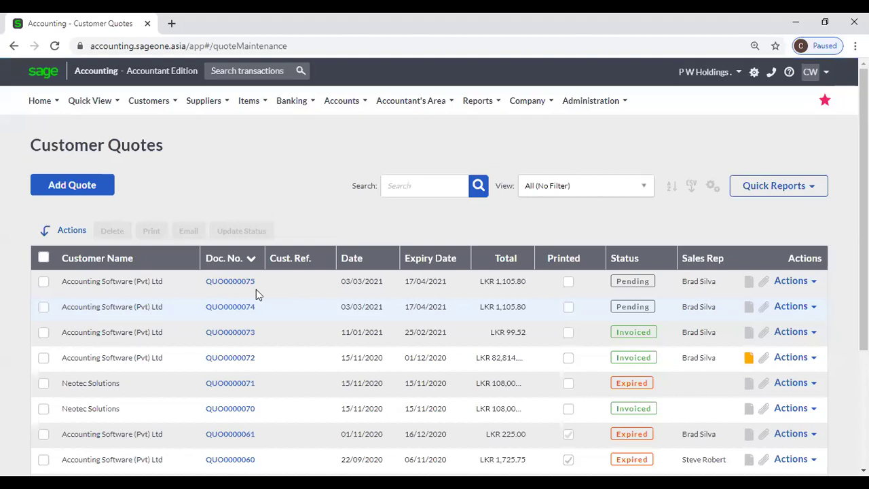
pyautogui.click(236, 287)
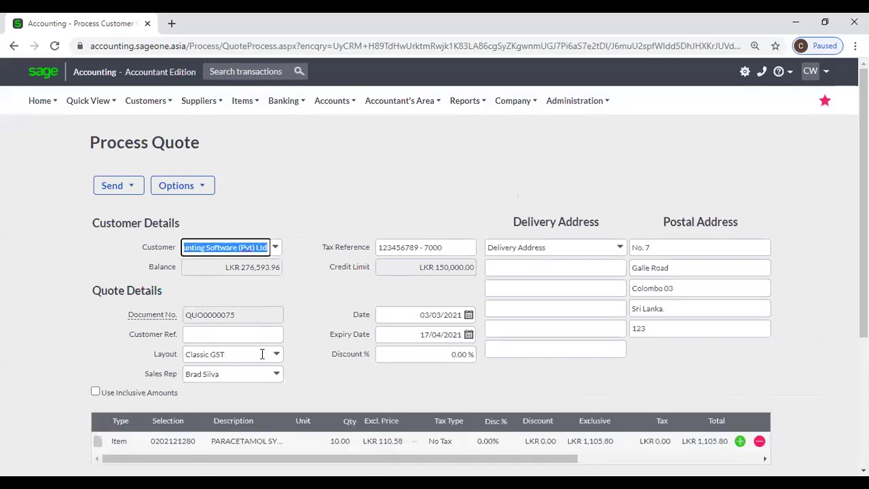
# Set quote QUO0000075's layout to Default (Modern).
pyautogui.click(278, 355)
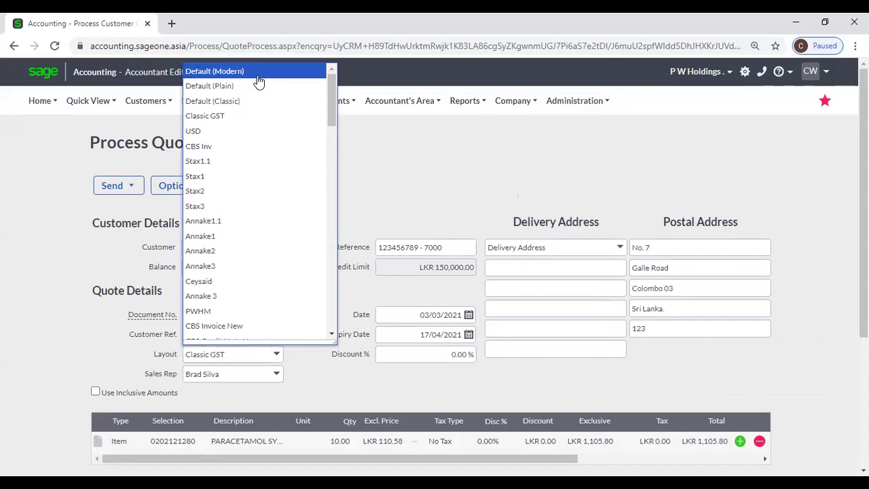
pyautogui.click(259, 81)
pyautogui.scroll(-3, 373, 245)
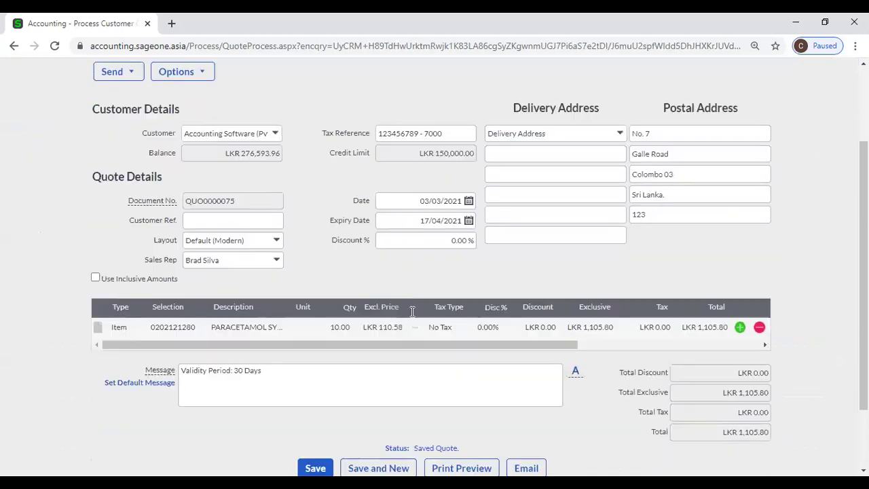
# Preview the printed Default (Modern) quotation, scroll through it, and return to the quote.
pyautogui.click(447, 375)
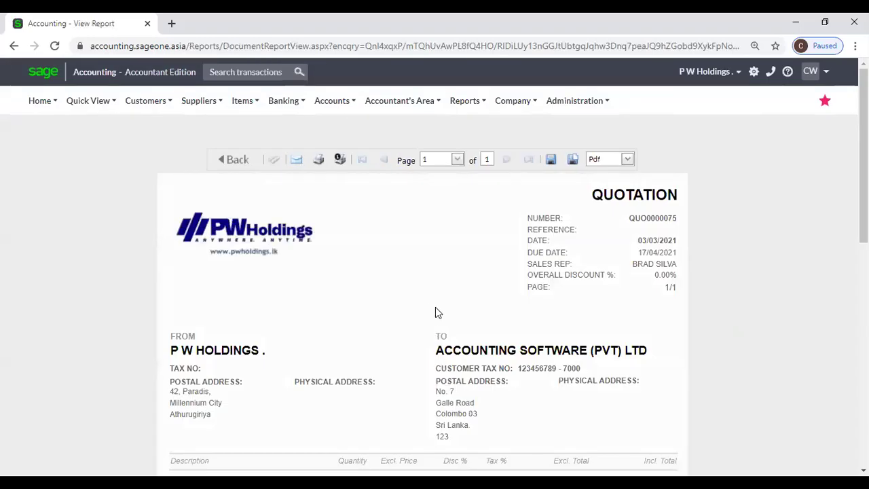
pyautogui.scroll(-2, 435, 310)
pyautogui.scroll(-4, 437, 307)
pyautogui.scroll(-2, 437, 307)
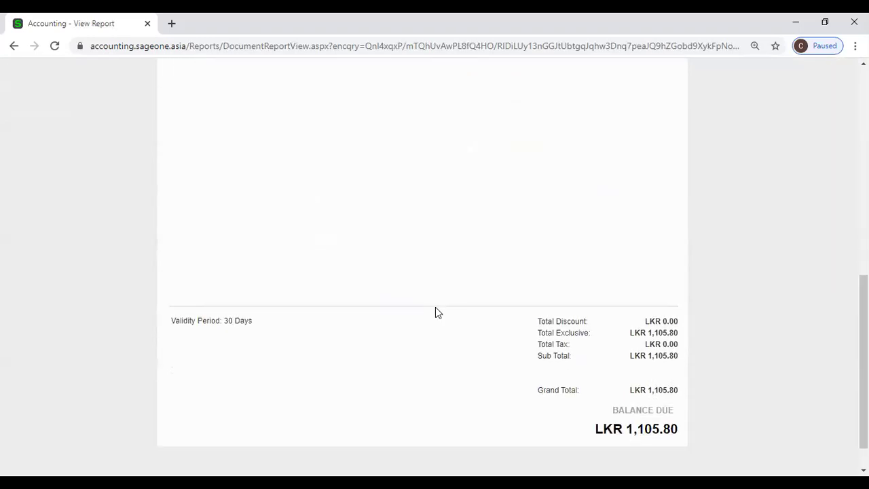
pyautogui.scroll(2, 435, 307)
pyautogui.scroll(3, 435, 312)
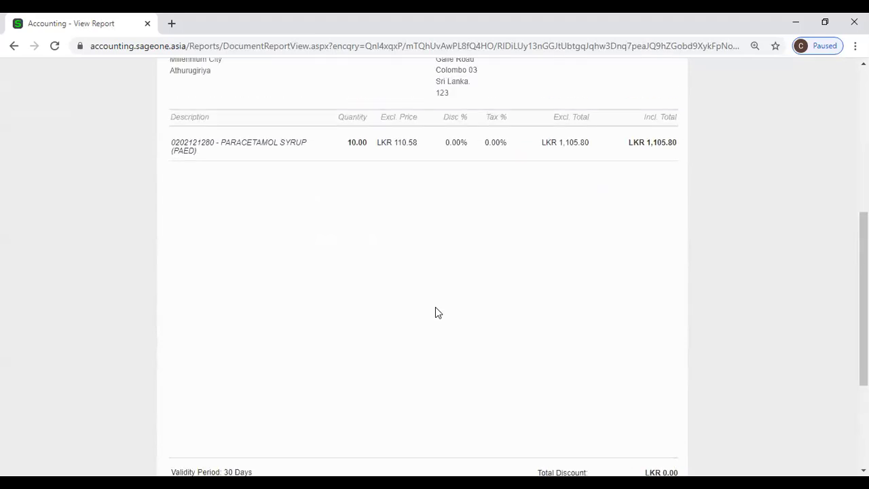
pyautogui.scroll(3, 114, 152)
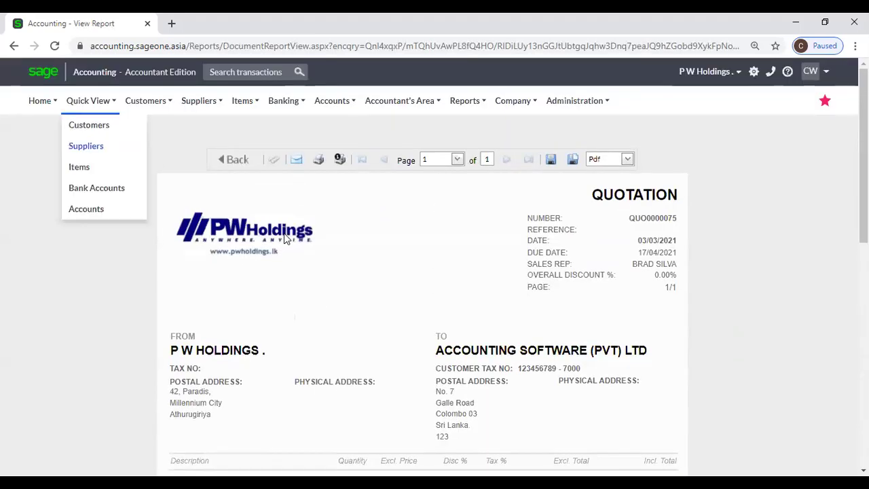
pyautogui.click(234, 159)
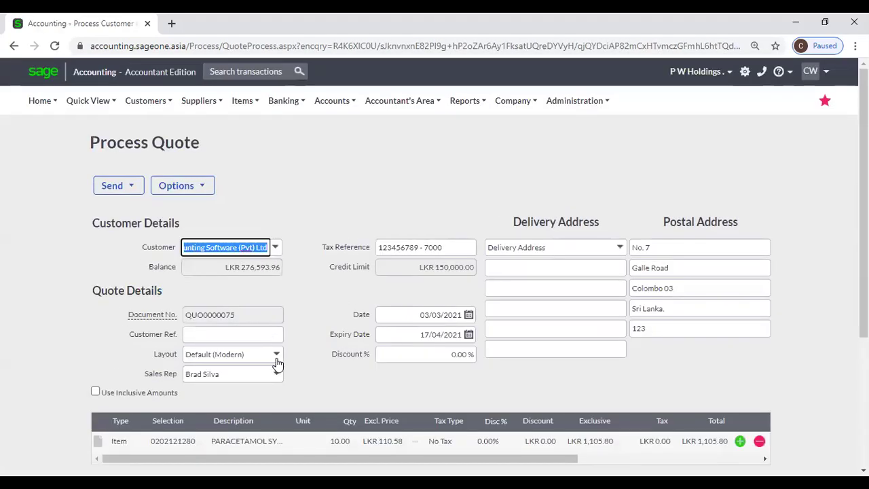
# Switch the quote's layout to Default (Plain).
pyautogui.click(277, 362)
pyautogui.click(227, 86)
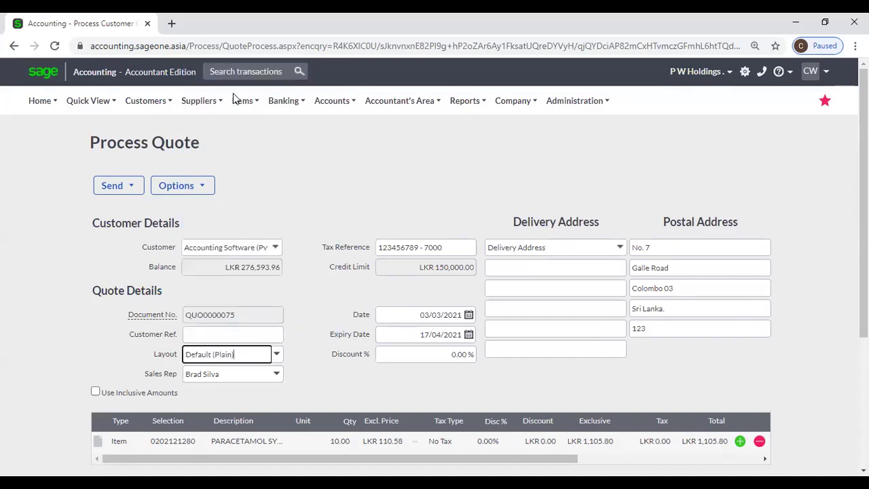
pyautogui.scroll(-3, 359, 189)
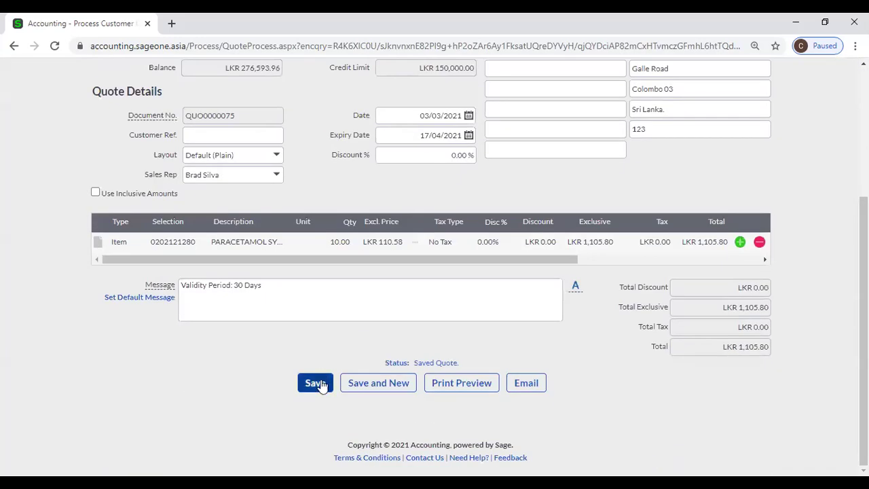
# Review the Default (Plain) print preview with its logo, then go back to the quote form.
pyautogui.click(435, 385)
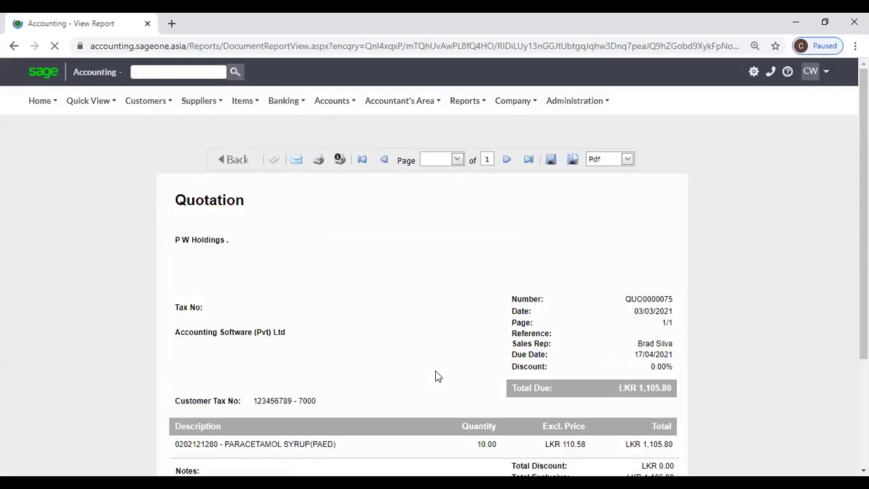
pyautogui.scroll(-1, 445, 356)
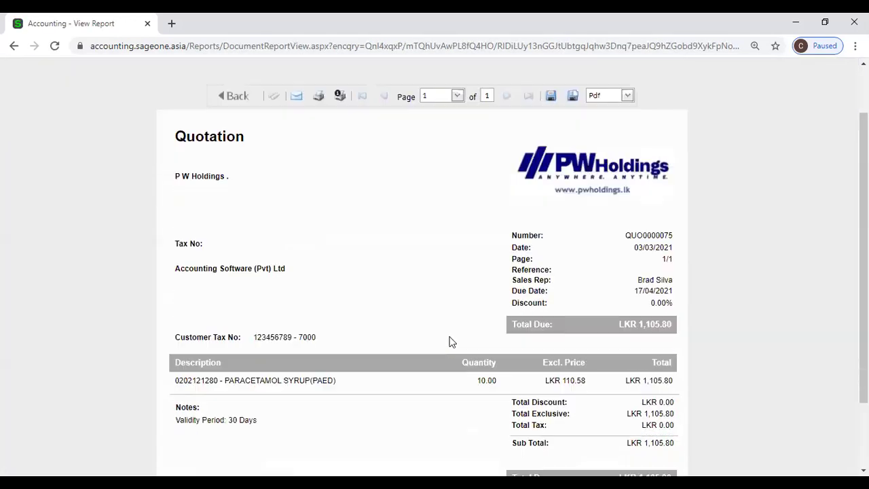
pyautogui.scroll(-2, 408, 307)
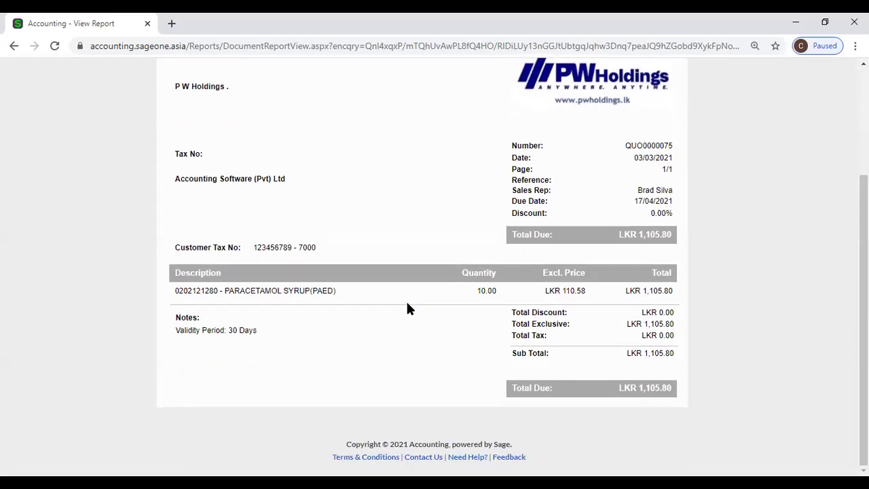
pyautogui.scroll(3, 408, 307)
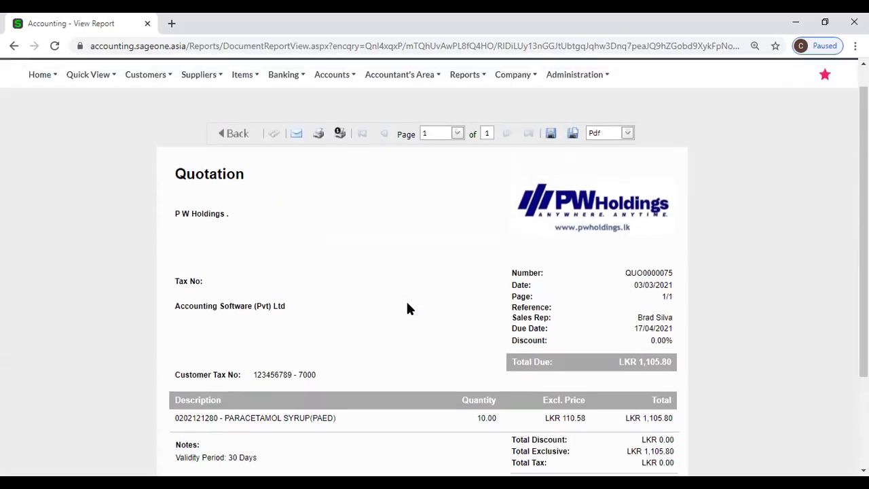
pyautogui.click(229, 165)
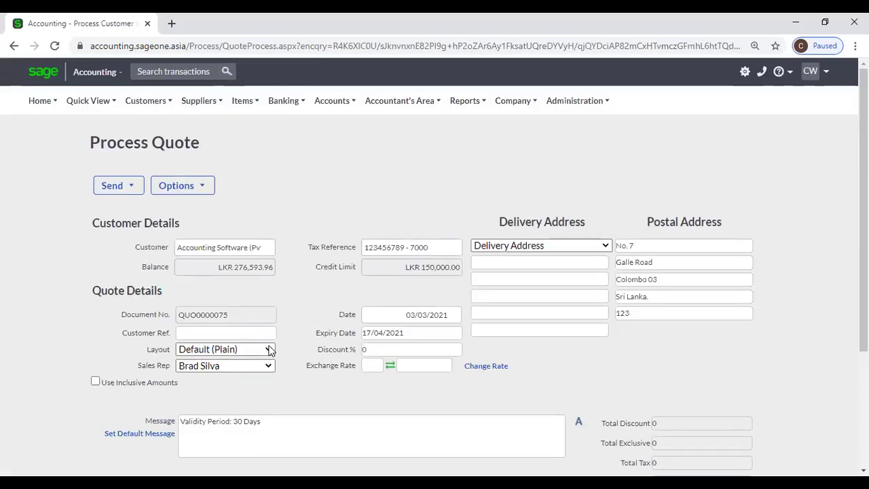
# Switch quote QUO0000075's layout to Default (Classic).
pyautogui.click(275, 357)
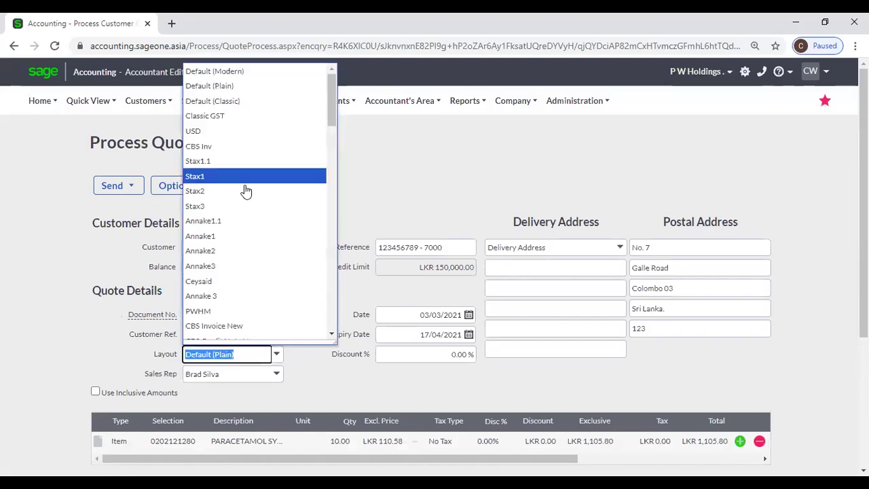
pyautogui.click(239, 107)
pyautogui.moveTo(239, 110)
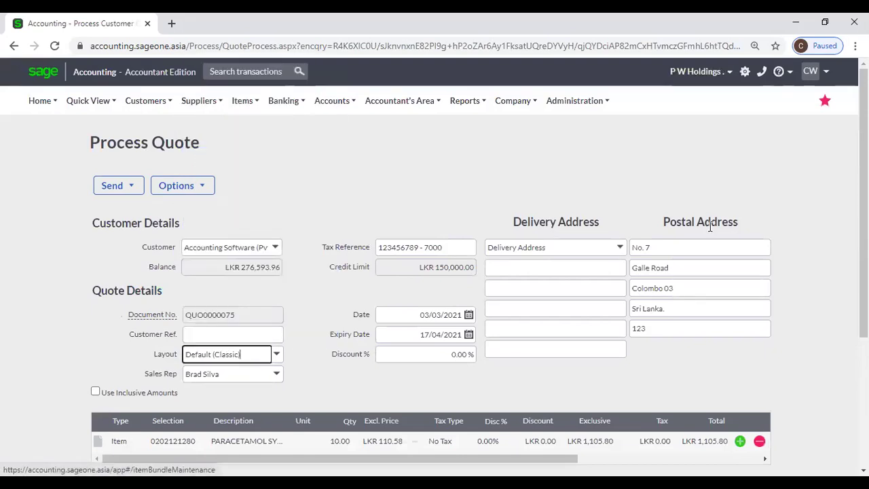
pyautogui.click(482, 186)
pyautogui.scroll(-3, 476, 380)
# Print-preview the Classic quotation and scroll through it, totalling LKR 1,105.80.
pyautogui.click(472, 388)
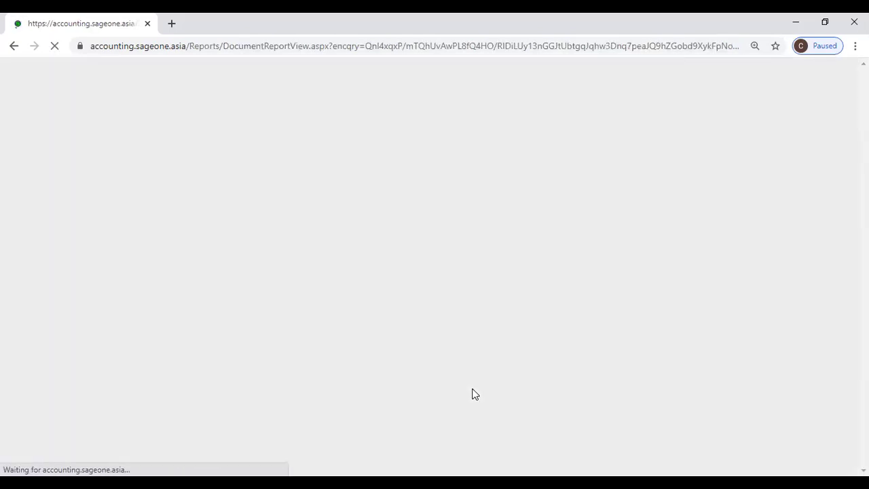
pyautogui.scroll(-5, 428, 317)
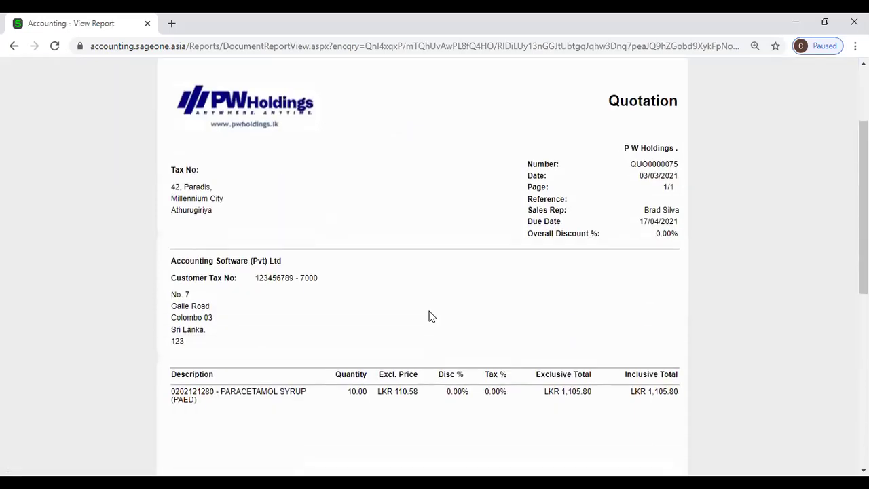
pyautogui.scroll(-3, 444, 323)
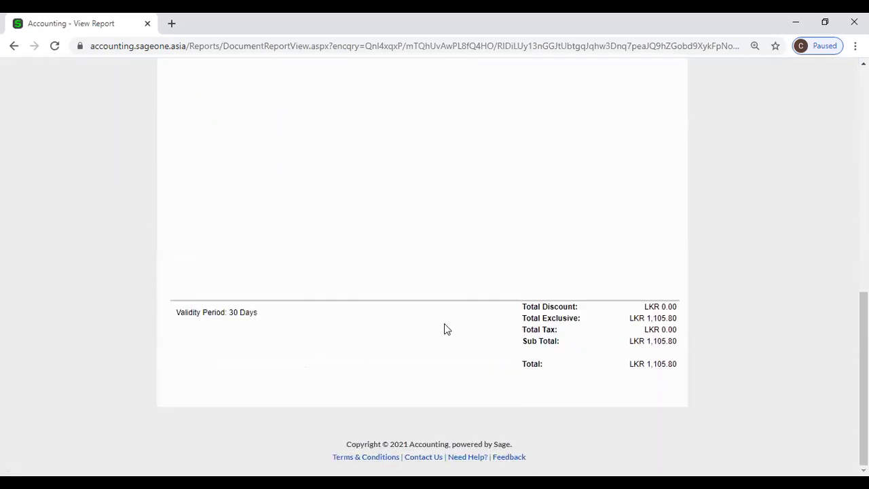
pyautogui.scroll(3, 444, 324)
pyautogui.scroll(5, 444, 329)
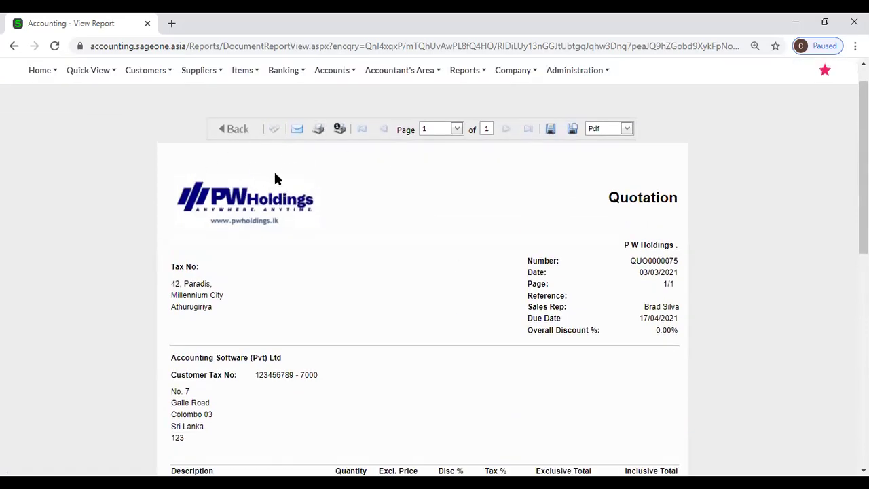
pyautogui.moveTo(518, 73)
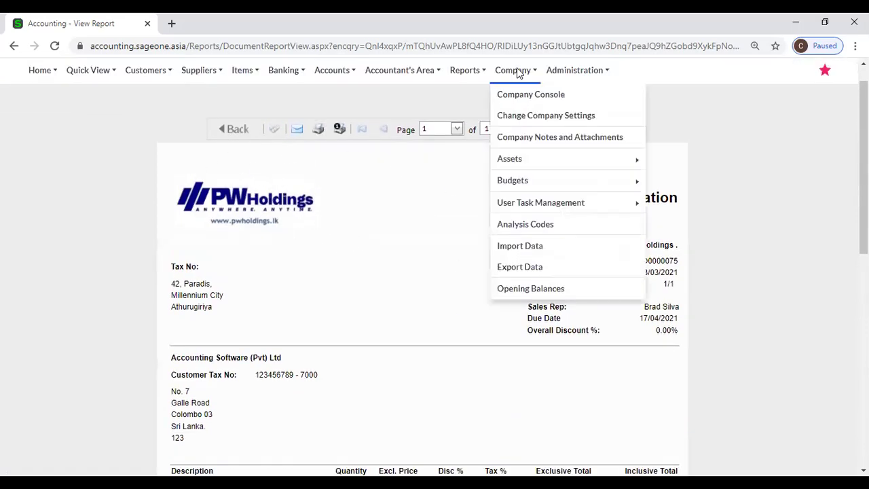
# Open the company's branding settings and dismiss the logo file picker without choosing a file.
pyautogui.click(520, 117)
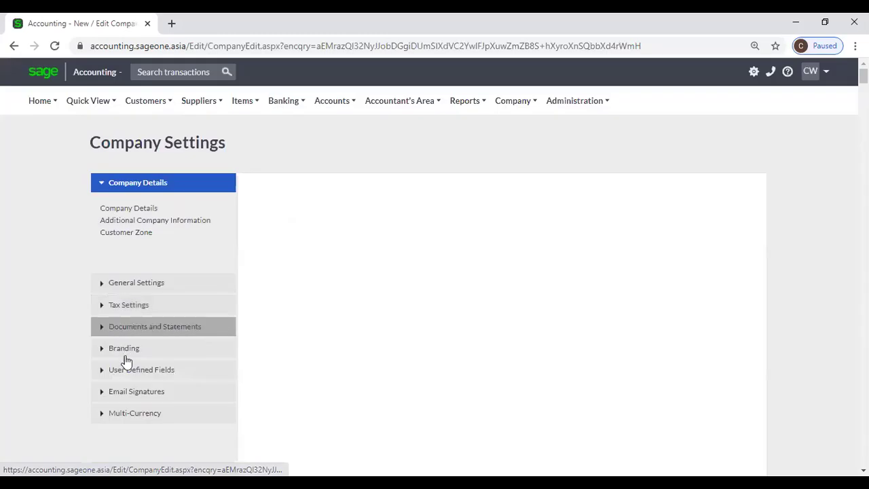
pyautogui.click(125, 353)
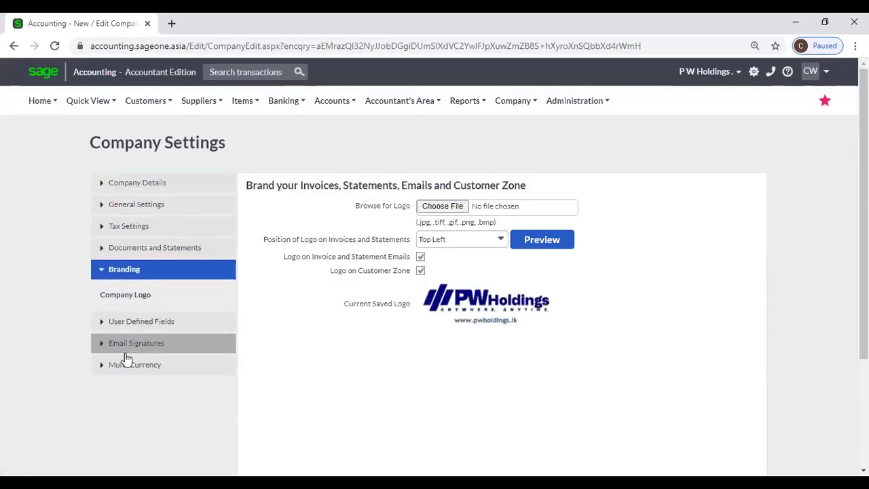
pyautogui.click(434, 211)
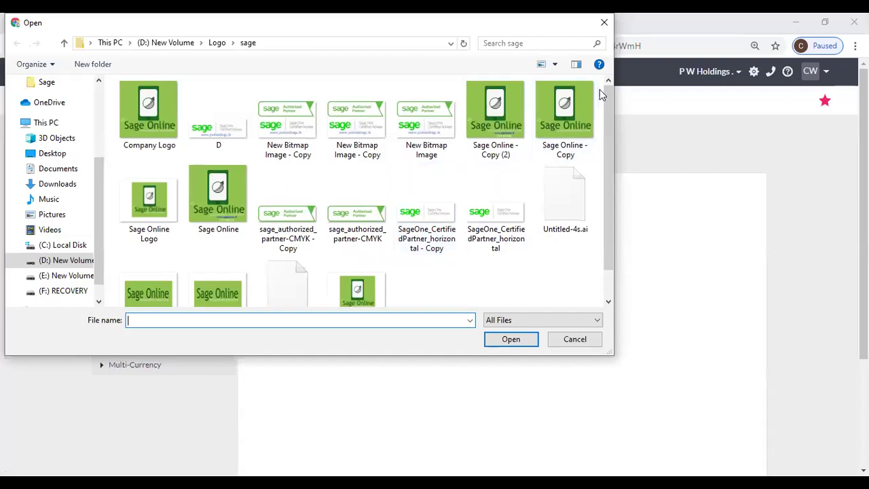
pyautogui.click(604, 24)
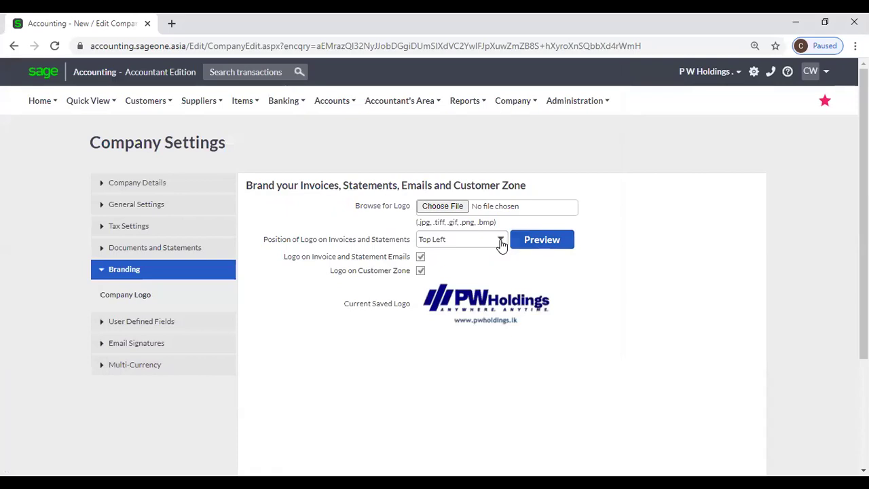
# Keep the logo position at Top Left and preview the classic layout, then close it.
pyautogui.click(501, 243)
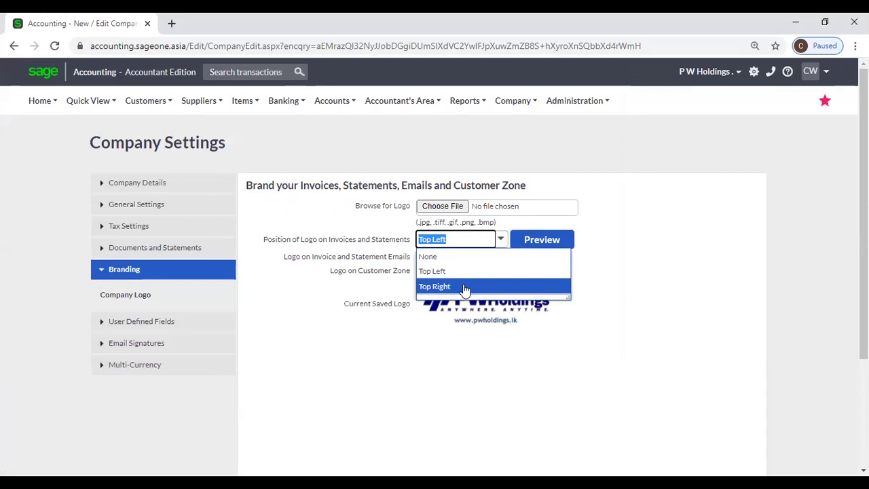
pyautogui.click(609, 239)
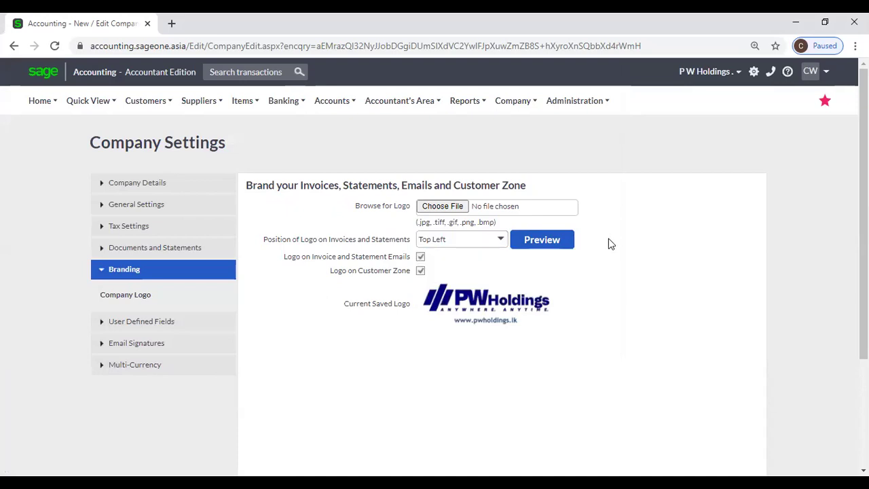
pyautogui.click(556, 243)
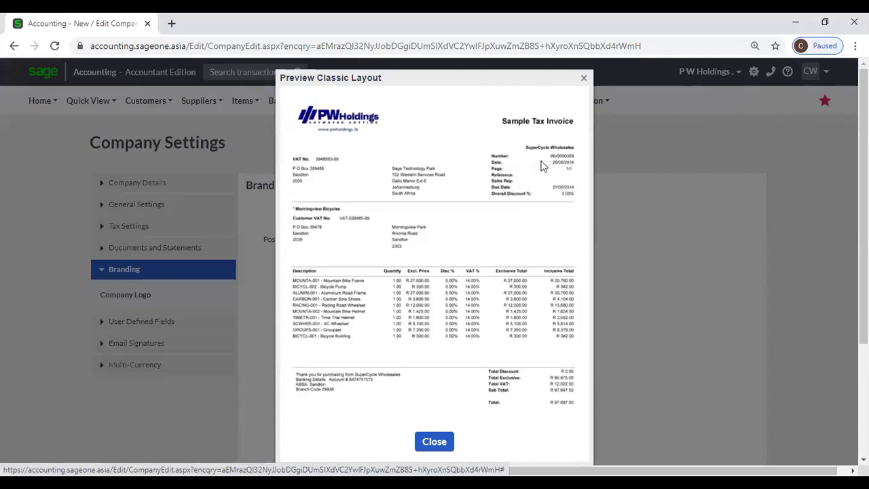
pyautogui.click(584, 79)
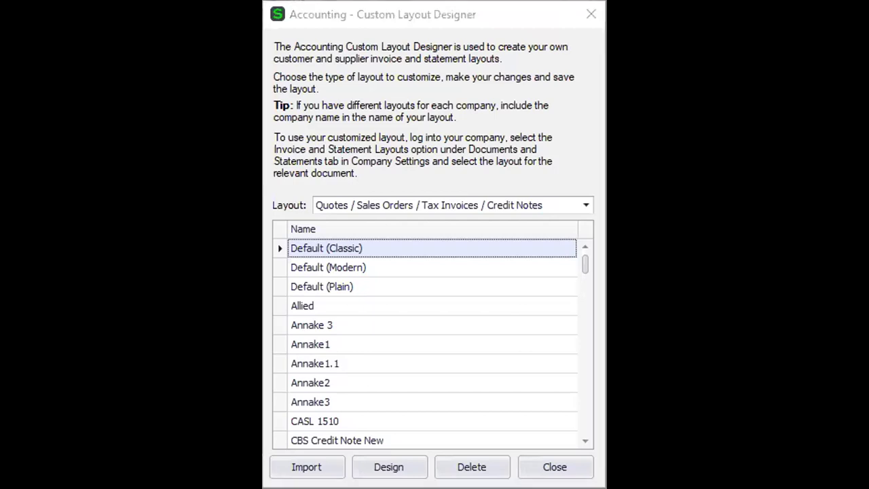
# Open the Default (Modern) quote layout for editing in the designer.
pyautogui.click(483, 272)
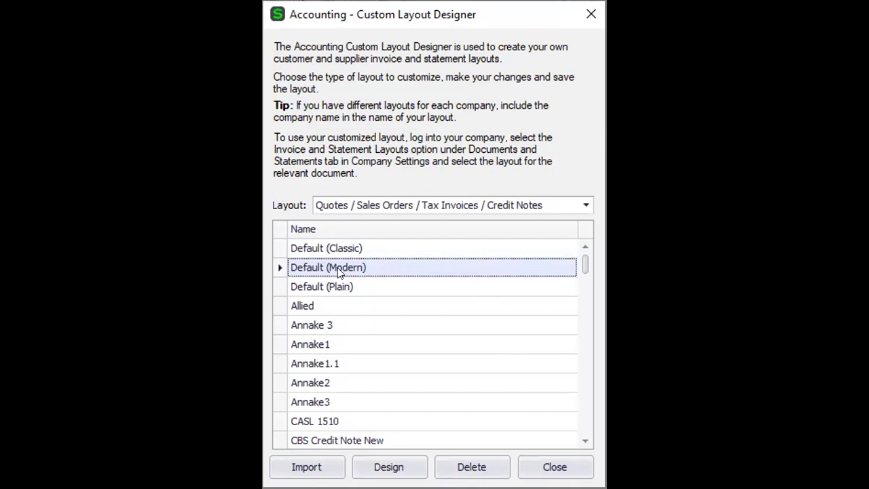
pyautogui.click(399, 465)
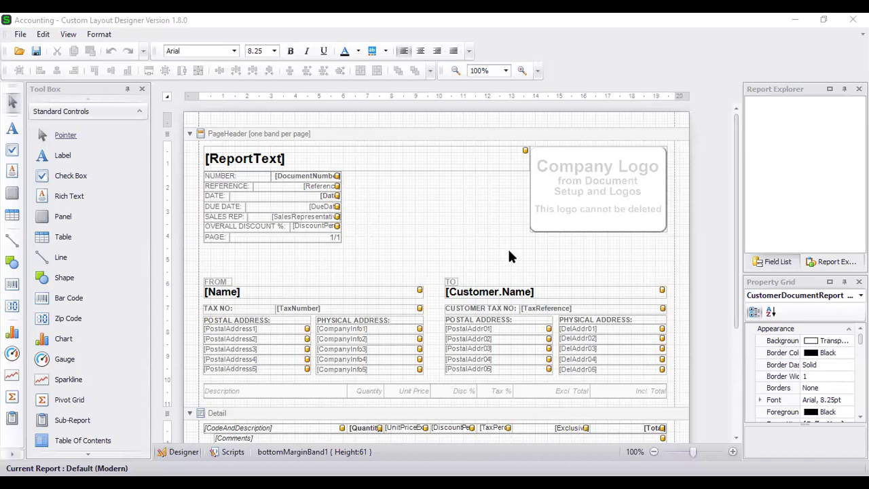
pyautogui.click(21, 35)
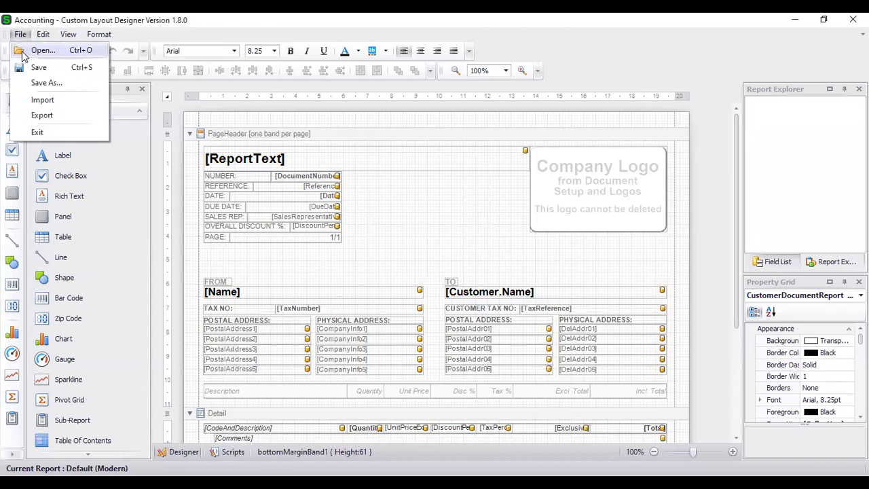
# Save a copy of Default (Modern) as a new layout named SLIIT.
pyautogui.click(39, 83)
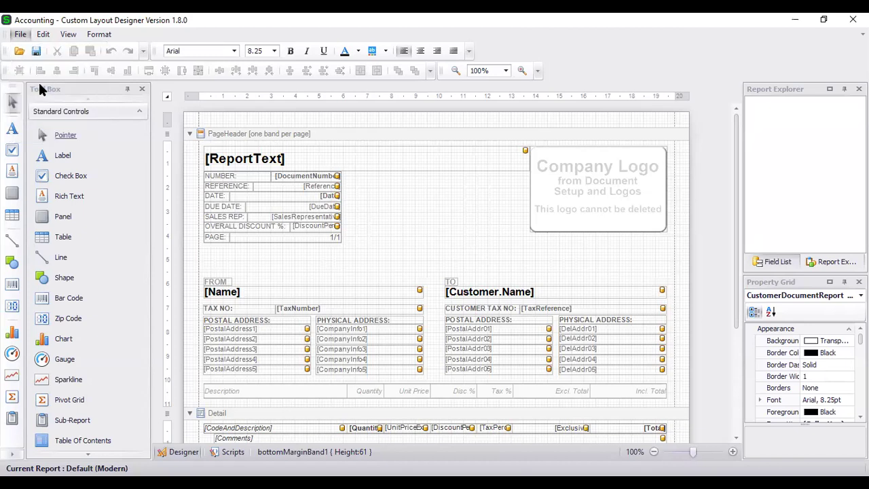
pyautogui.write('SLIIT')
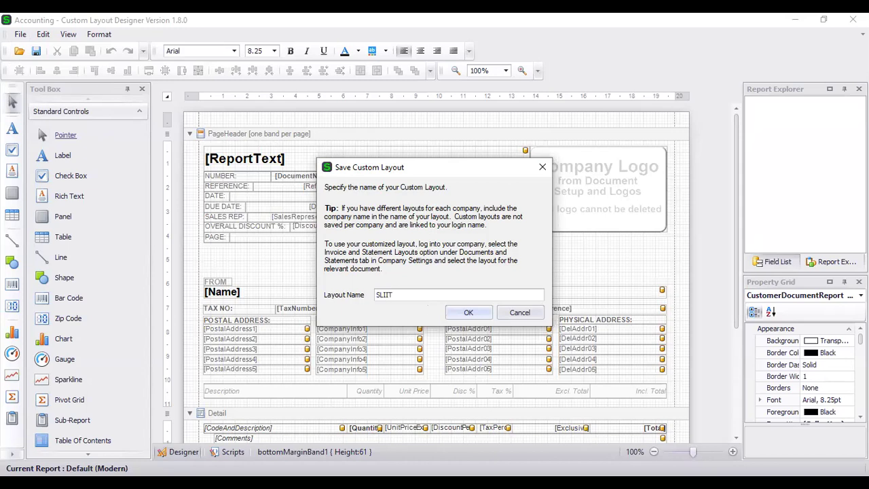
pyautogui.click(479, 312)
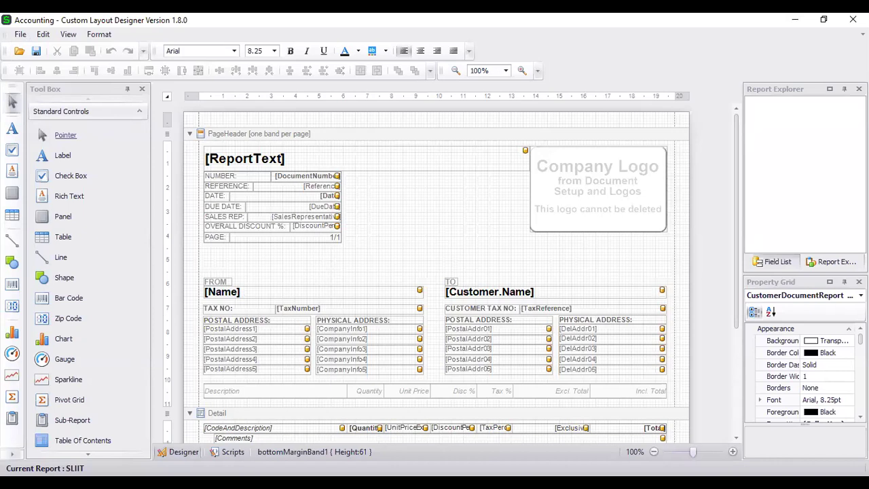
pyautogui.click(404, 213)
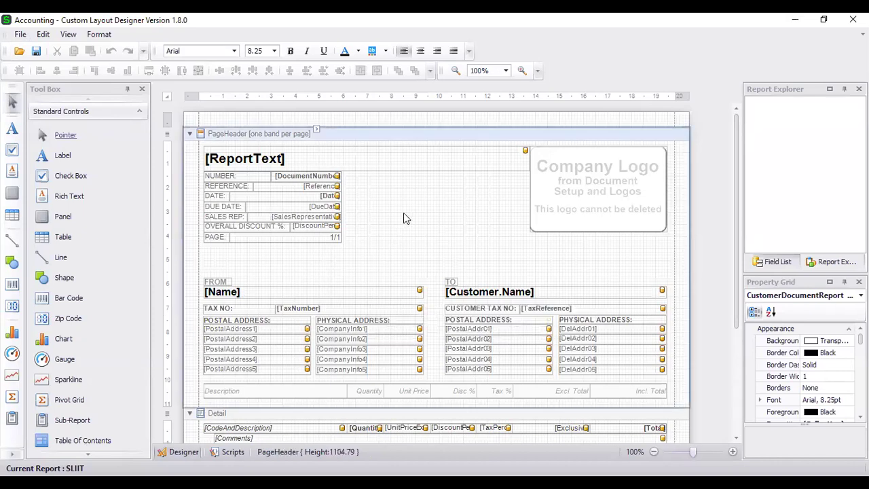
# Narrow the [ReportText] title field and move the company logo toward the page centre.
pyautogui.click(417, 168)
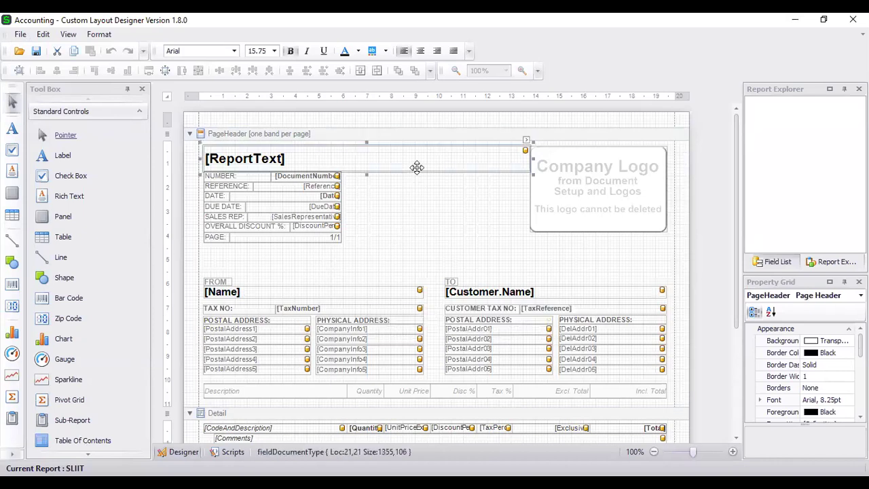
pyautogui.moveTo(506, 158); pyautogui.dragTo(375, 158)
pyautogui.click(411, 213)
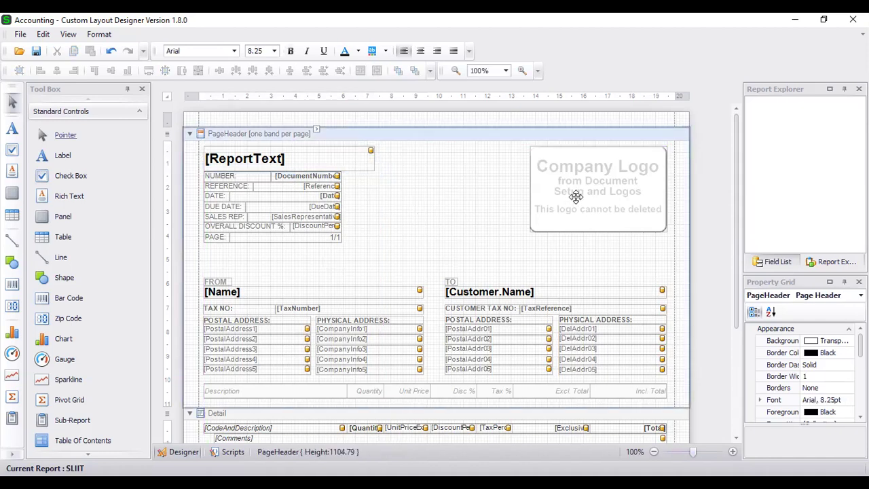
pyautogui.moveTo(575, 197); pyautogui.dragTo(439, 195)
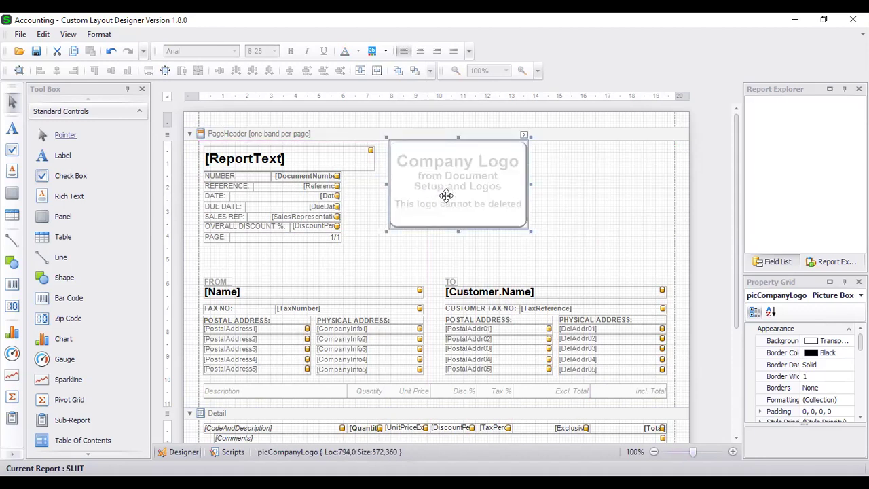
pyautogui.click(571, 187)
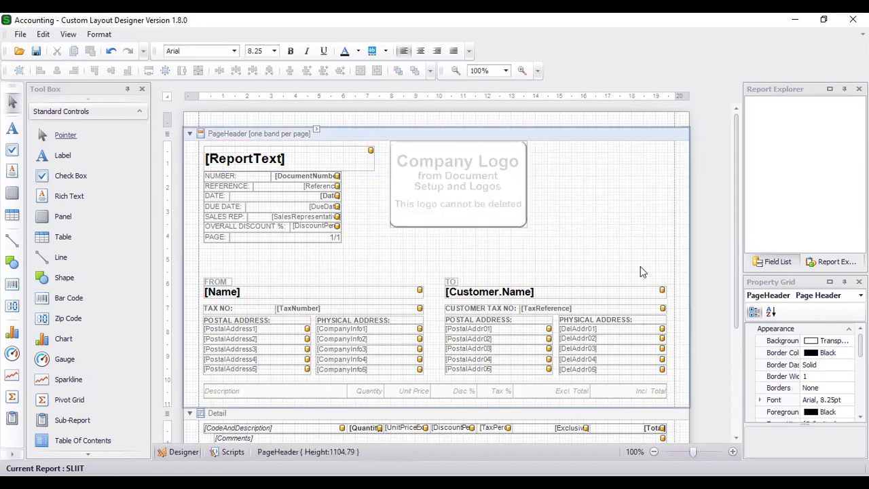
# Select the [Customer.Name] field in the TO block.
pyautogui.scroll(-3, 615, 248)
pyautogui.scroll(3, 611, 252)
pyautogui.click(547, 289)
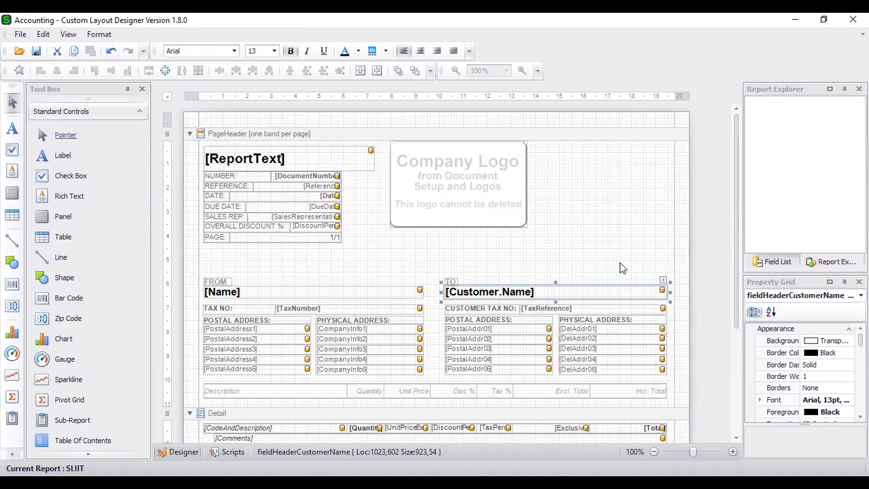
# Reselect the [Customer.Name] field without editing its text.
pyautogui.doubleClick(605, 292)
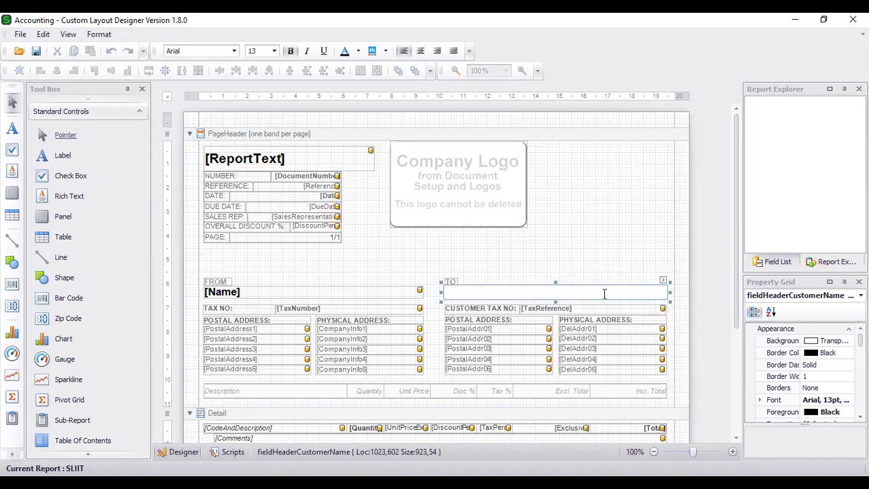
pyautogui.click(613, 251)
pyautogui.click(604, 290)
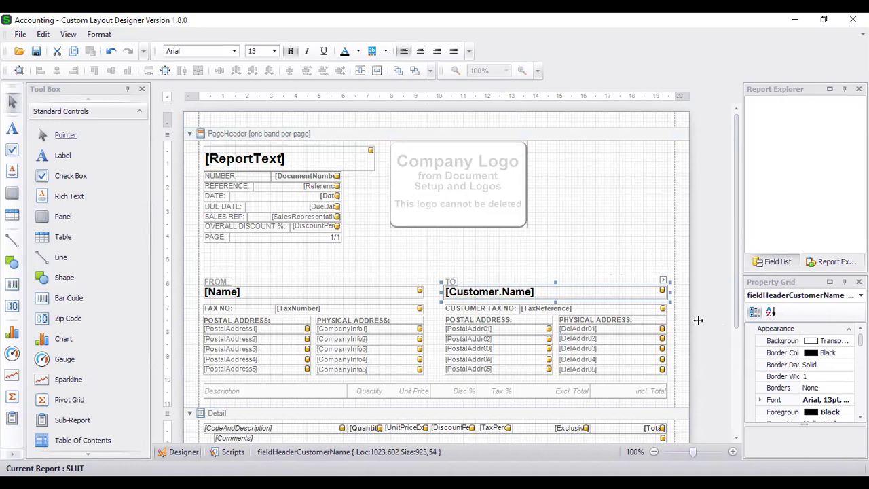
# Widen the side panels and browse the Field List of available data fields.
pyautogui.moveTo(706, 321); pyautogui.dragTo(706, 321)
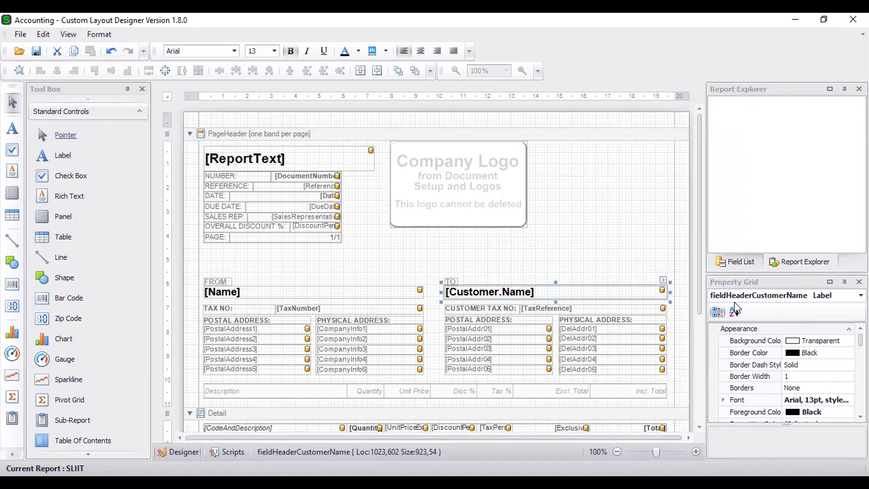
pyautogui.click(743, 266)
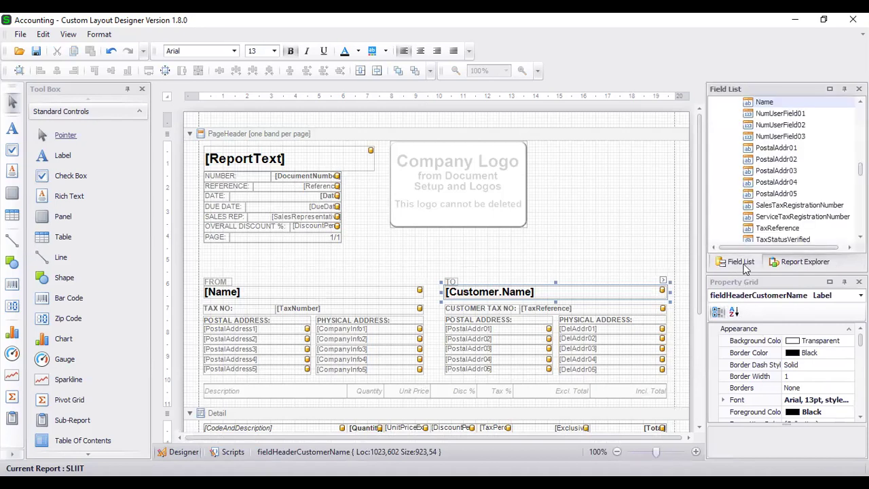
pyautogui.scroll(5, 761, 210)
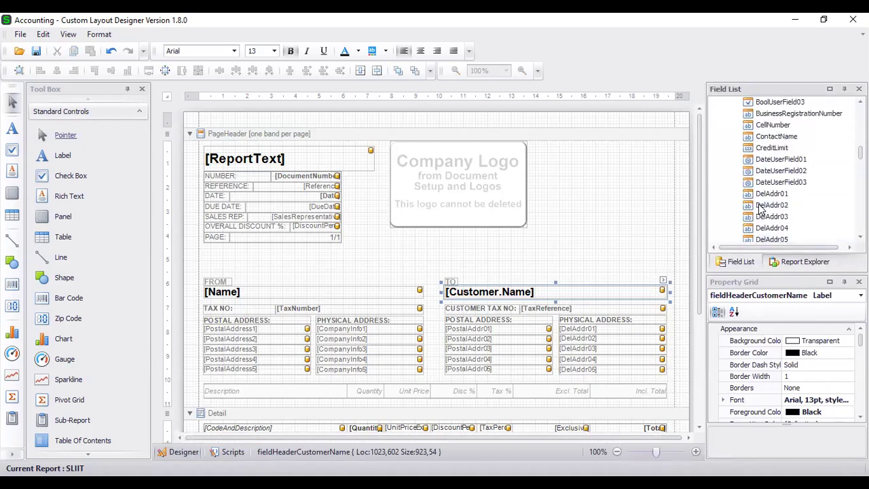
pyautogui.scroll(10, 761, 209)
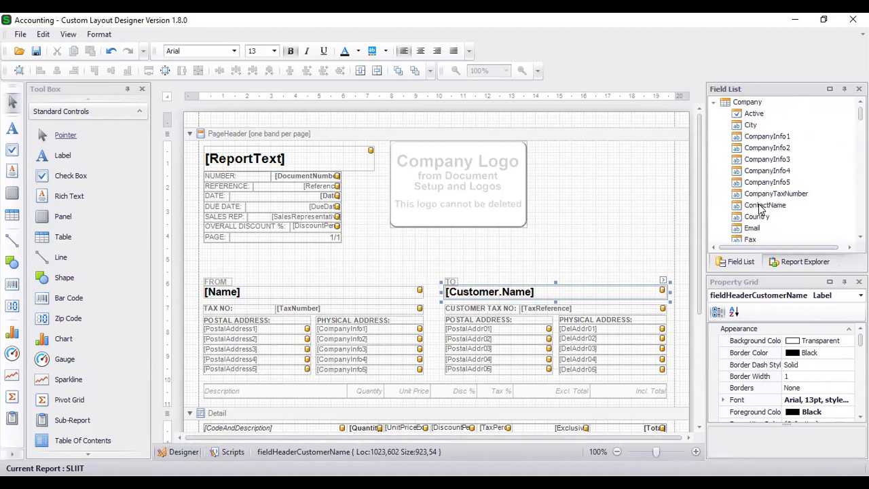
pyautogui.scroll(-7, 761, 210)
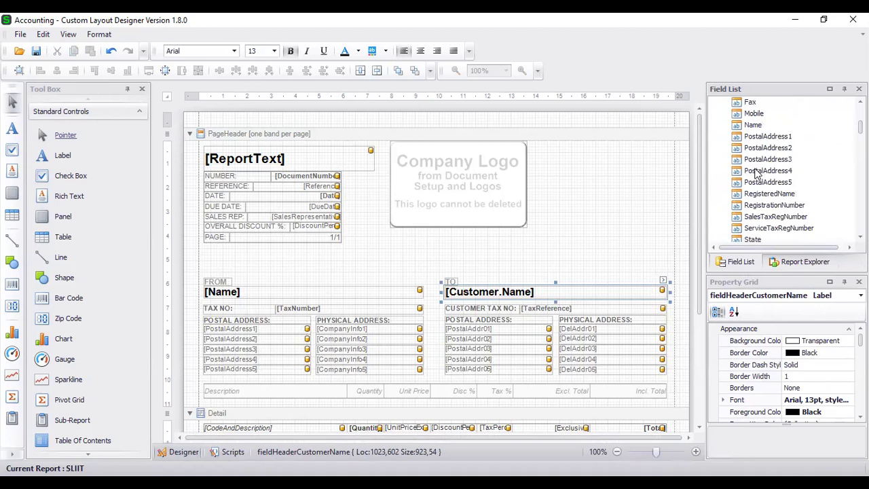
pyautogui.scroll(-10, 758, 173)
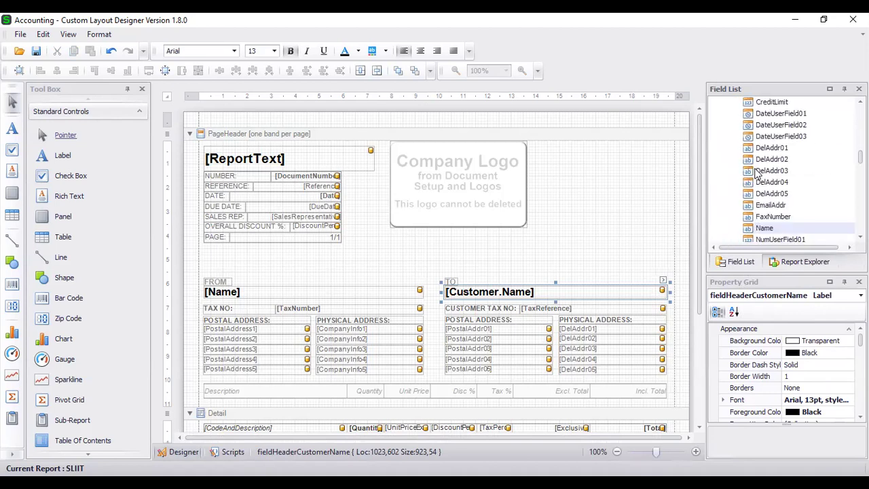
pyautogui.scroll(-15, 757, 173)
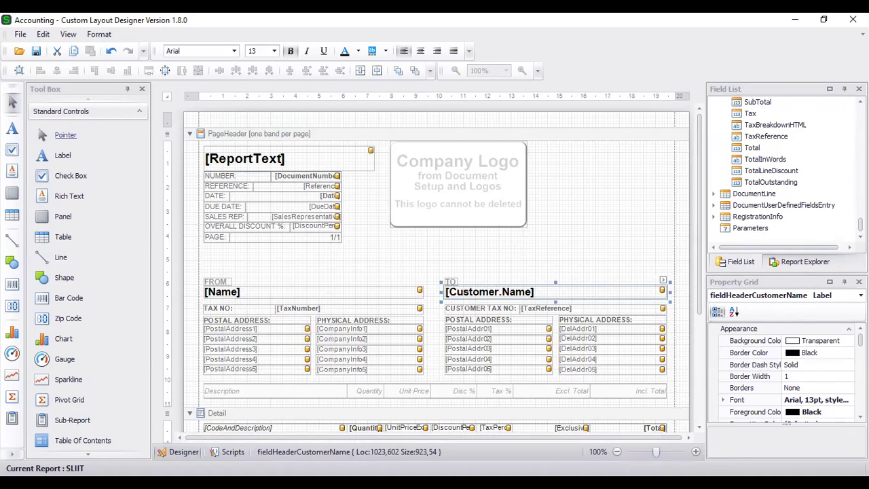
pyautogui.click(832, 402)
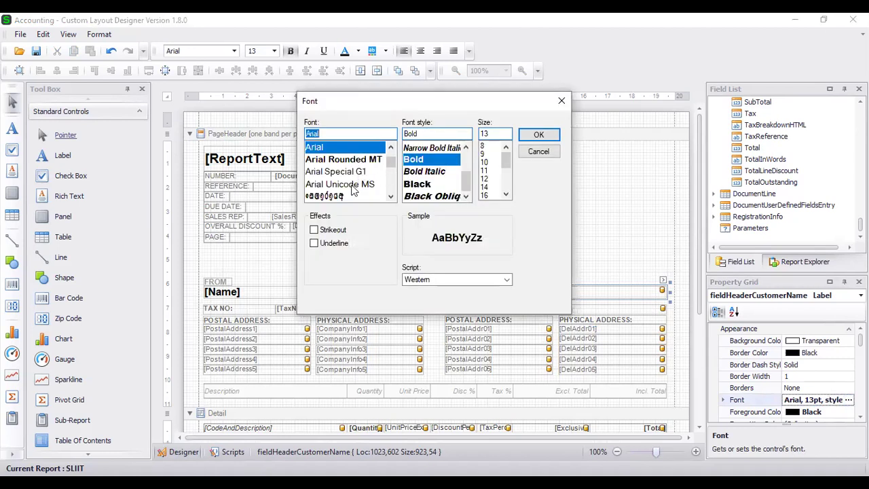
# Change the [Customer.Name] font size from 13 to 12 pt Arial Bold.
pyautogui.scroll(-2, 349, 177)
pyautogui.scroll(-2, 349, 175)
pyautogui.scroll(-6, 349, 175)
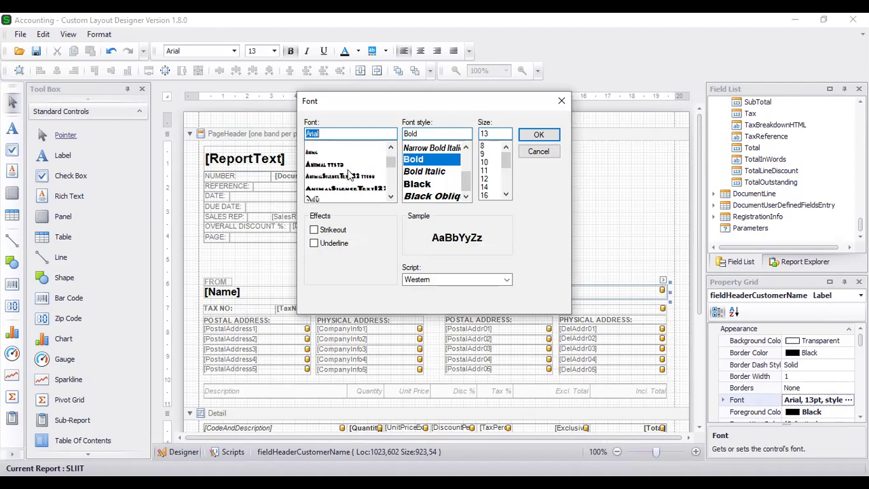
pyautogui.scroll(-5, 349, 175)
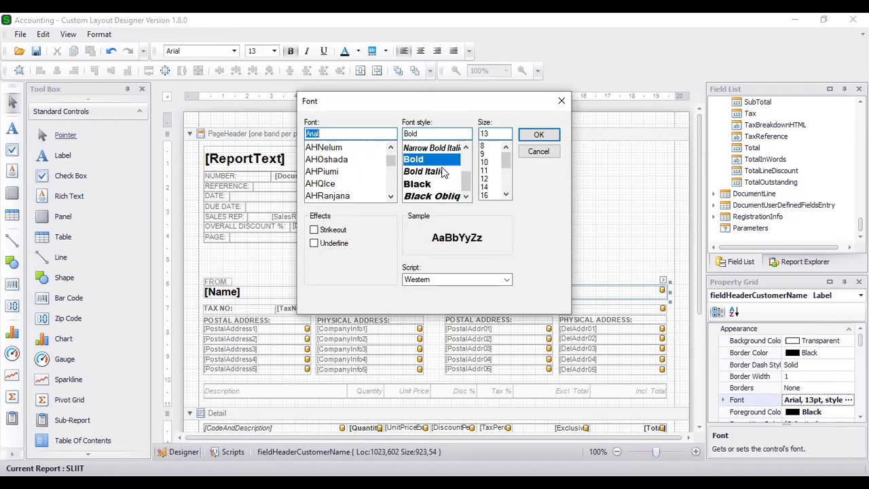
pyautogui.moveTo(466, 182); pyautogui.dragTo(466, 157)
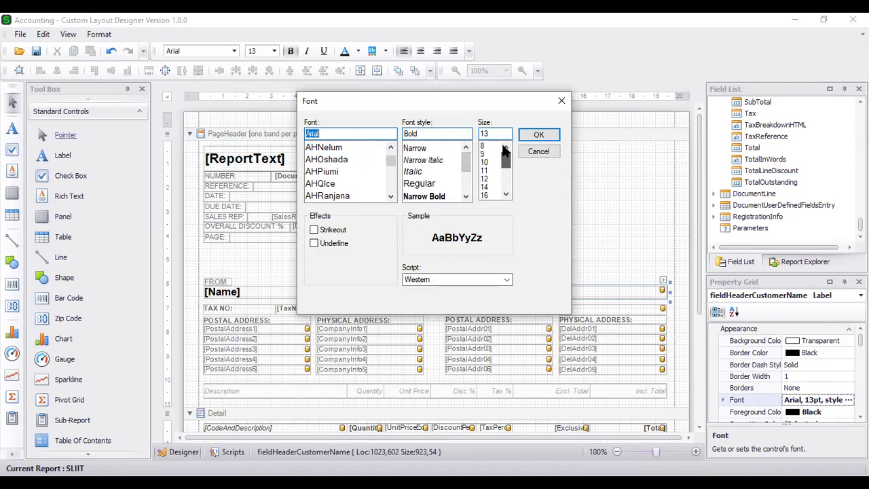
pyautogui.click(486, 178)
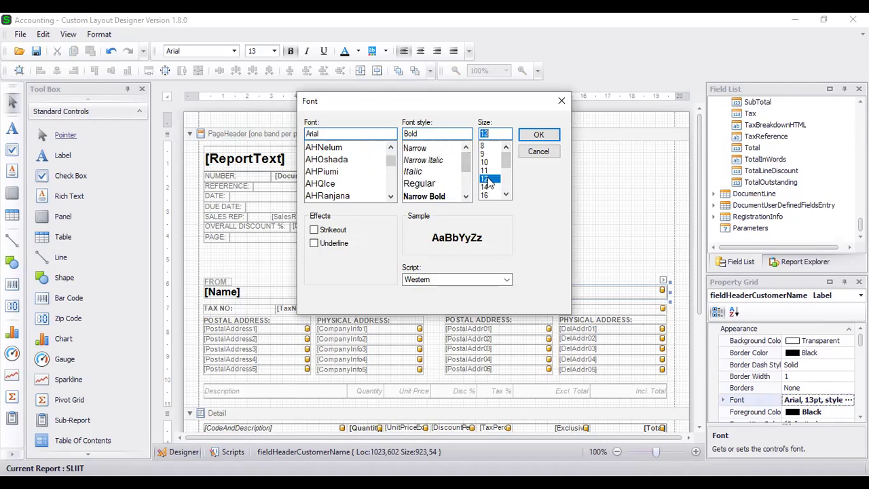
pyautogui.press('Return')
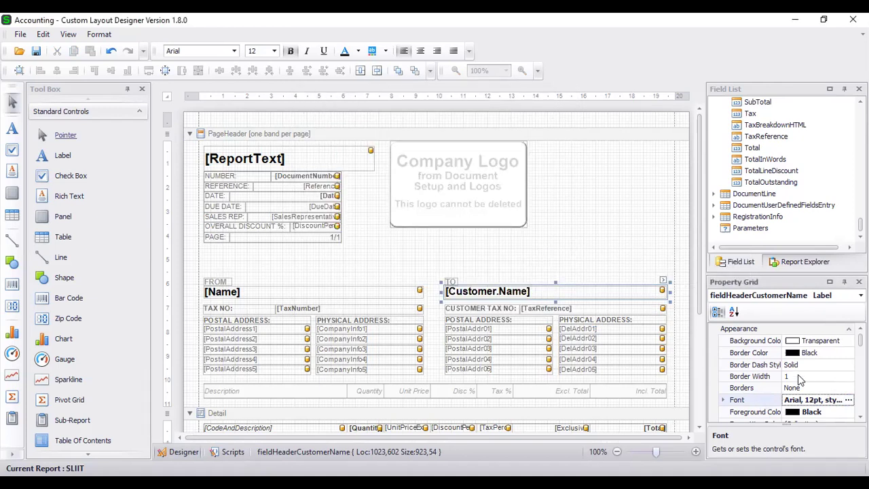
# Set the [Customer.Name] foreground colour to IndianRed.
pyautogui.click(849, 413)
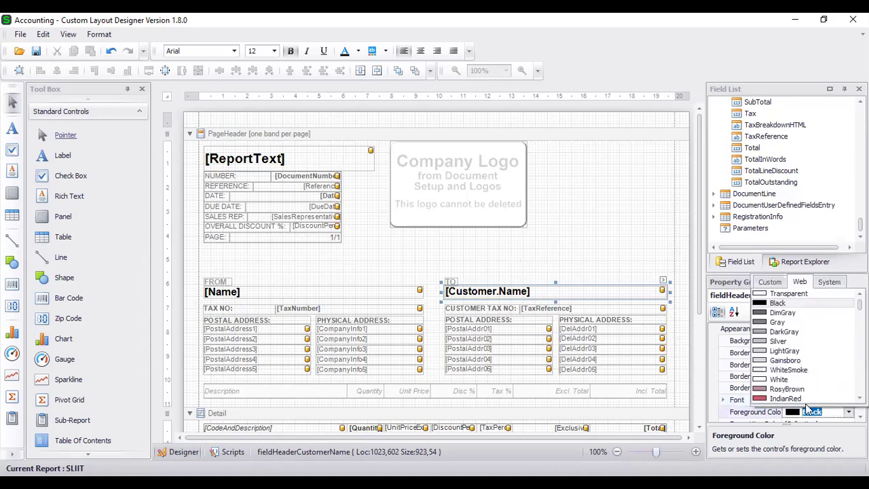
pyautogui.click(801, 398)
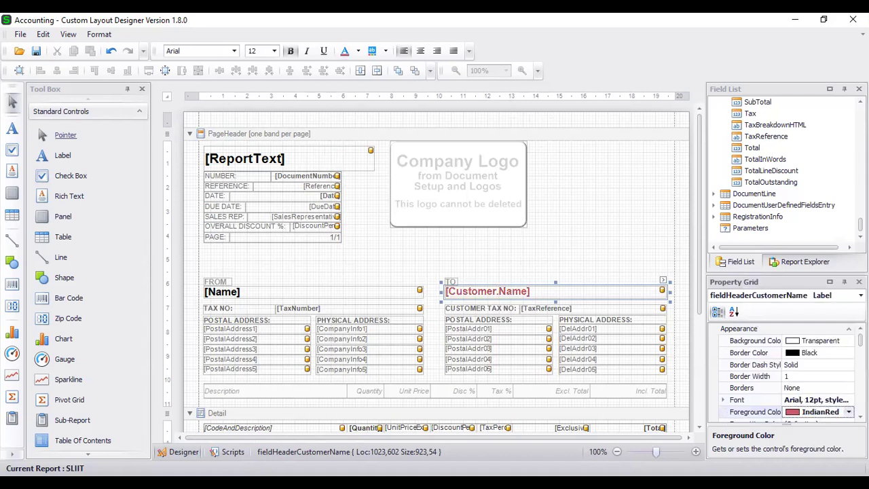
pyautogui.click(849, 412)
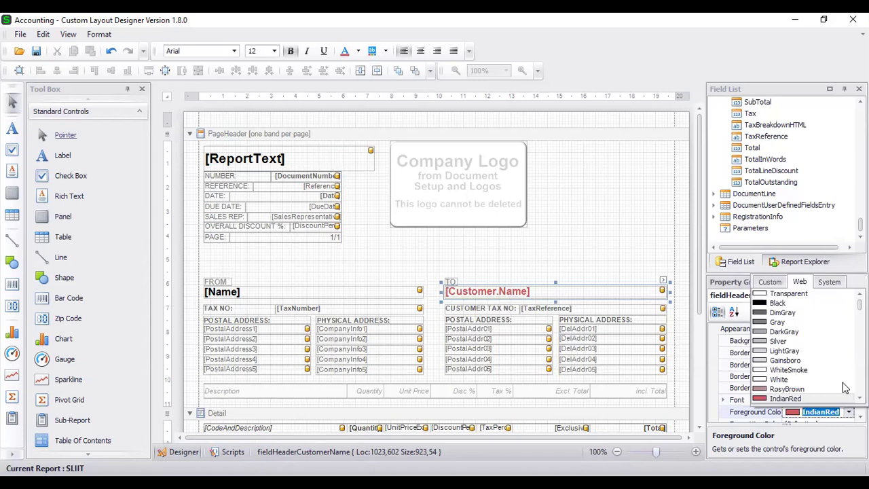
# Set the [Customer.Name] text alignment to Top Center.
pyautogui.scroll(-5, 699, 336)
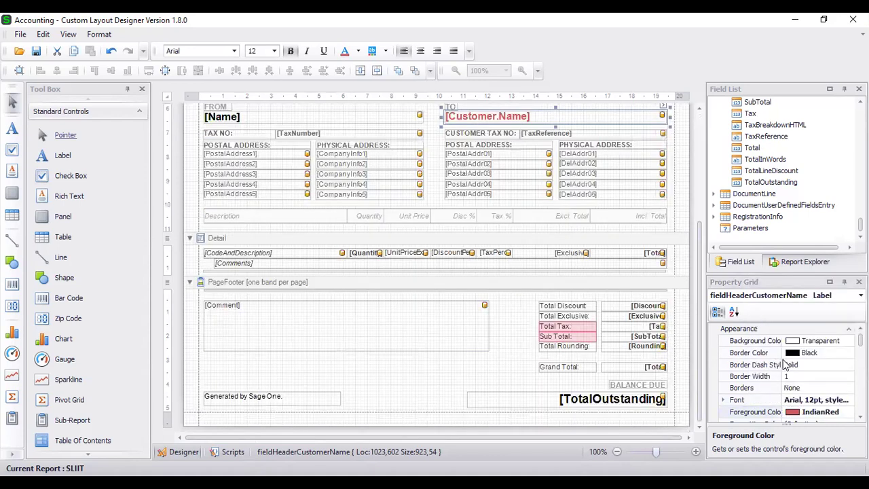
pyautogui.scroll(-5, 798, 381)
pyautogui.scroll(3, 799, 382)
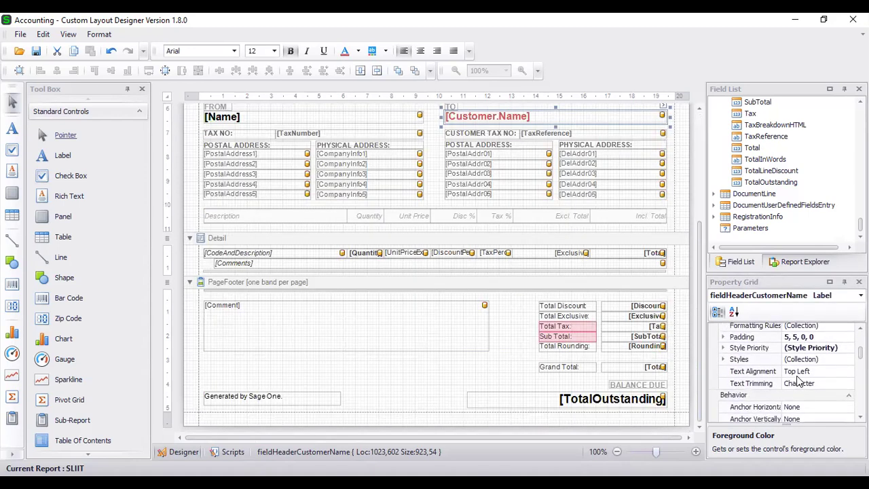
pyautogui.click(798, 376)
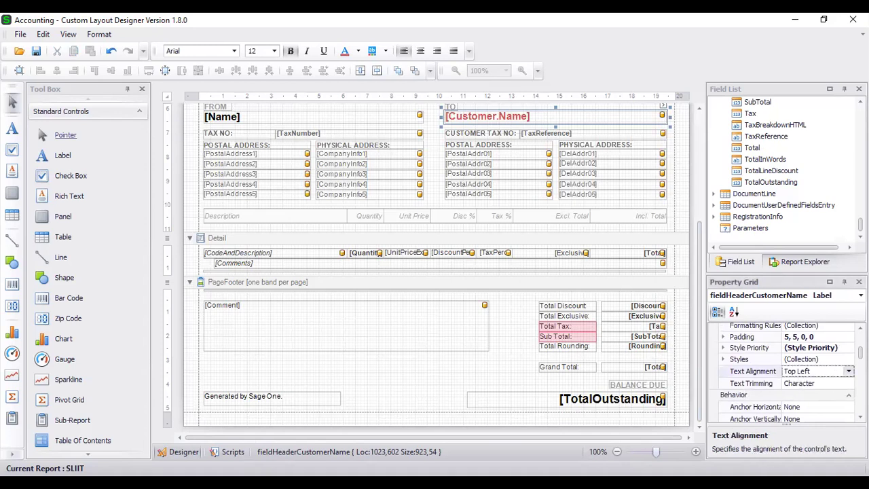
pyautogui.click(815, 371)
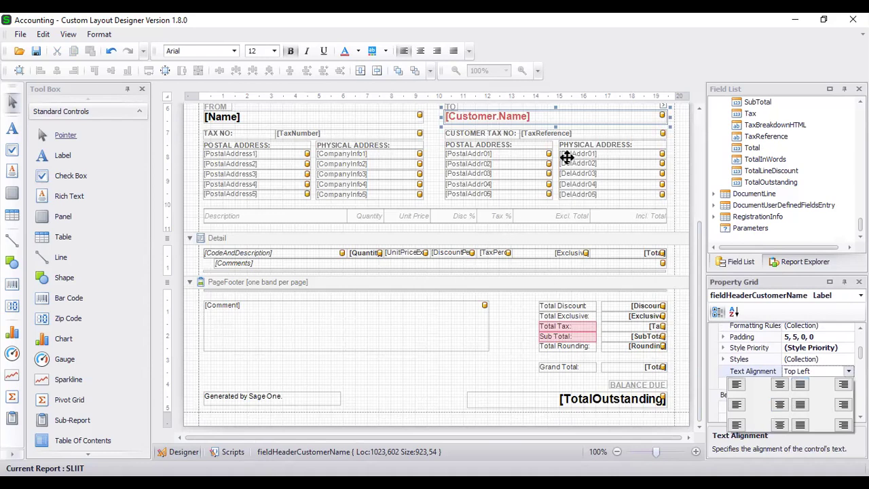
pyautogui.click(779, 386)
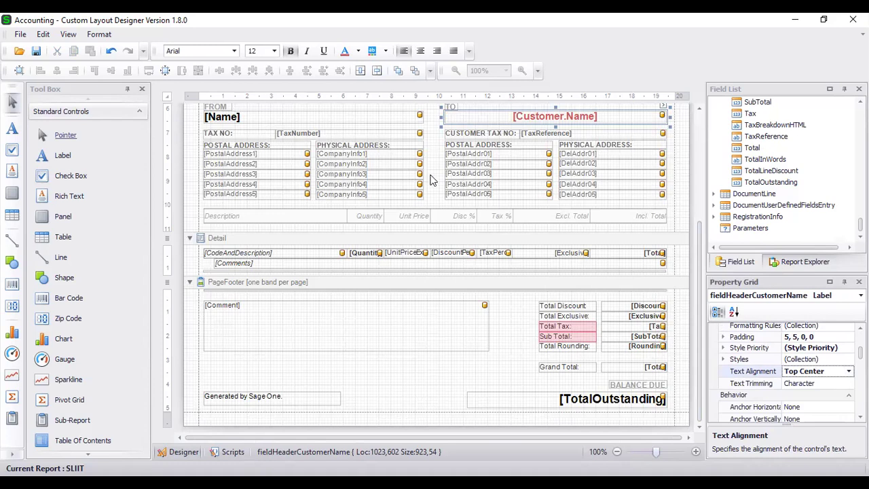
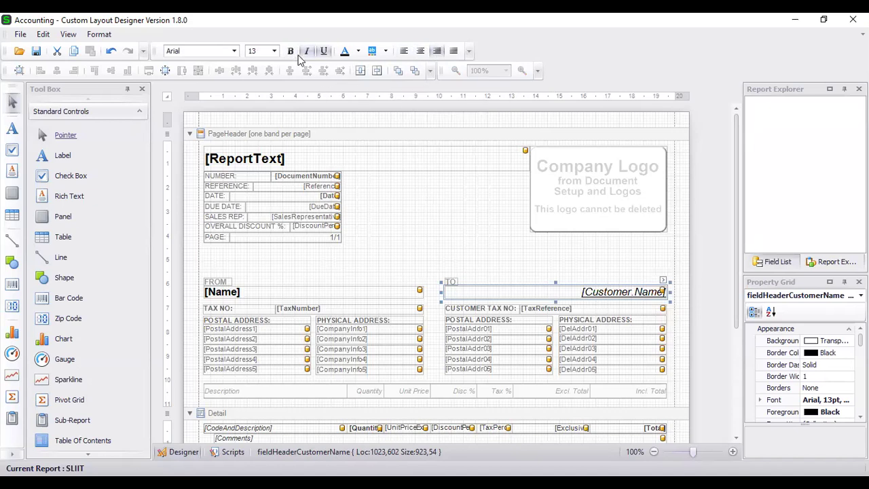
# Make the [Customer.Name] text bold and left-aligned.
pyautogui.click(291, 51)
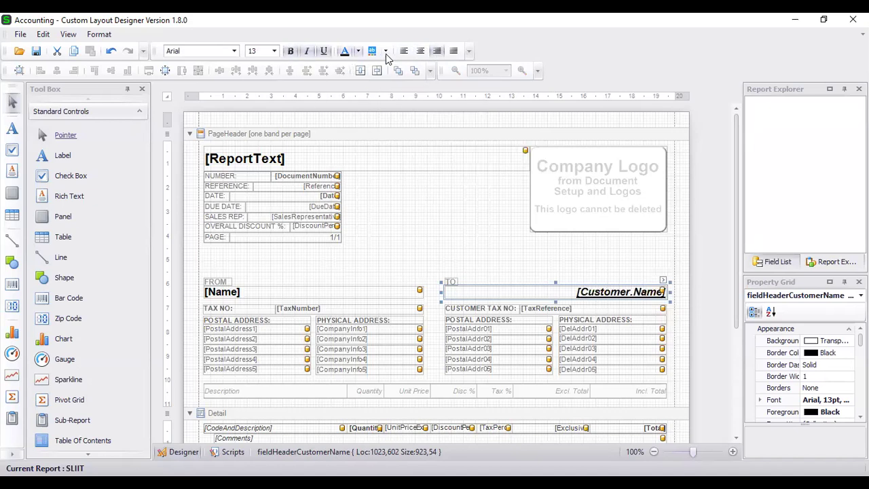
pyautogui.click(404, 51)
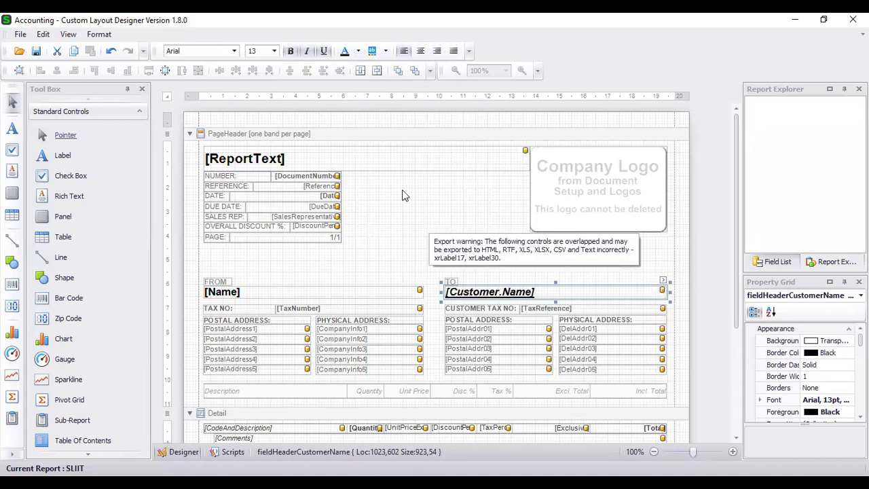
pyautogui.click(427, 202)
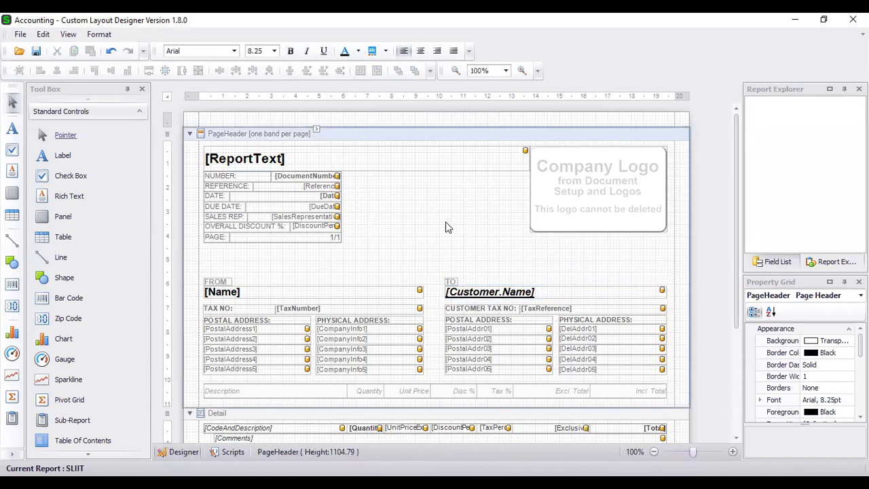
# Enlarge the [Customer.Name] field slightly, widening it across the TO block and making it taller.
pyautogui.click(498, 292)
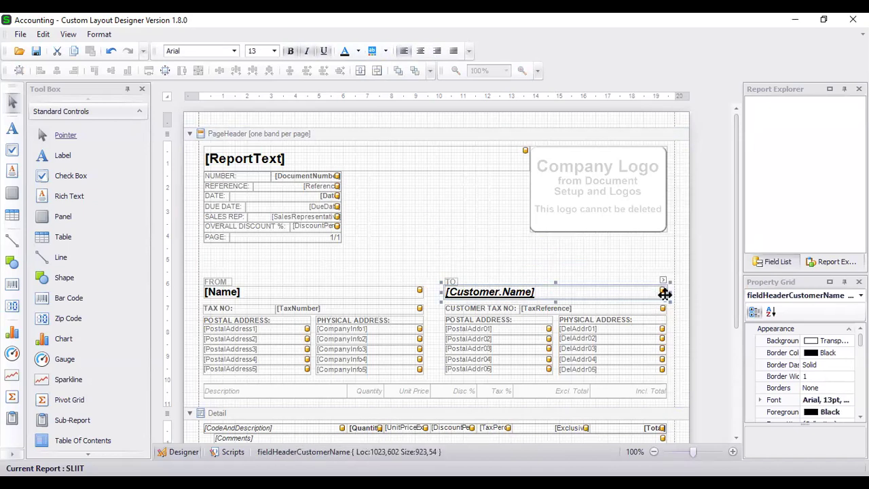
pyautogui.moveTo(664, 291); pyautogui.dragTo(674, 292)
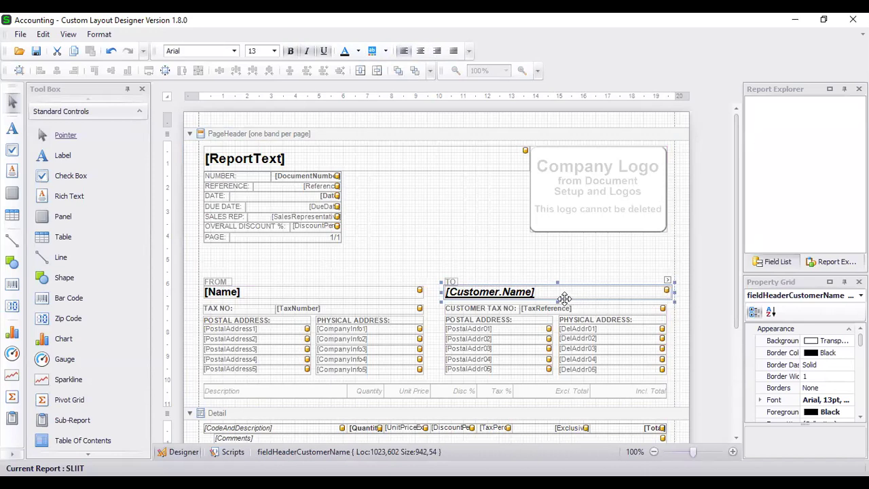
pyautogui.moveTo(556, 301); pyautogui.dragTo(556, 308)
pyautogui.click(558, 266)
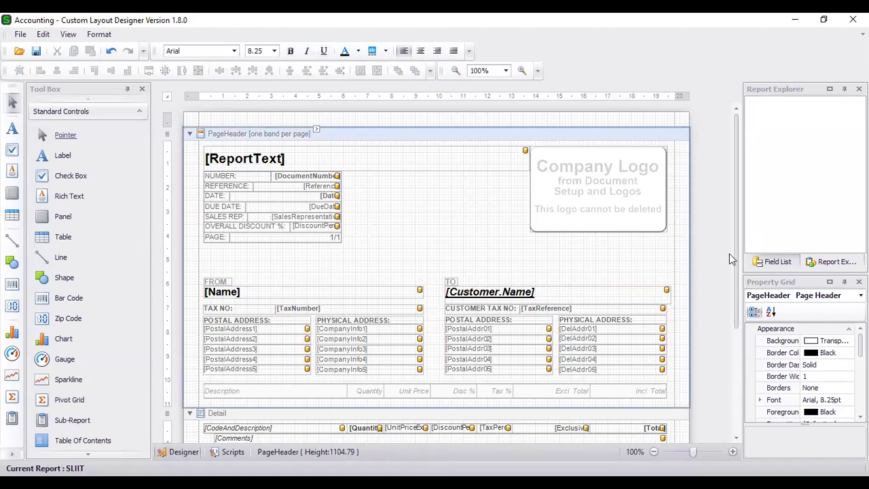
pyautogui.moveTo(421, 290)
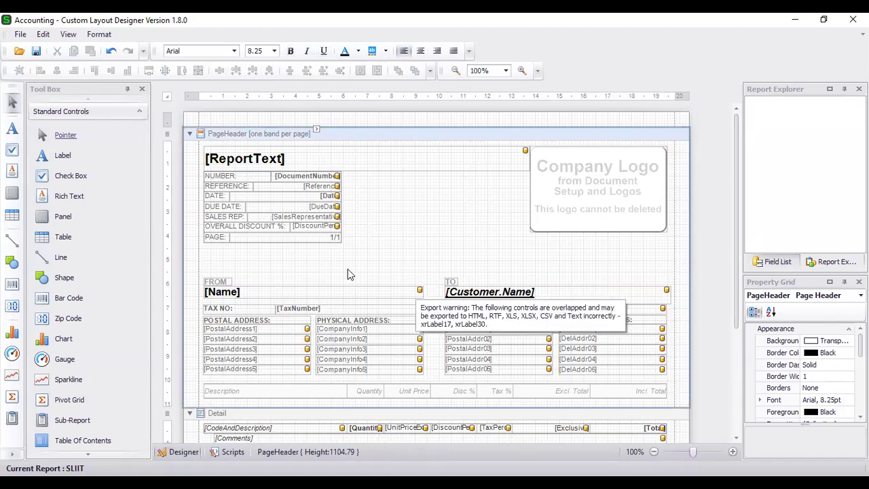
pyautogui.scroll(-5, 425, 224)
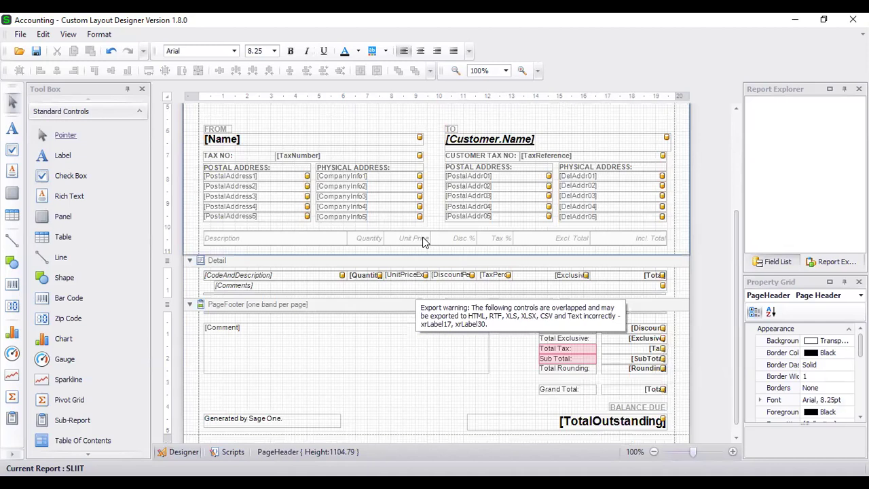
pyautogui.scroll(5, 384, 274)
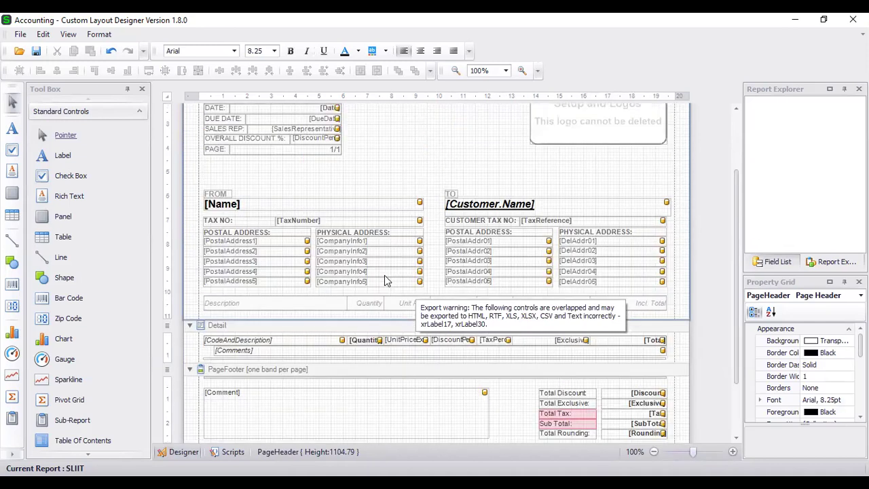
# Show the Field List with Company and CustomerDocumentHeader collapsed and the Customer fields expanded.
pyautogui.click(778, 262)
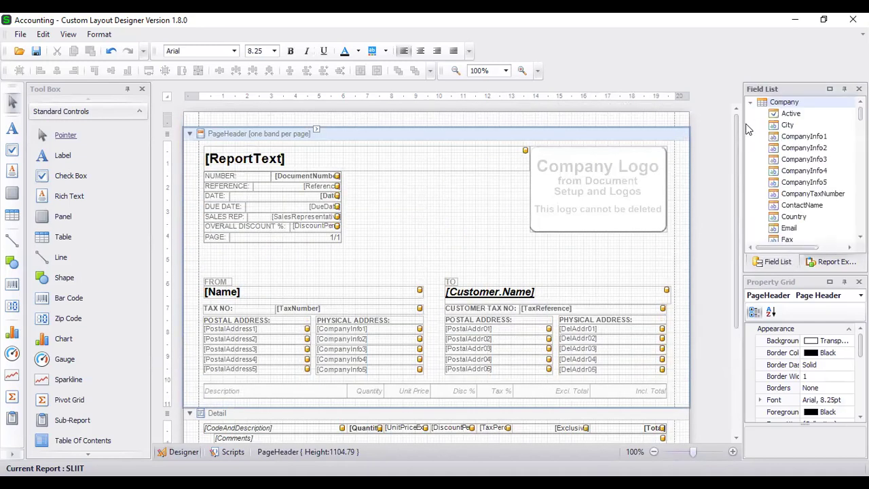
pyautogui.click(750, 103)
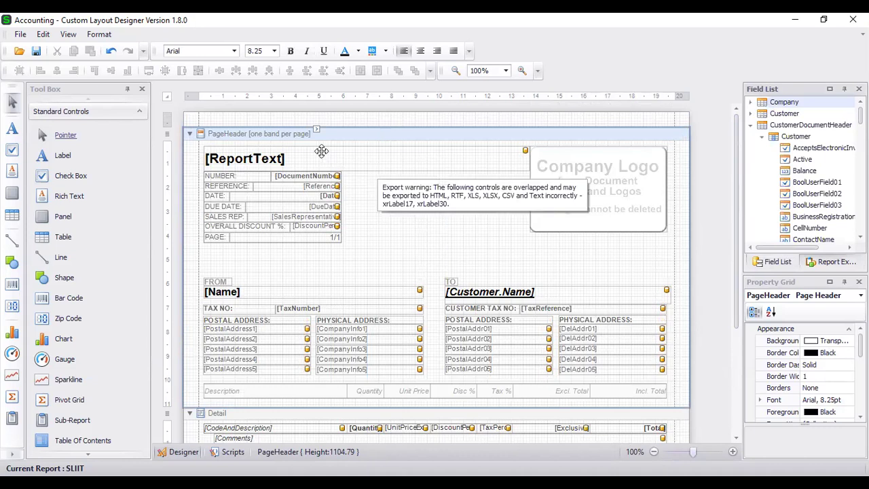
pyautogui.scroll(-5, 466, 231)
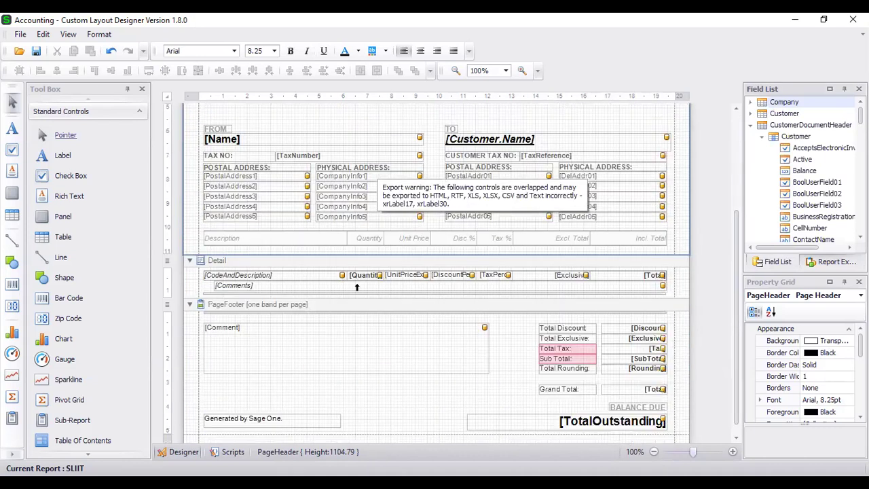
pyautogui.click(357, 248)
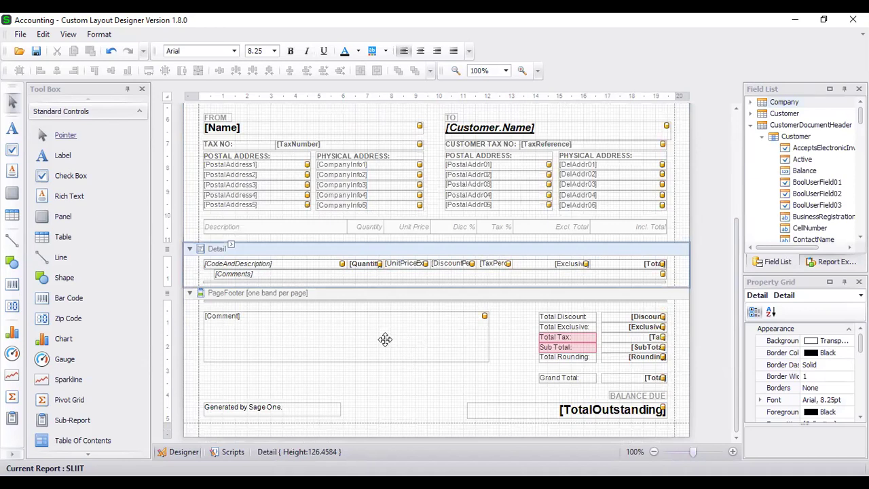
pyautogui.click(751, 125)
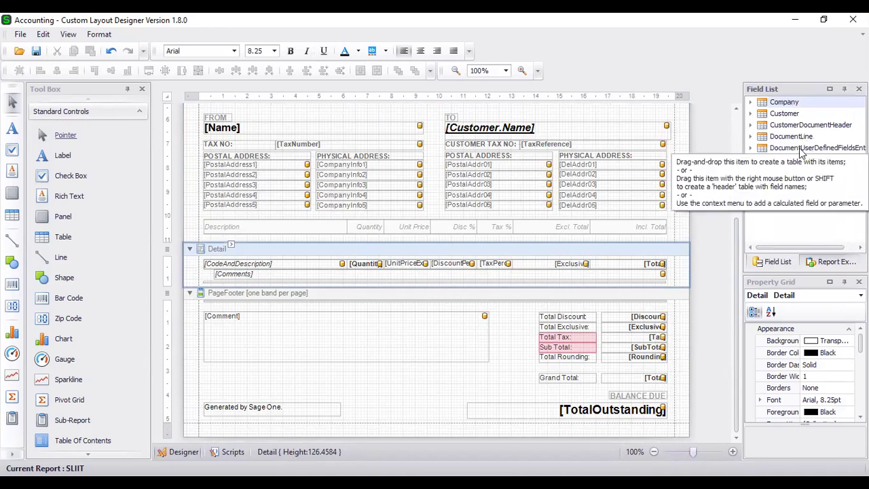
pyautogui.click(751, 114)
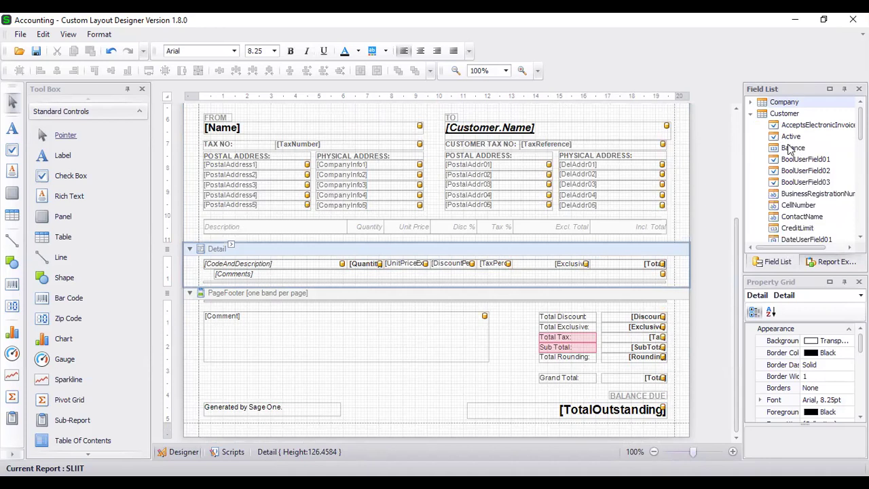
# Place the Balance field in the page footer and widen it.
pyautogui.moveTo(789, 151); pyautogui.dragTo(407, 380)
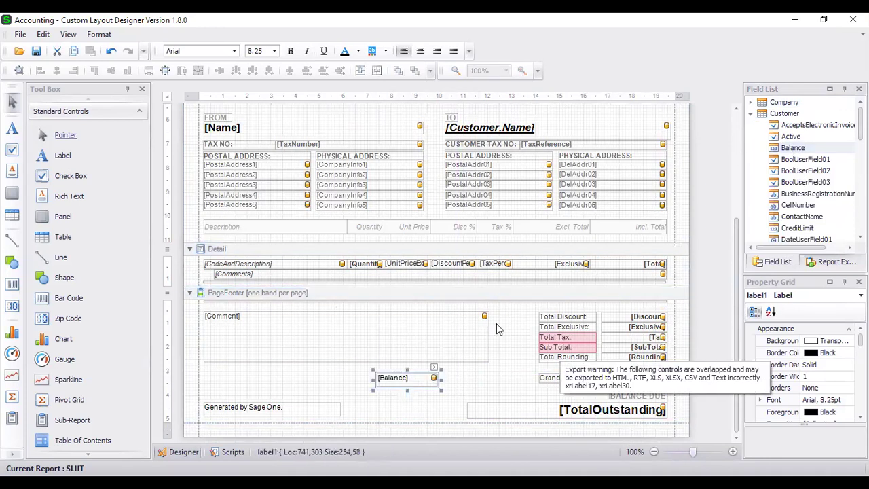
pyautogui.moveTo(443, 385); pyautogui.dragTo(513, 385)
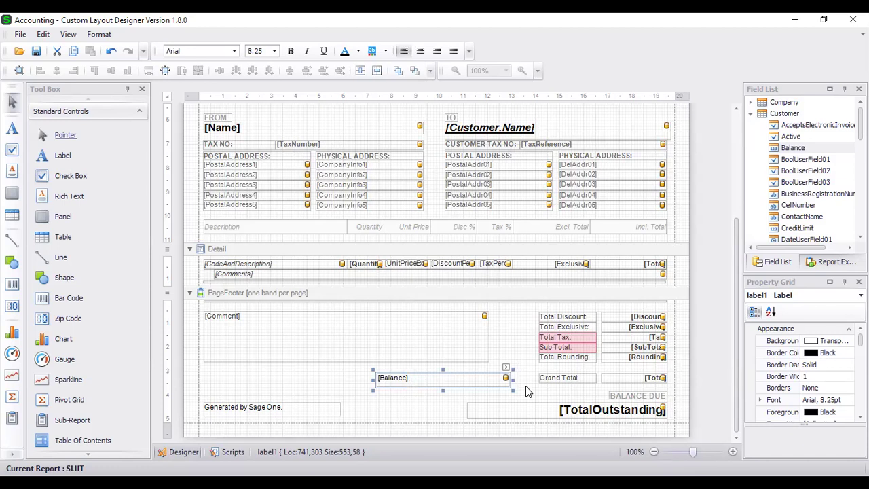
pyautogui.click(793, 148)
# Add the CreditLimit field and move it into the page header above the customer name.
pyautogui.moveTo(799, 230); pyautogui.dragTo(406, 399)
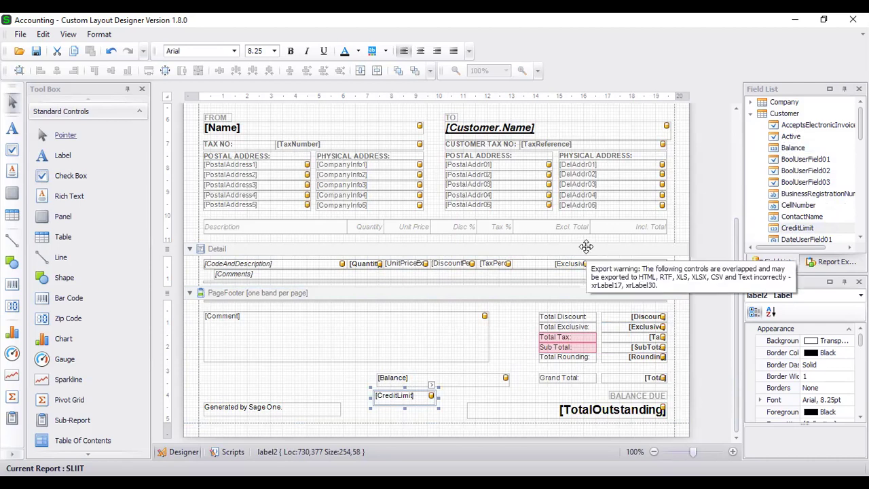
pyautogui.scroll(3, 500, 321)
pyautogui.scroll(-3, 419, 408)
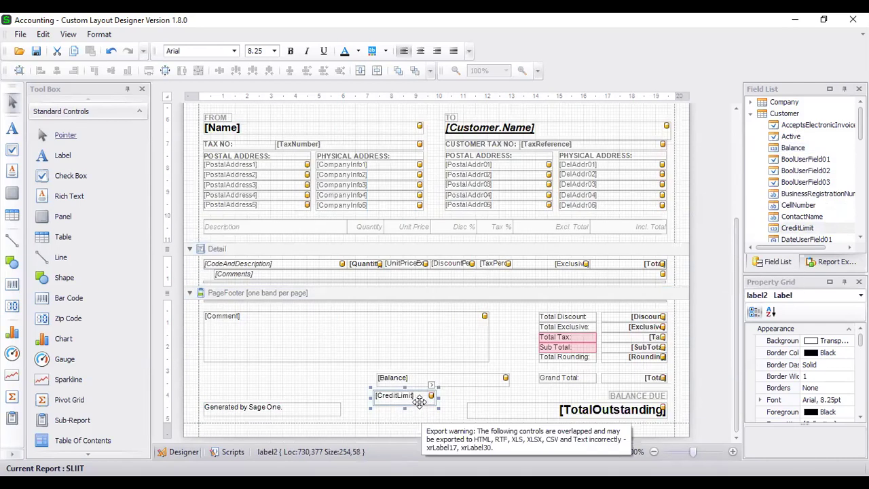
pyautogui.moveTo(409, 398); pyautogui.dragTo(605, 116)
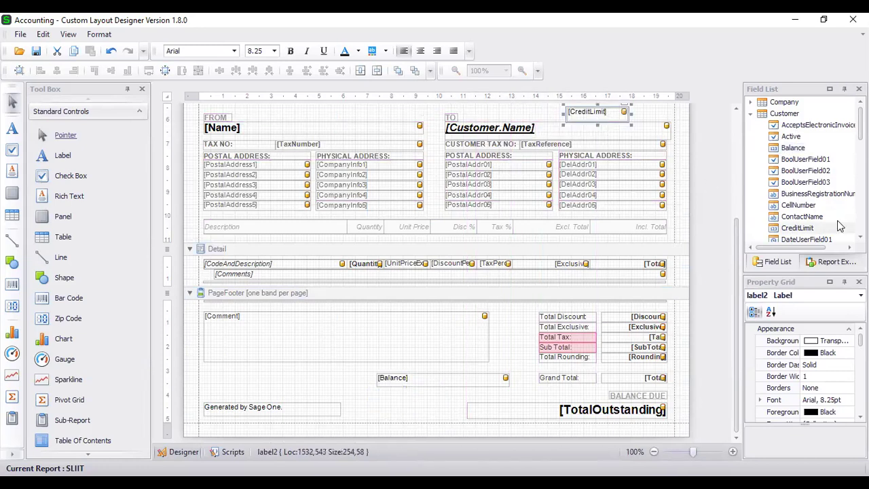
pyautogui.scroll(-1, 809, 184)
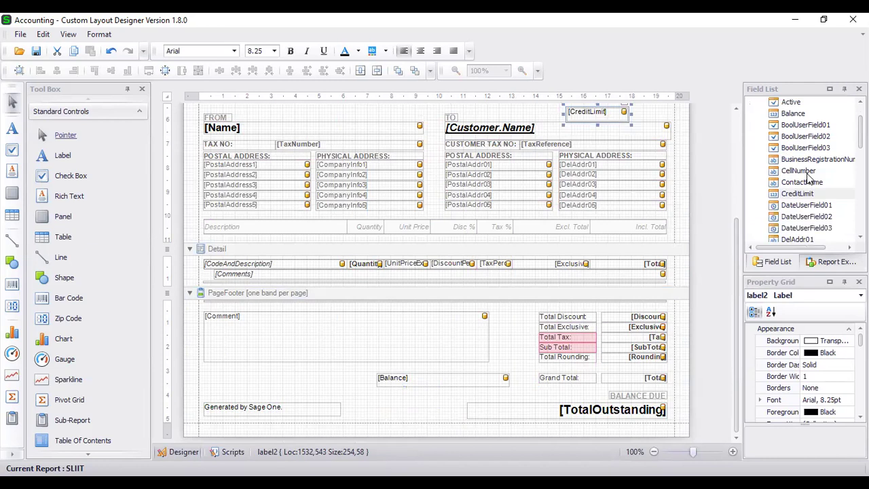
pyautogui.scroll(-3, 808, 175)
pyautogui.scroll(-8, 808, 165)
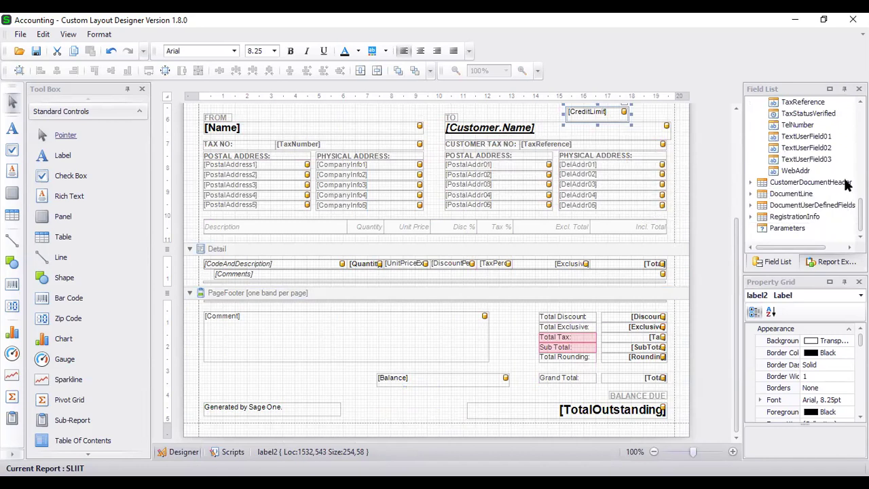
pyautogui.scroll(4, 834, 173)
pyautogui.scroll(1, 835, 173)
pyautogui.scroll(3, 827, 172)
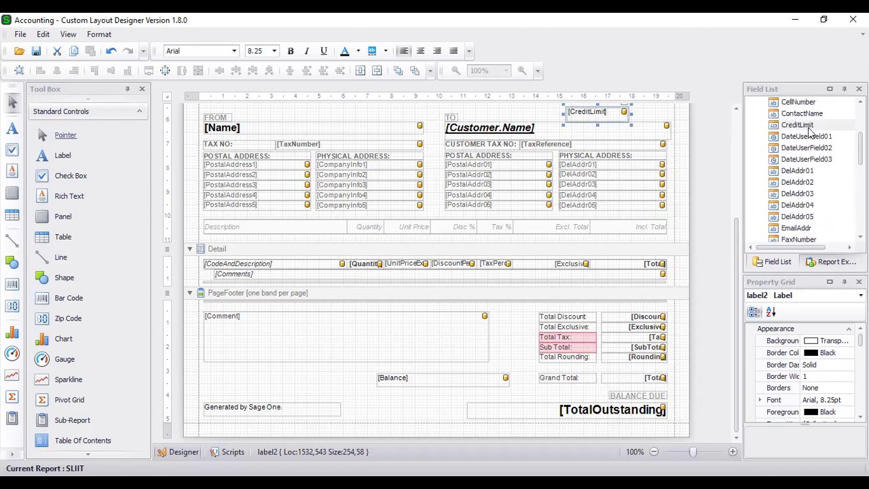
# Place the Customer ContactName field in the page header near TO, left of CreditLimit.
pyautogui.moveTo(803, 117); pyautogui.dragTo(521, 111)
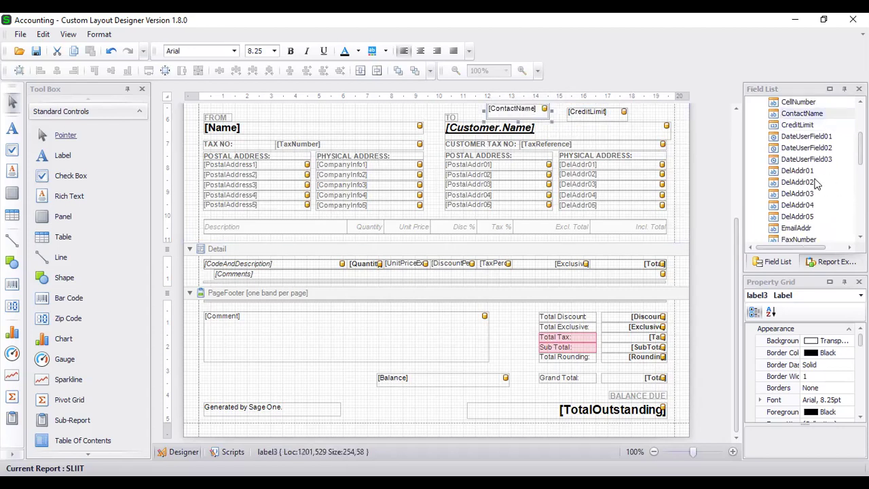
pyautogui.scroll(-4, 825, 187)
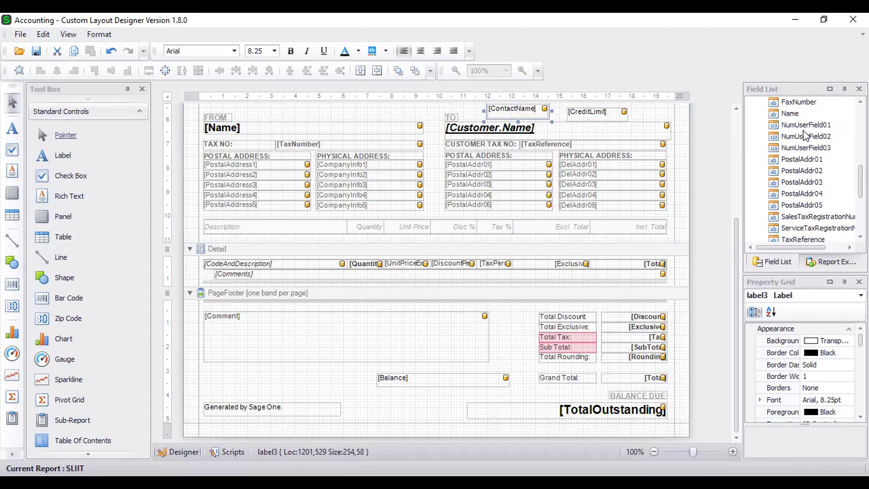
pyautogui.scroll(-1, 806, 137)
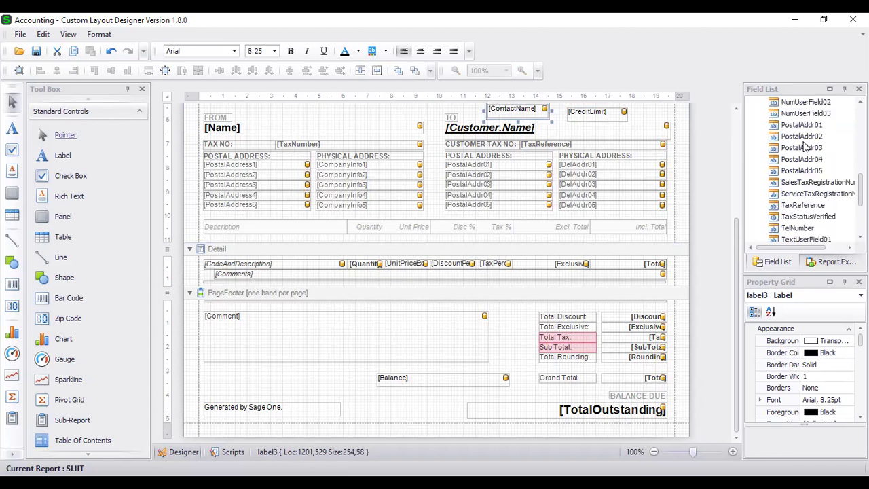
pyautogui.scroll(-3, 804, 155)
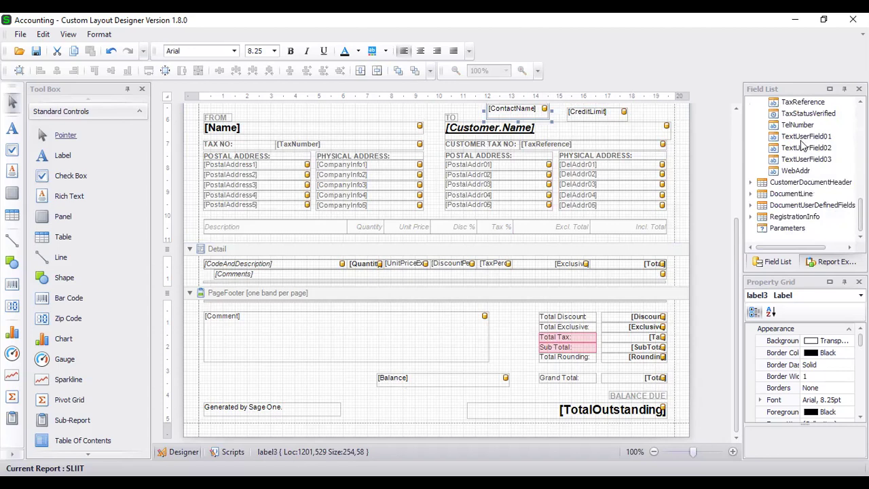
pyautogui.scroll(8, 802, 144)
pyautogui.scroll(3, 799, 166)
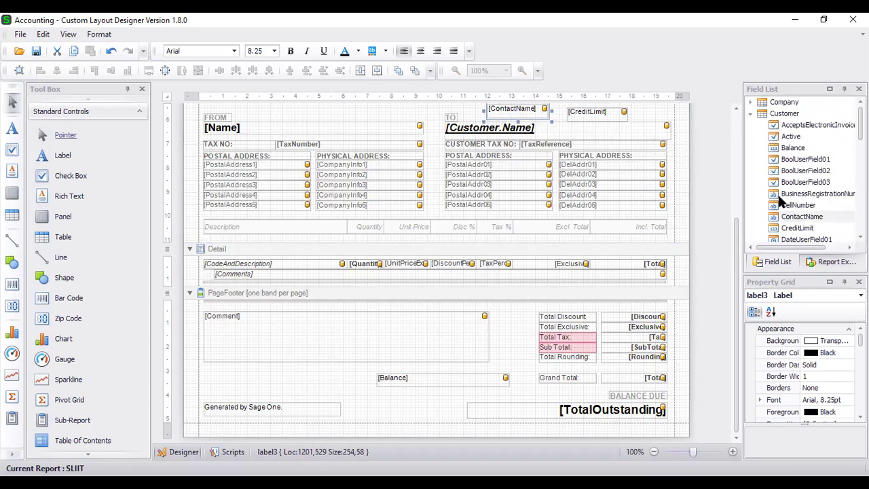
pyautogui.moveTo(724, 198); pyautogui.dragTo(705, 197)
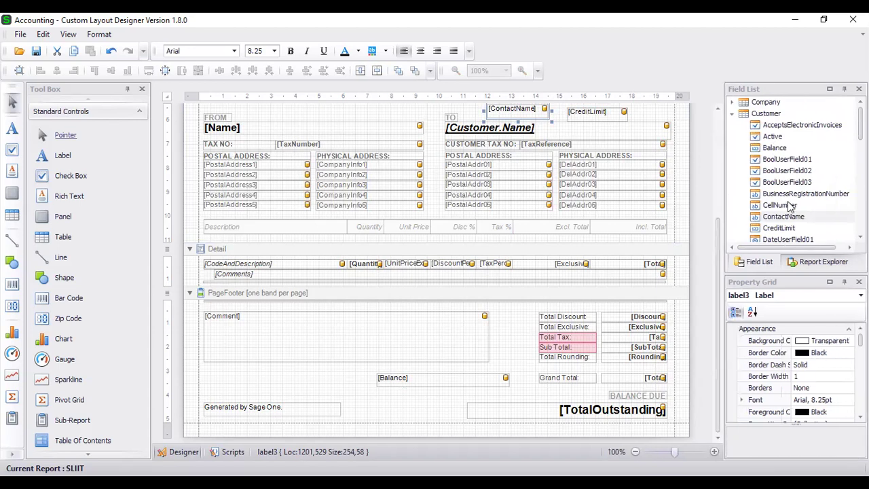
pyautogui.scroll(-12, 804, 192)
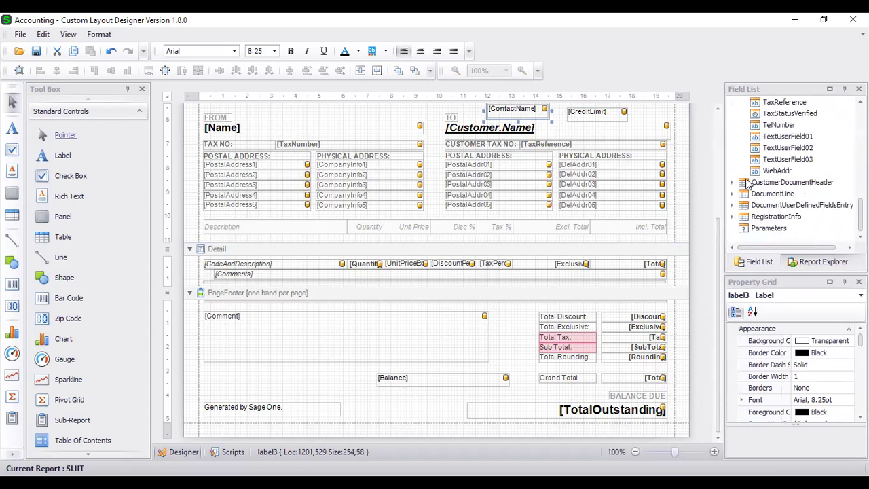
pyautogui.click(734, 183)
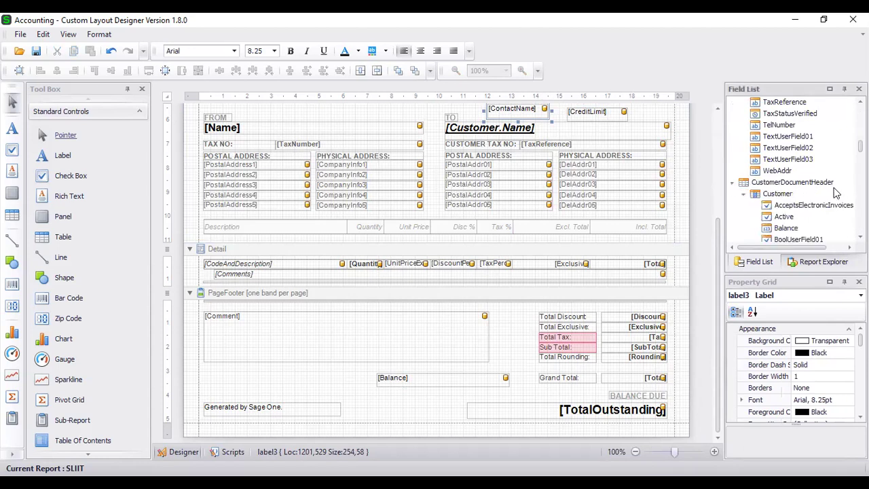
pyautogui.scroll(-8, 781, 135)
pyautogui.scroll(5, 779, 147)
pyautogui.scroll(1, 779, 147)
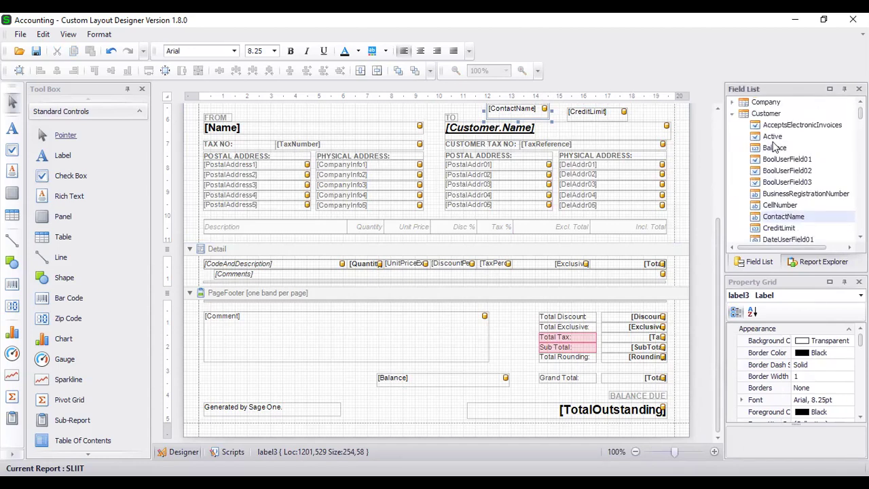
pyautogui.click(732, 103)
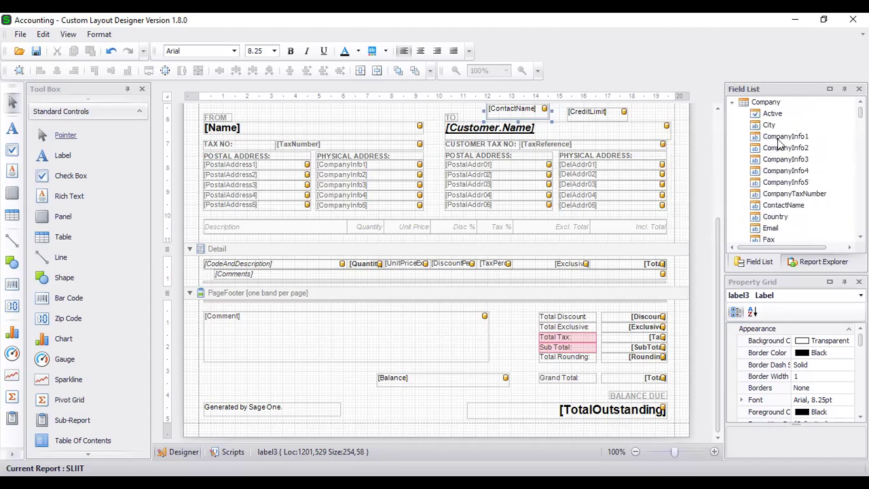
pyautogui.scroll(-4, 793, 136)
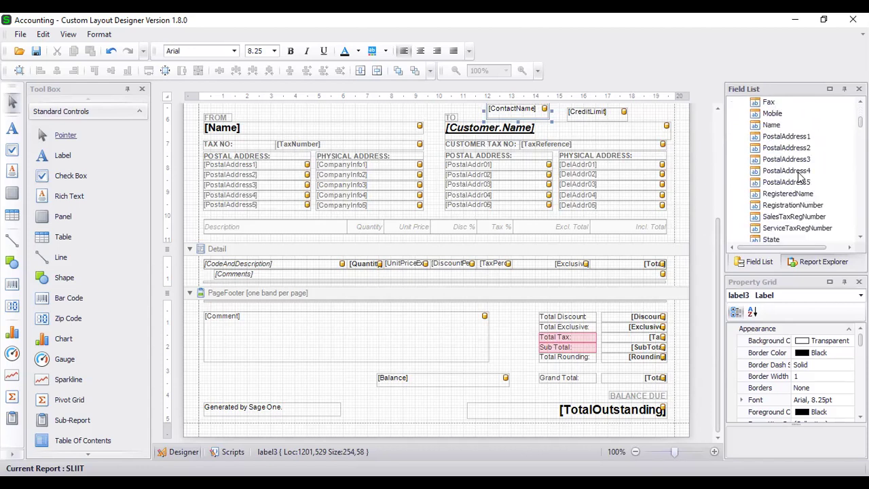
pyautogui.scroll(-2, 800, 177)
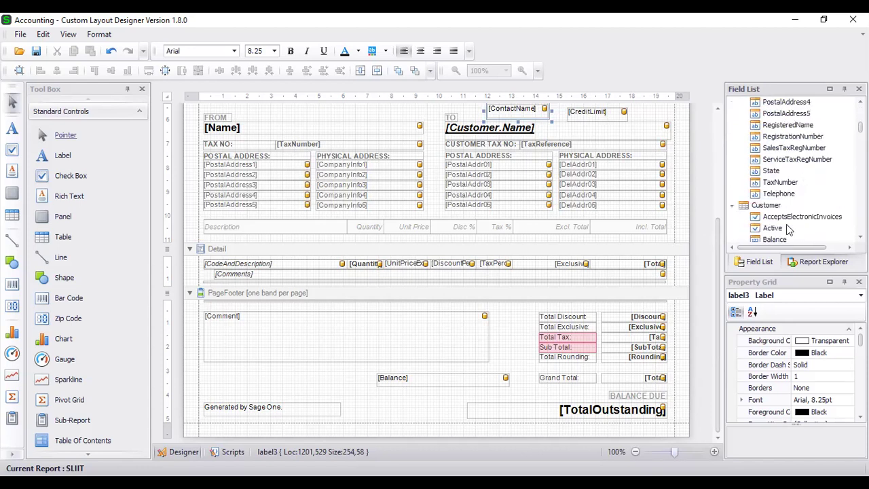
pyautogui.click(766, 205)
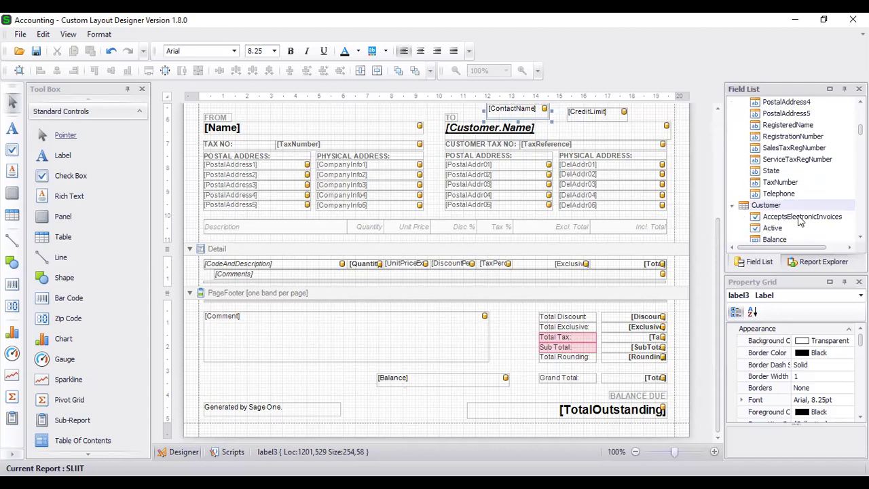
pyautogui.scroll(-15, 800, 219)
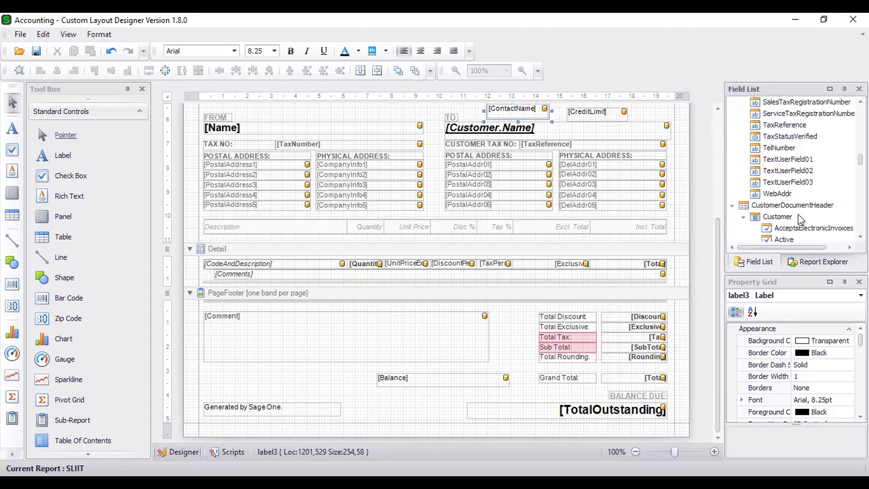
pyautogui.scroll(-1, 800, 219)
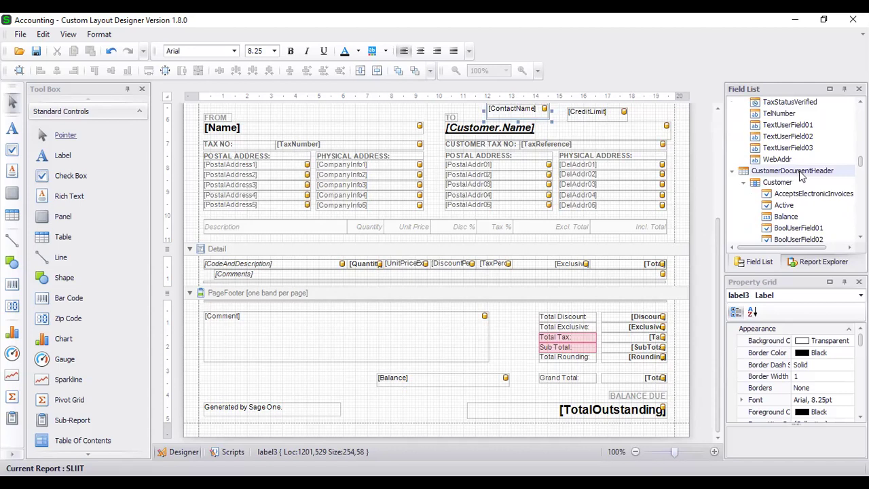
pyautogui.scroll(-1, 800, 177)
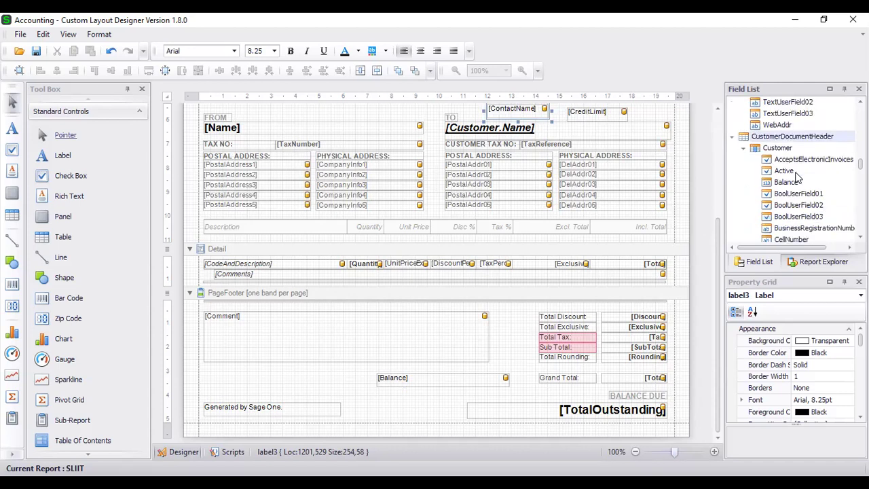
pyautogui.scroll(-2, 801, 178)
pyautogui.scroll(-10, 808, 199)
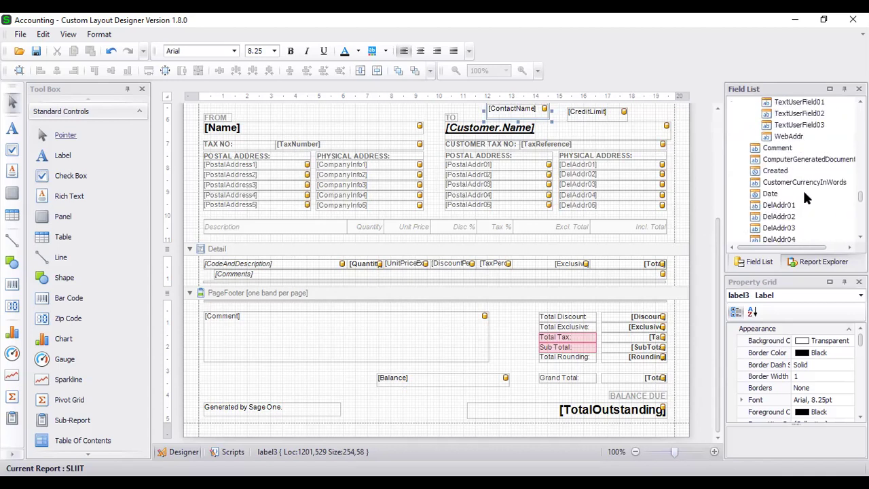
pyautogui.scroll(-1, 799, 187)
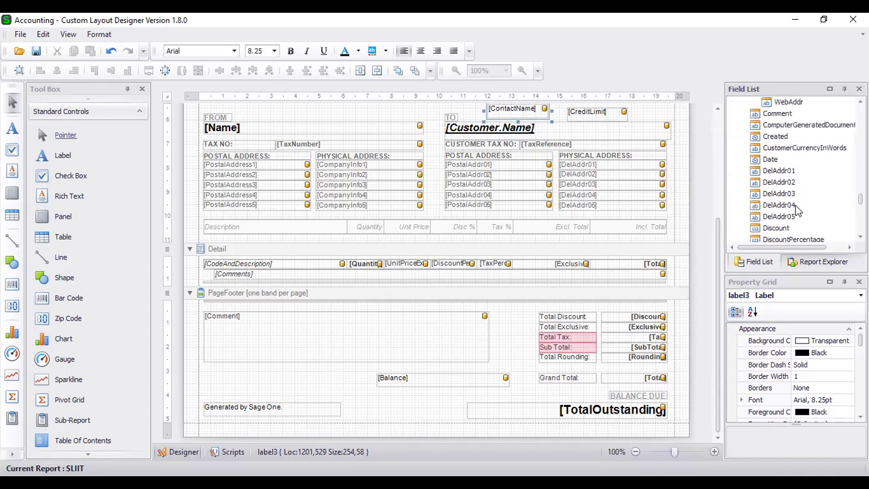
pyautogui.scroll(-1, 795, 224)
pyautogui.click(790, 228)
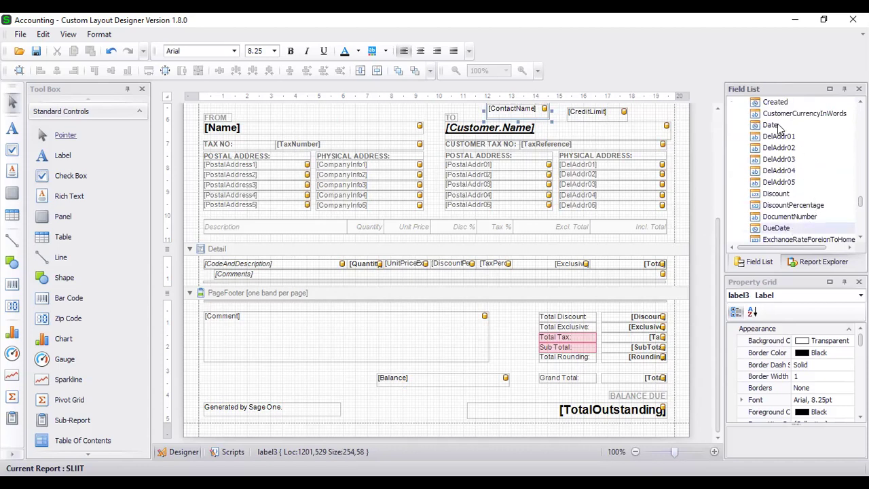
pyautogui.scroll(-2, 794, 163)
pyautogui.scroll(-3, 808, 197)
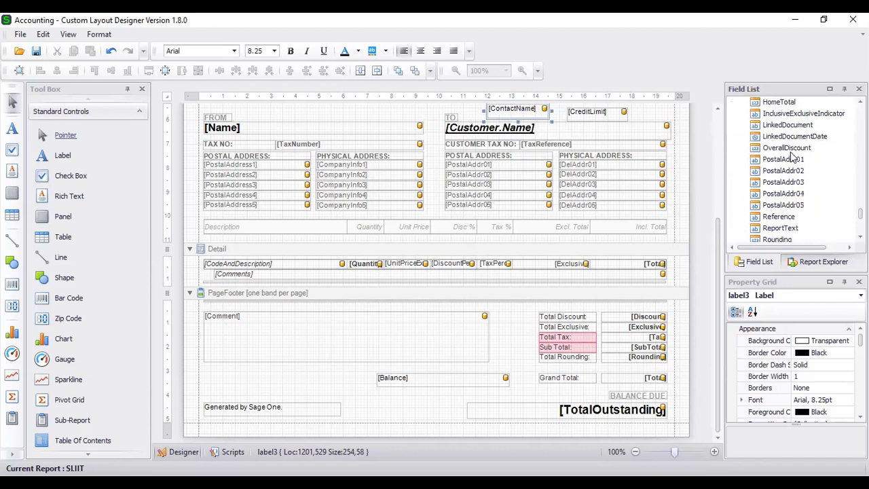
pyautogui.scroll(-2, 791, 157)
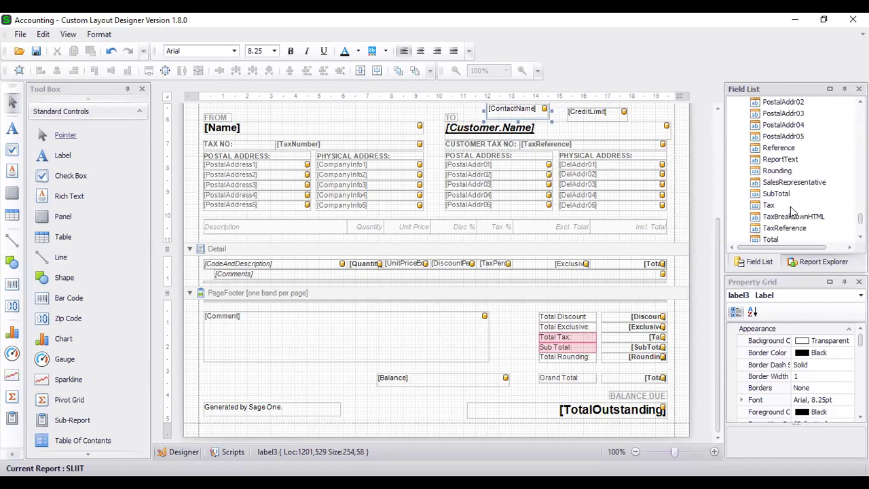
pyautogui.scroll(-2, 784, 211)
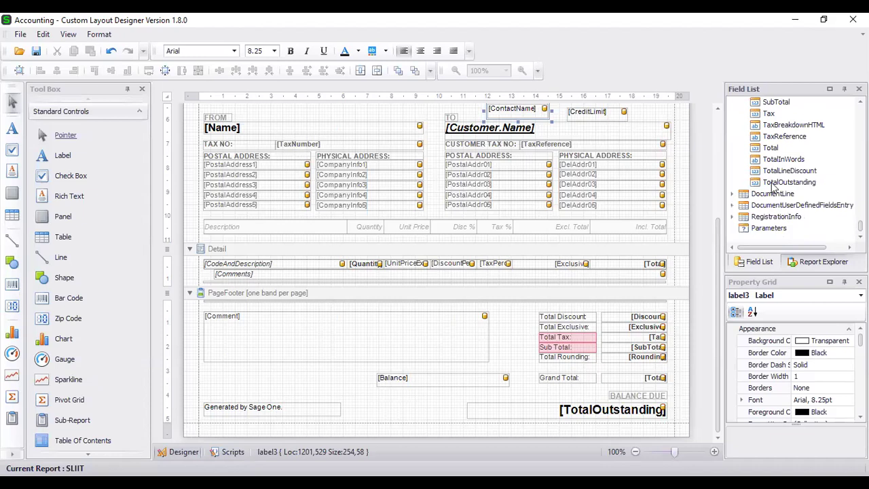
pyautogui.scroll(-10, 774, 189)
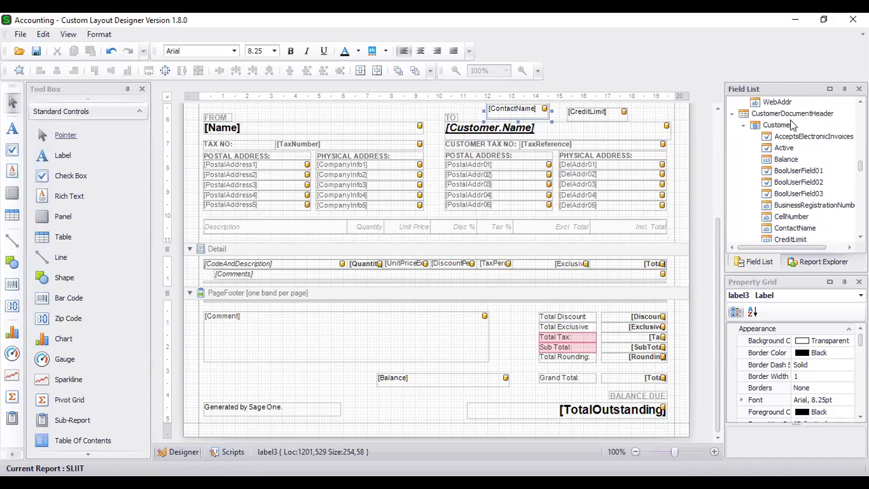
pyautogui.scroll(-15, 790, 166)
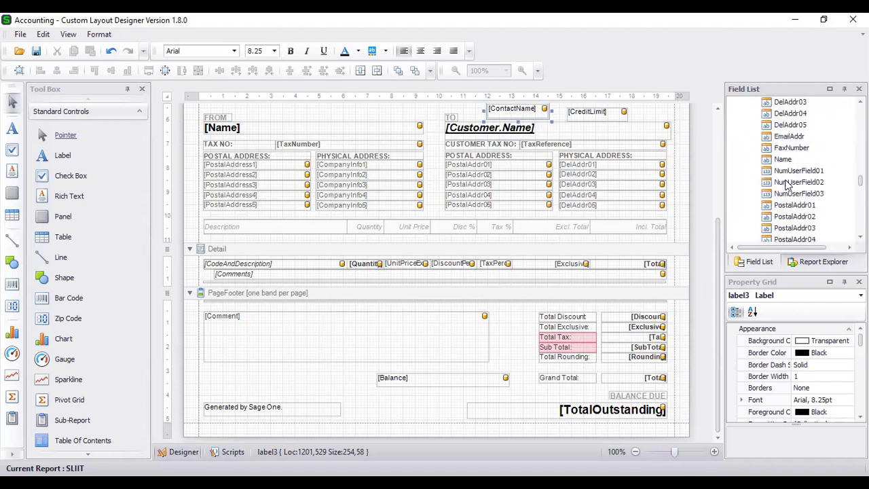
pyautogui.scroll(-15, 786, 187)
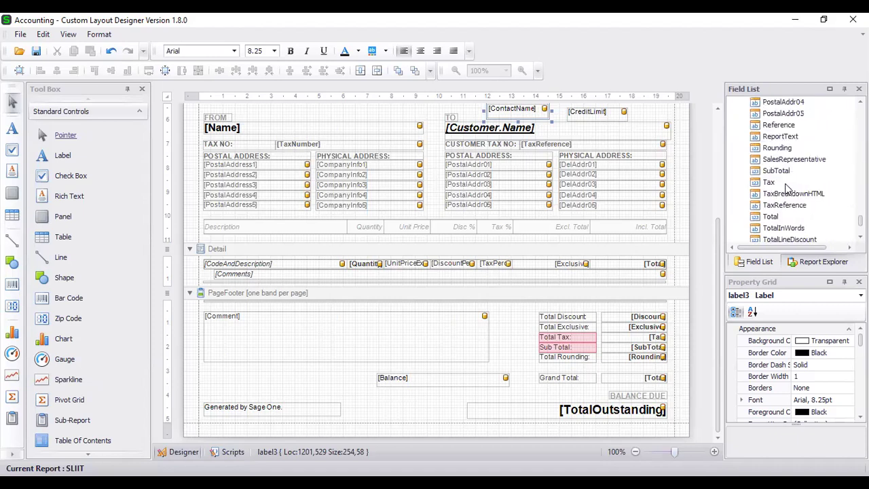
pyautogui.click(733, 194)
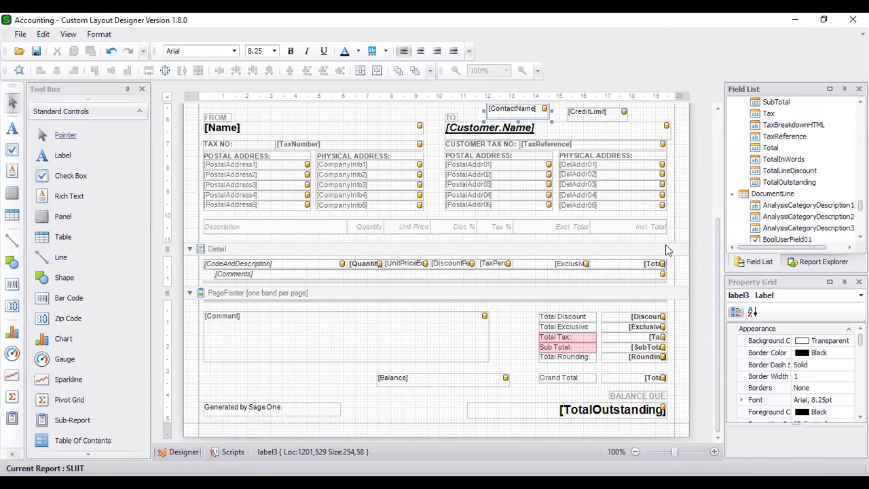
pyautogui.click(235, 255)
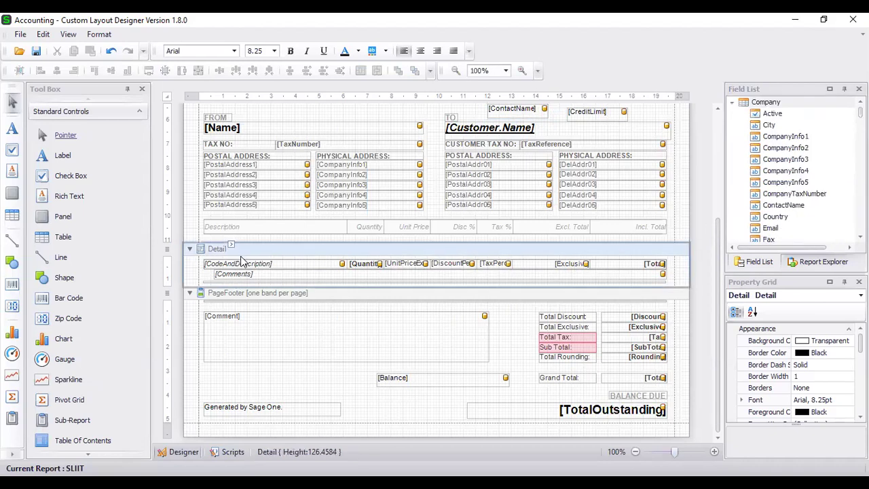
pyautogui.scroll(-10, 771, 198)
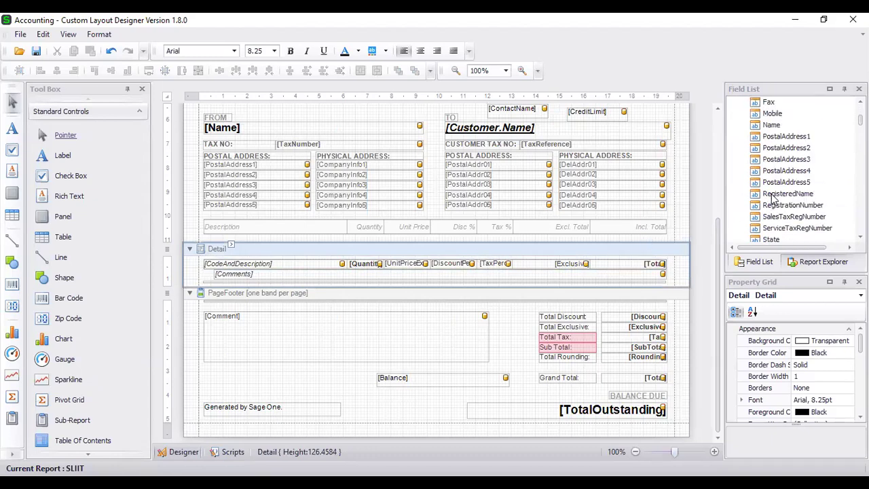
pyautogui.scroll(2, 772, 197)
pyautogui.scroll(-8, 773, 197)
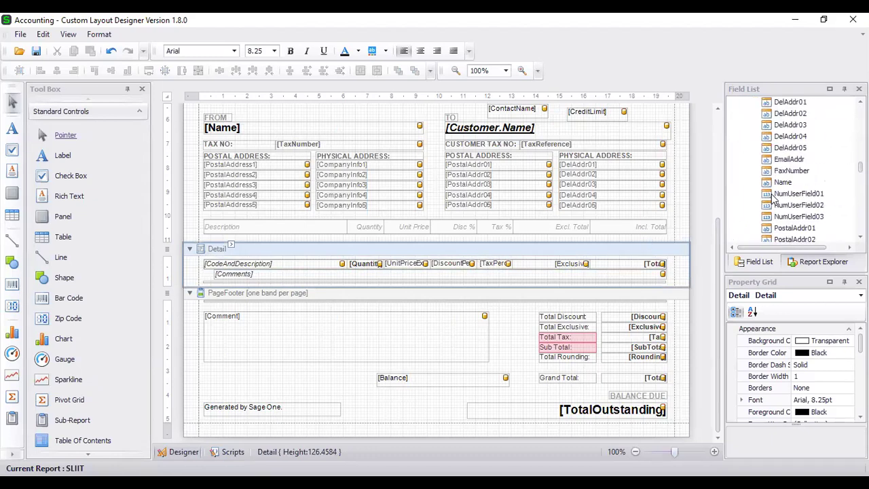
pyautogui.scroll(2, 773, 197)
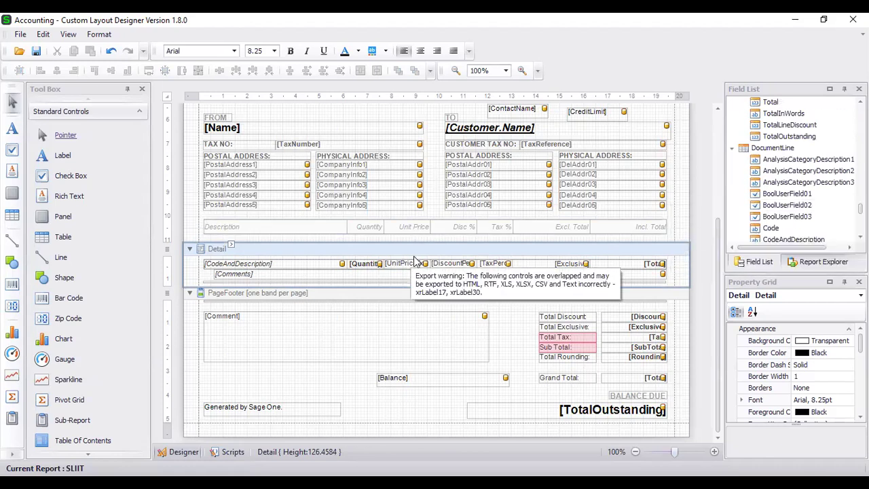
pyautogui.scroll(-5, 816, 195)
pyautogui.scroll(-4, 817, 195)
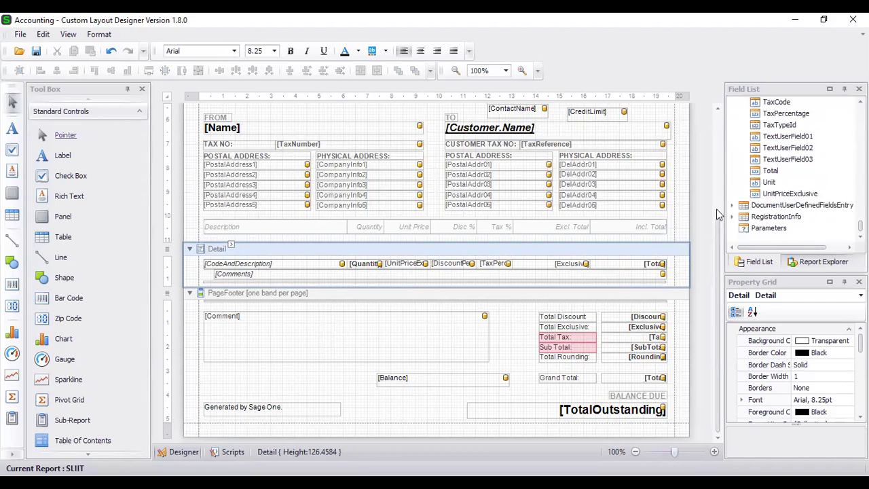
pyautogui.click(732, 206)
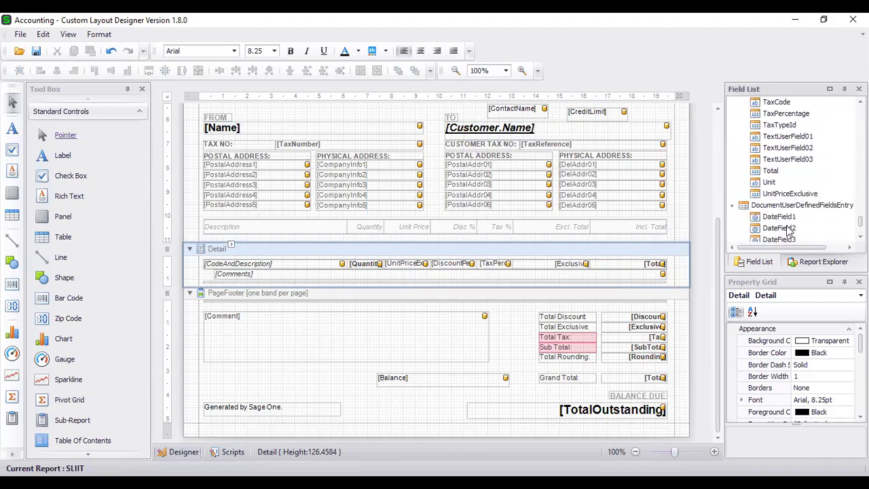
pyautogui.scroll(-3, 802, 218)
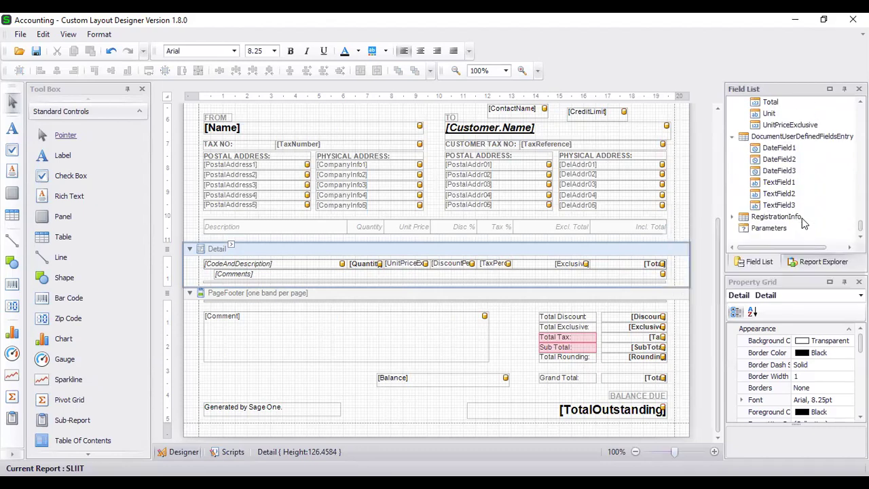
pyautogui.click(732, 216)
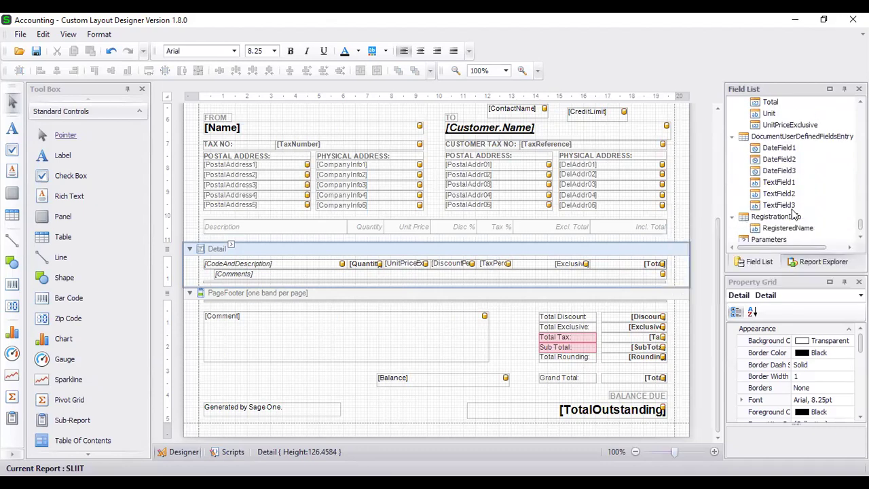
pyautogui.scroll(1, 793, 216)
pyautogui.scroll(4, 793, 216)
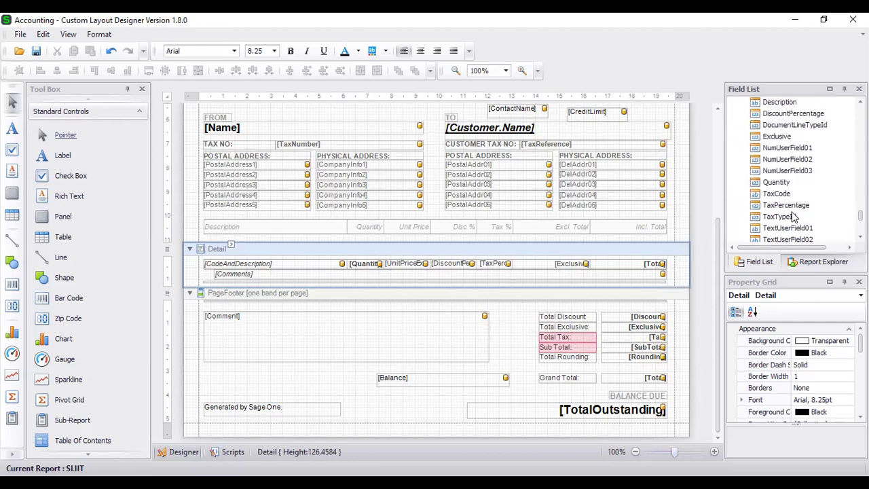
pyautogui.click(197, 327)
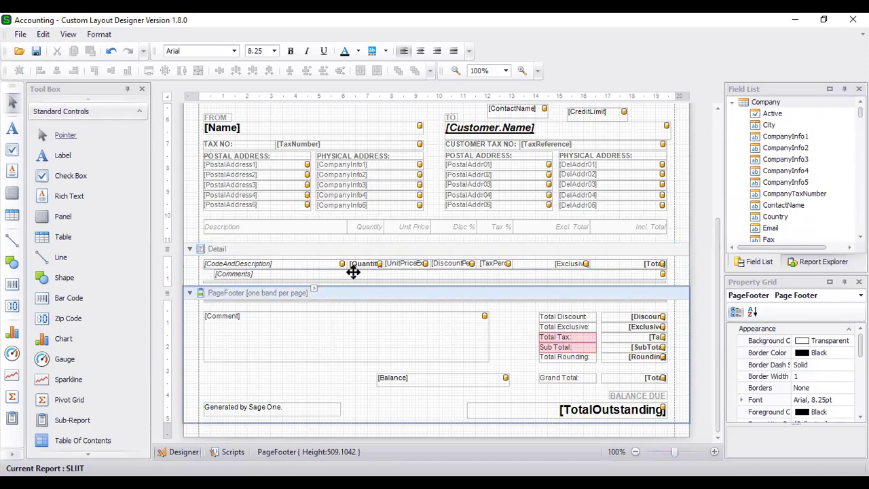
# Switch to the web Process Customer Quote page for QUO0000075 and scroll to its line items.
pyautogui.click(298, 270)
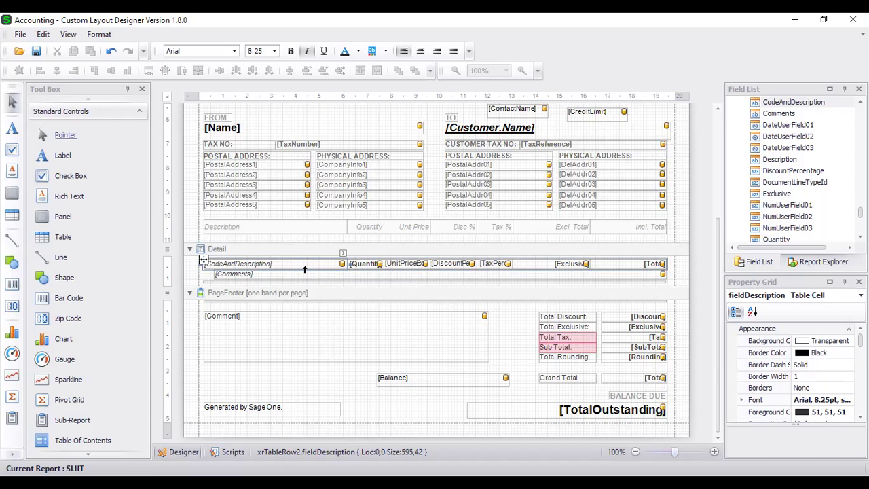
pyautogui.click(292, 274)
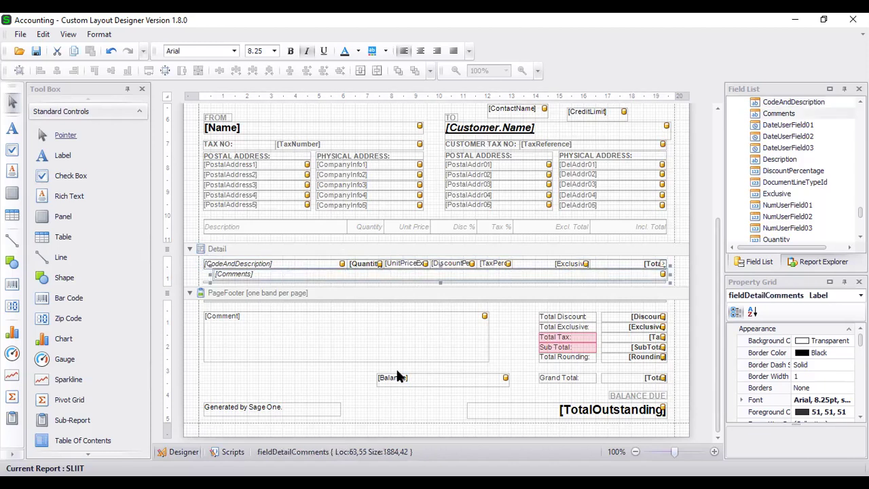
pyautogui.hotkey('alt', 'Tab')
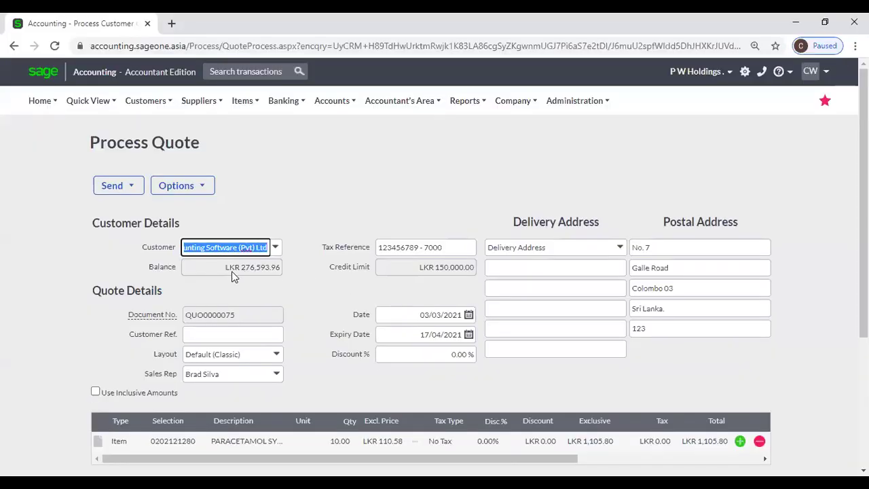
pyautogui.scroll(-3, 232, 275)
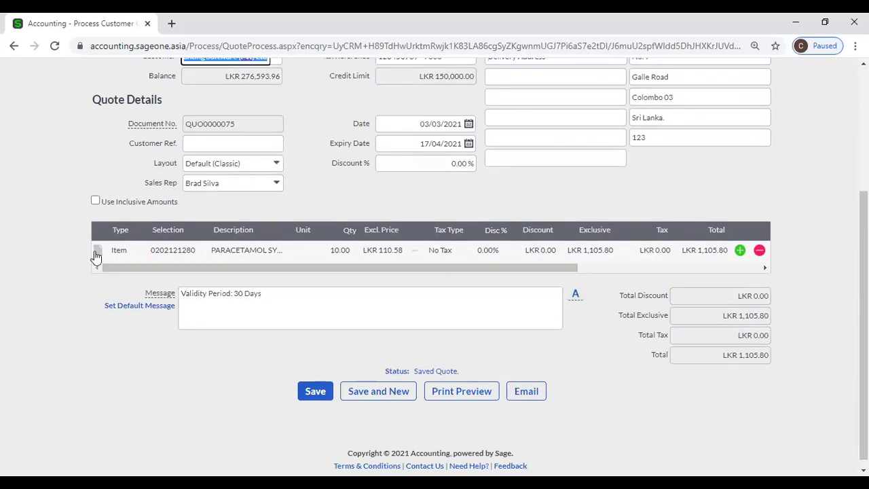
# Add the comment 'Serial No. 123' to the paracetamol line and add an empty second item line.
pyautogui.click(96, 253)
pyautogui.click(122, 277)
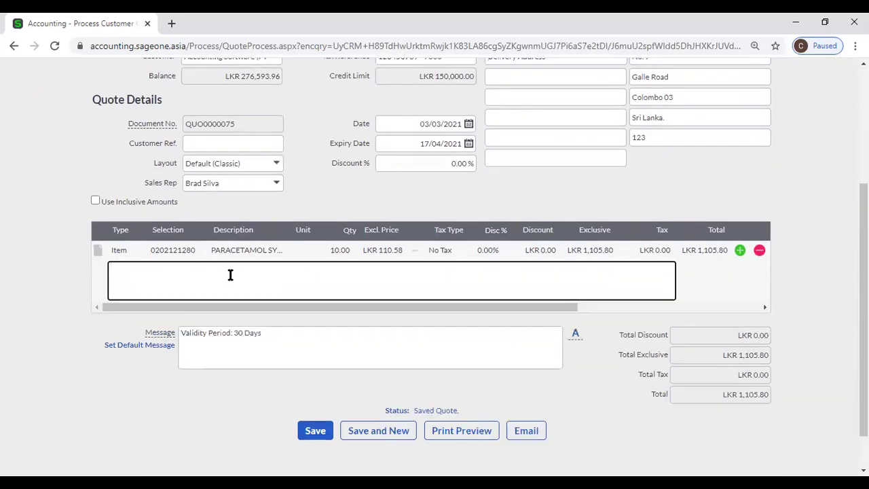
pyautogui.click(99, 253)
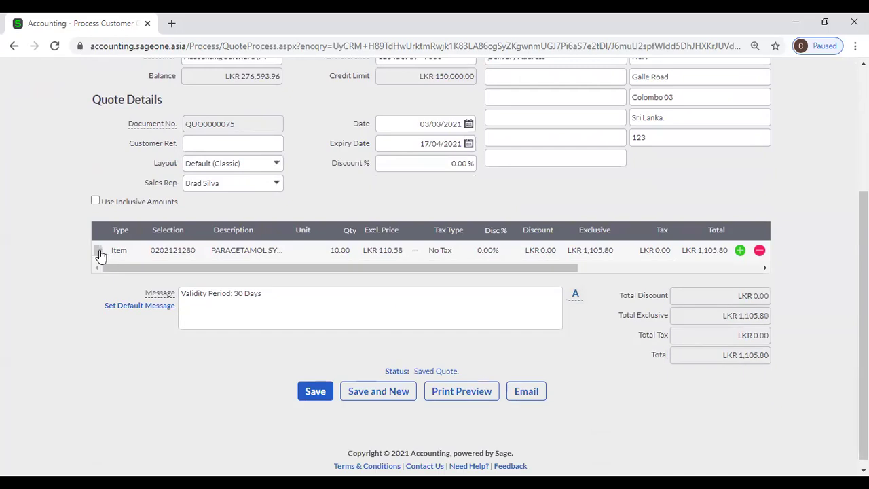
pyautogui.click(99, 253)
pyautogui.click(130, 272)
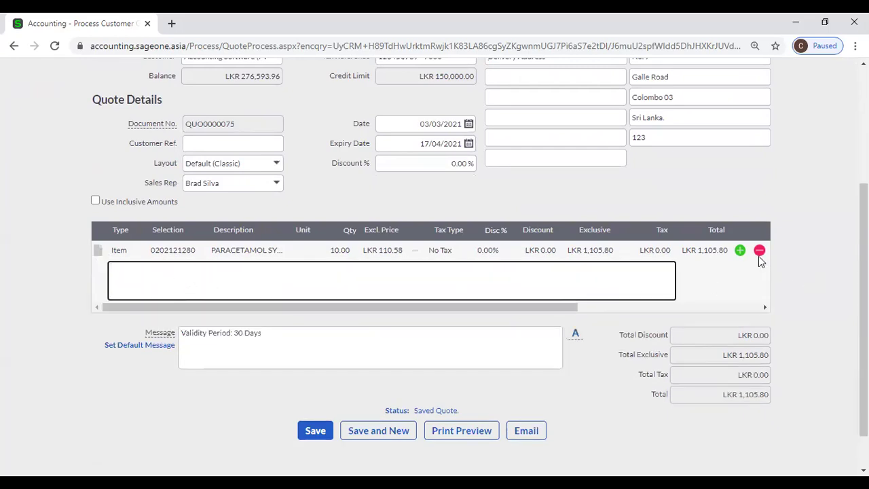
pyautogui.click(740, 251)
pyautogui.click(157, 264)
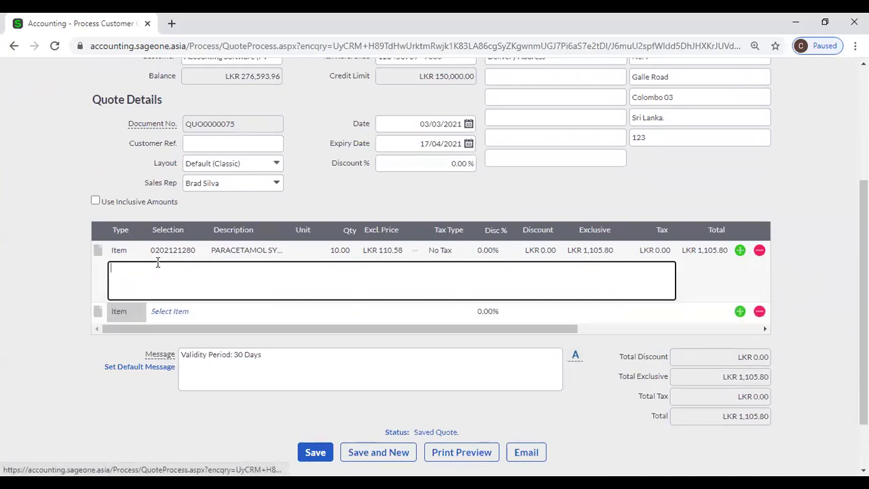
pyautogui.write('Comm')
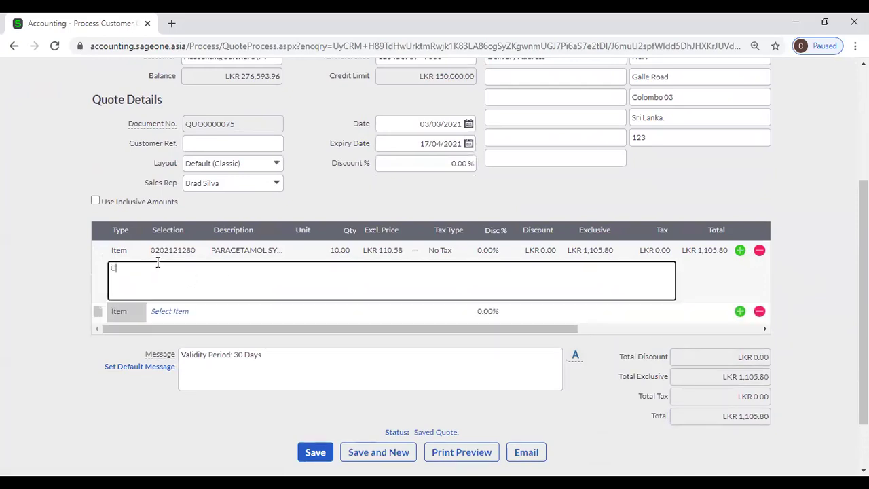
pyautogui.press('BackSpace')
pyautogui.press('BackSpace')
pyautogui.press('BackSpace')
pyautogui.press('BackSpace')
pyautogui.write('Serial No. 123')
pyautogui.click(98, 313)
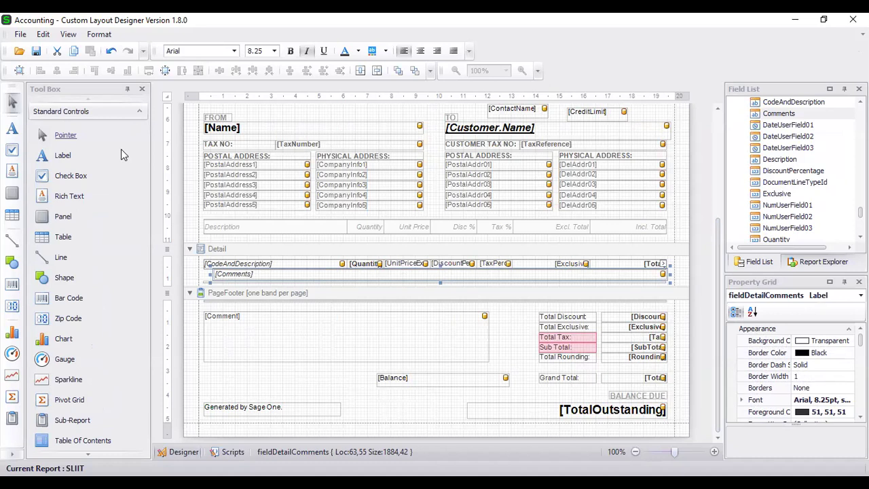
# Move the NUMBER: label and its [DocumentNumber] field lower in the page header.
pyautogui.scroll(-2, 99, 181)
pyautogui.scroll(2, 103, 180)
pyautogui.scroll(4, 335, 270)
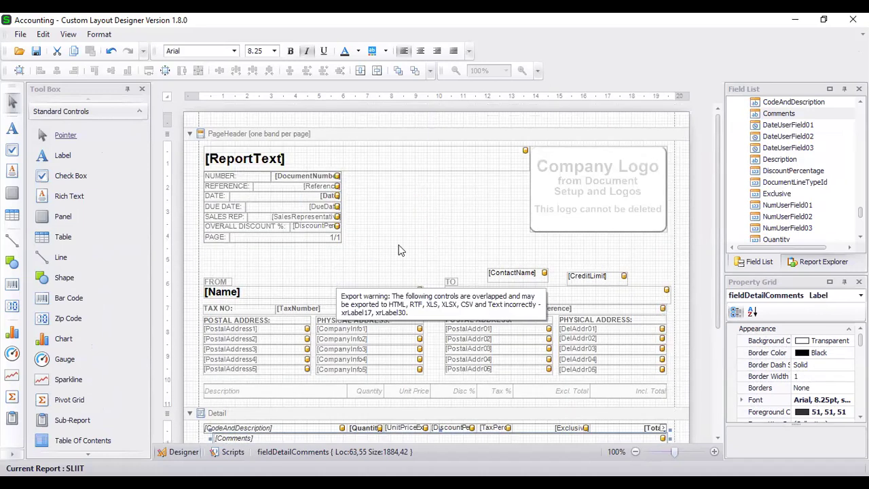
pyautogui.click(405, 218)
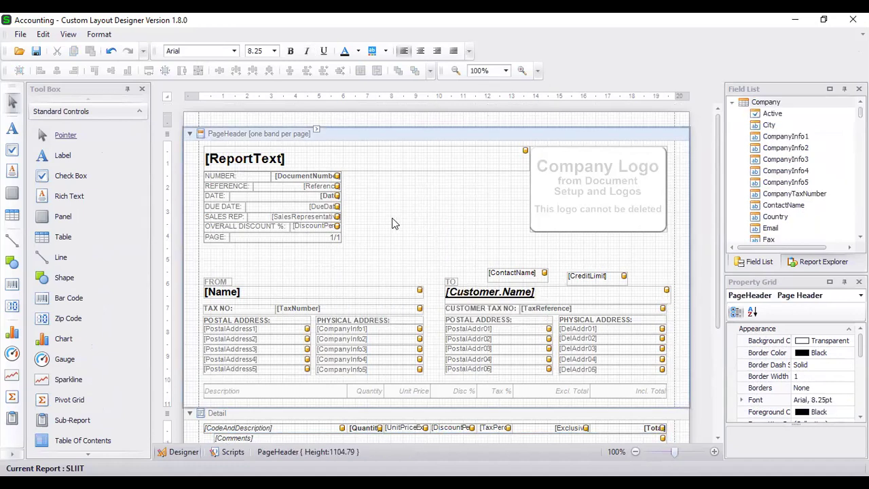
pyautogui.click(242, 174)
pyautogui.moveTo(248, 192); pyautogui.dragTo(396, 245)
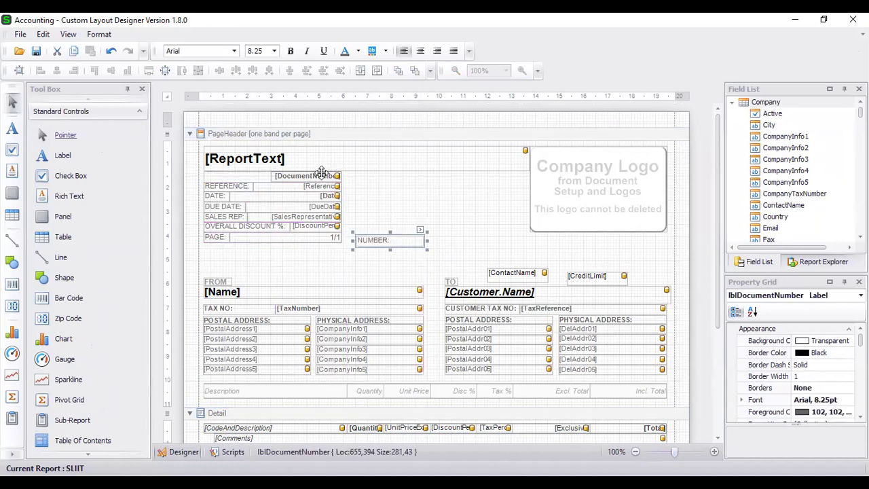
pyautogui.moveTo(322, 173); pyautogui.dragTo(502, 239)
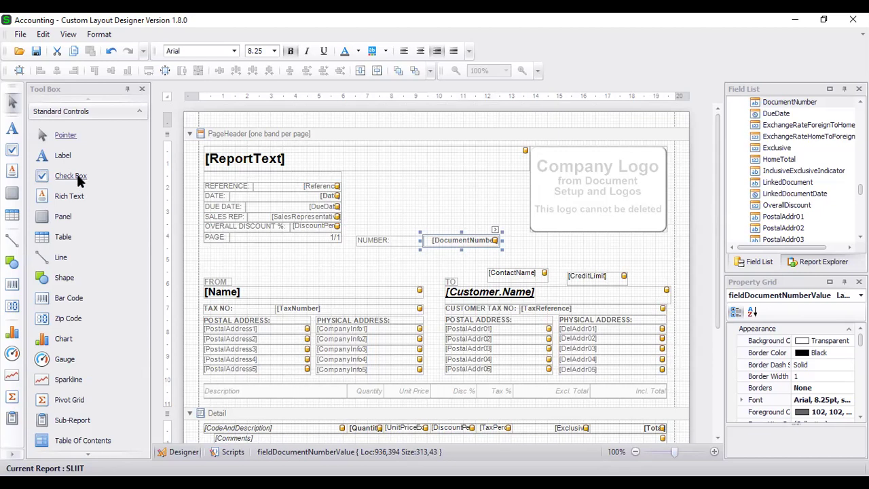
# Add a new page-header label reading 'Invoice No.'.
pyautogui.moveTo(67, 153); pyautogui.dragTo(390, 203)
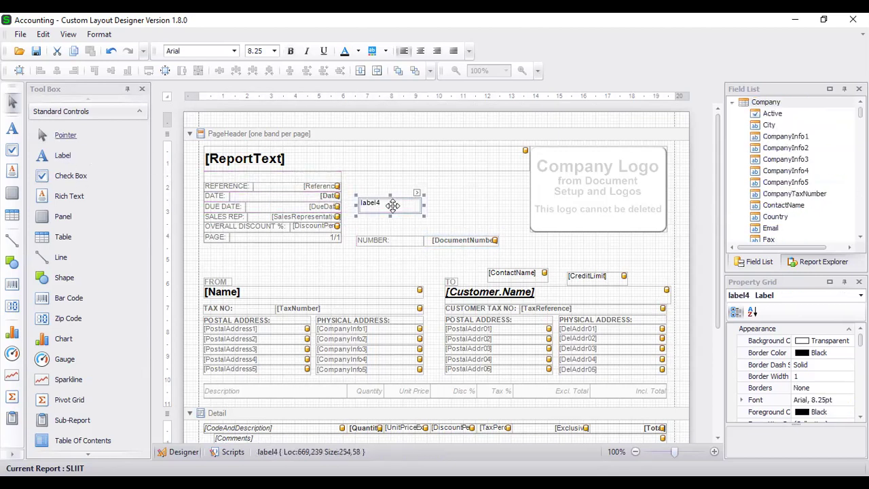
pyautogui.doubleClick(394, 206)
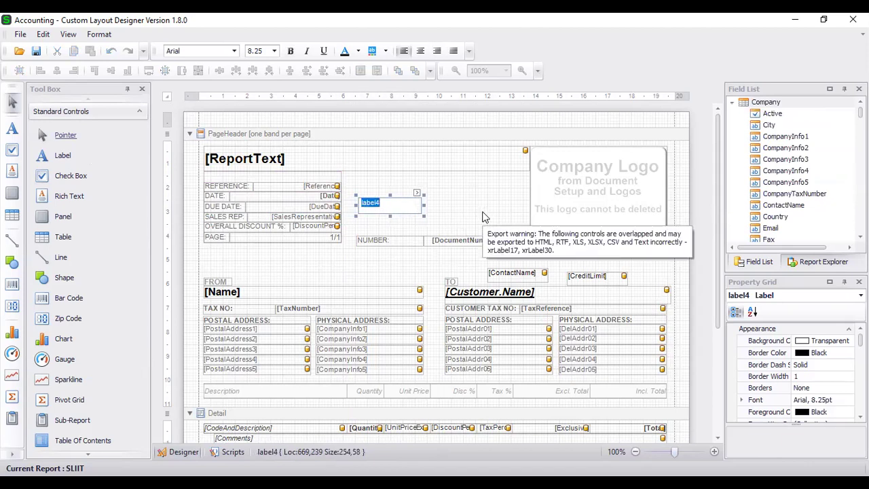
pyautogui.press('BackSpace')
pyautogui.write('Invoice No.')
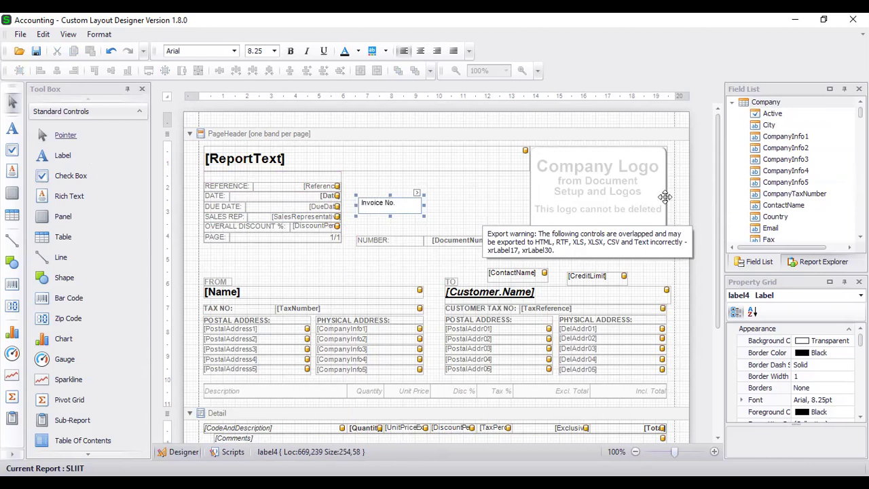
# Drag a DocumentNumber field from the Field List beside the Invoice No. label.
pyautogui.click(481, 208)
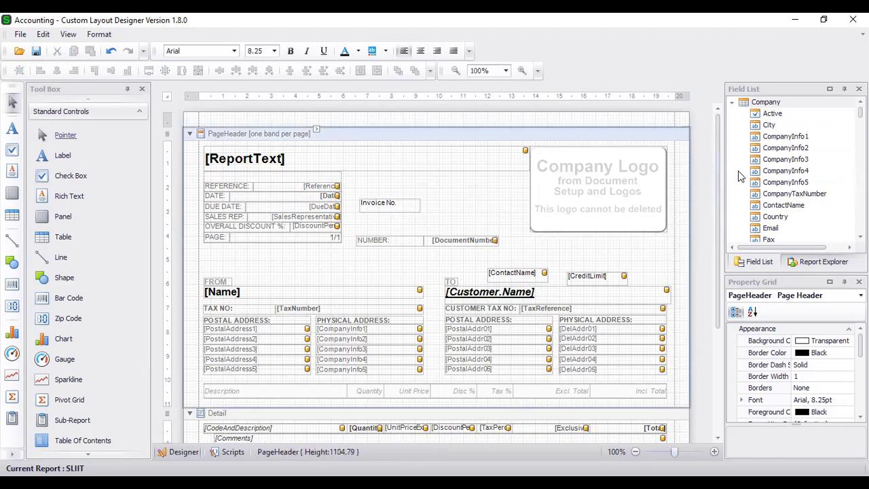
pyautogui.click(732, 102)
pyautogui.click(732, 113)
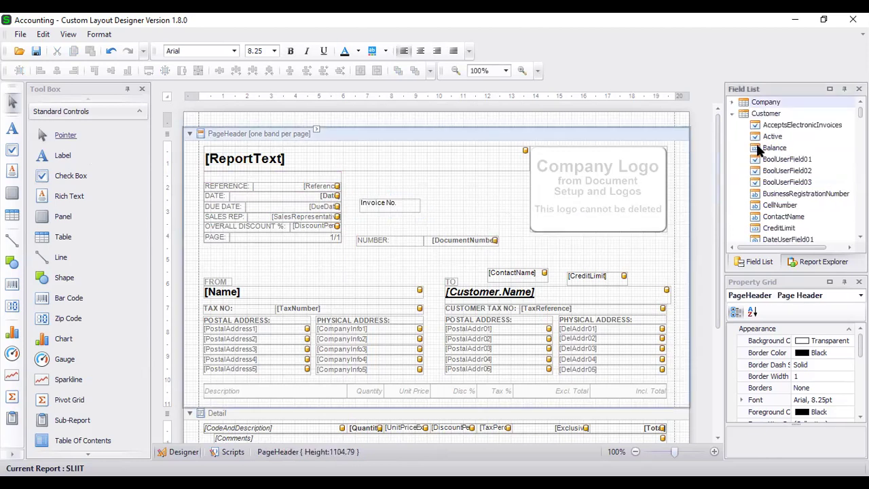
pyautogui.scroll(-15, 758, 151)
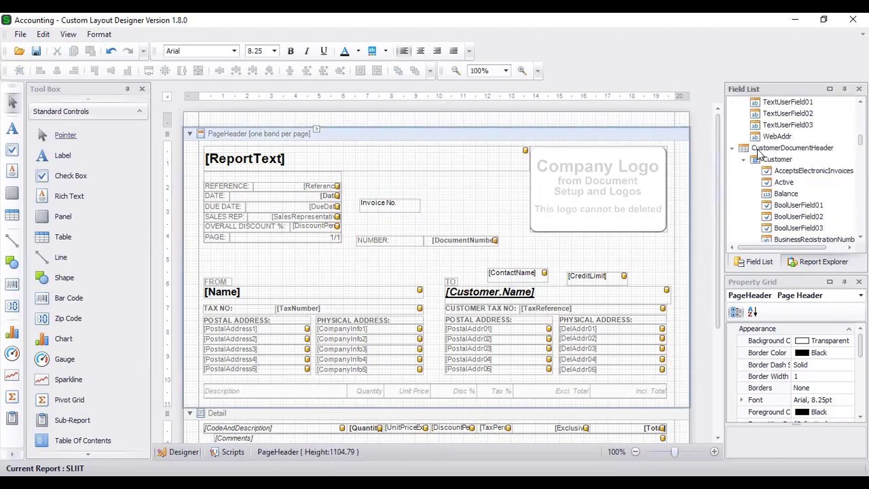
pyautogui.scroll(-3, 783, 177)
pyautogui.scroll(-3, 793, 197)
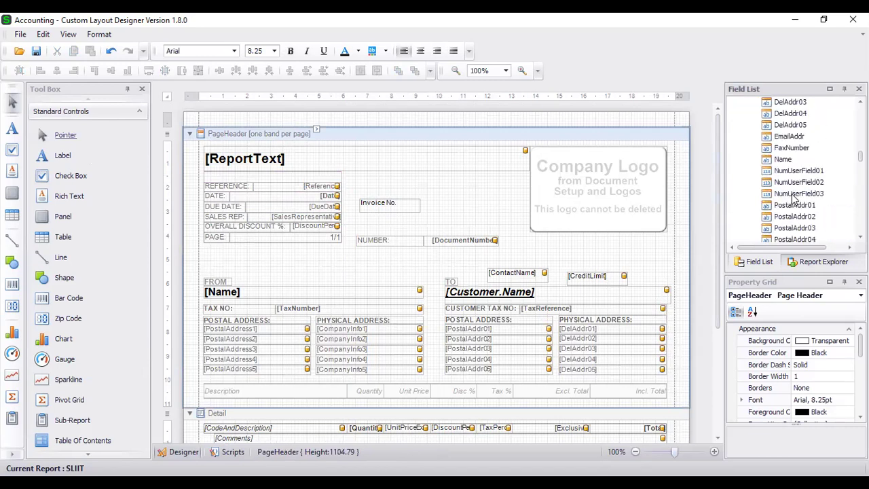
pyautogui.scroll(2, 793, 197)
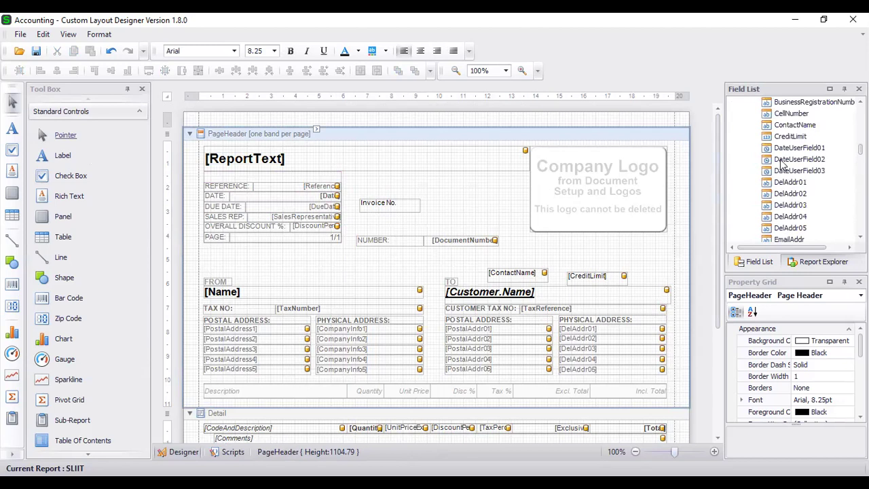
pyautogui.scroll(-1, 805, 207)
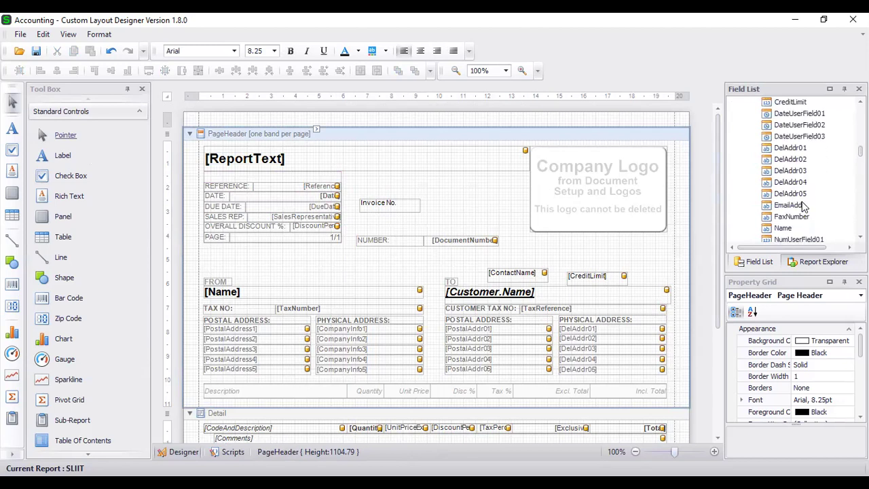
pyautogui.scroll(-4, 805, 207)
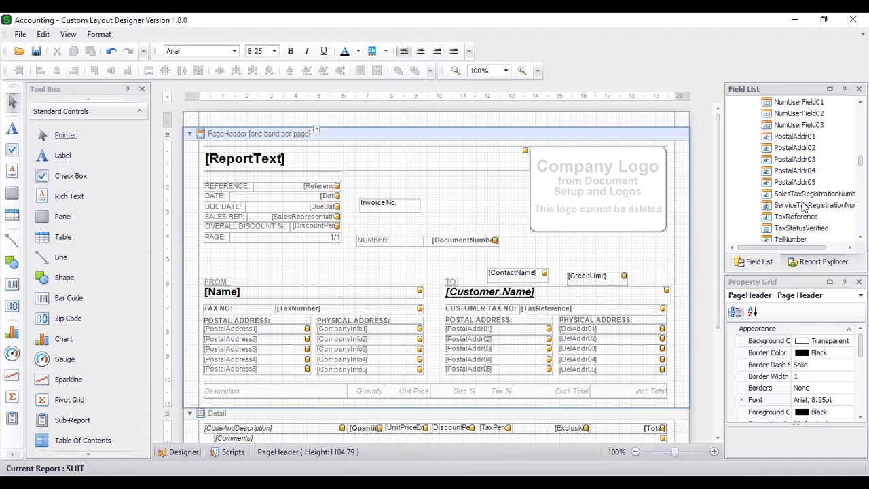
pyautogui.scroll(-3, 804, 207)
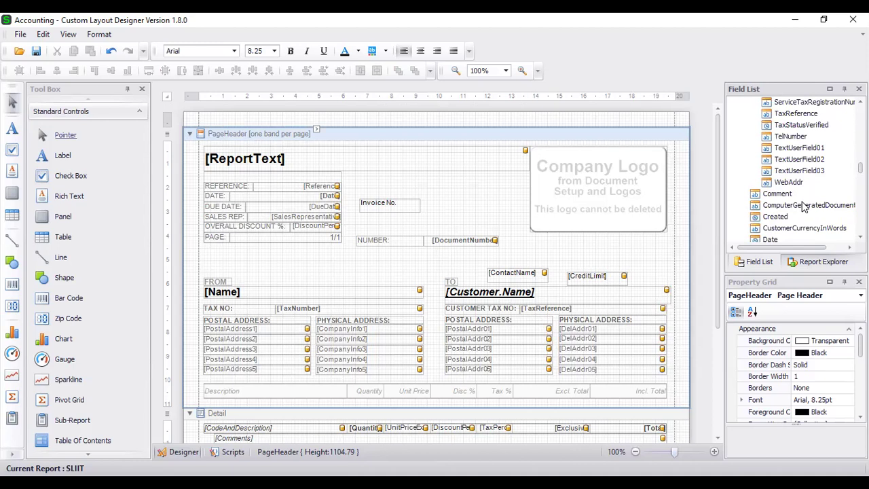
pyautogui.scroll(-3, 804, 207)
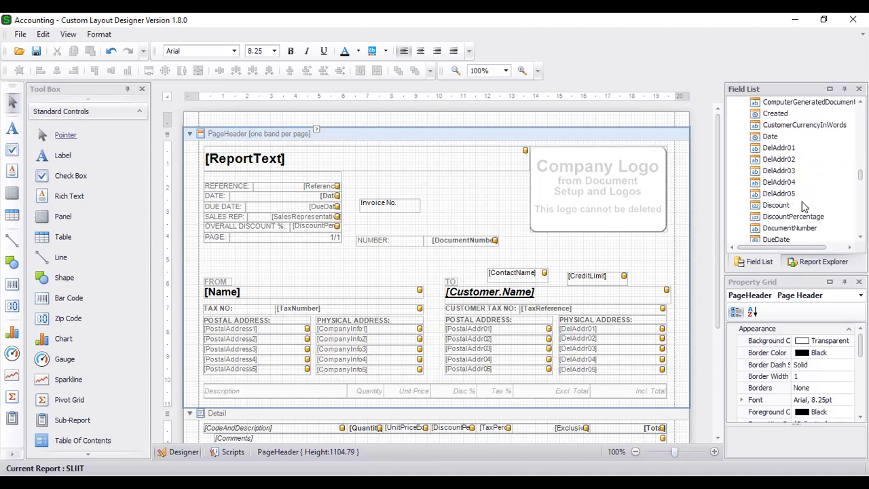
pyautogui.moveTo(805, 228); pyautogui.dragTo(448, 206)
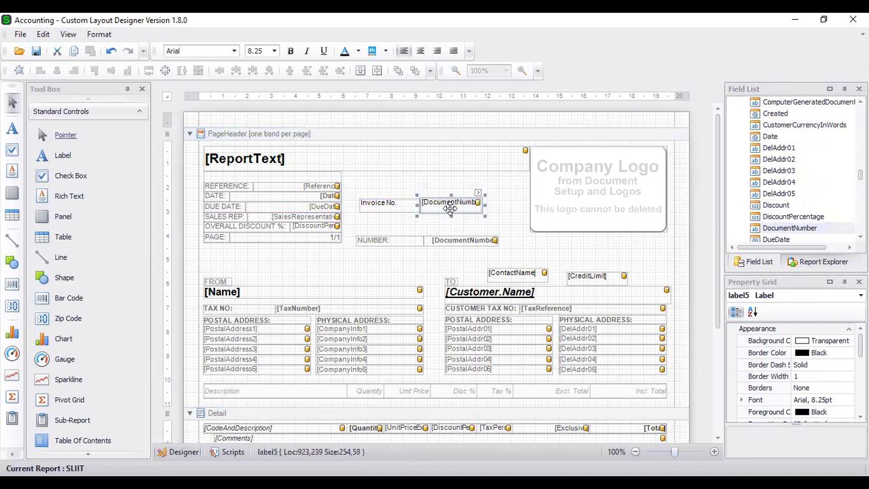
# Delete the old NUMBER: label and its [DocumentNumber] field.
pyautogui.moveTo(395, 231); pyautogui.dragTo(470, 273)
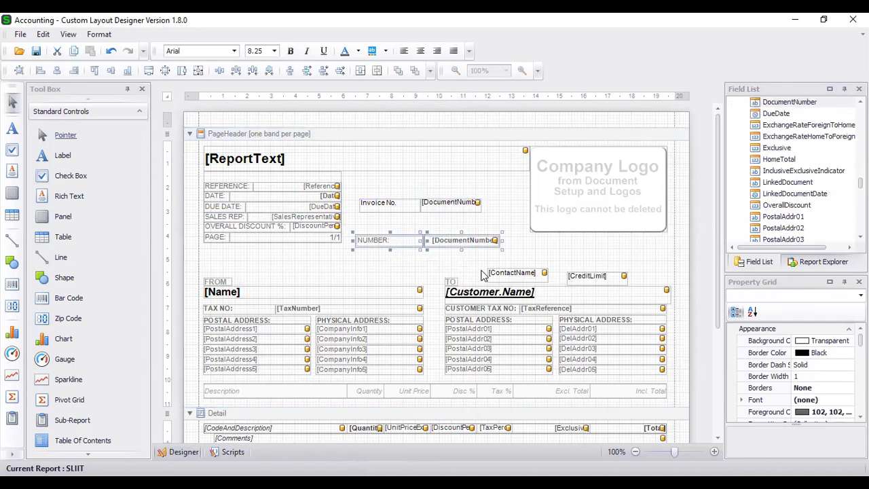
pyautogui.press('Delete')
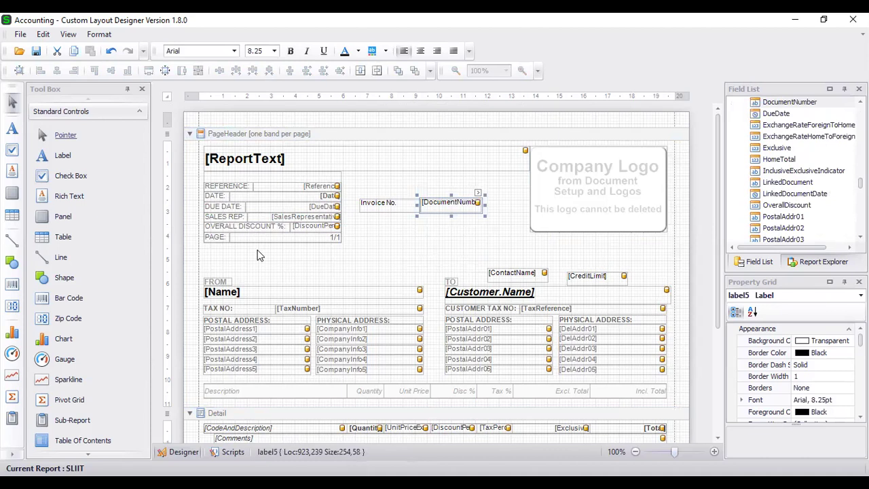
pyautogui.click(313, 256)
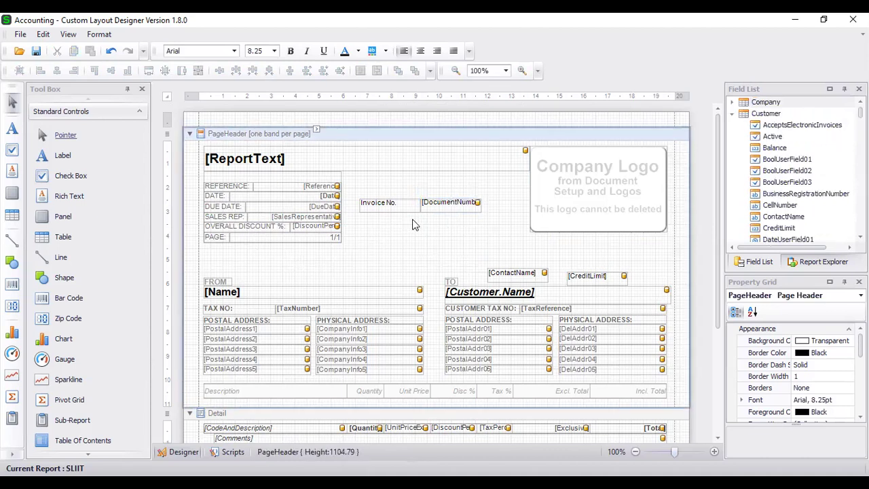
# Change the Invoice No. label to read 'Quotation No.'.
pyautogui.doubleClick(390, 206)
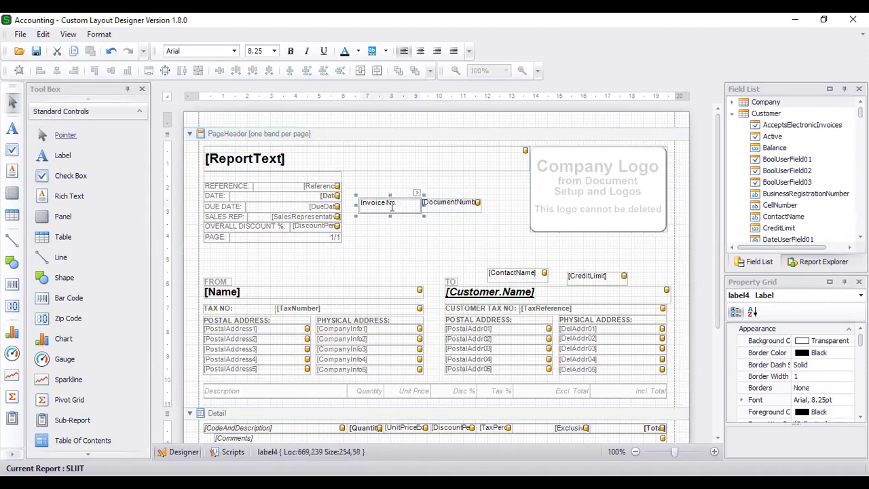
pyautogui.moveTo(384, 204); pyautogui.dragTo(352, 203)
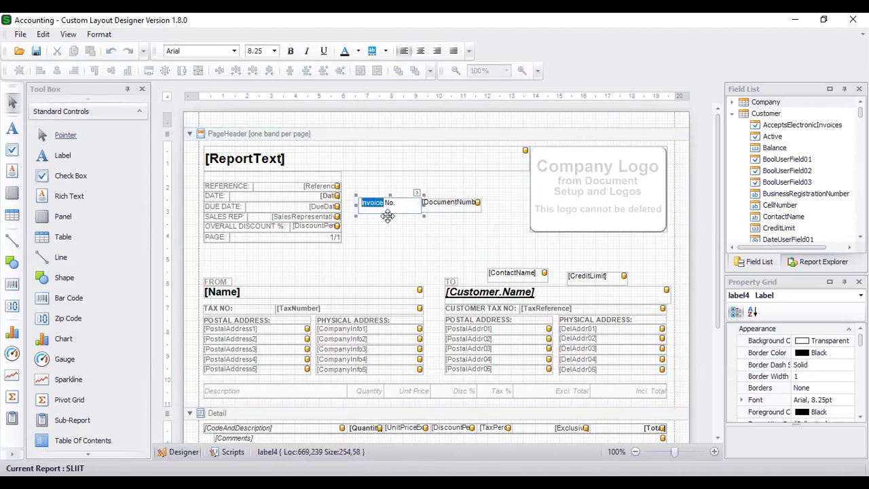
pyautogui.write('Qu')
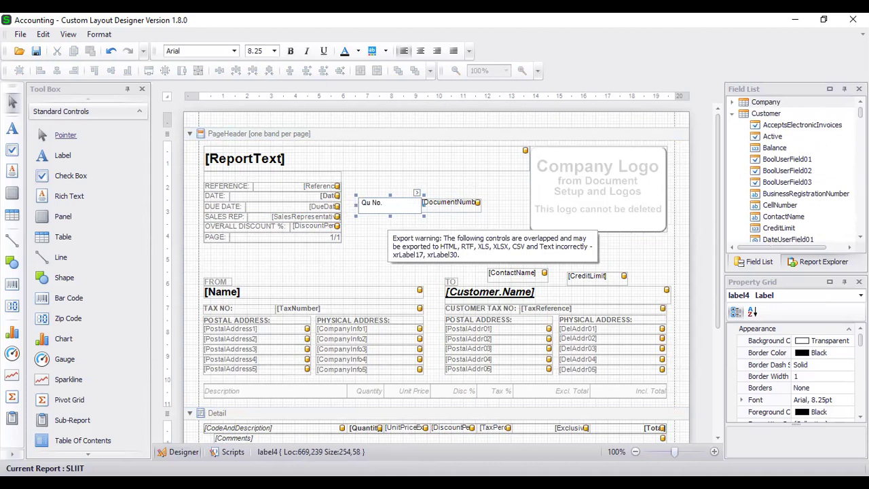
pyautogui.write('otation')
# Add a new 'Quotation Date' label directly below the Quotation No. label.
pyautogui.click(387, 241)
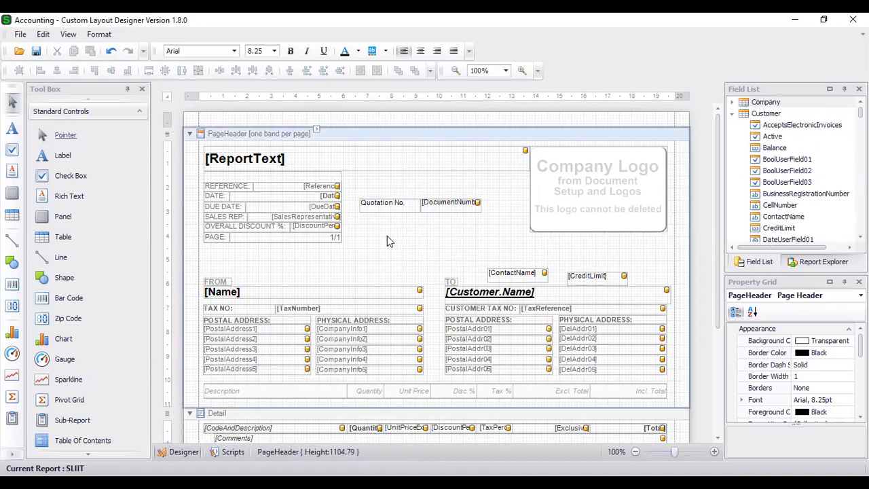
pyautogui.click(384, 209)
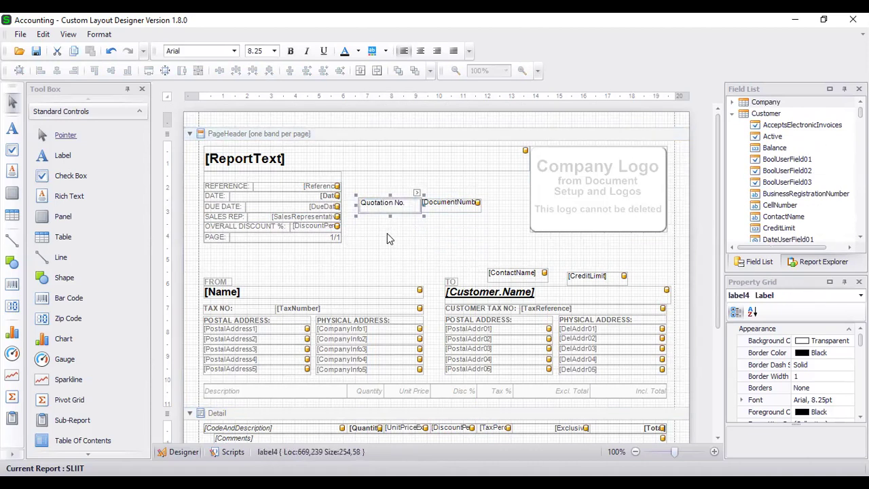
pyautogui.click(379, 230)
pyautogui.hotkey('ctrl', 'v')
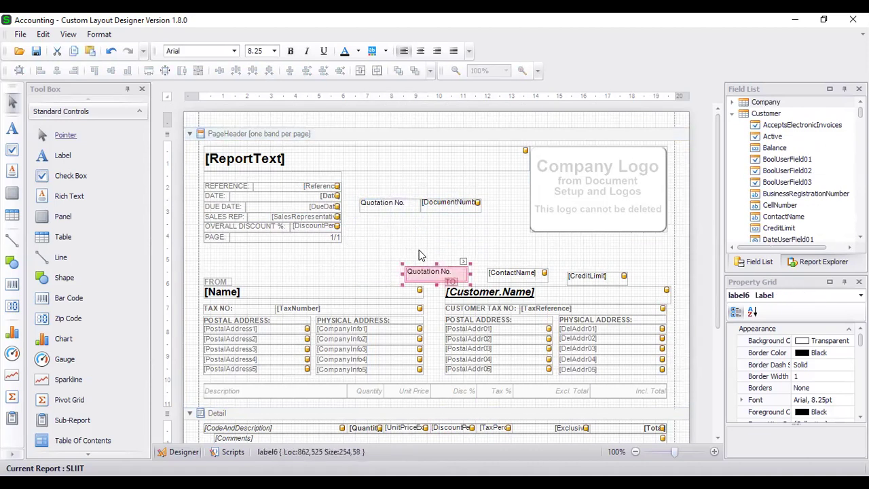
pyautogui.moveTo(414, 273); pyautogui.dragTo(368, 223)
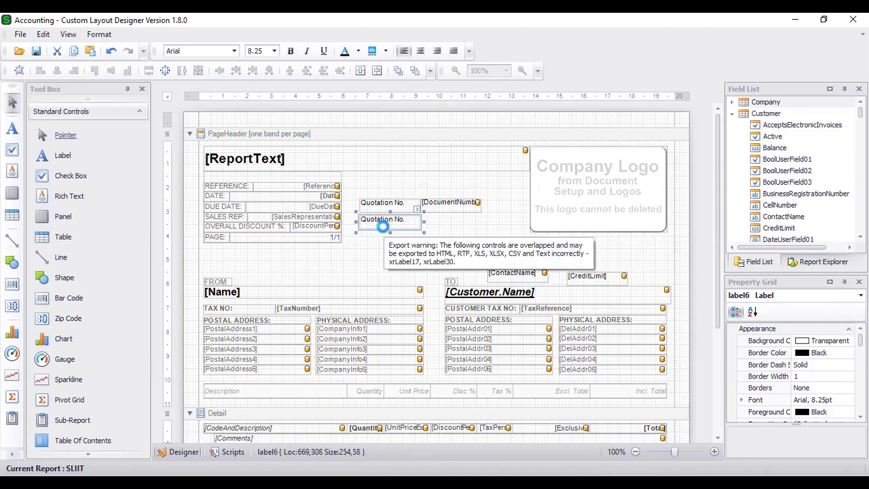
pyautogui.press('Delete')
pyautogui.moveTo(61, 155); pyautogui.dragTo(391, 224)
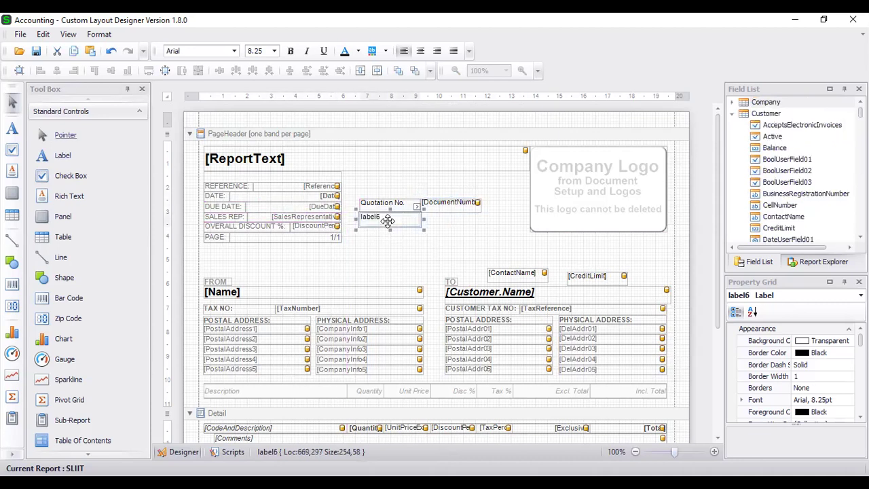
pyautogui.doubleClick(400, 224)
pyautogui.write('Quotation Date')
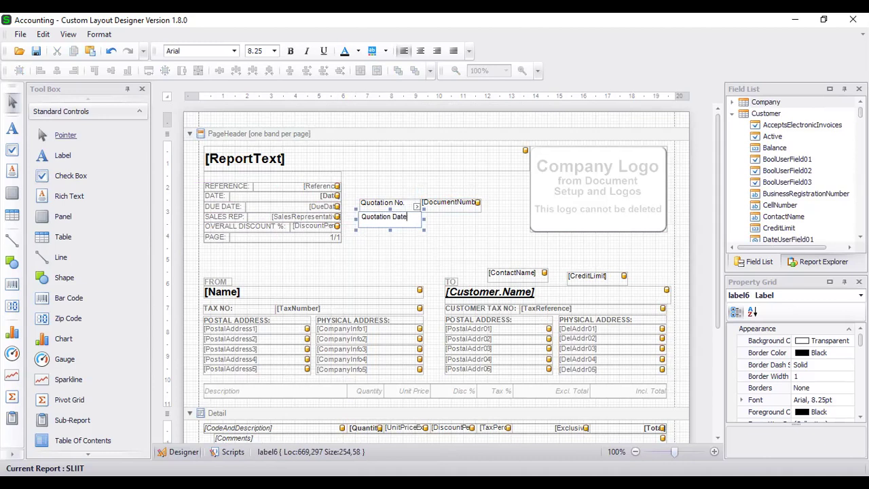
pyautogui.click(477, 223)
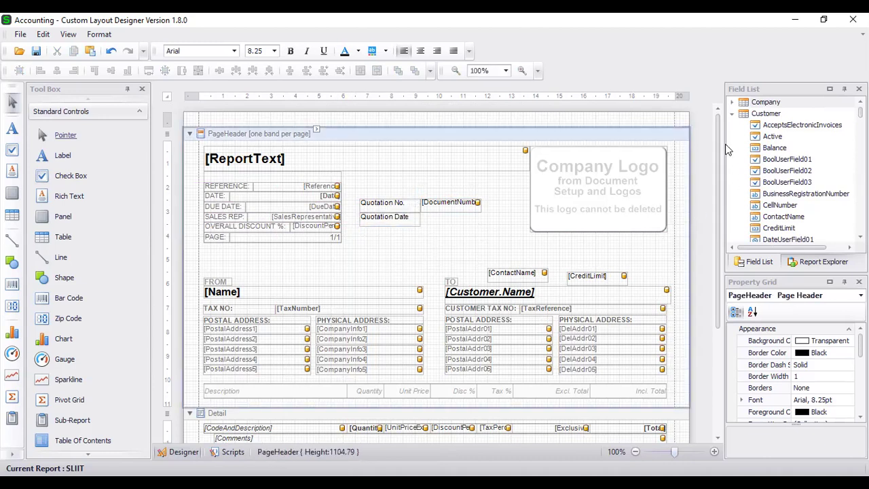
# Drag the document's Date field from the Field List beside the Quotation Date label.
pyautogui.click(732, 114)
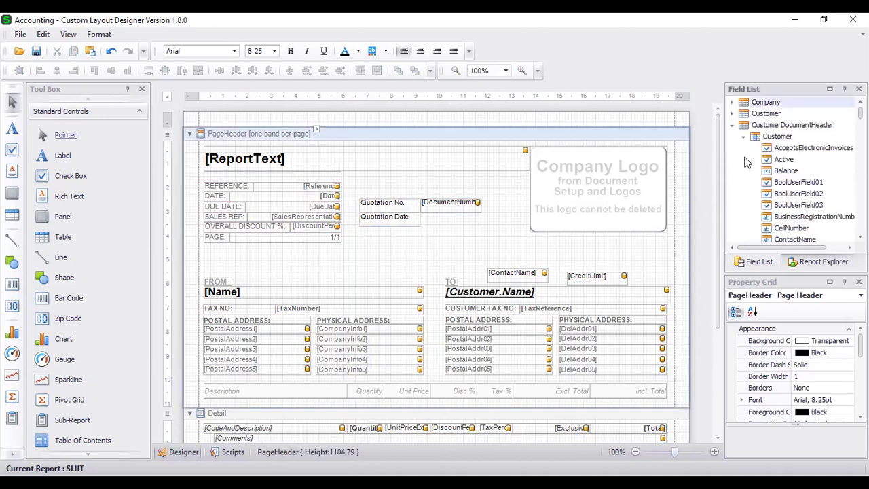
pyautogui.scroll(-3, 785, 170)
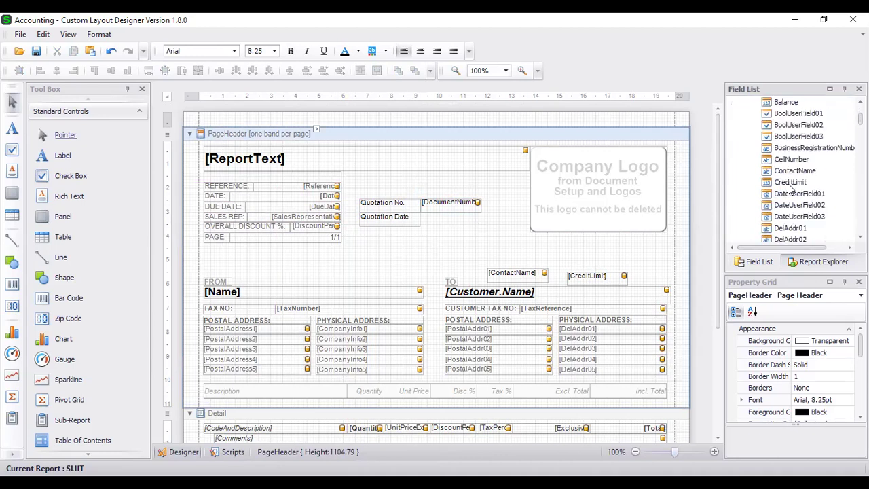
pyautogui.scroll(-2, 789, 196)
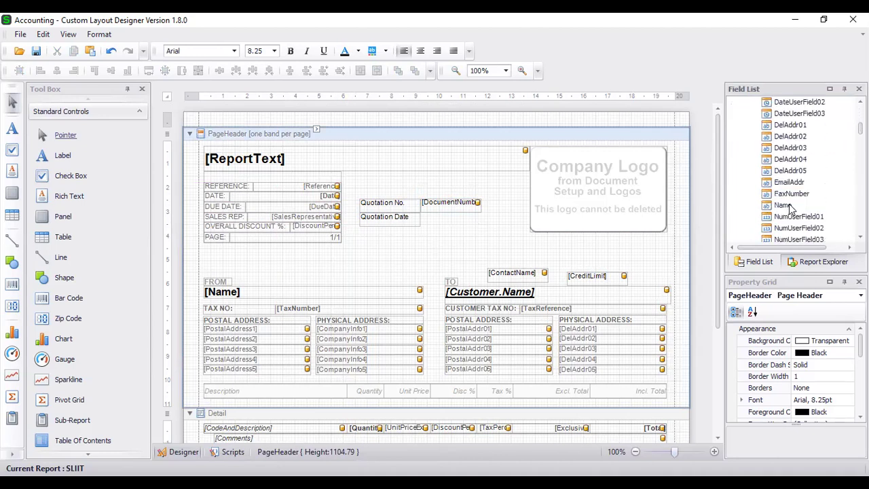
pyautogui.scroll(1, 791, 195)
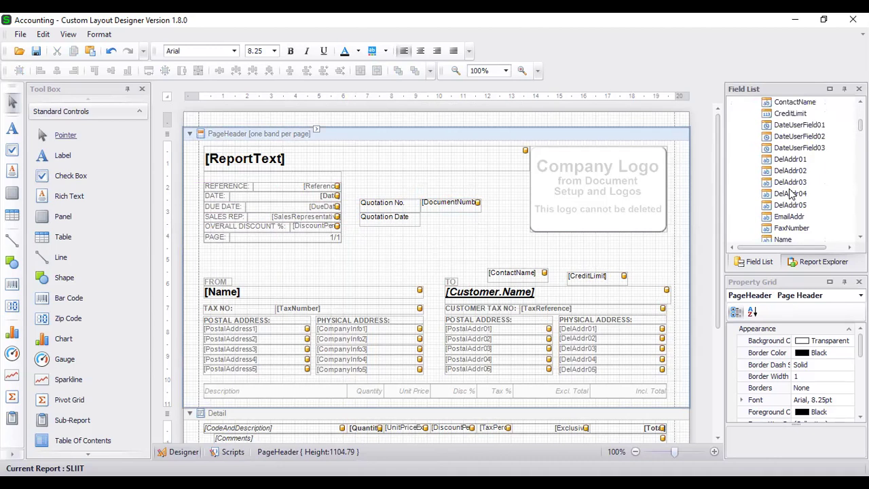
pyautogui.scroll(1, 791, 195)
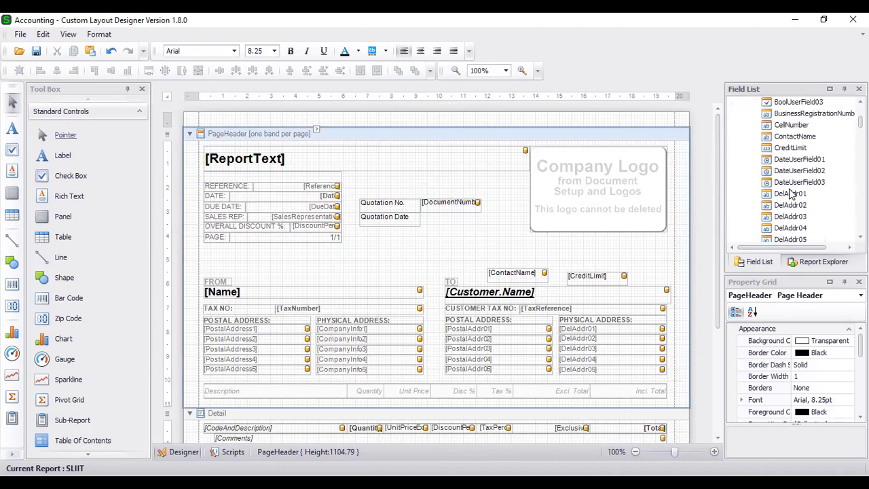
pyautogui.scroll(2, 791, 195)
pyautogui.scroll(-3, 791, 195)
pyautogui.scroll(-10, 791, 195)
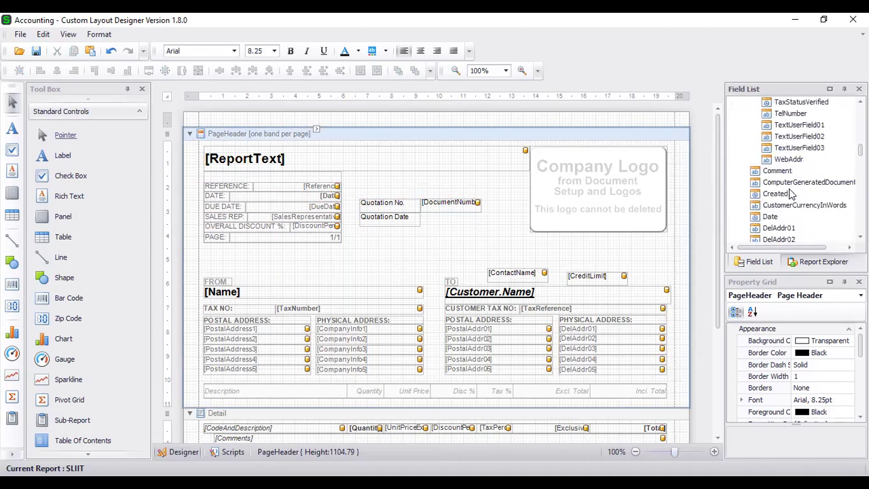
pyautogui.moveTo(770, 183); pyautogui.dragTo(453, 221)
pyautogui.click(425, 245)
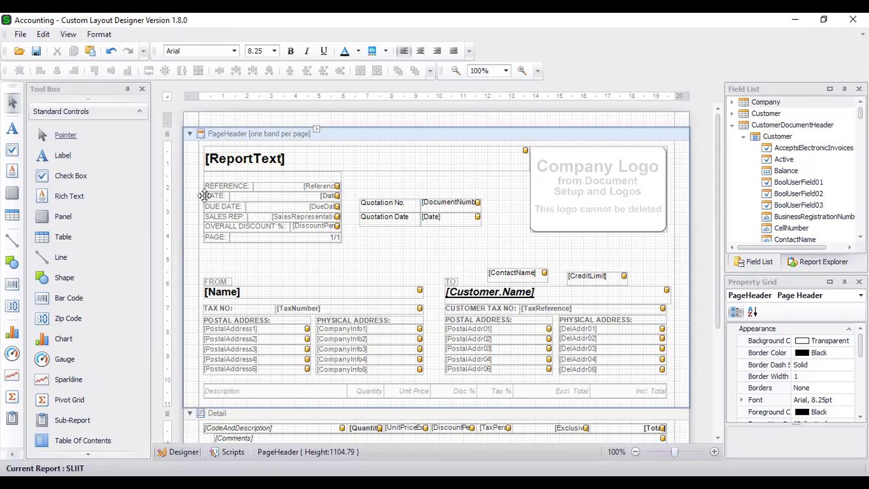
# Undo a stray horizontal line and small table drawn in the page header.
pyautogui.click(60, 258)
pyautogui.moveTo(220, 259); pyautogui.dragTo(544, 258)
pyautogui.hotkey('ctrl', 'z')
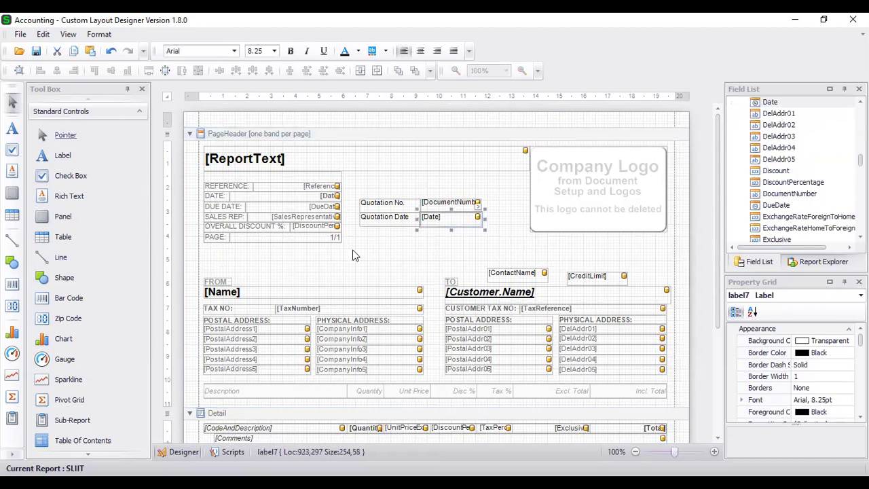
pyautogui.click(62, 237)
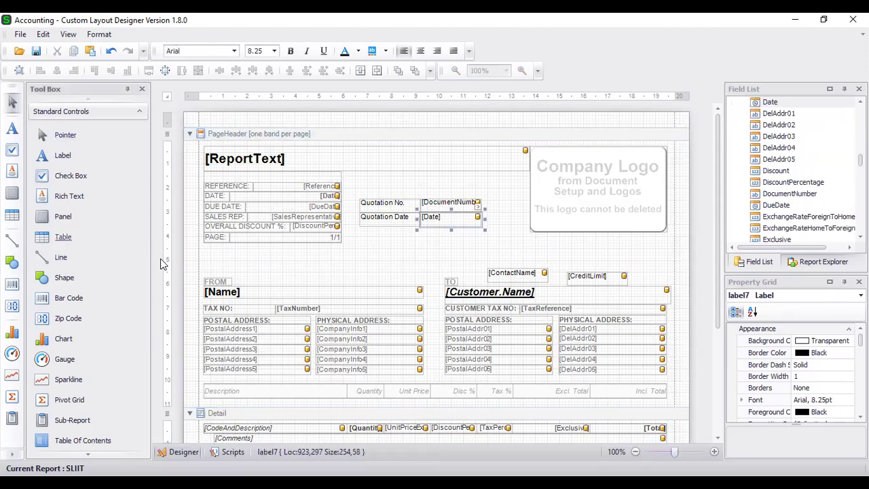
pyautogui.moveTo(286, 250); pyautogui.dragTo(341, 272)
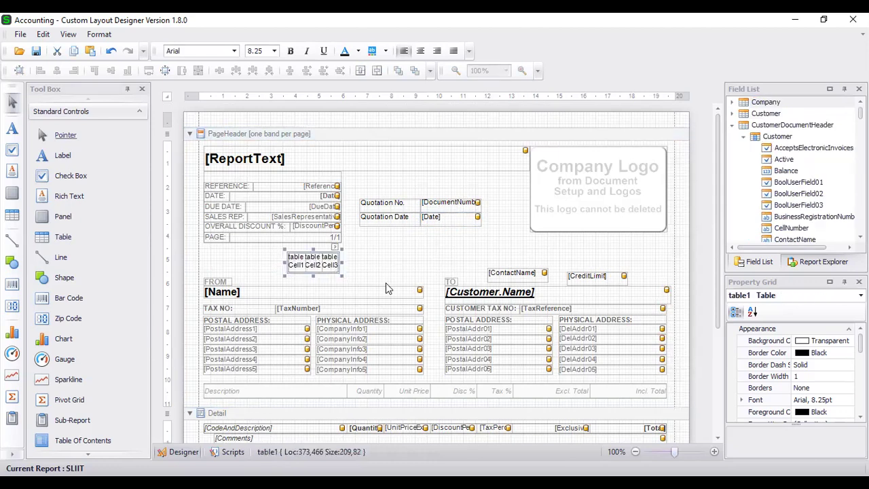
pyautogui.hotkey('ctrl', 'z')
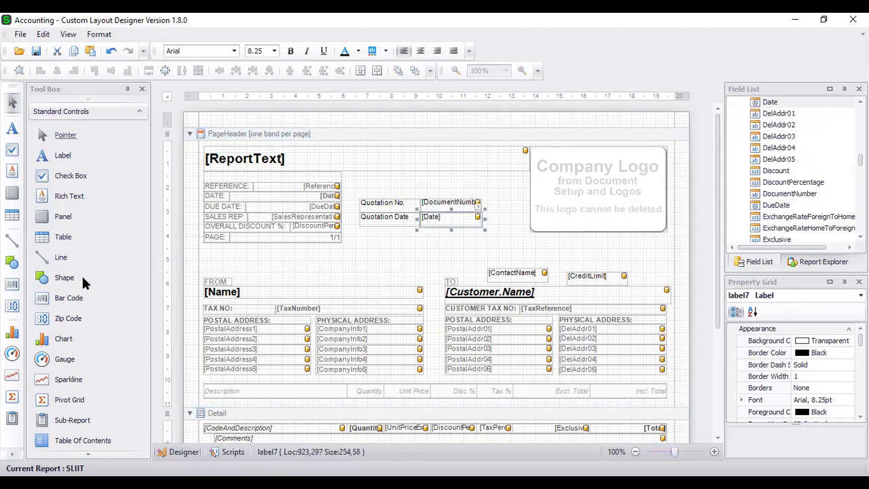
# Select both the Quotation No. and Quotation Date labels together.
pyautogui.scroll(-3, 85, 283)
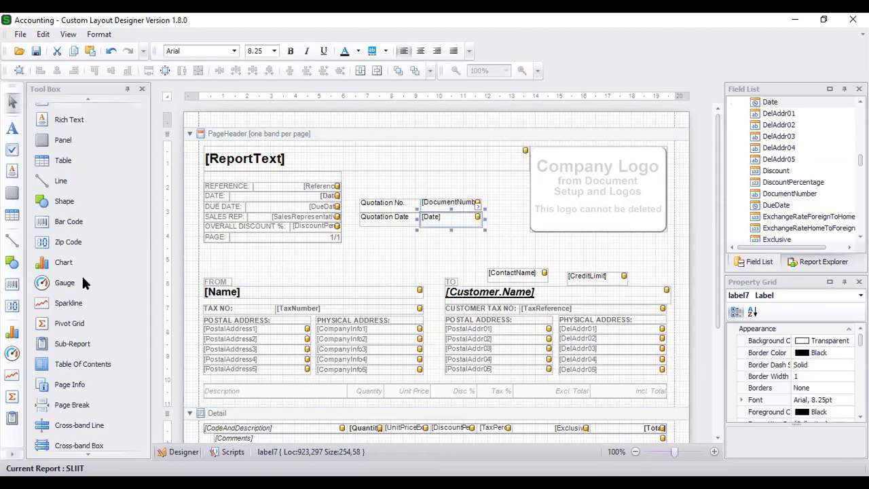
pyautogui.scroll(3, 84, 283)
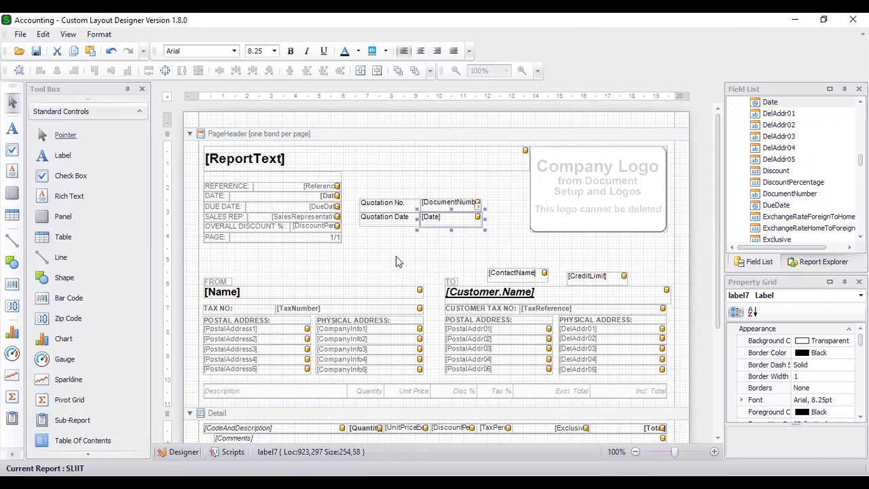
pyautogui.click(396, 256)
pyautogui.moveTo(384, 182); pyautogui.dragTo(396, 251)
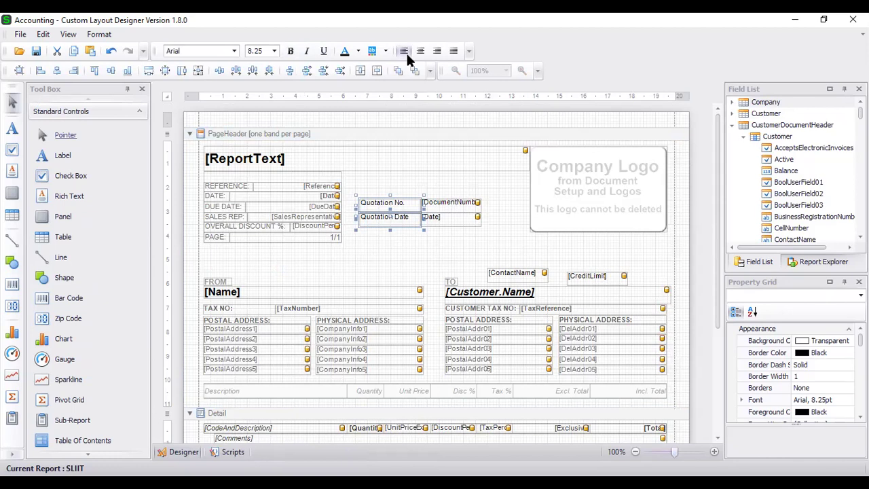
# Set the Quotation No. and Quotation Date labels' font to Arial Bold, size 11.
pyautogui.click(820, 400)
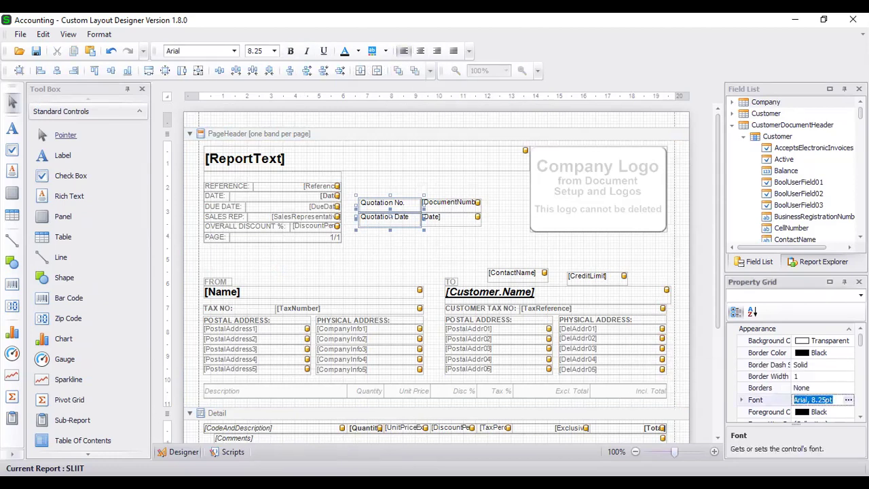
pyautogui.click(849, 400)
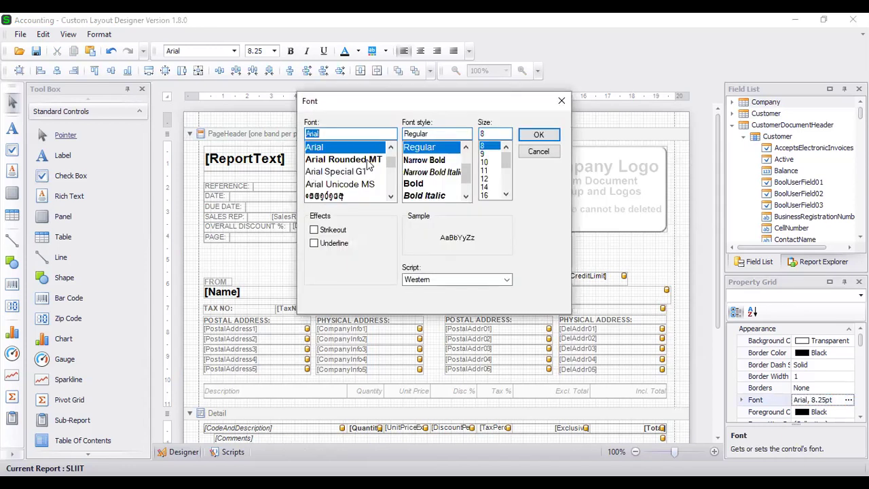
pyautogui.click(416, 183)
pyautogui.click(490, 178)
pyautogui.click(488, 171)
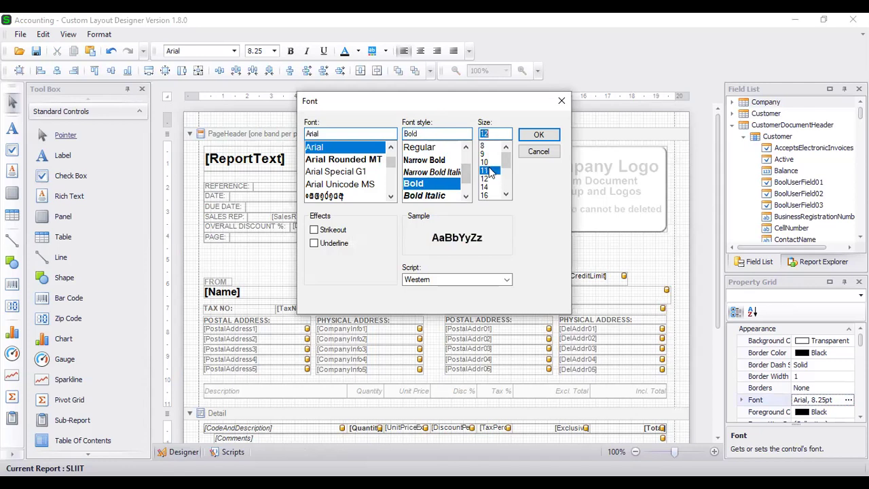
pyautogui.click(533, 135)
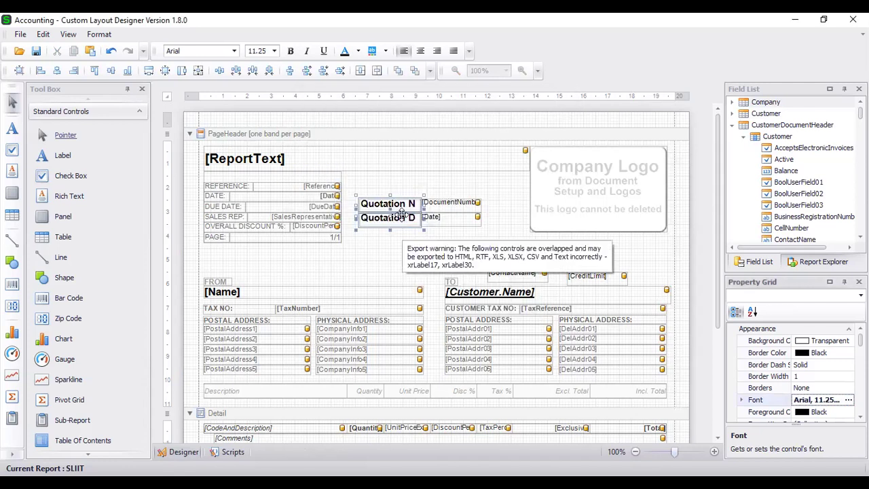
pyautogui.click(420, 184)
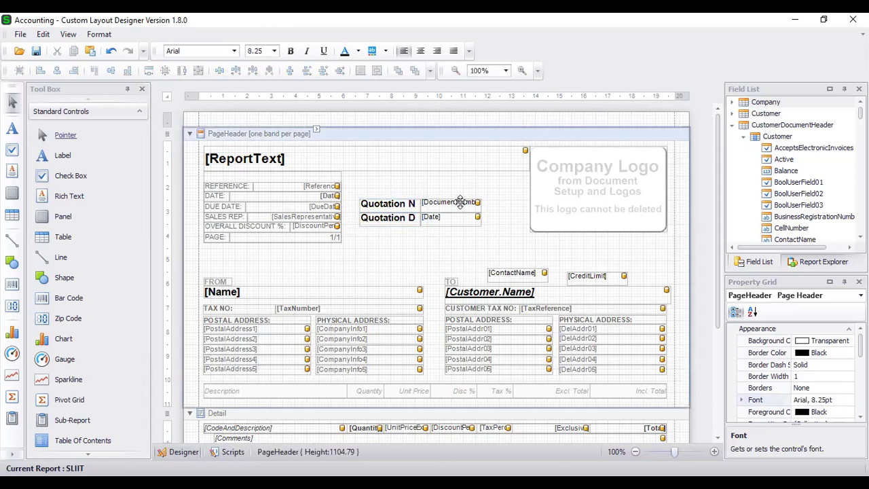
pyautogui.scroll(-3, 456, 214)
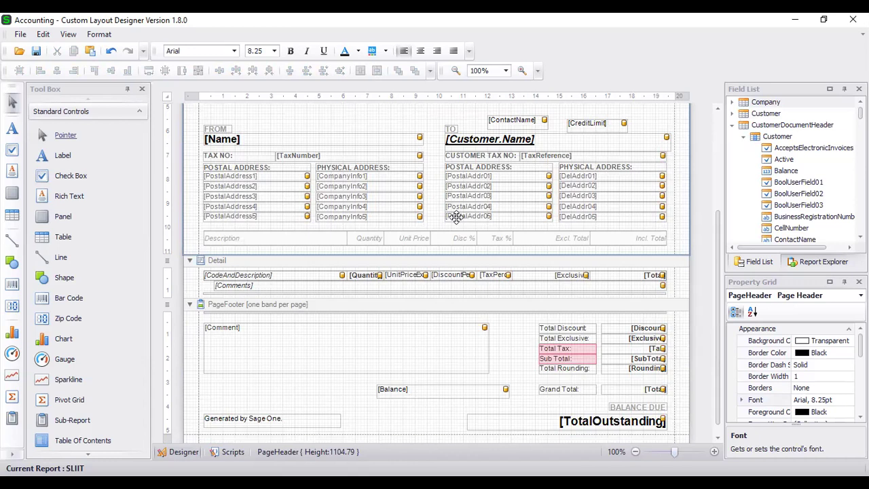
pyautogui.scroll(3, 456, 216)
pyautogui.scroll(-1, 457, 216)
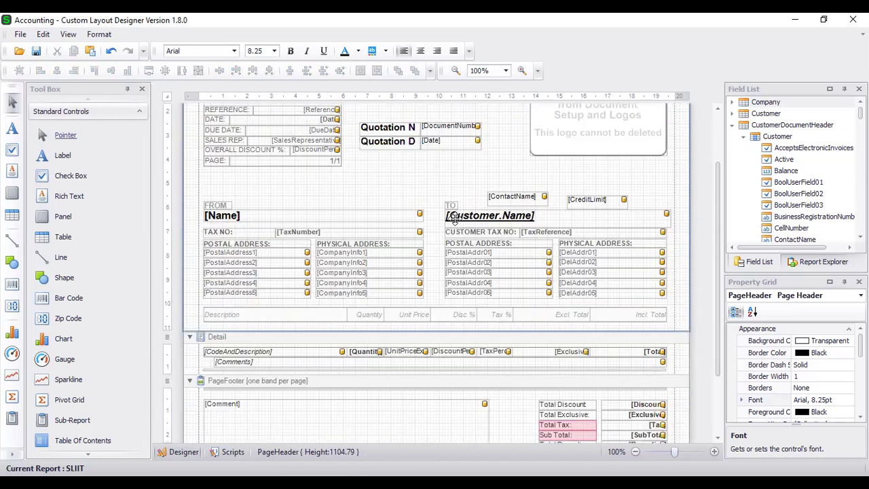
pyautogui.scroll(-3, 443, 231)
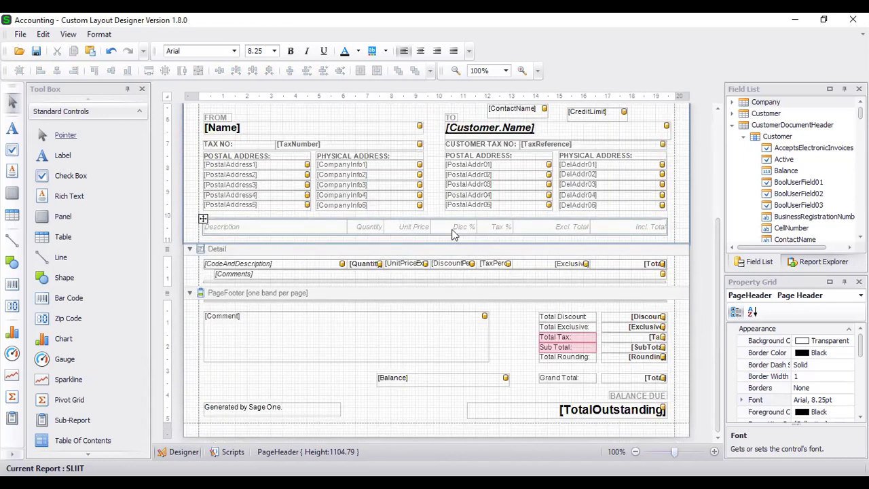
pyautogui.rightClick(454, 232)
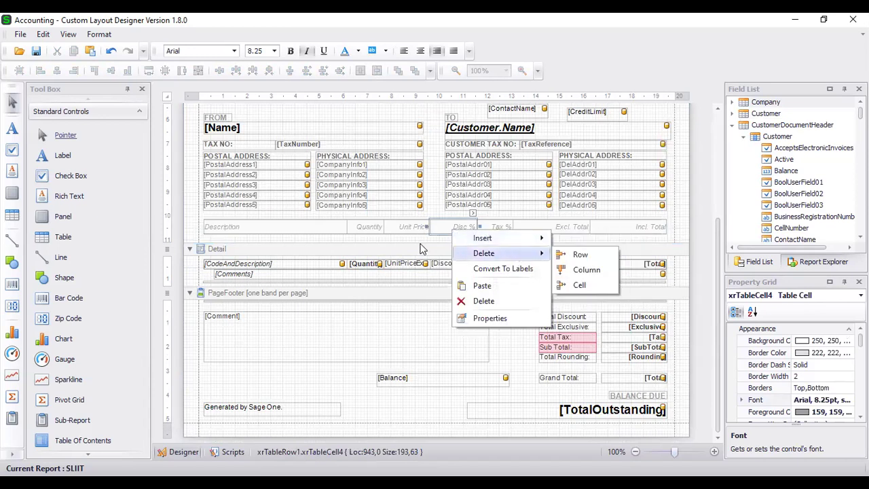
pyautogui.click(495, 231)
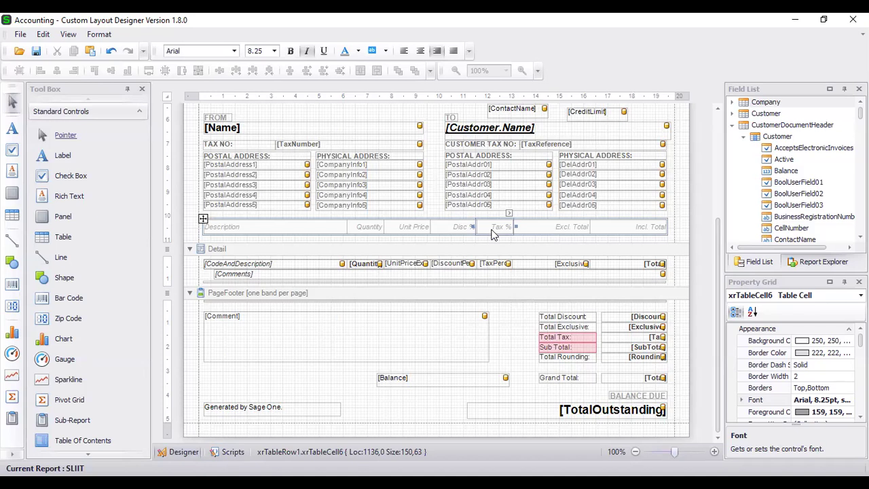
pyautogui.rightClick(493, 234)
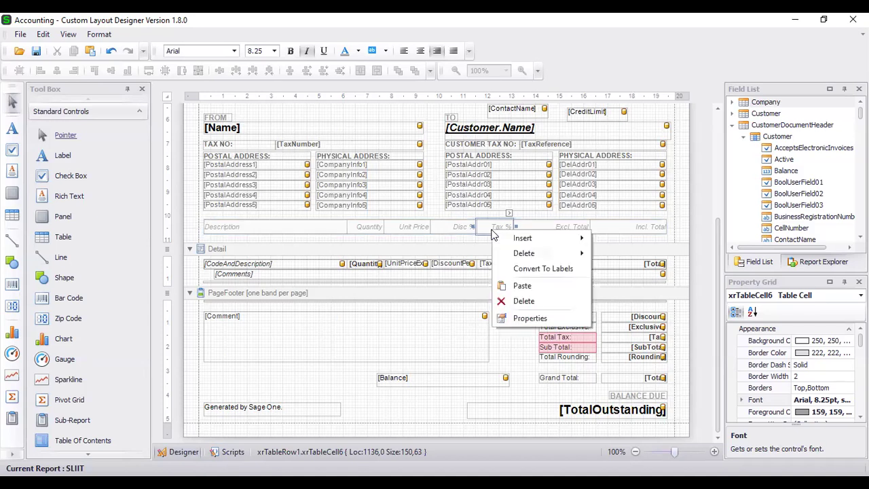
pyautogui.moveTo(523, 253)
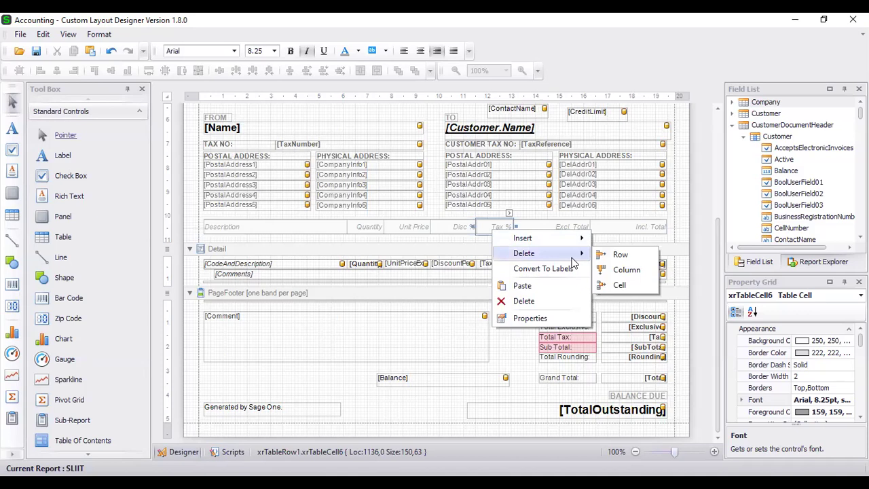
pyautogui.click(625, 270)
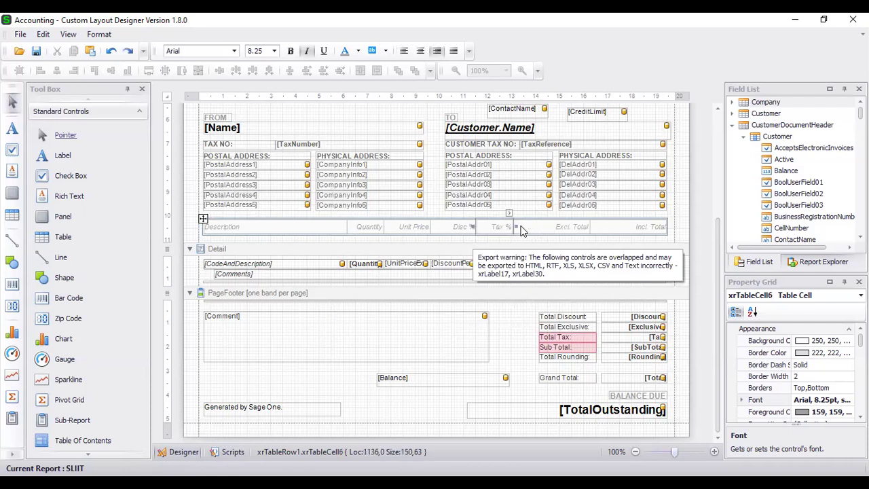
pyautogui.click(523, 237)
pyautogui.hotkey('ctrl', 'z')
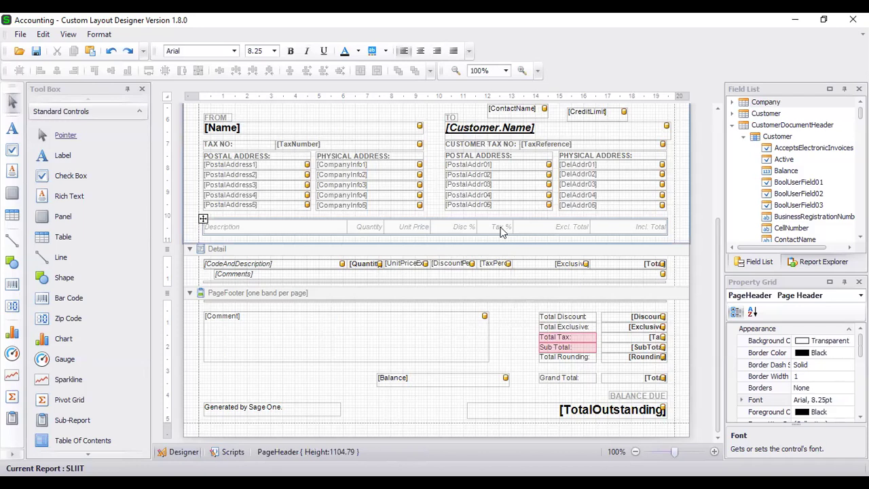
pyautogui.rightClick(501, 231)
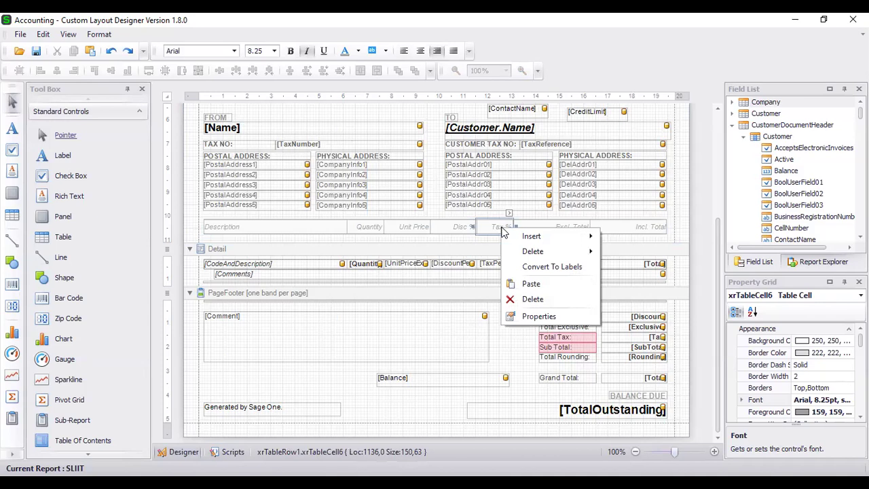
pyautogui.moveTo(522, 239)
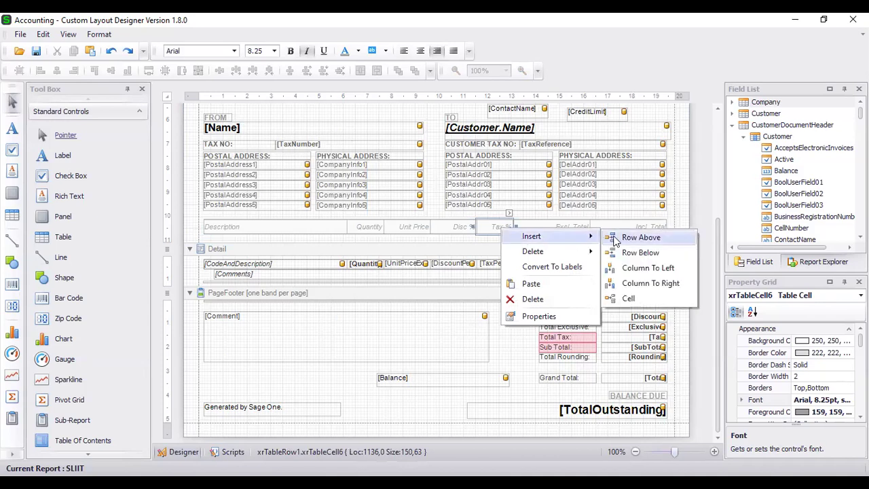
pyautogui.click(642, 268)
pyautogui.click(591, 244)
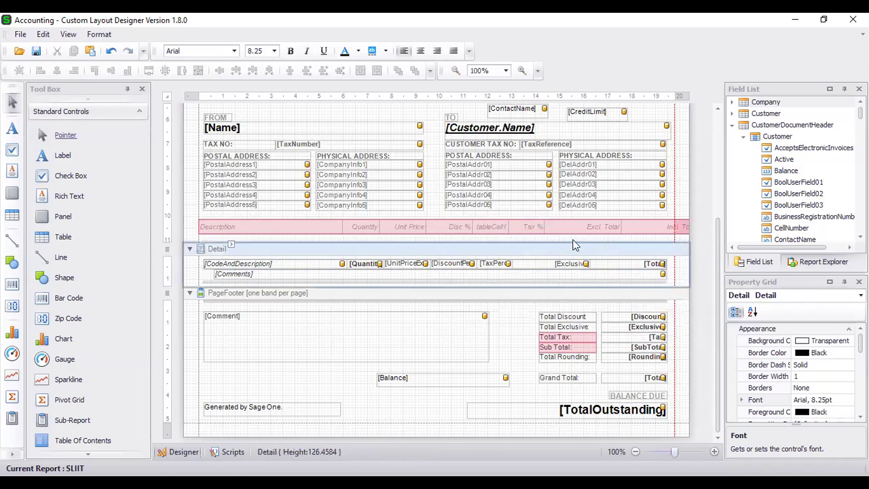
pyautogui.click(534, 232)
pyautogui.press('Delete')
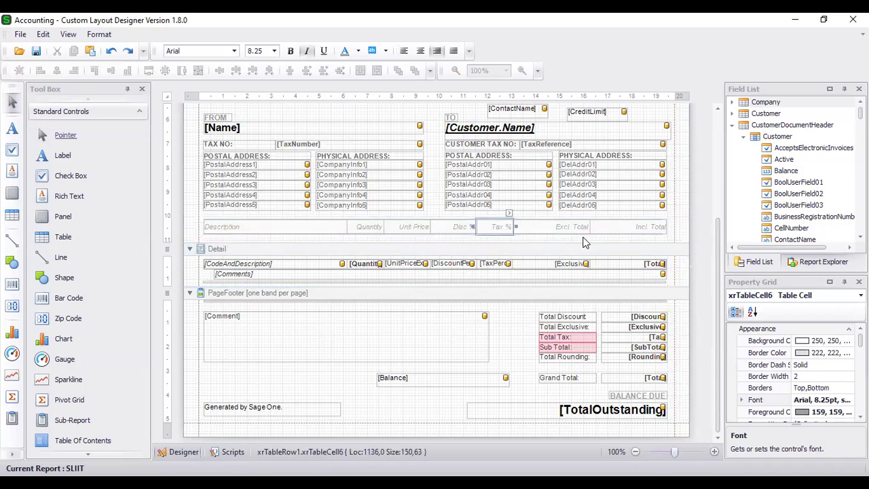
pyautogui.click(585, 242)
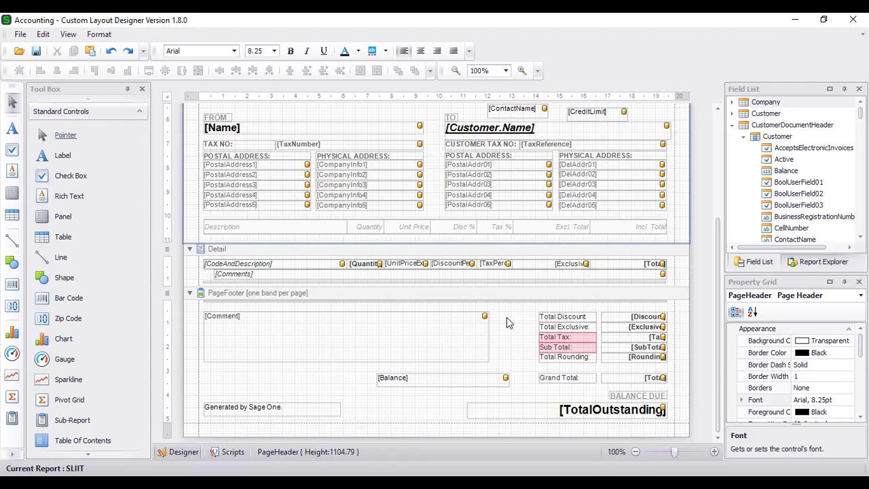
pyautogui.scroll(5, 507, 318)
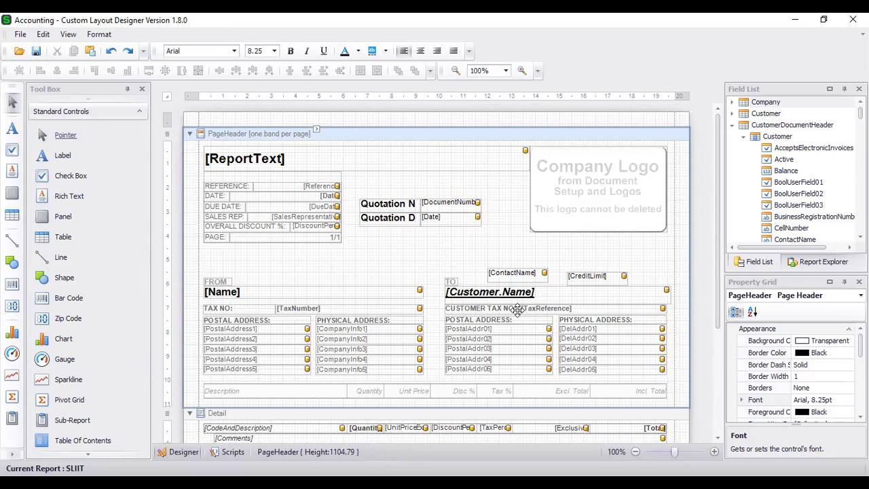
pyautogui.scroll(-5, 502, 284)
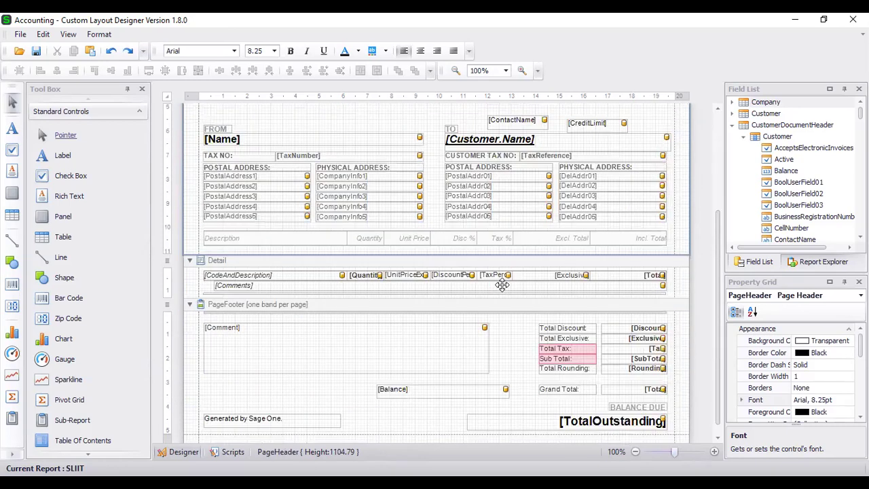
pyautogui.scroll(5, 501, 284)
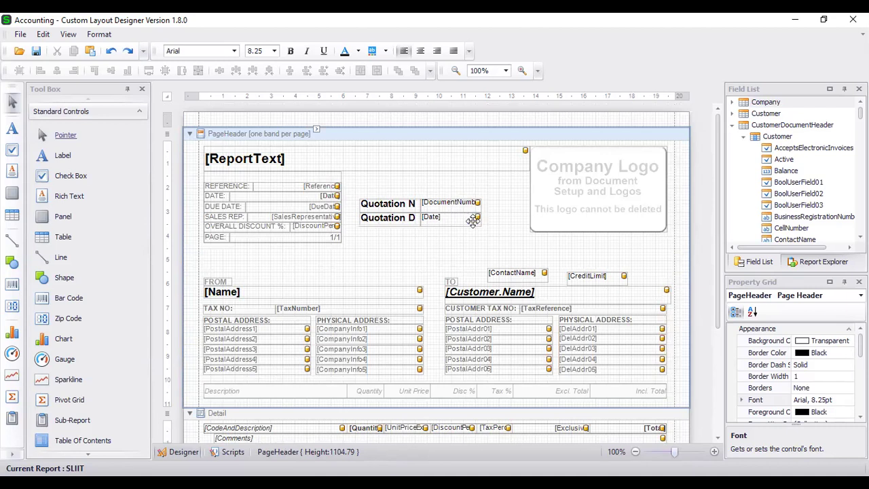
pyautogui.click(468, 227)
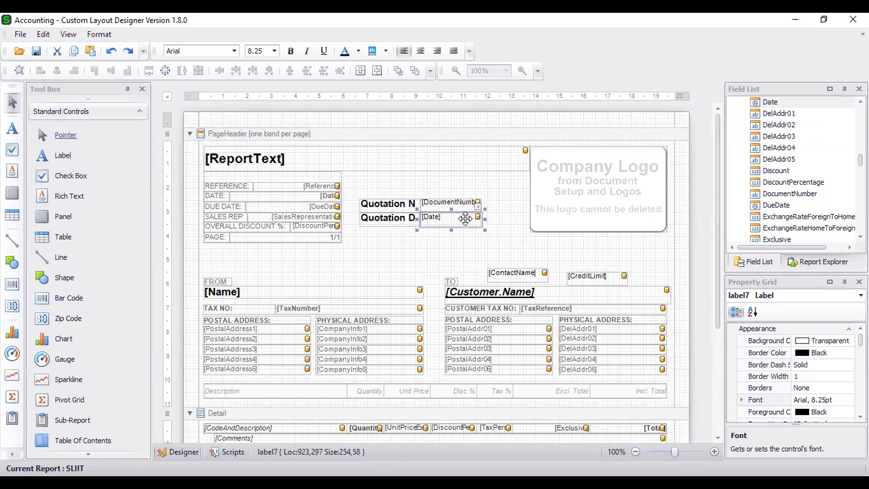
pyautogui.click(407, 217)
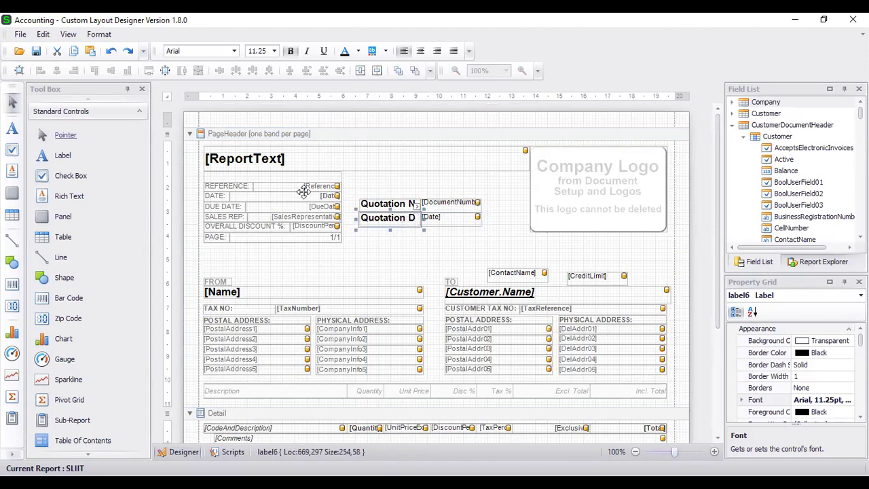
pyautogui.click(362, 264)
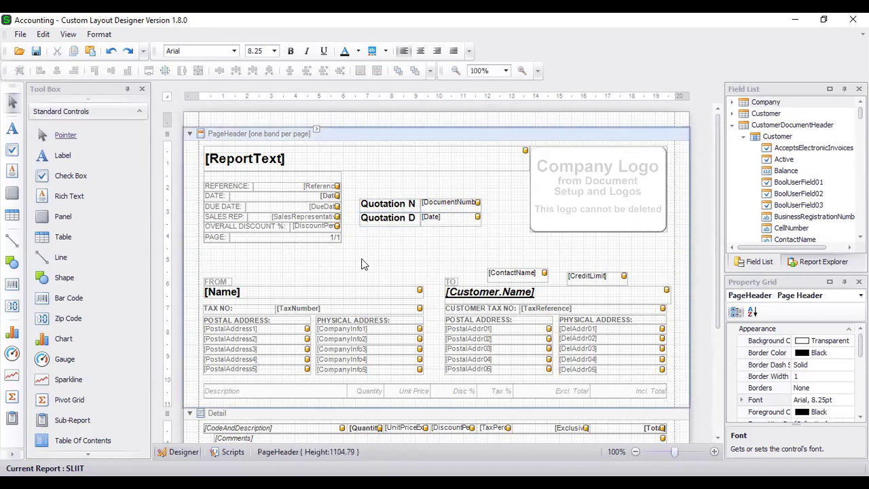
pyautogui.scroll(-1, 362, 258)
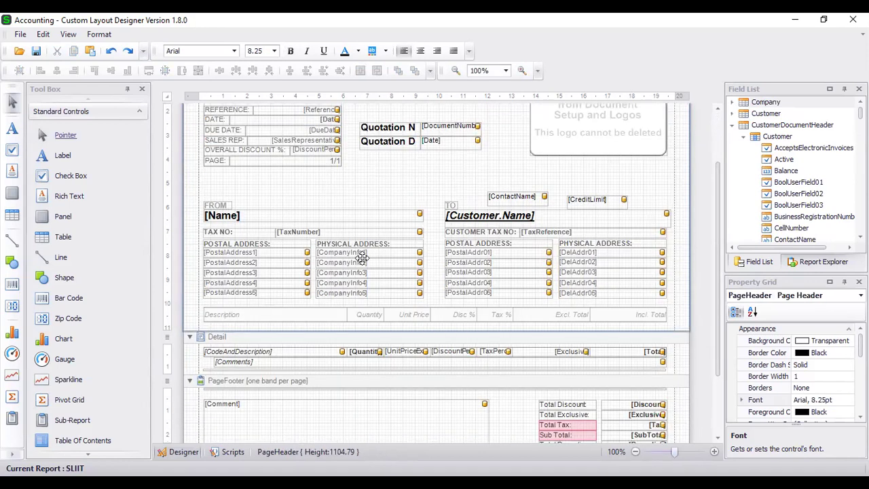
pyautogui.scroll(1, 400, 196)
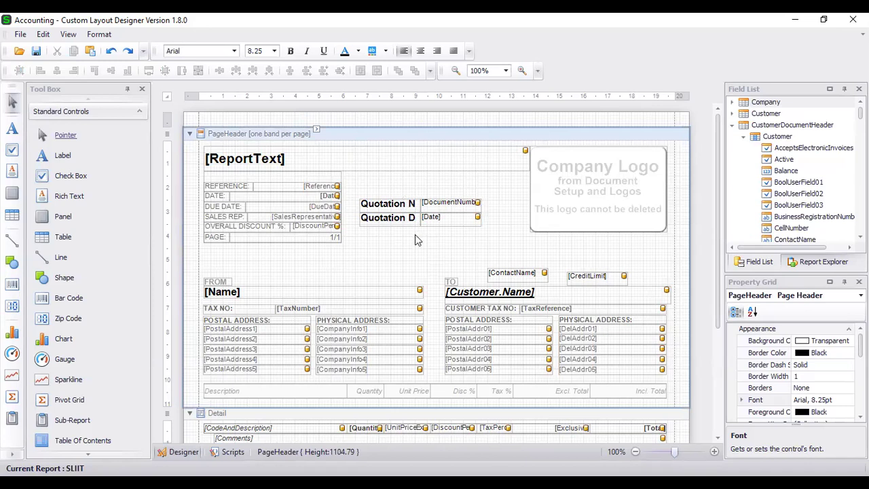
# Add a new label reading QUOTATION above the quotation captions in the page header.
pyautogui.click(61, 156)
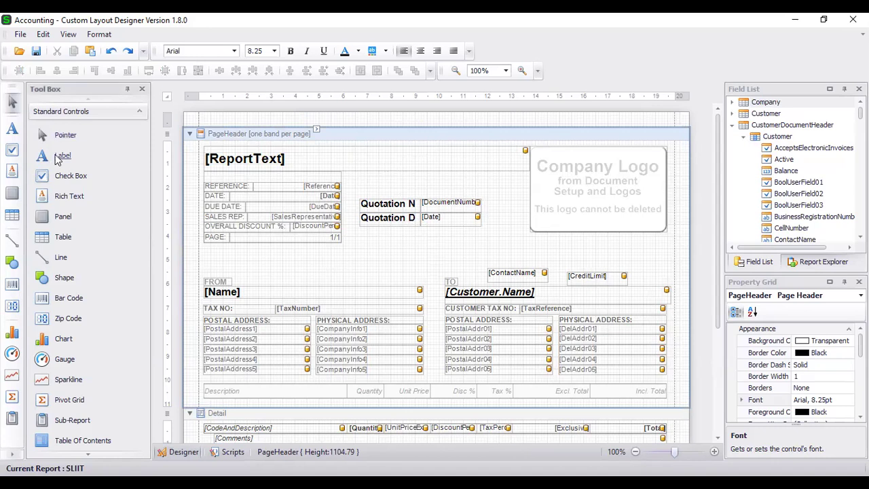
pyautogui.moveTo(362, 177); pyautogui.dragTo(514, 196)
pyautogui.doubleClick(450, 181)
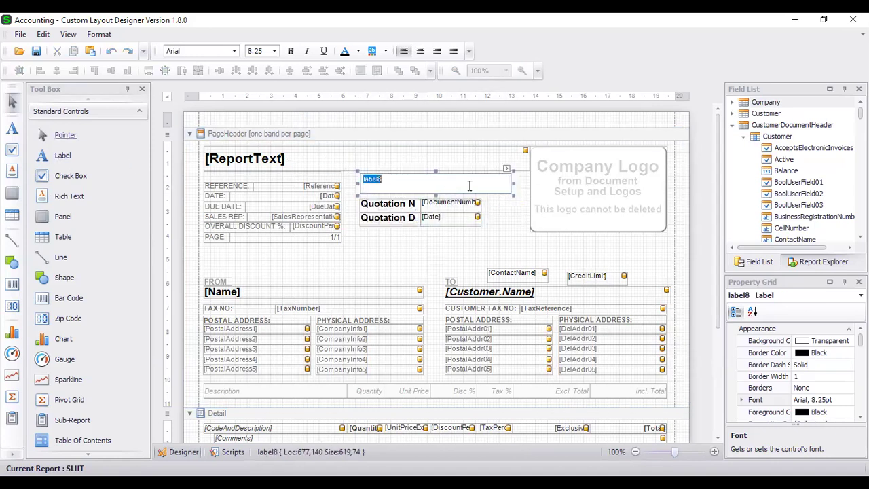
pyautogui.write('QuOTATION')
pyautogui.click(428, 251)
pyautogui.click(421, 180)
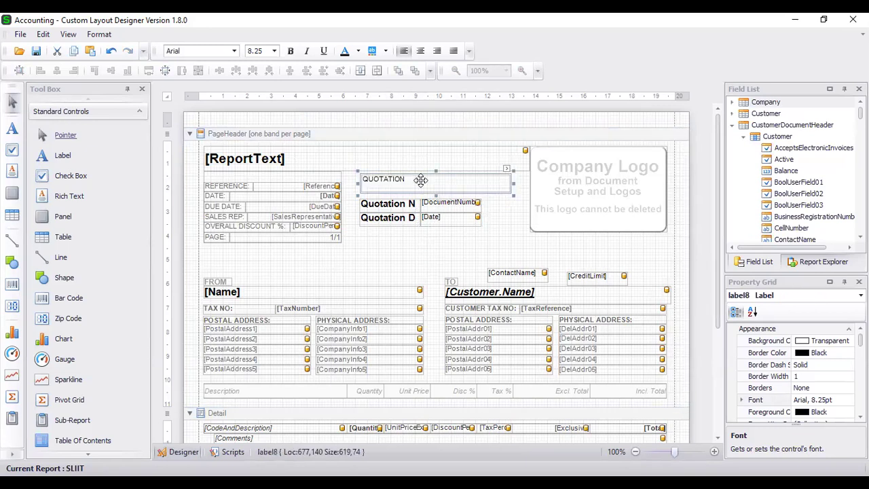
# Make the QUOTATION title centred, bold, underlined and 16 pt.
pyautogui.click(421, 51)
pyautogui.click(291, 51)
pyautogui.click(324, 51)
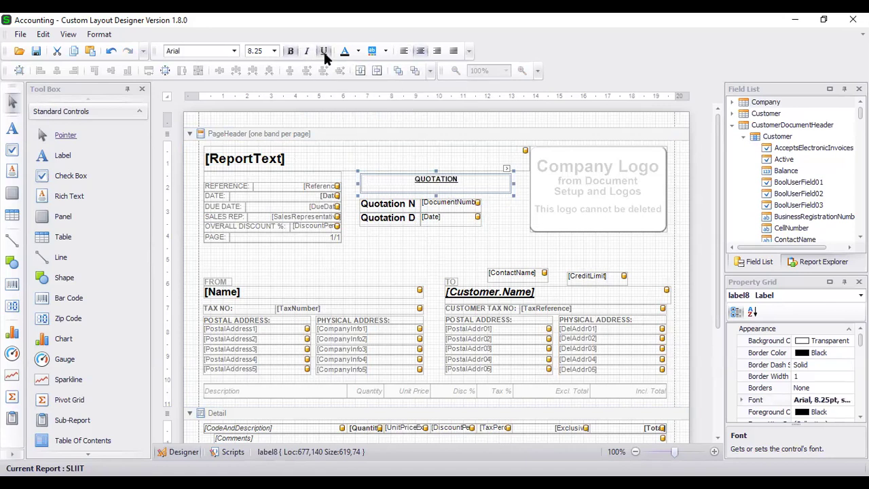
pyautogui.click(842, 400)
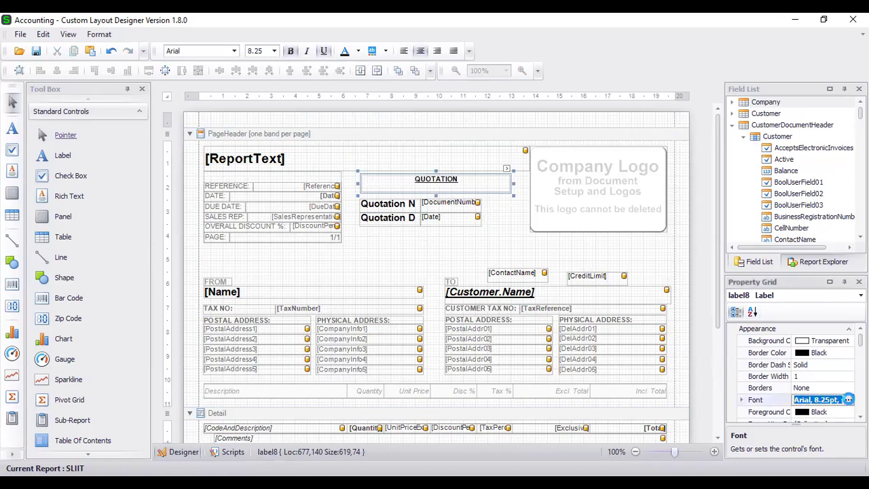
pyautogui.click(849, 399)
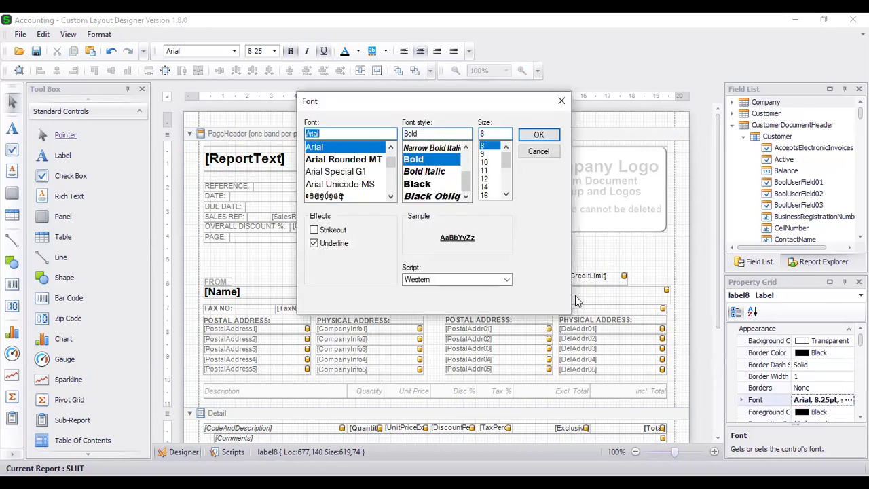
pyautogui.click(486, 195)
pyautogui.click(538, 136)
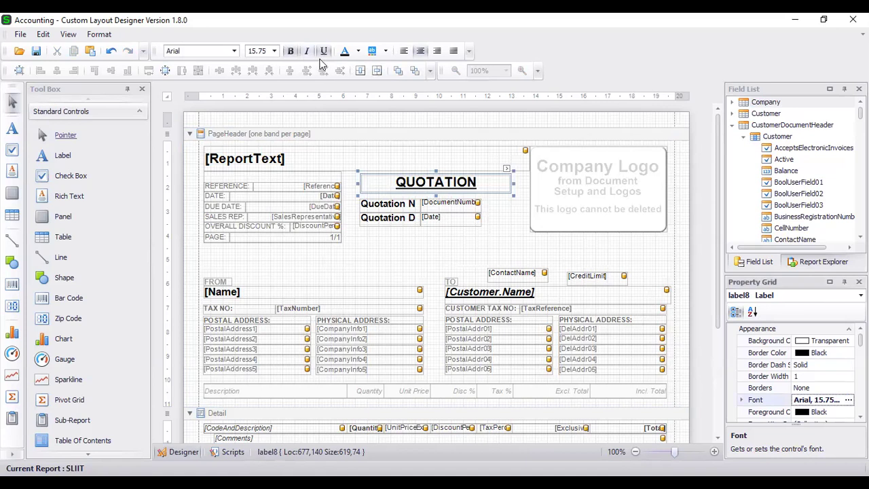
pyautogui.click(849, 401)
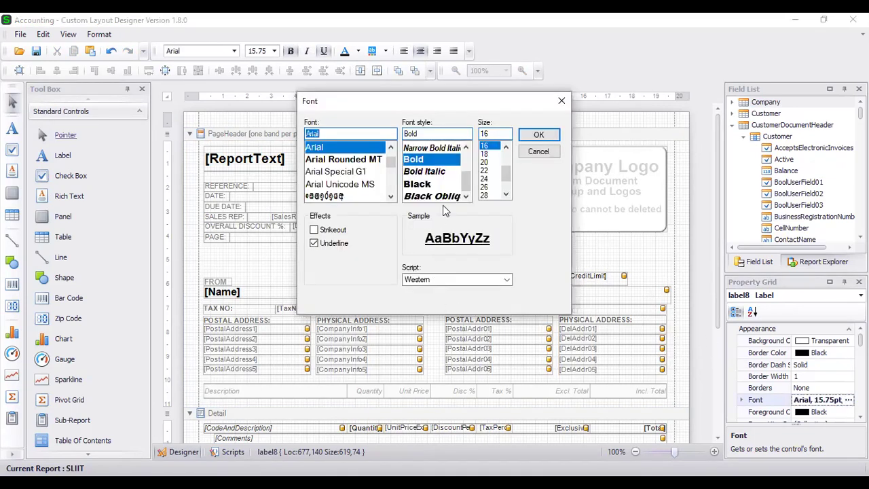
pyautogui.click(537, 136)
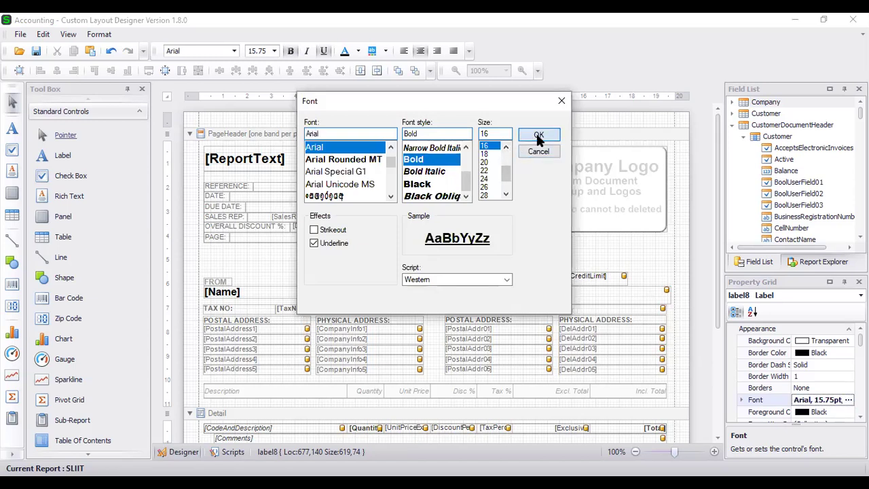
pyautogui.click(506, 254)
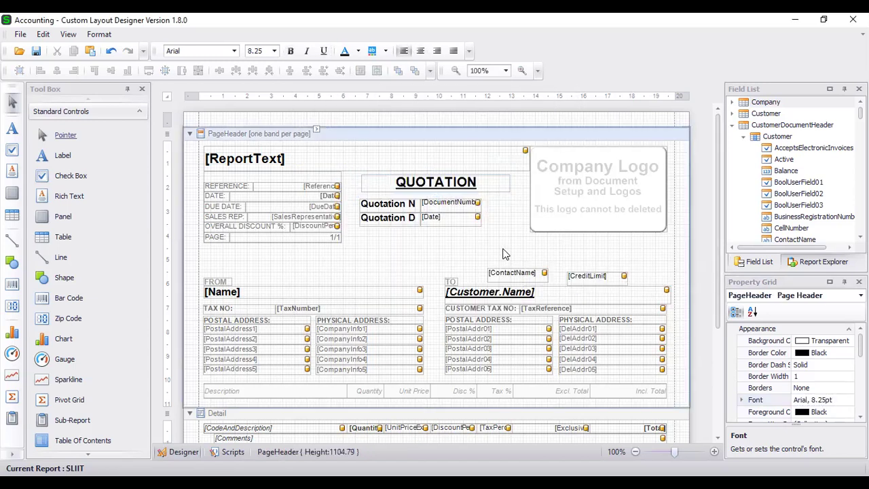
pyautogui.click(461, 185)
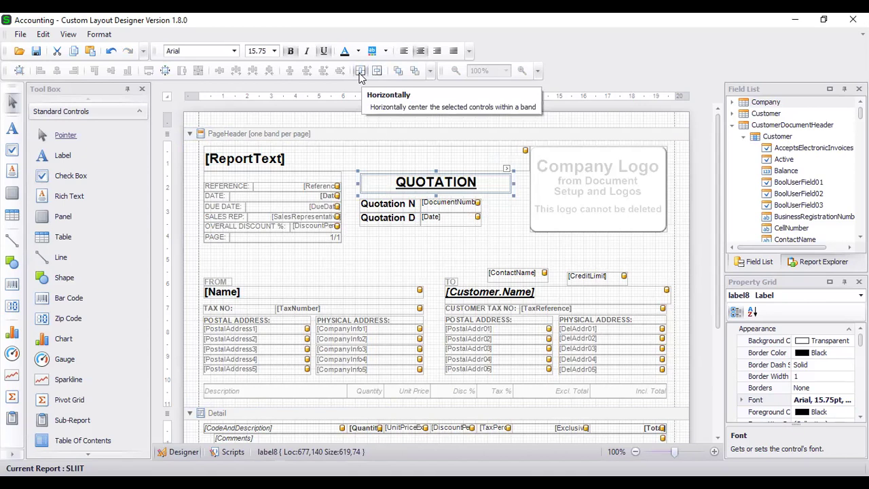
# Centre the QUOTATION title across the header and nudge the [Date] field slightly down-right.
pyautogui.click(360, 71)
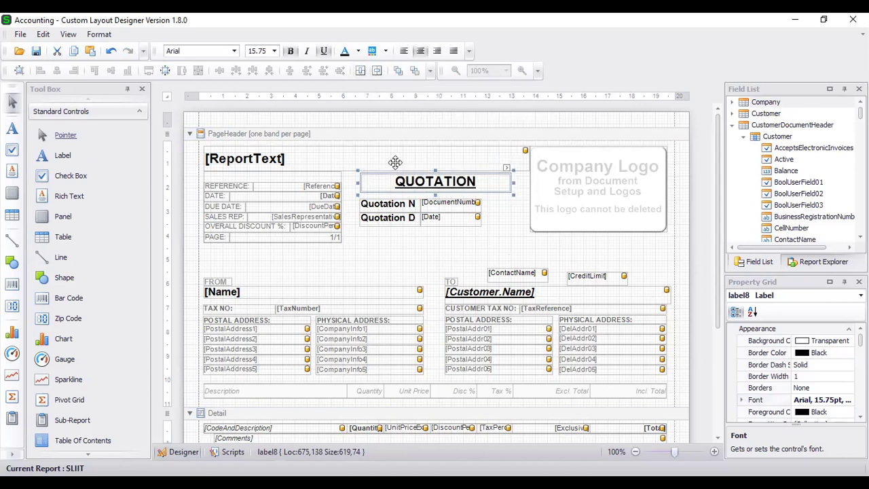
pyautogui.click(398, 259)
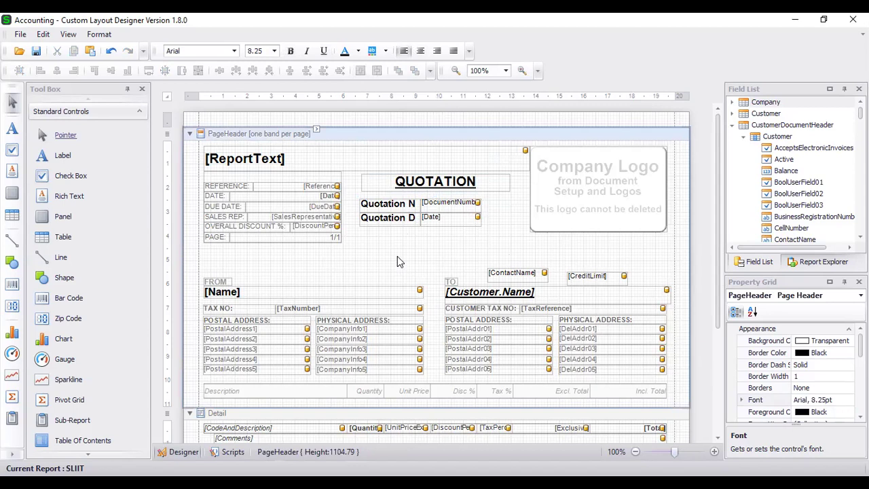
pyautogui.moveTo(429, 219); pyautogui.dragTo(436, 229)
pyautogui.click(406, 243)
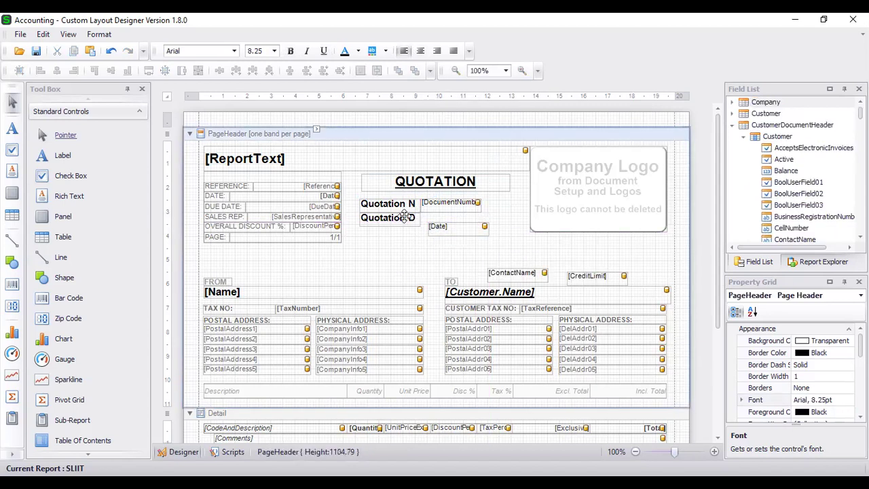
# Align the [Date] field's top with the Quotation Date label.
pyautogui.moveTo(368, 197); pyautogui.dragTo(346, 219)
pyautogui.click(479, 227)
pyautogui.click(407, 218)
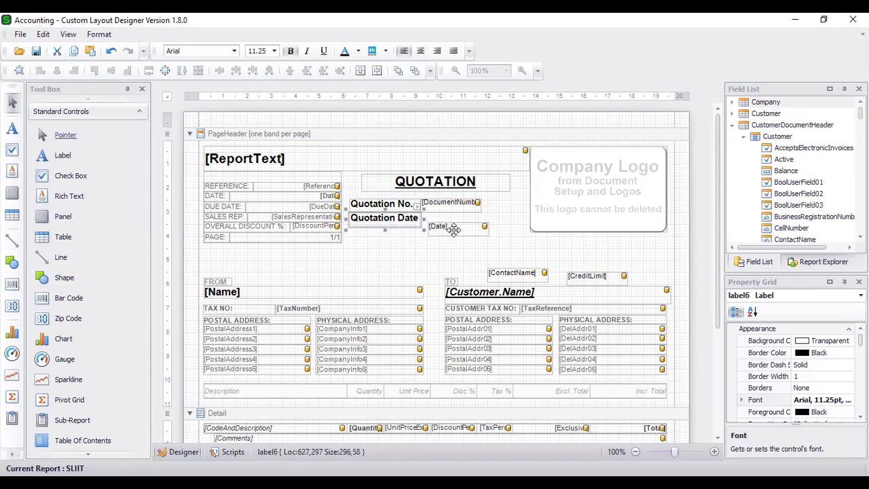
pyautogui.keyDown('ctrl'); pyautogui.click(454, 229); pyautogui.keyUp('ctrl')
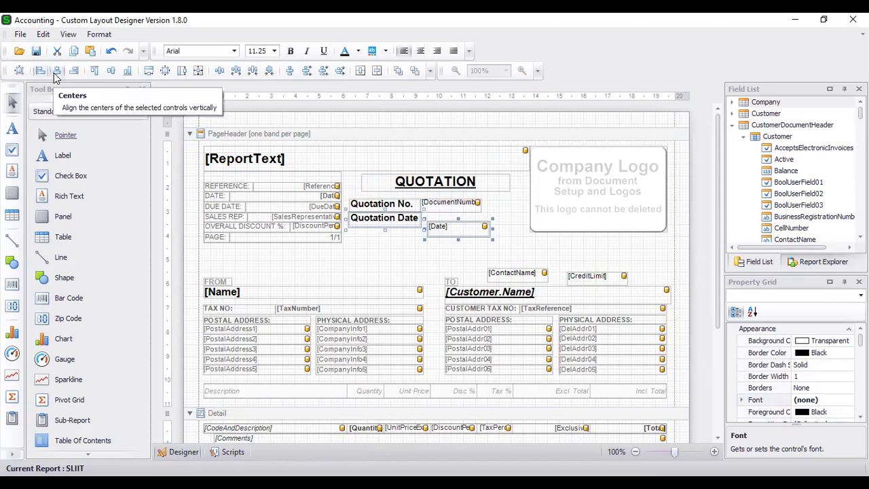
pyautogui.click(94, 70)
pyautogui.click(405, 243)
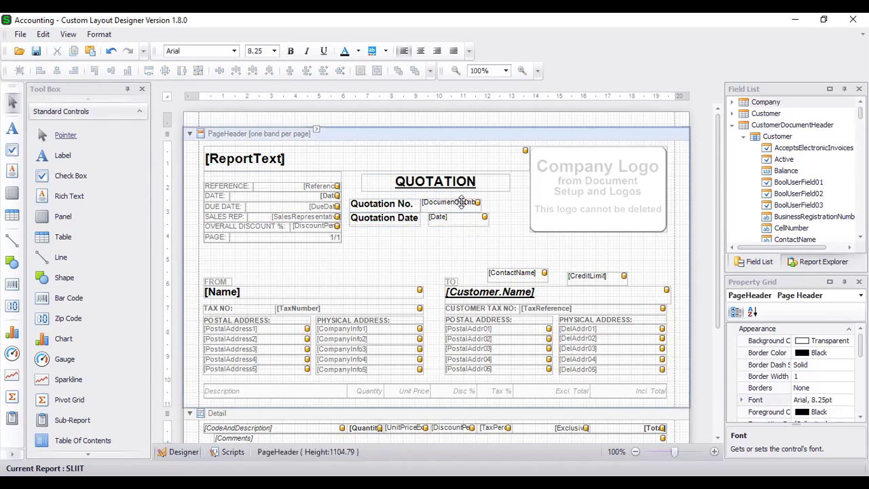
# Align the [Date] field's left edge with the [DocumentNumber] field.
pyautogui.click(462, 202)
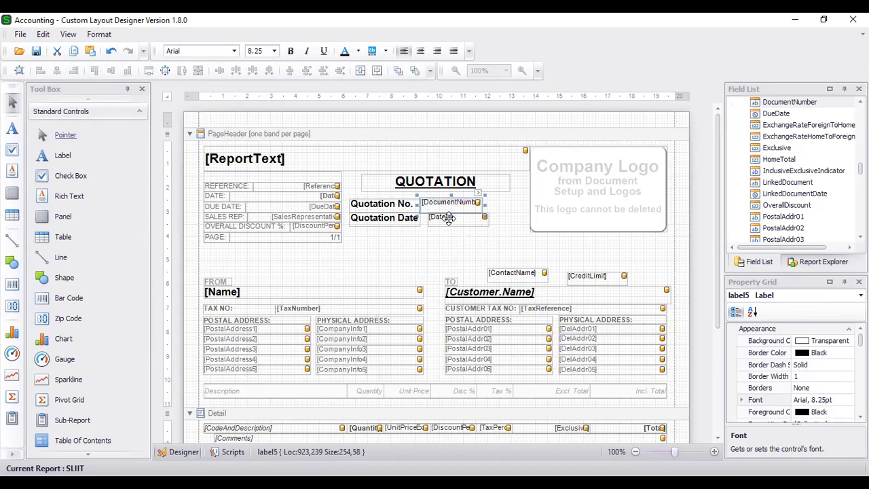
pyautogui.keyDown('ctrl'); pyautogui.click(449, 218); pyautogui.keyUp('ctrl')
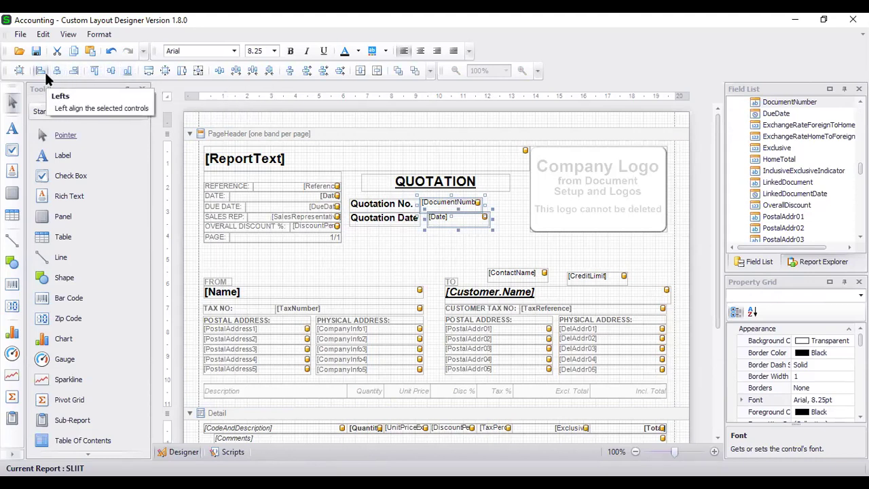
pyautogui.click(45, 74)
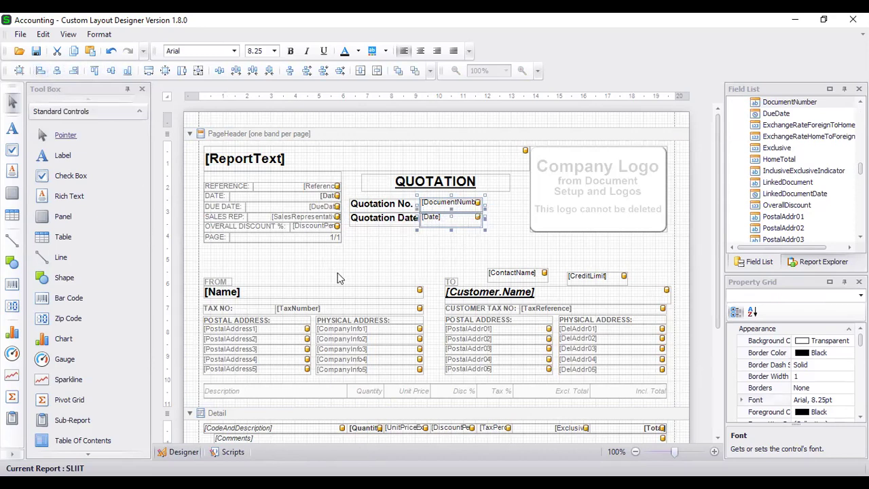
pyautogui.click(378, 256)
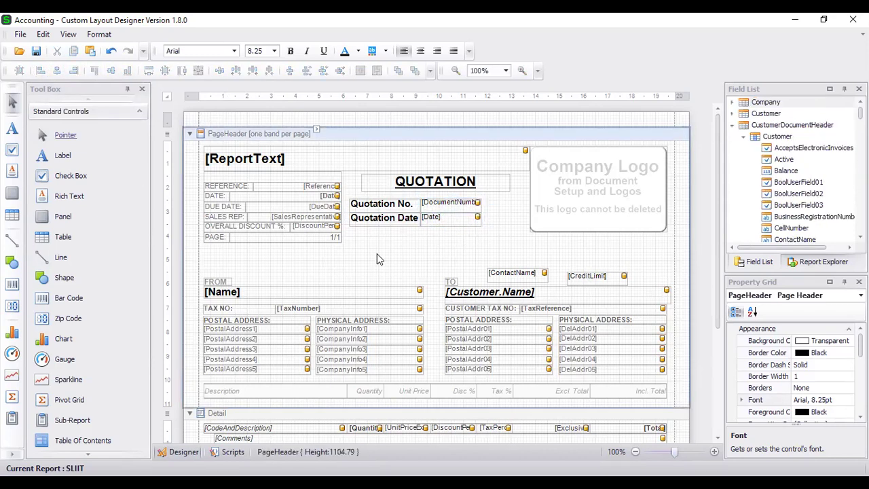
# In the page footer, nudge the Sub Total label down and back to its row.
pyautogui.scroll(-5, 407, 256)
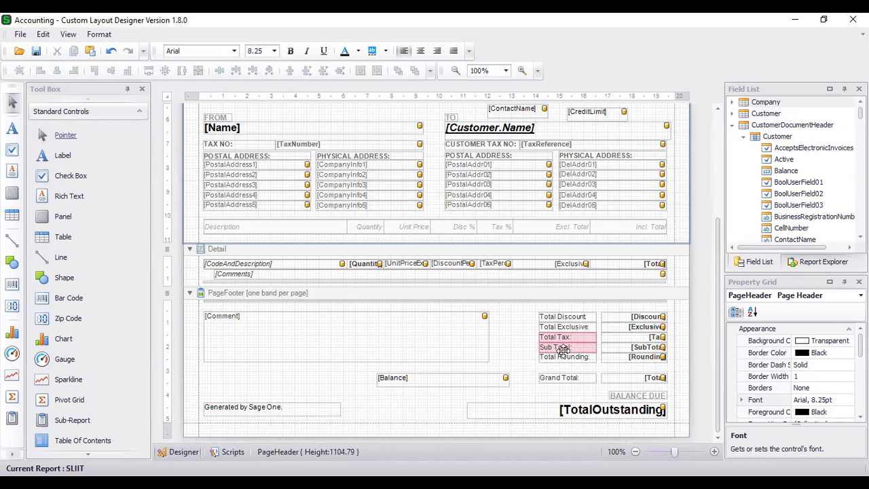
pyautogui.click(564, 350)
pyautogui.press('Down')
pyautogui.press('Up')
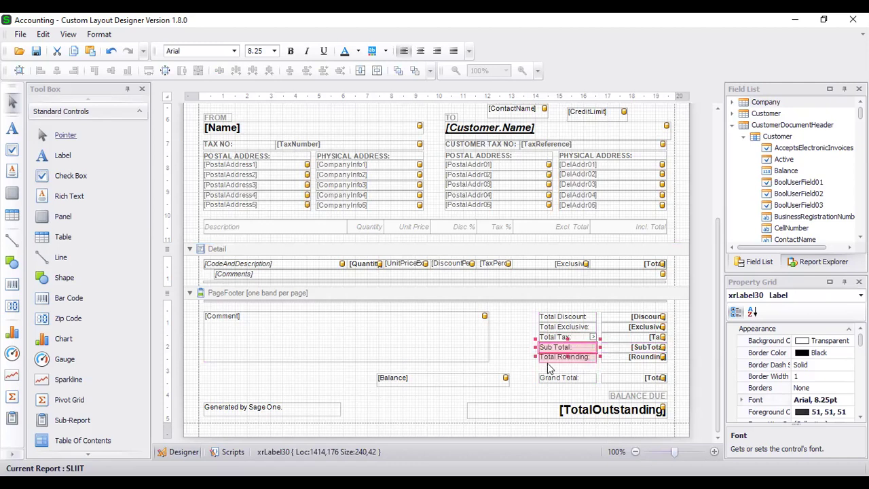
pyautogui.click(550, 357)
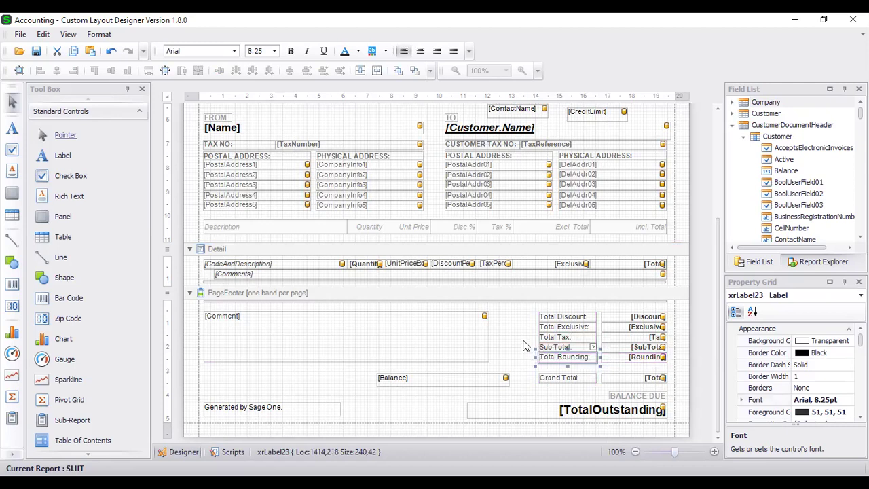
pyautogui.click(523, 347)
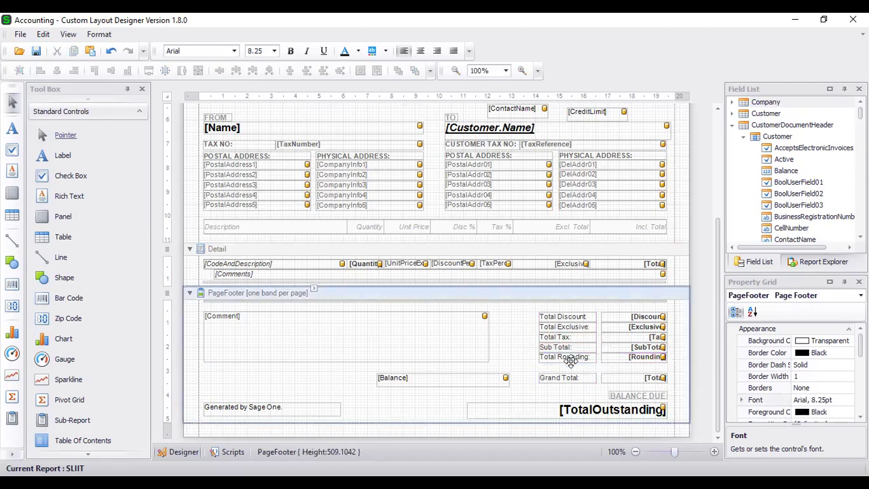
pyautogui.click(571, 360)
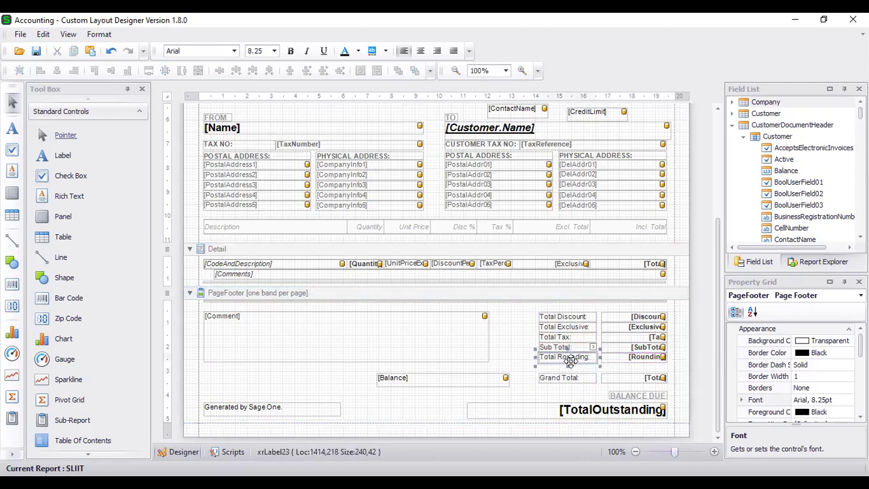
pyautogui.click(524, 348)
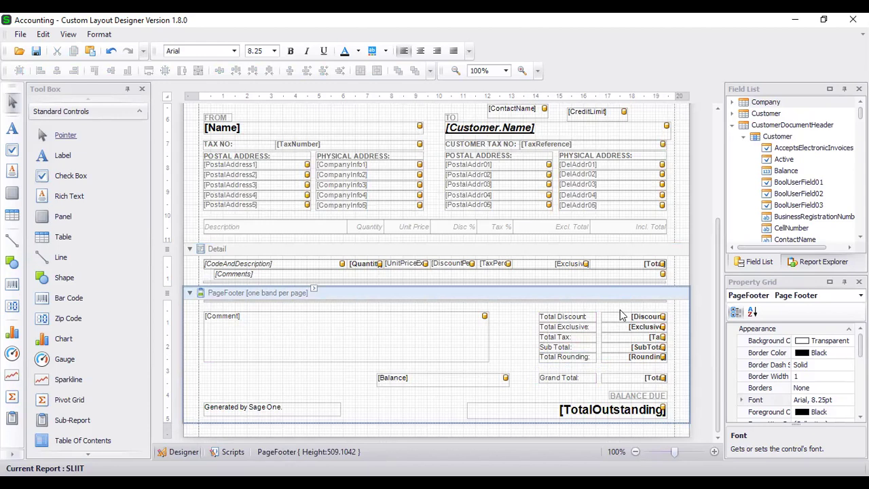
# Widen the Total Discount field slightly to the right.
pyautogui.click(656, 317)
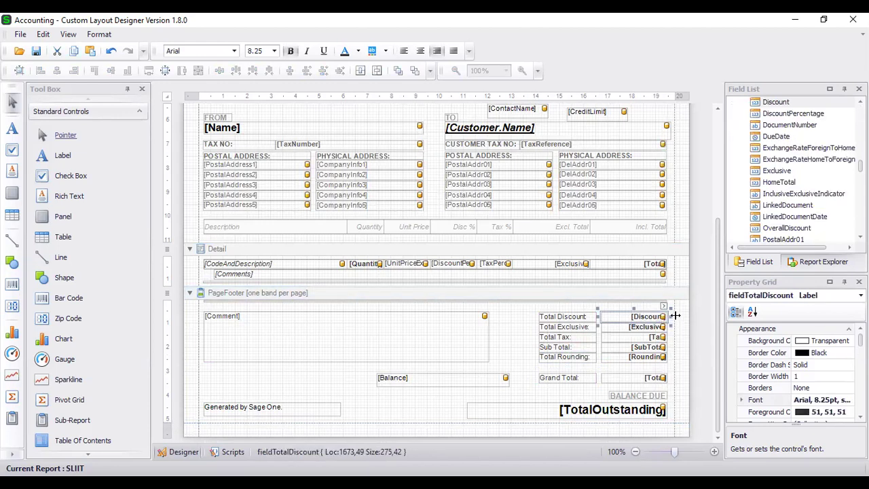
pyautogui.moveTo(673, 316); pyautogui.dragTo(674, 318)
pyautogui.click(524, 338)
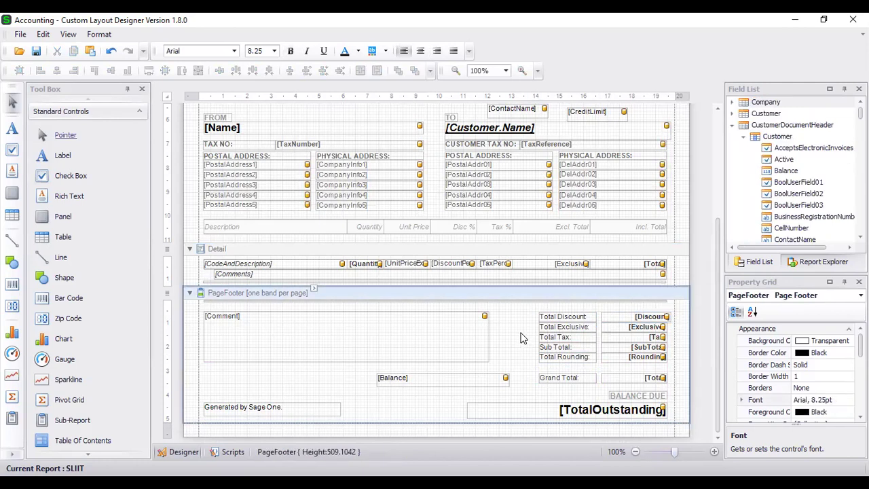
pyautogui.scroll(3, 521, 338)
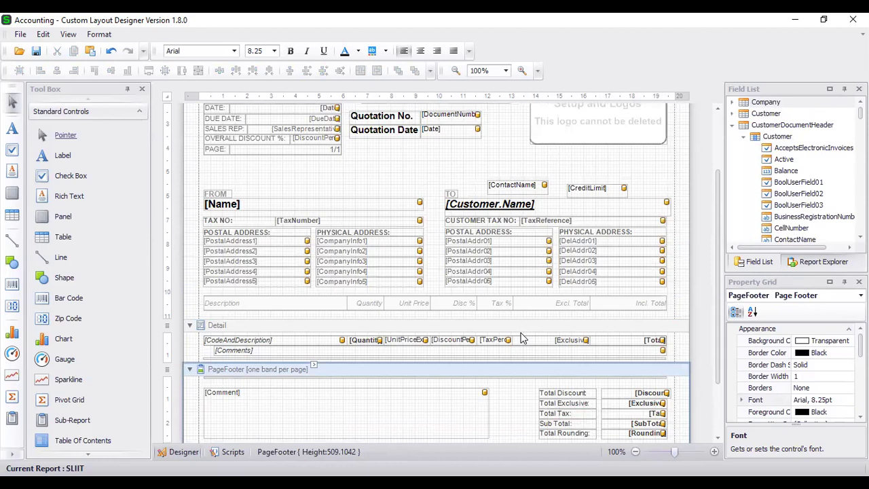
pyautogui.scroll(-3, 521, 338)
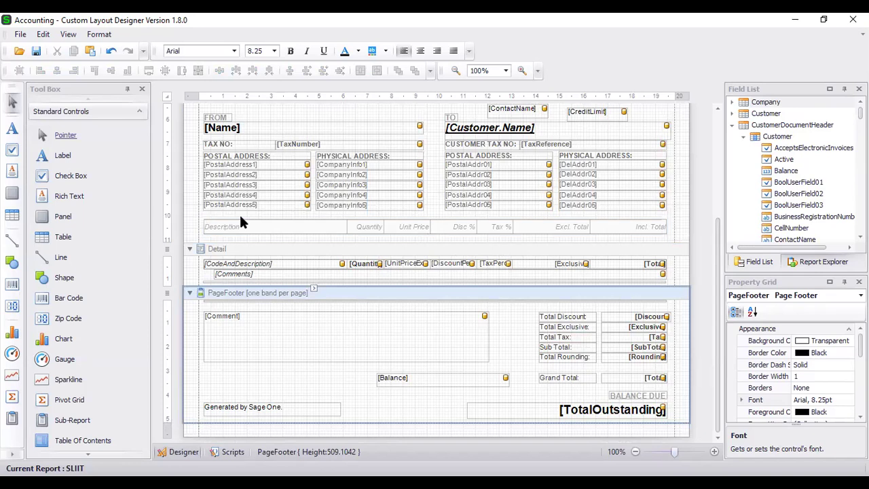
pyautogui.scroll(3, 240, 220)
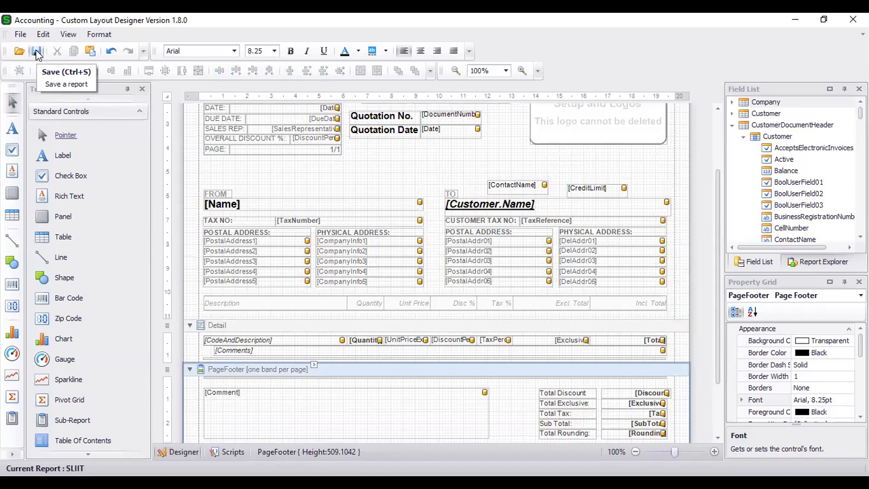
# Save the SLIIT layout and return to the quote page in the browser.
pyautogui.click(37, 52)
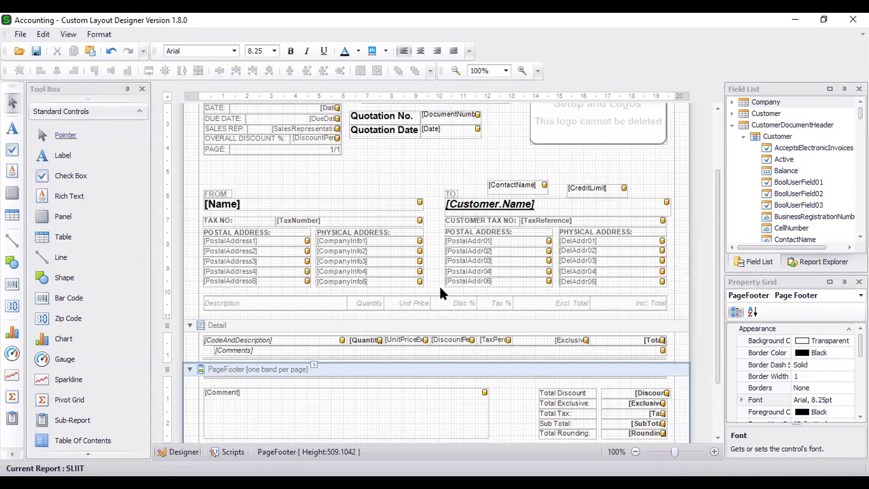
pyautogui.click(509, 335)
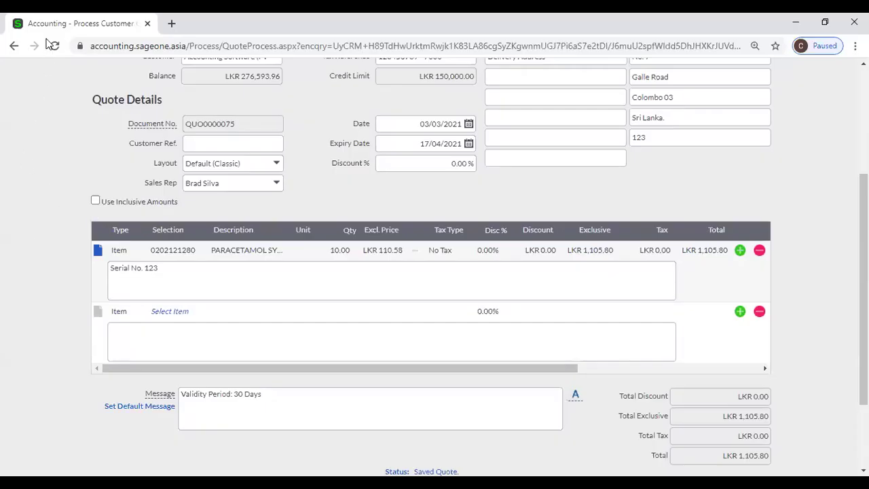
# Reload the quote, switch its Layout from Default (Classic) to SLIIT, and open Print Preview.
pyautogui.click(54, 45)
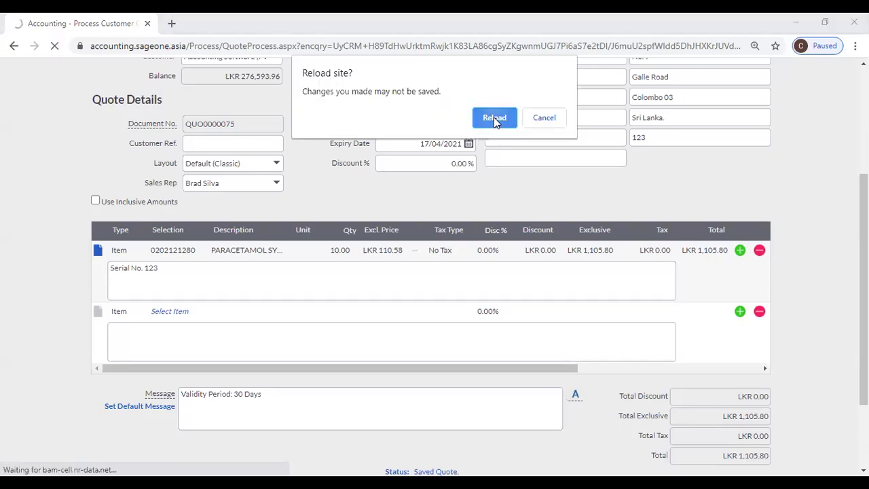
pyautogui.click(494, 117)
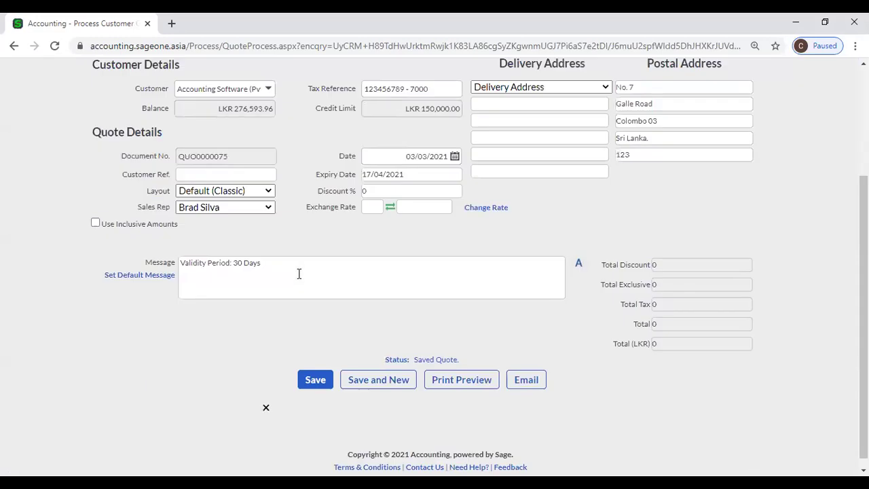
pyautogui.click(277, 196)
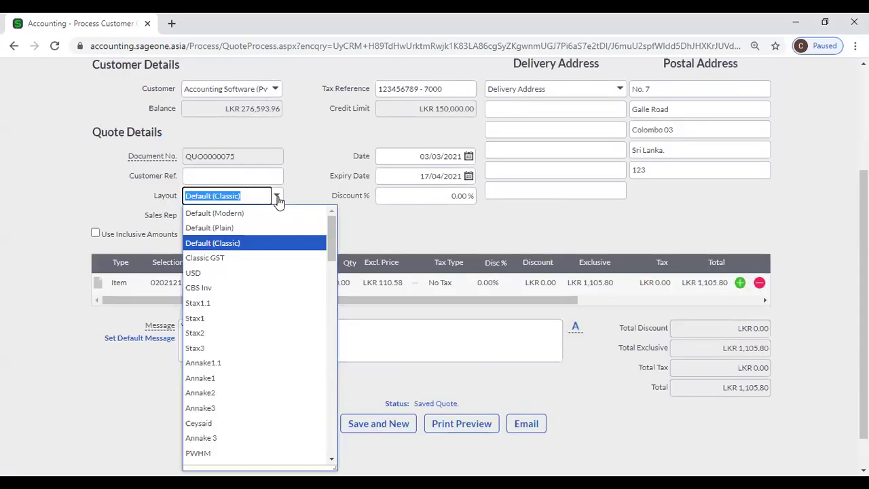
pyautogui.write('SLIIT')
pyautogui.click(278, 214)
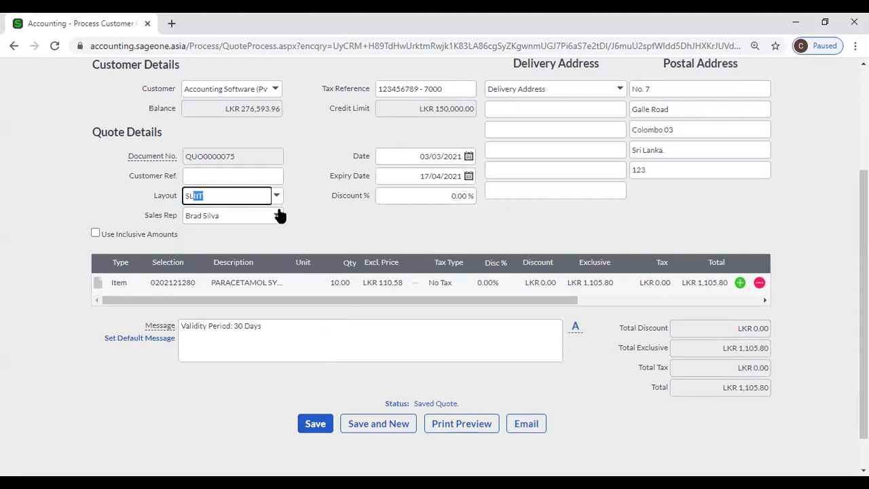
pyautogui.scroll(-1, 325, 217)
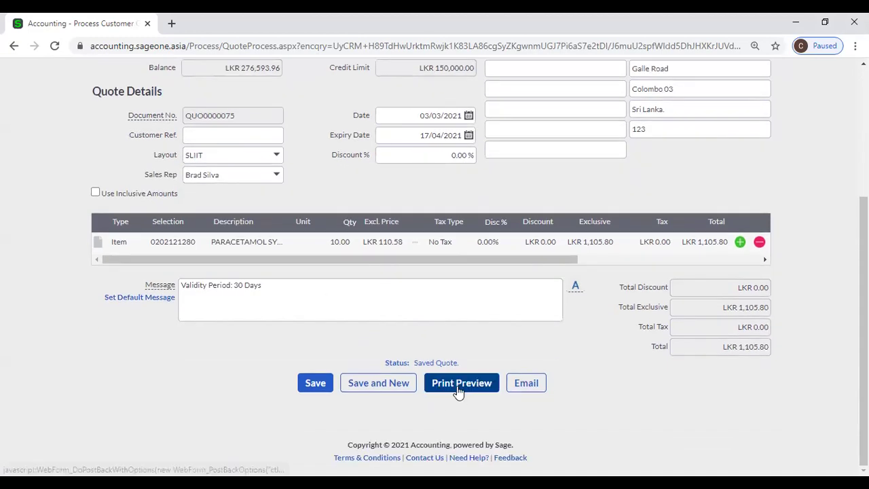
pyautogui.click(457, 386)
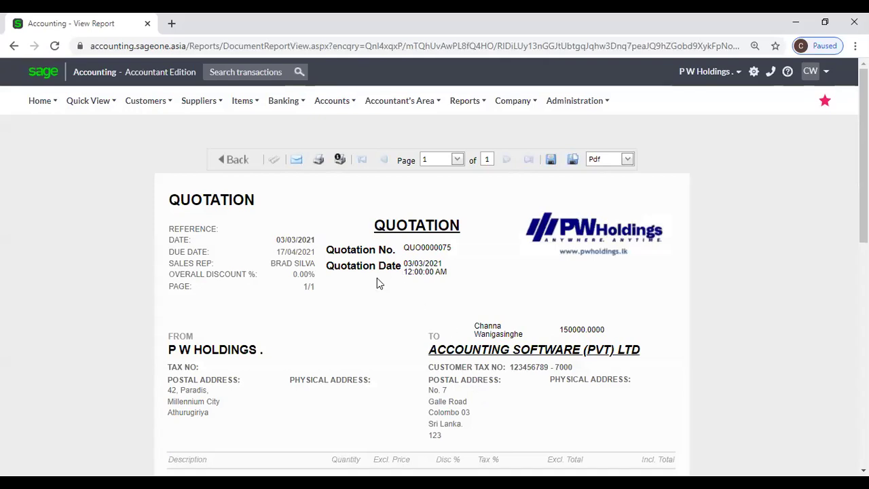
# Scroll through the QUOTATION print preview to review the layout.
pyautogui.scroll(-1, 377, 279)
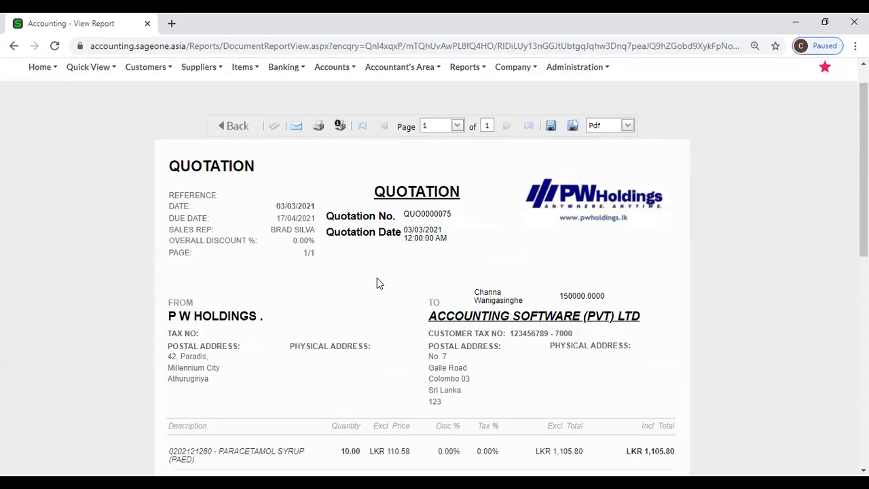
pyautogui.scroll(-5, 470, 289)
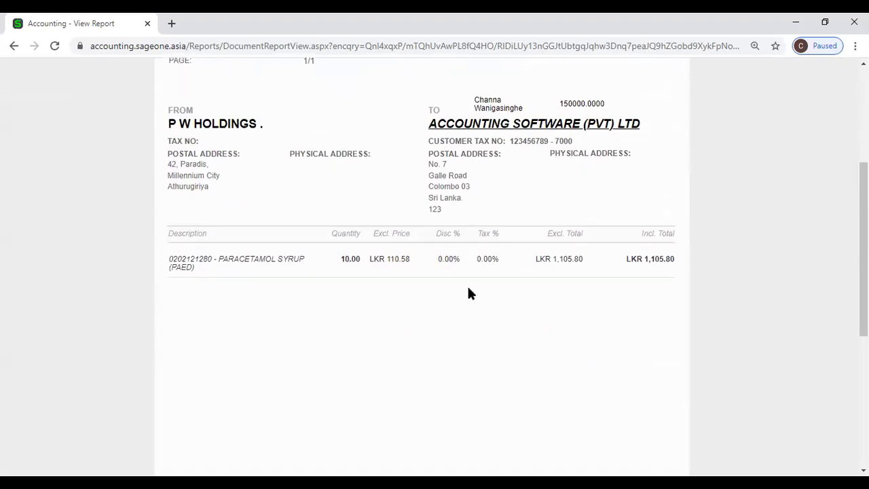
pyautogui.scroll(7, 469, 294)
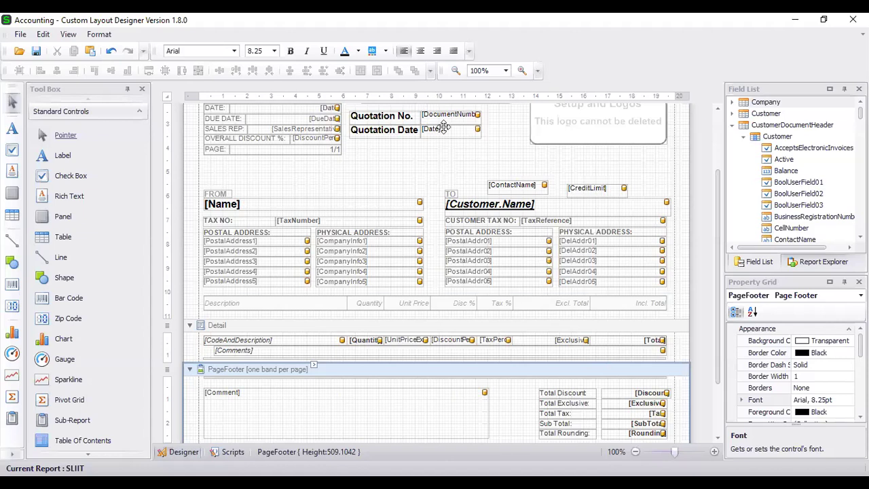
# Give the [Date] field beside Quotation Date the dd/MM/yyyy format string.
pyautogui.click(444, 129)
pyautogui.rightClick(445, 130)
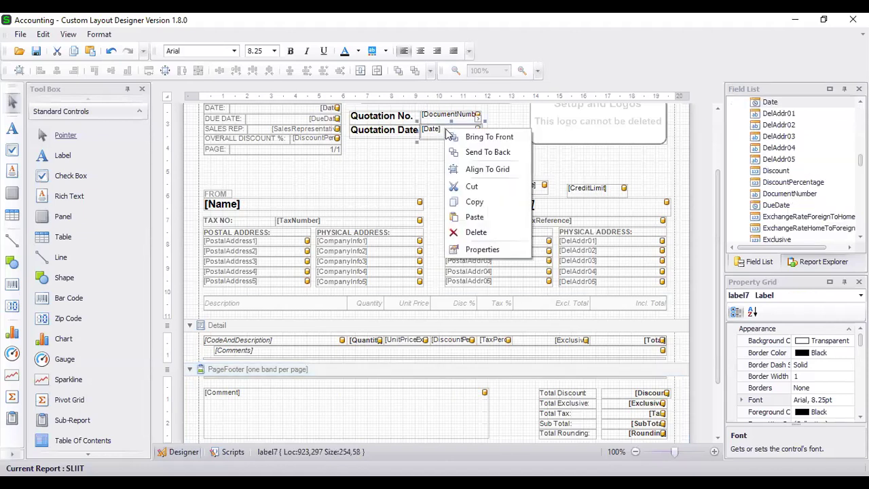
pyautogui.click(475, 118)
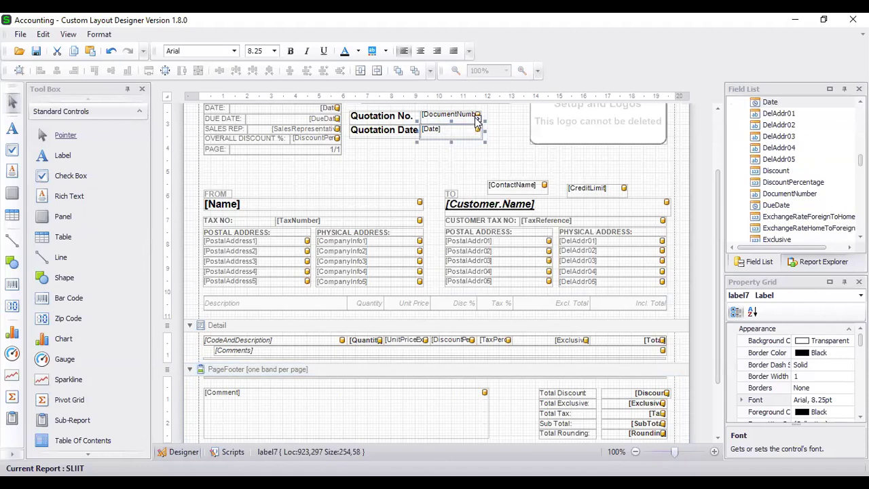
pyautogui.click(475, 118)
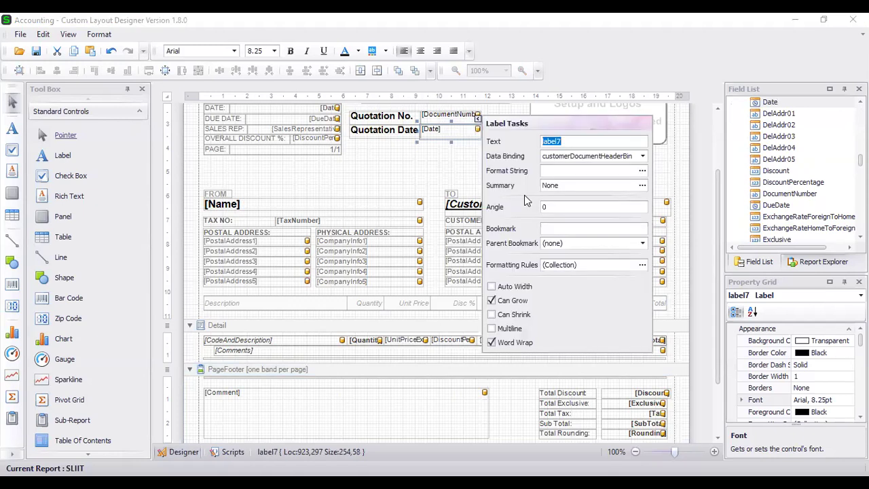
pyautogui.click(642, 172)
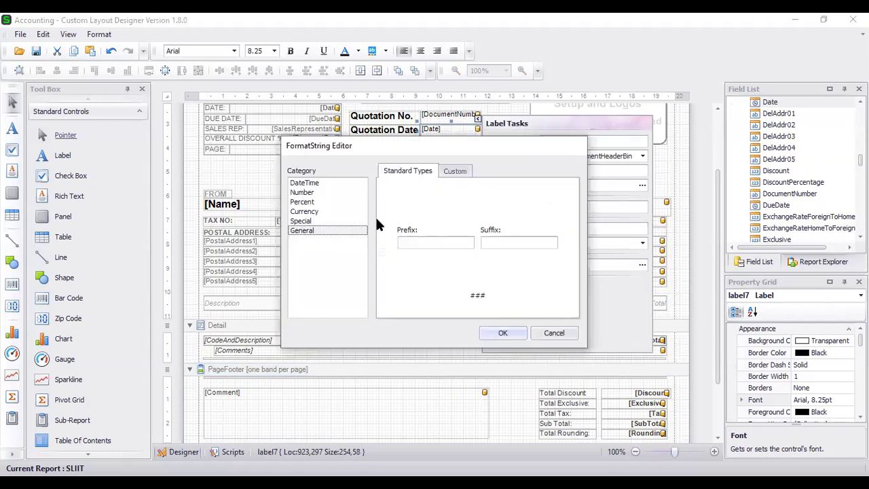
pyautogui.click(307, 184)
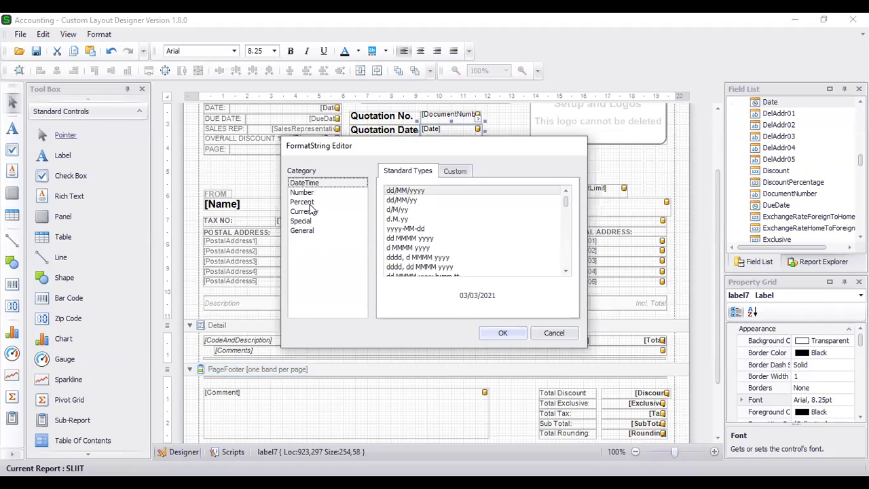
pyautogui.click(312, 193)
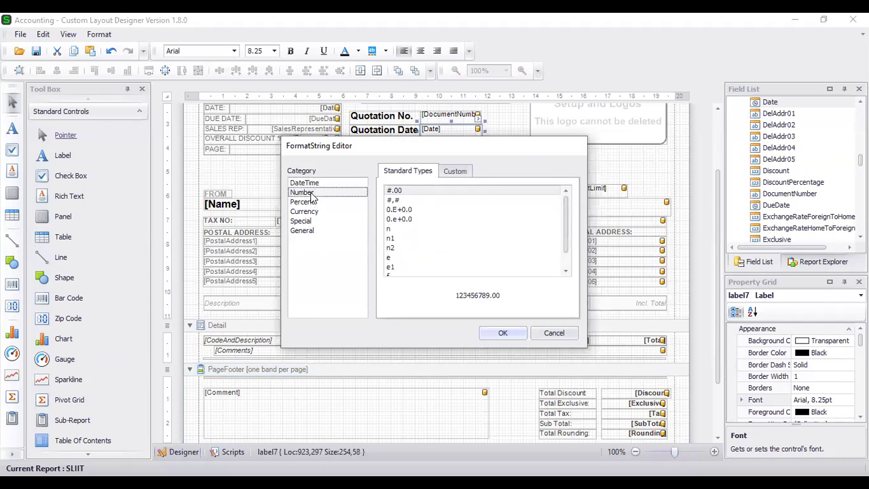
pyautogui.click(312, 183)
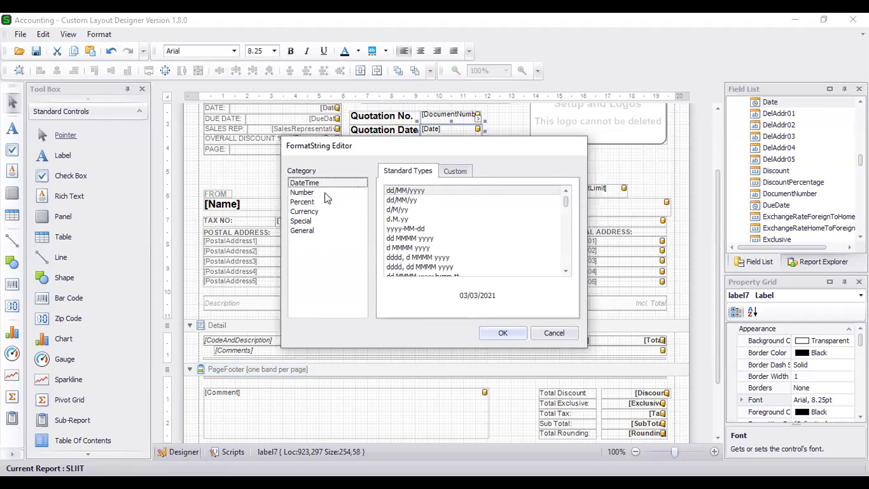
pyautogui.click(450, 174)
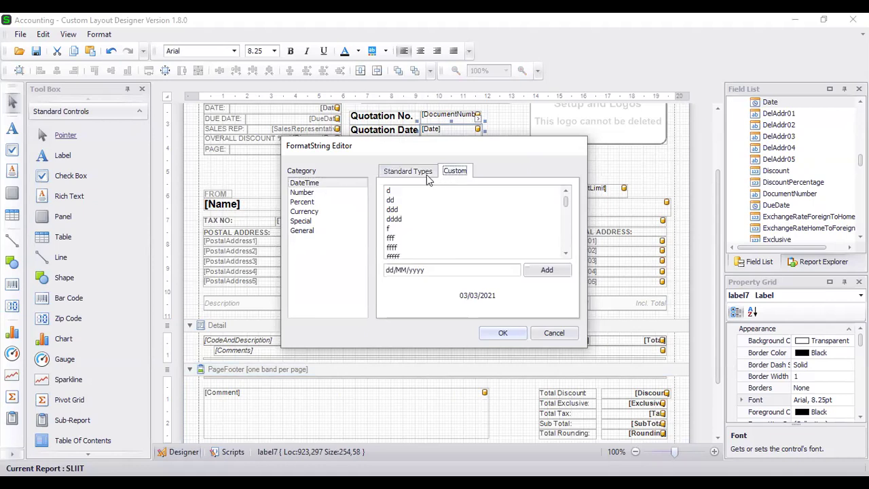
pyautogui.click(424, 174)
pyautogui.click(414, 193)
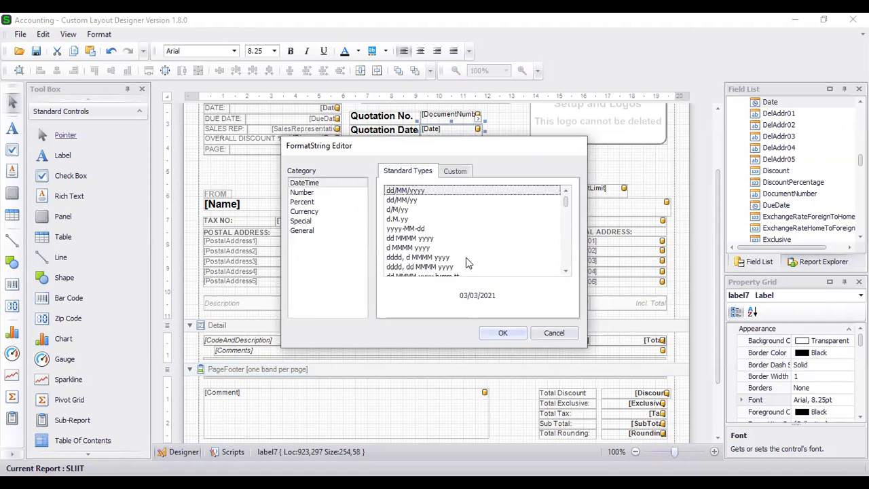
pyautogui.click(500, 334)
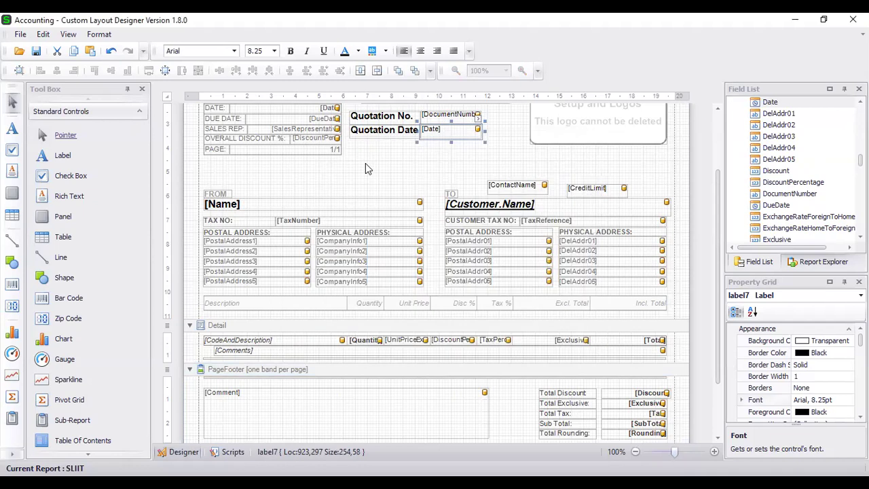
# Save the layout changes and switch to the browser's quotation preview.
pyautogui.click(366, 156)
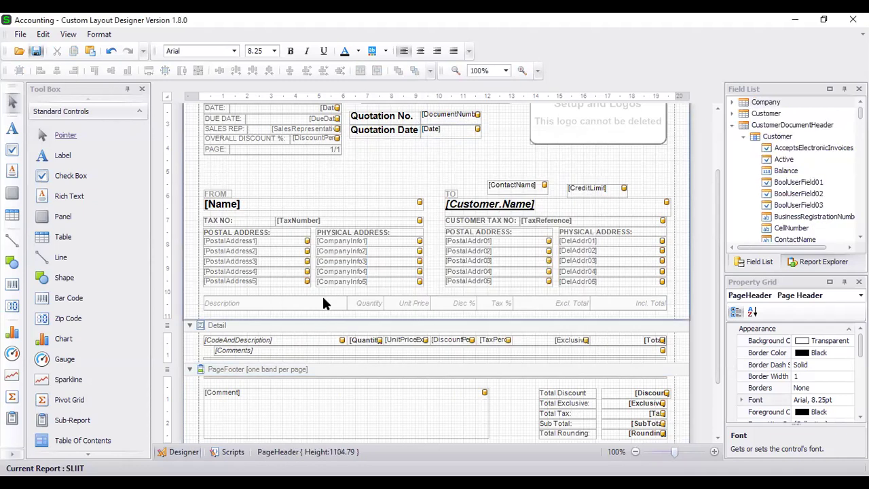
pyautogui.click(36, 51)
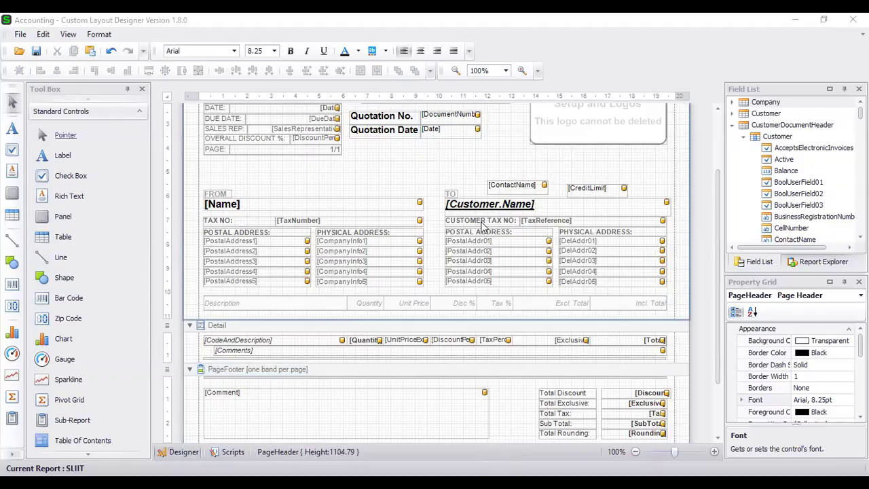
pyautogui.hotkey('alt', 'Tab')
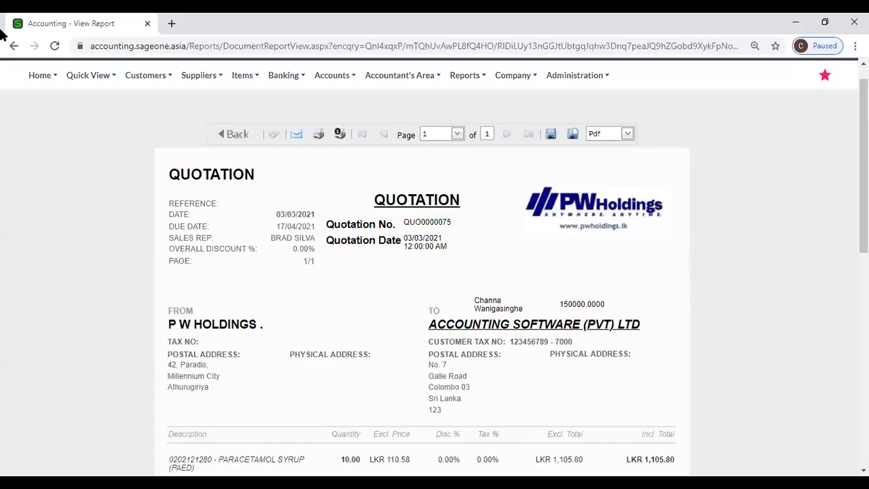
# Reload the preview to show the date without time, then return to the Custom Layout Designer.
pyautogui.click(55, 46)
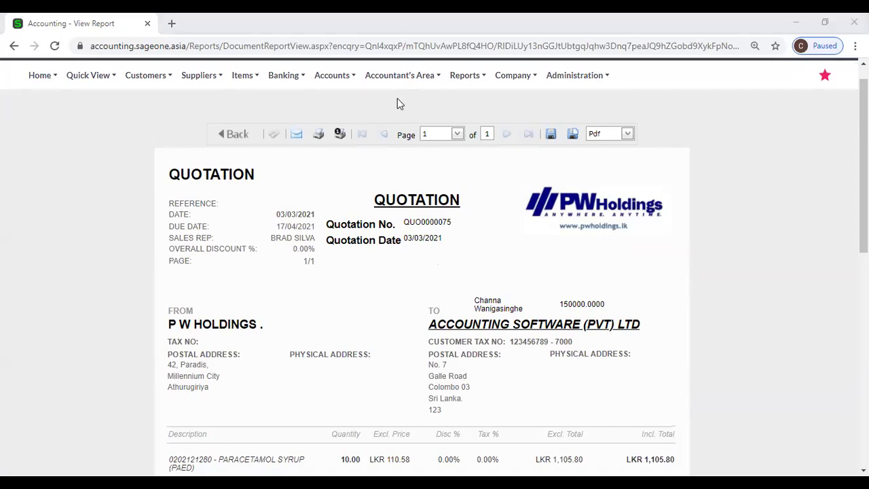
pyautogui.hotkey('alt', 'Tab')
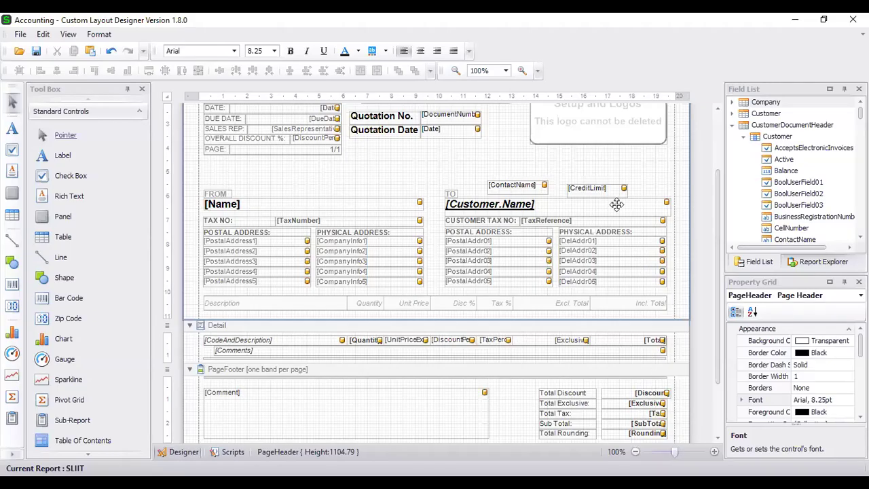
# Open the CreditLimit field's Format String editor and pick a thousands-separated Number format.
pyautogui.click(617, 188)
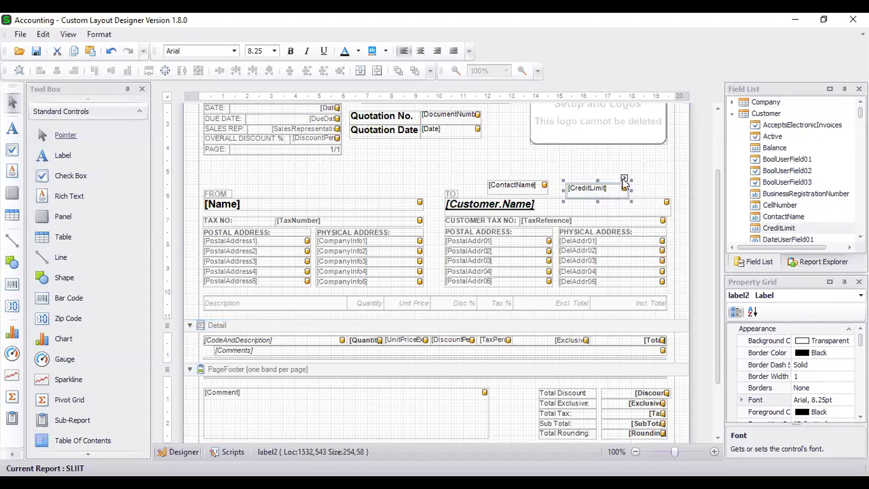
pyautogui.click(624, 180)
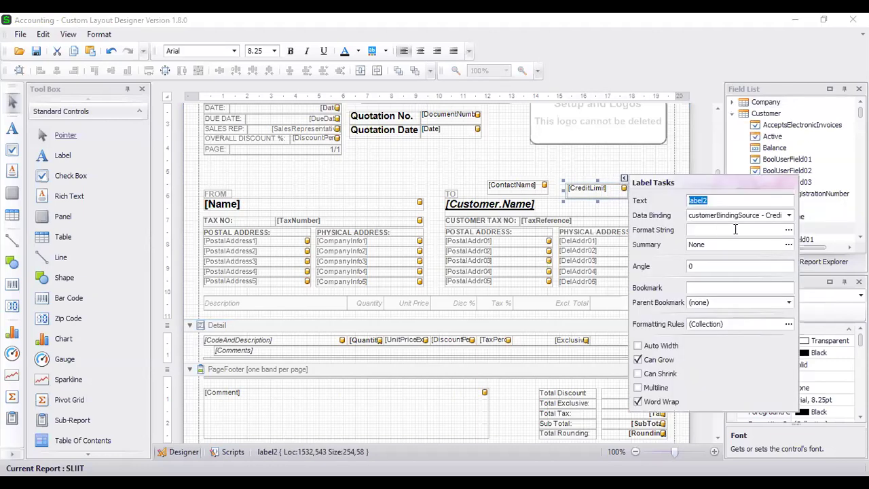
pyautogui.click(789, 233)
pyautogui.click(306, 192)
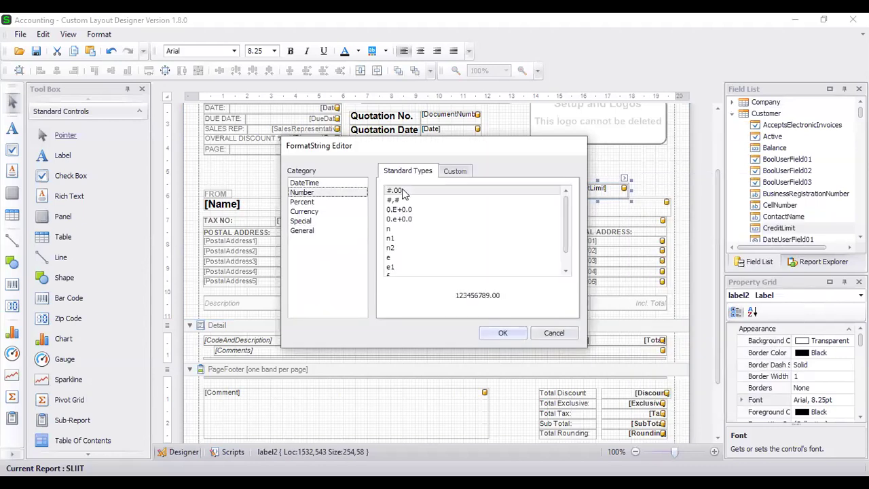
pyautogui.scroll(-1, 418, 202)
pyautogui.scroll(1, 421, 216)
pyautogui.click(405, 201)
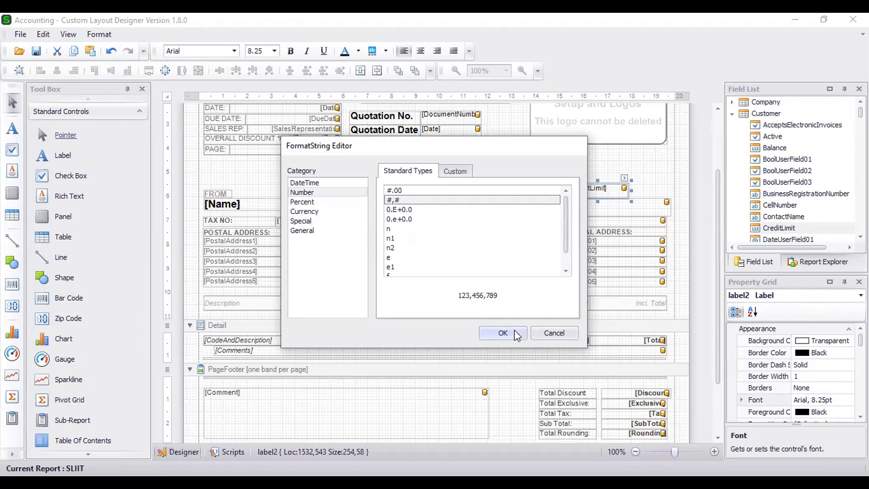
# Set the custom format code to #,0.00, confirm it, and recheck that it was kept.
pyautogui.click(452, 170)
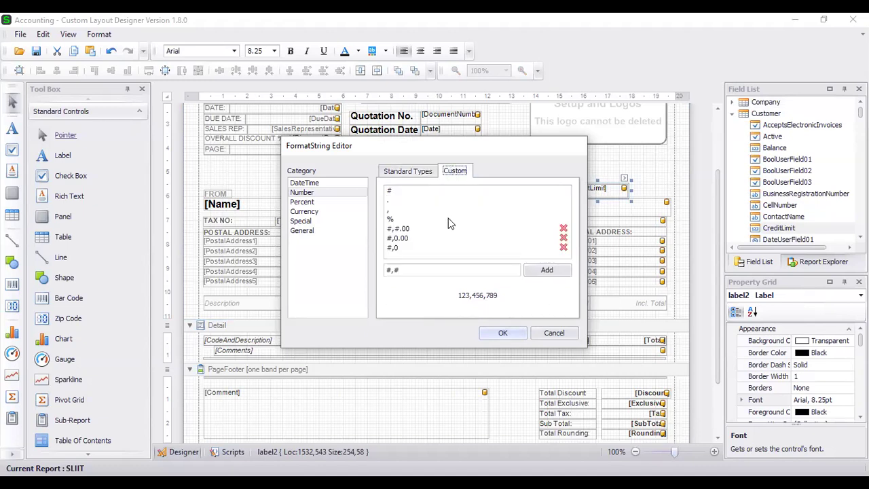
pyautogui.click(408, 270)
pyautogui.press('BackSpace')
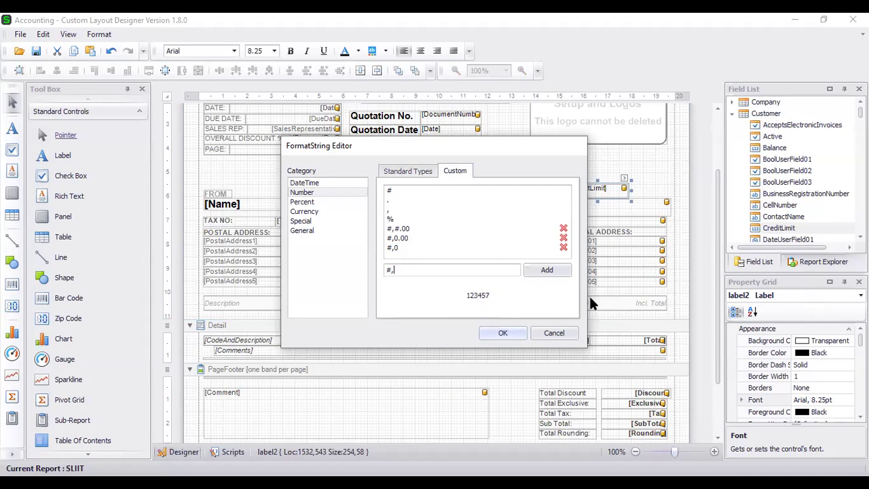
pyautogui.write('0')
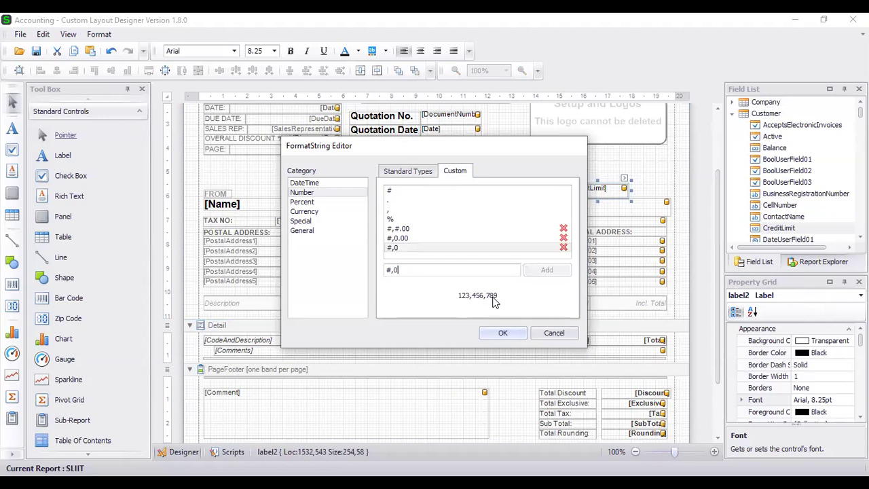
pyautogui.write('.00')
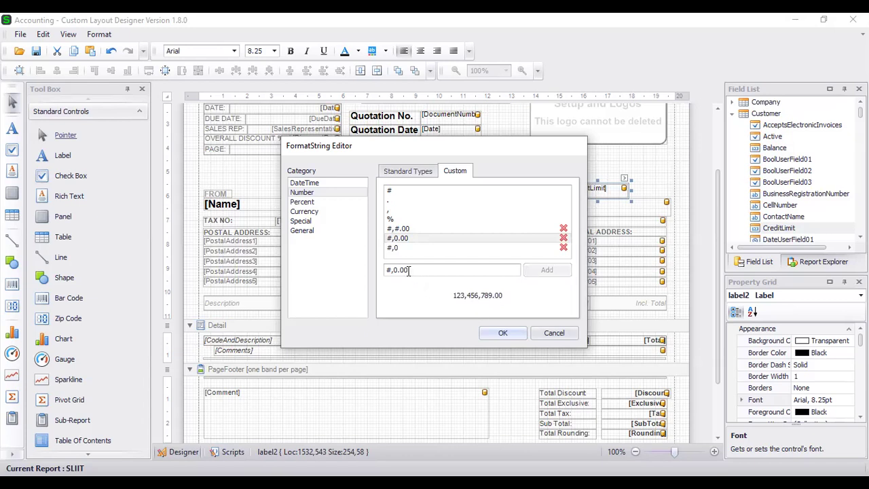
pyautogui.press('BackSpace')
pyautogui.press('BackSpace')
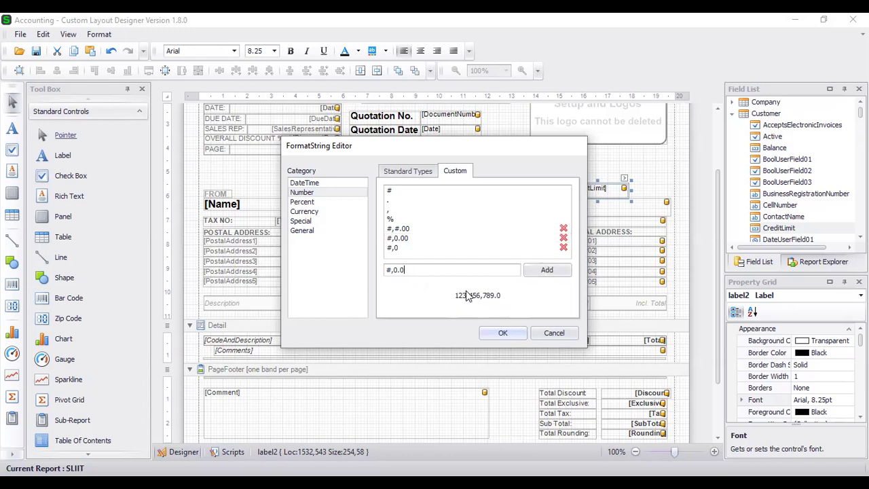
pyautogui.write('00')
pyautogui.click(503, 334)
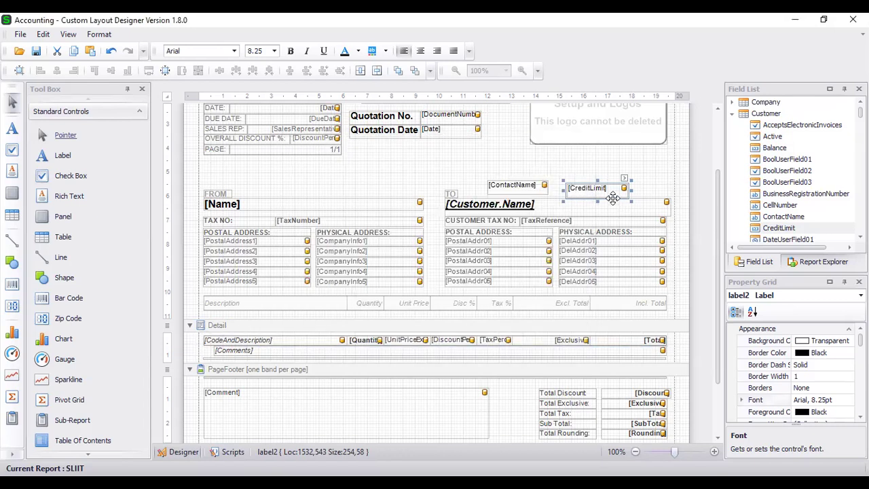
pyautogui.click(624, 180)
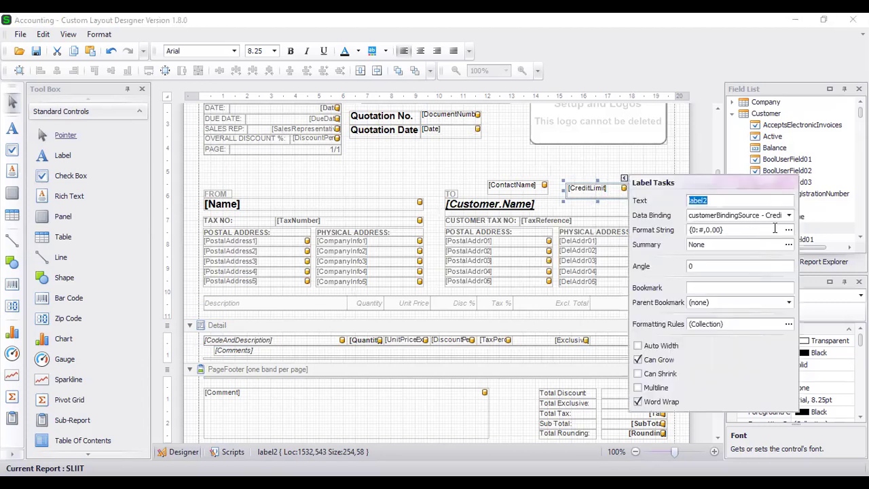
pyautogui.click(672, 232)
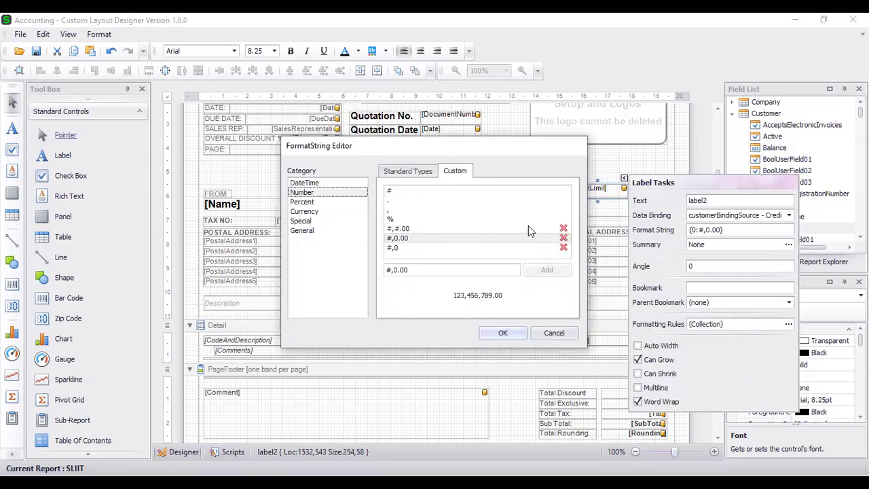
pyautogui.click(502, 332)
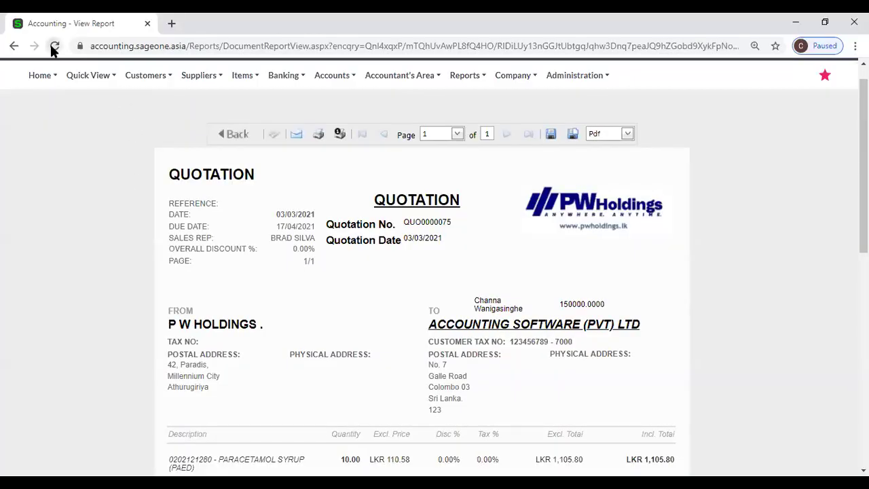
# Reload the quotation preview so the credit limit shows 150,000.00, briefly viewing the Accountant's Area menu.
pyautogui.click(54, 47)
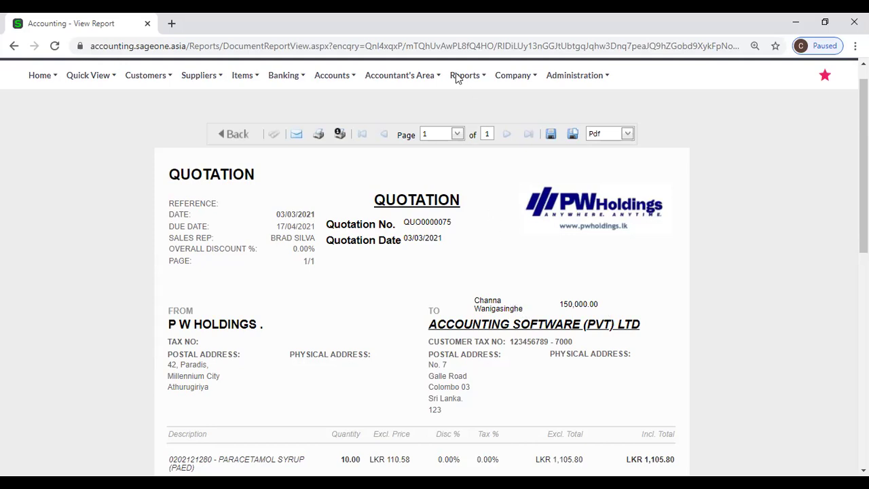
pyautogui.click(404, 76)
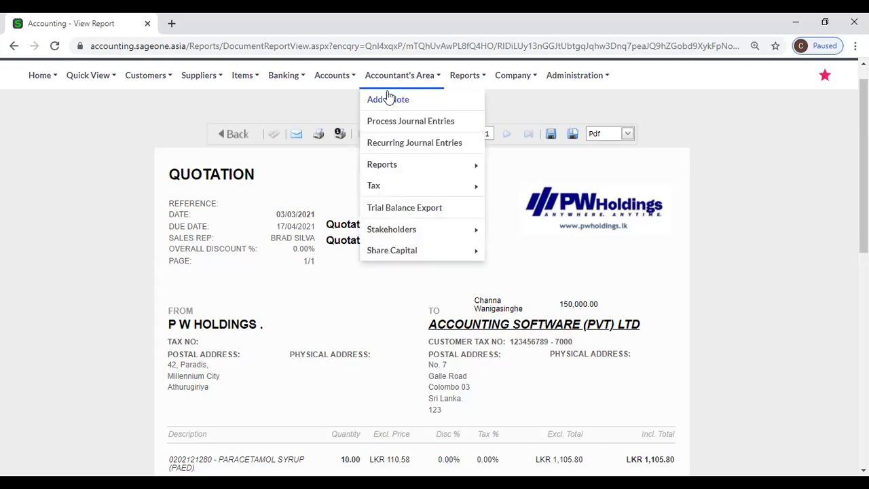
pyautogui.click(207, 121)
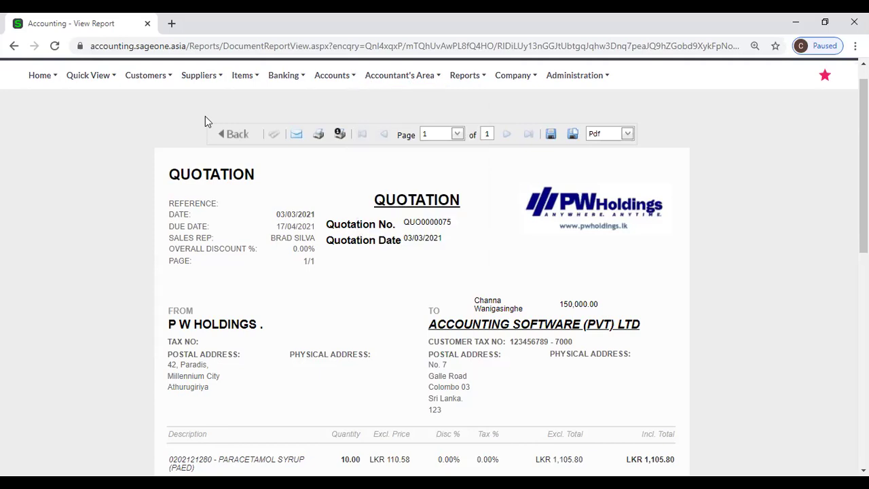
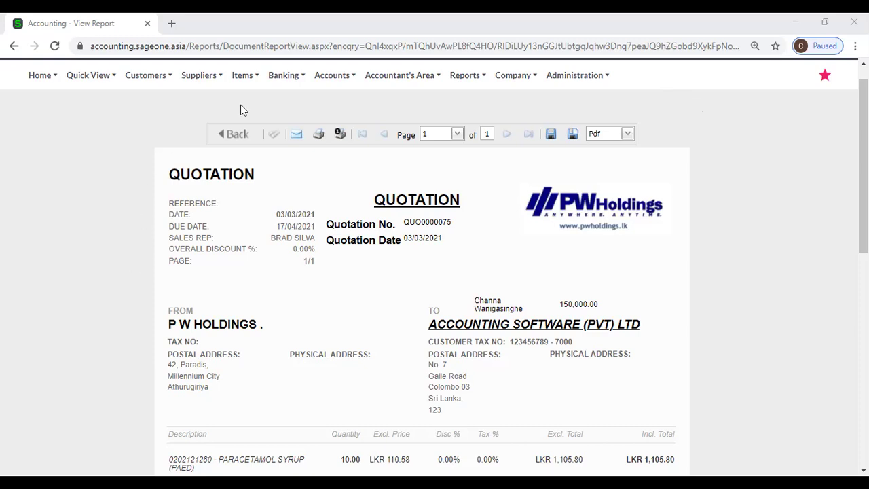
# Go to the Customer Sales Orders list from the Customers > Transactions menu.
pyautogui.click(142, 77)
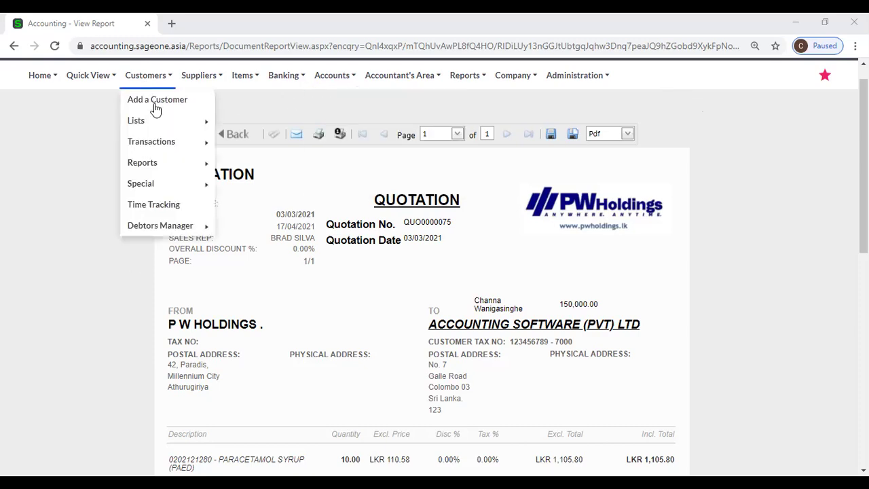
pyautogui.moveTo(163, 145)
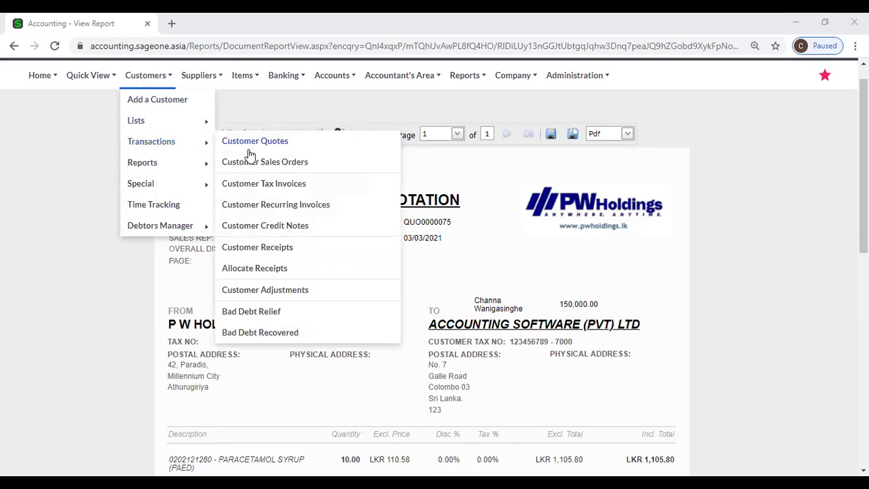
pyautogui.click(252, 162)
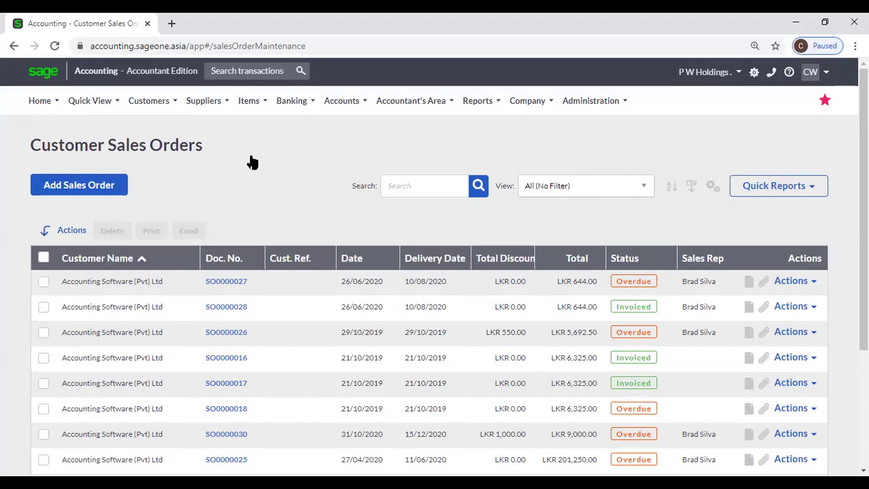
# Browse the Customers, Reports and Company menus from the navigation bar.
pyautogui.click(149, 101)
pyautogui.moveTo(179, 184)
pyautogui.moveTo(465, 102)
pyautogui.moveTo(528, 104)
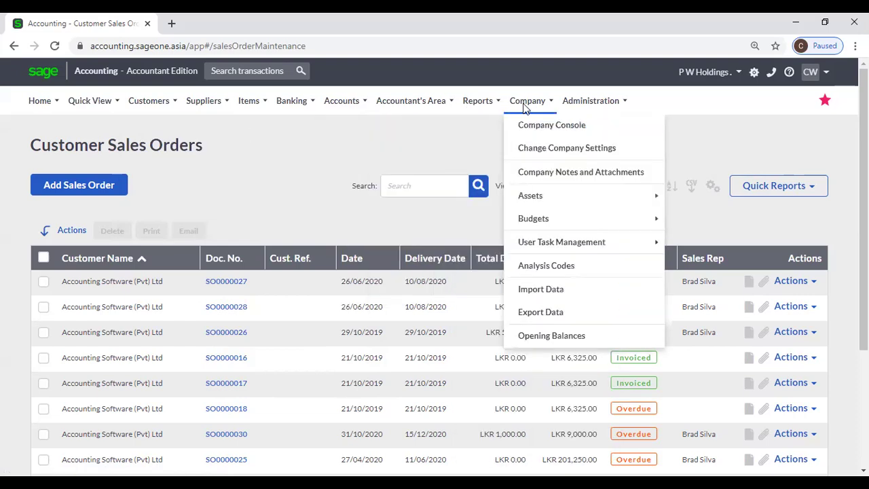
# View Company Settings > General Settings > Item Settings, where sales orders reserve item quantities.
pyautogui.click(538, 149)
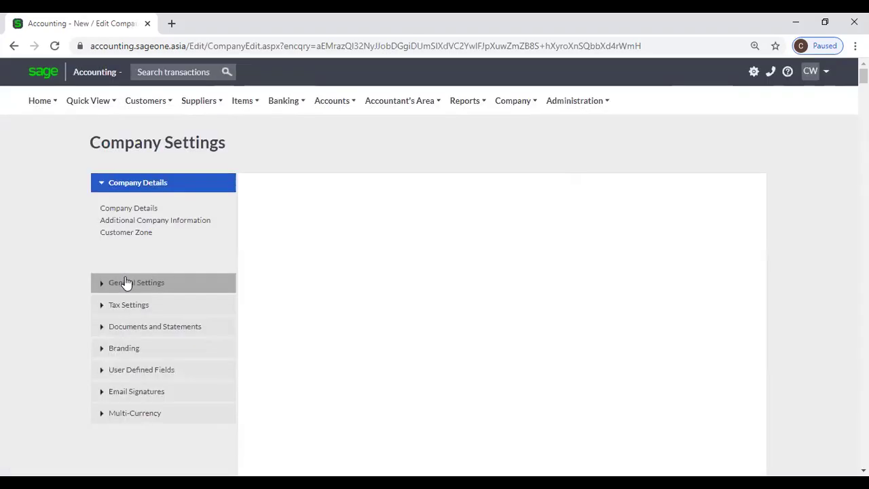
pyautogui.click(126, 283)
pyautogui.click(142, 280)
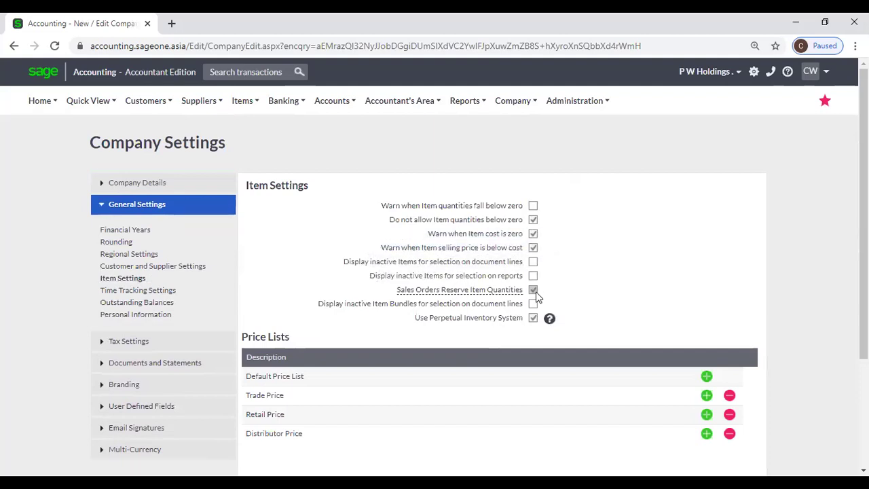
# Go to Customer Sales Orders and start a new blank sales order.
pyautogui.moveTo(457, 295)
pyautogui.moveTo(458, 114)
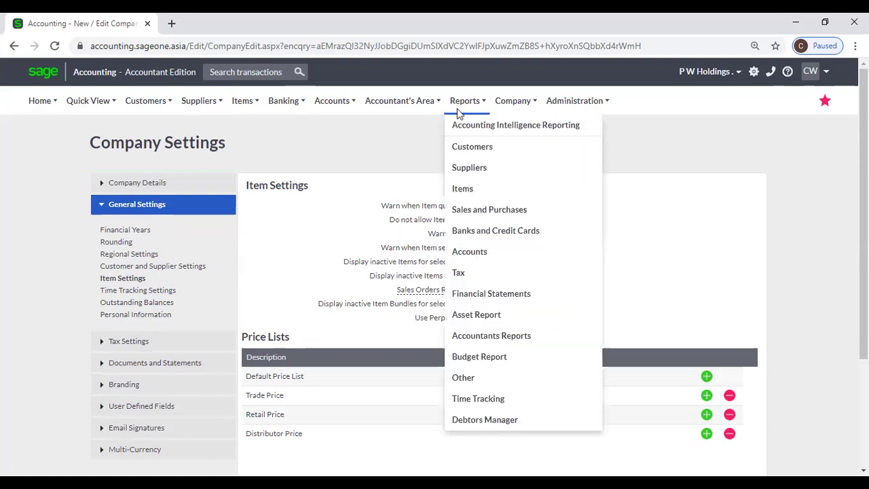
pyautogui.moveTo(170, 116)
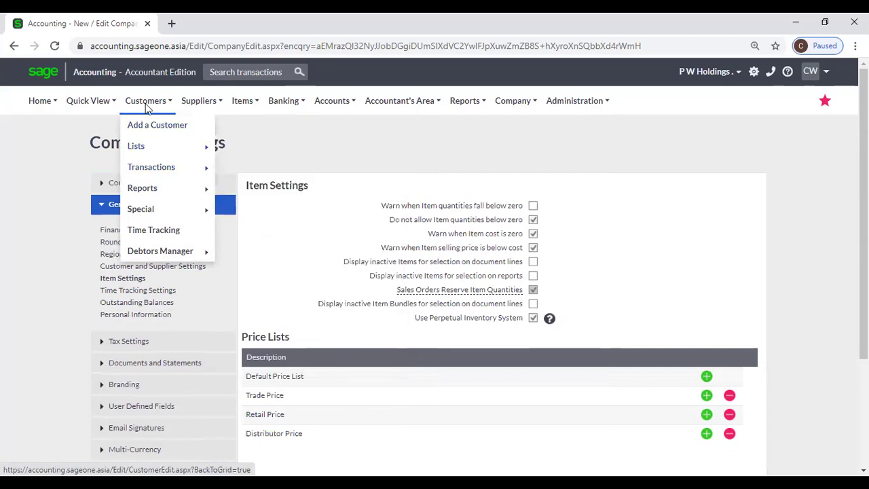
pyautogui.moveTo(159, 167)
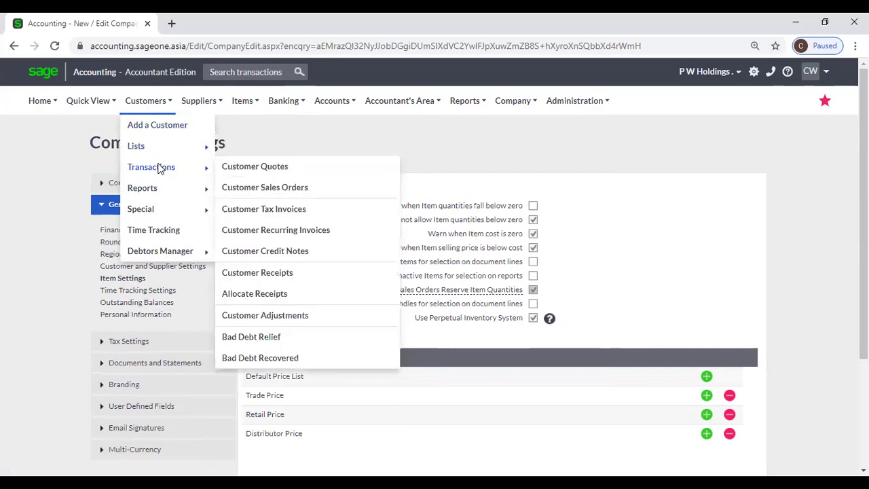
pyautogui.click(269, 190)
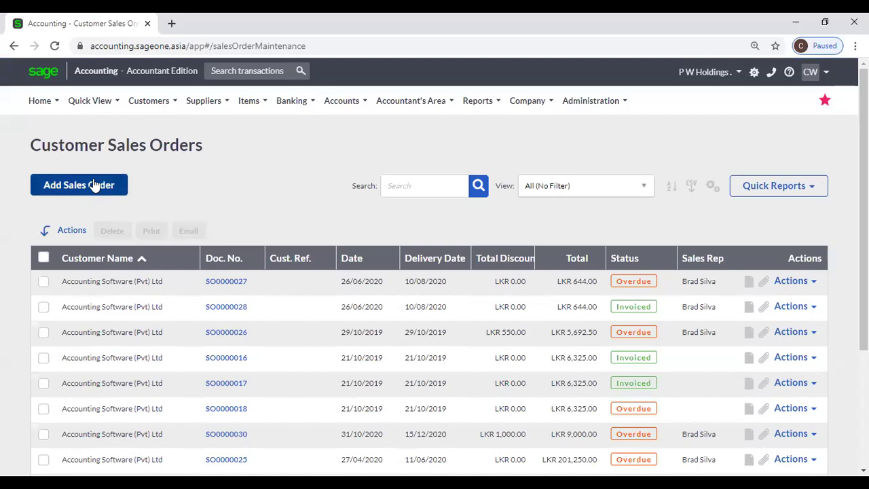
pyautogui.click(99, 189)
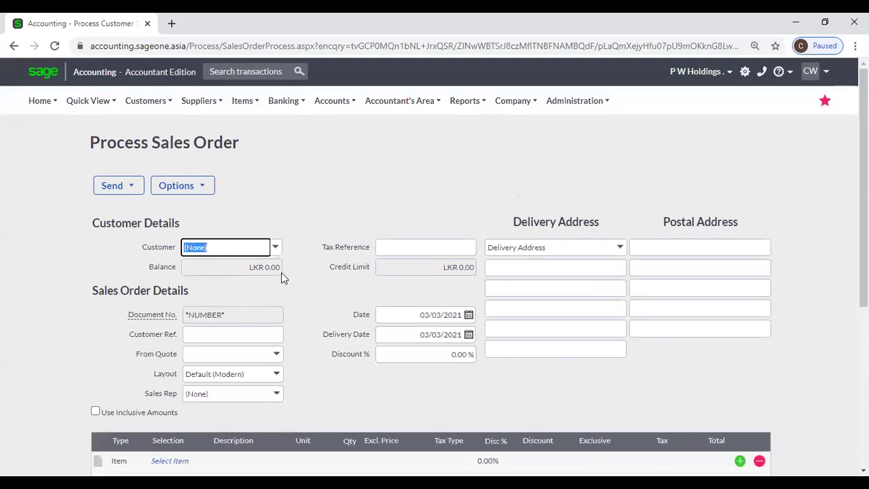
# Choose Accounting Software (Pvt) Ltd and add item 202121280 Paracetamol Syrup (Paed) to line one.
pyautogui.write('Accounting Software (Pv')
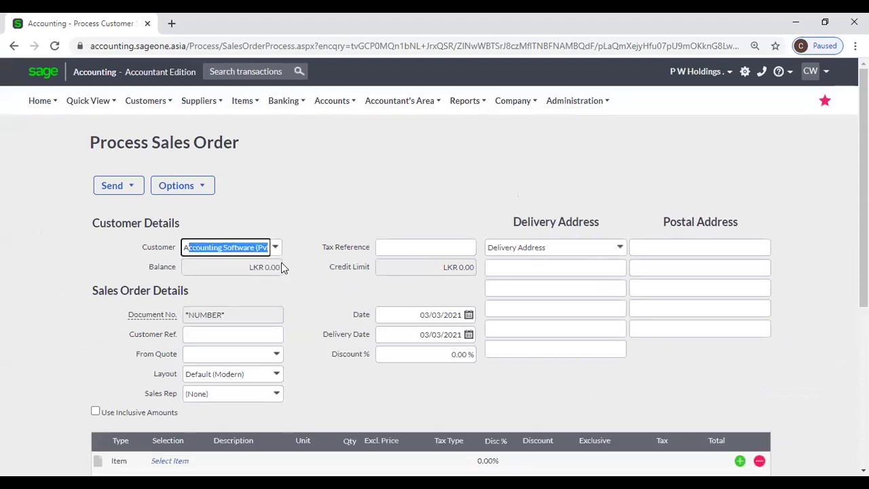
pyautogui.click(283, 200)
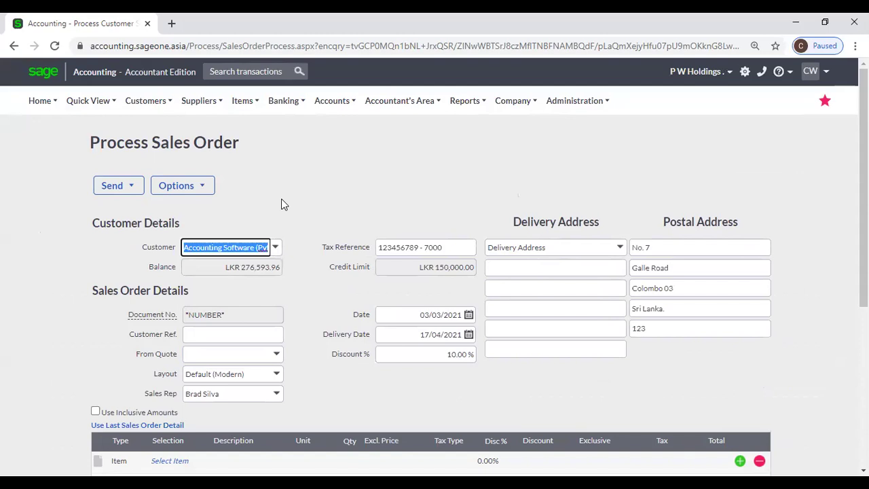
pyautogui.scroll(-1, 283, 212)
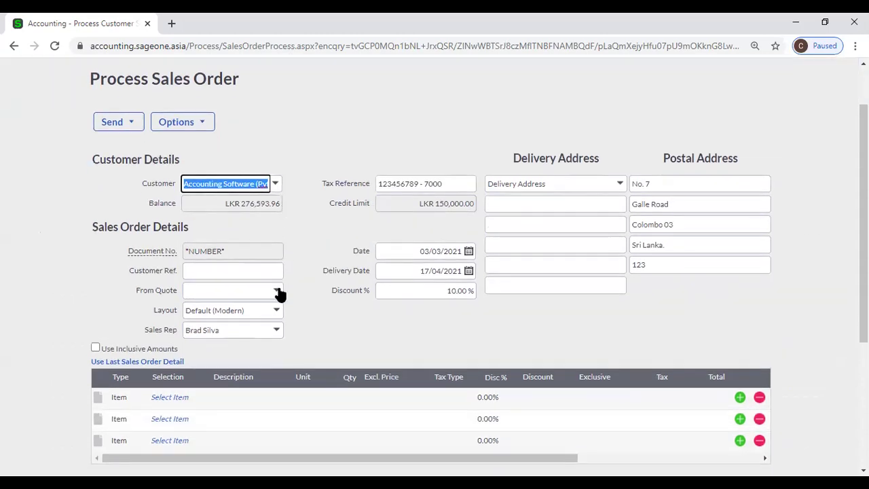
pyautogui.click(160, 396)
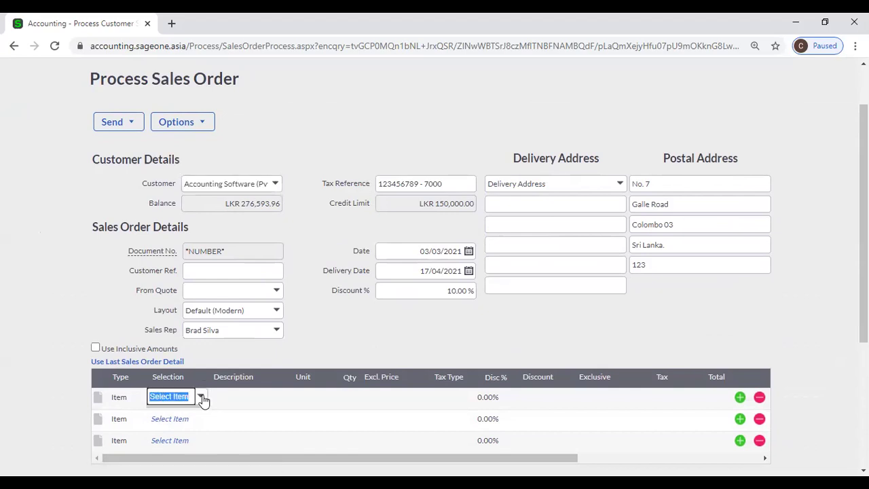
pyautogui.click(203, 401)
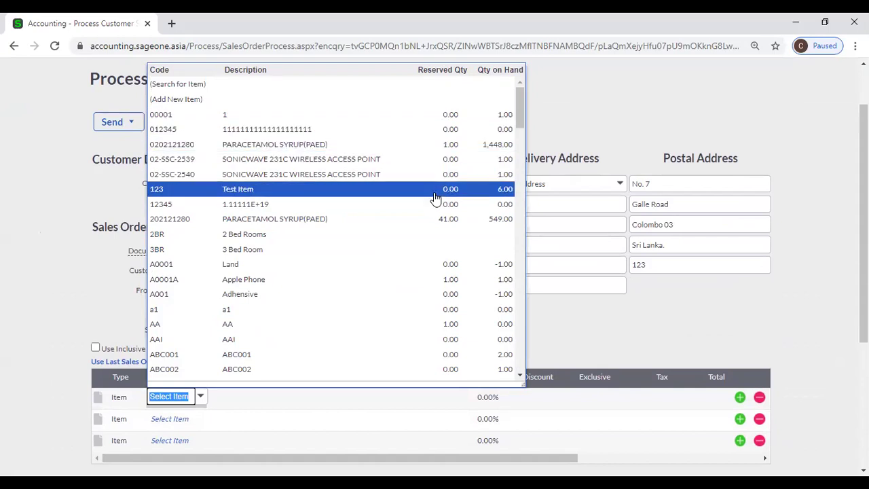
pyautogui.click(433, 220)
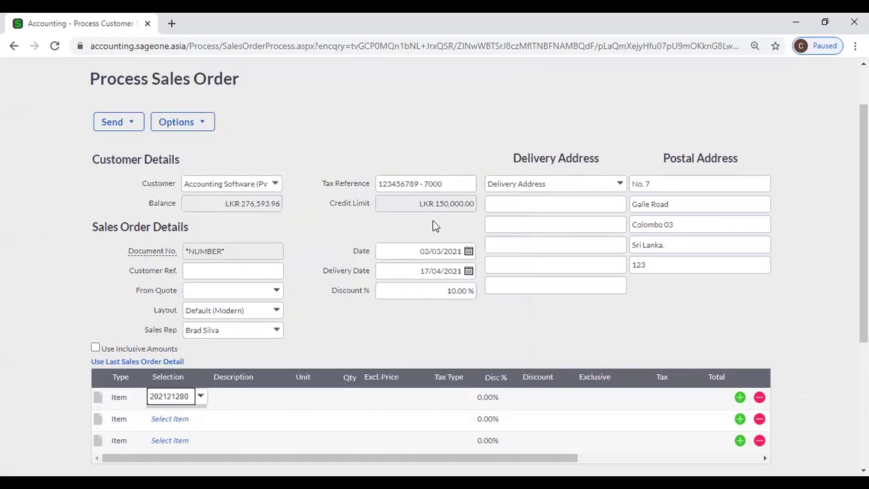
# Set the line quantity to 2 at LKR 98.15, totalling LKR 176.67 after 10% discount.
pyautogui.press('Tab')
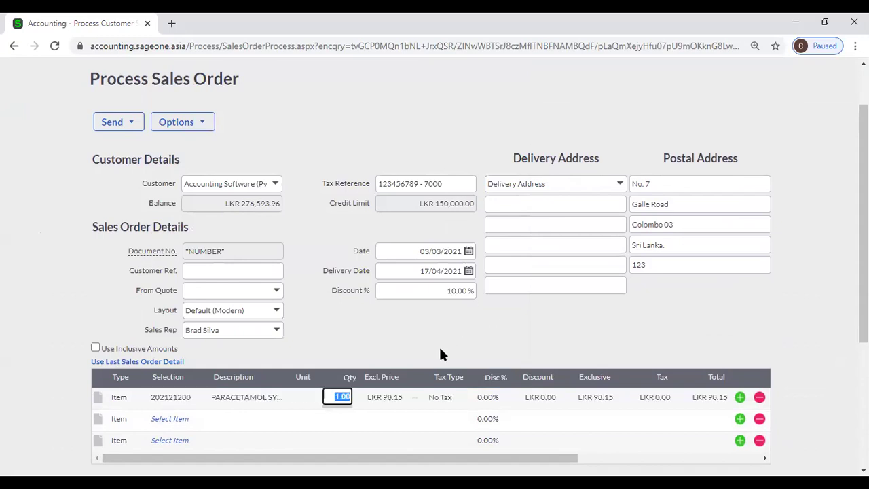
pyautogui.write('2')
pyautogui.press('Tab')
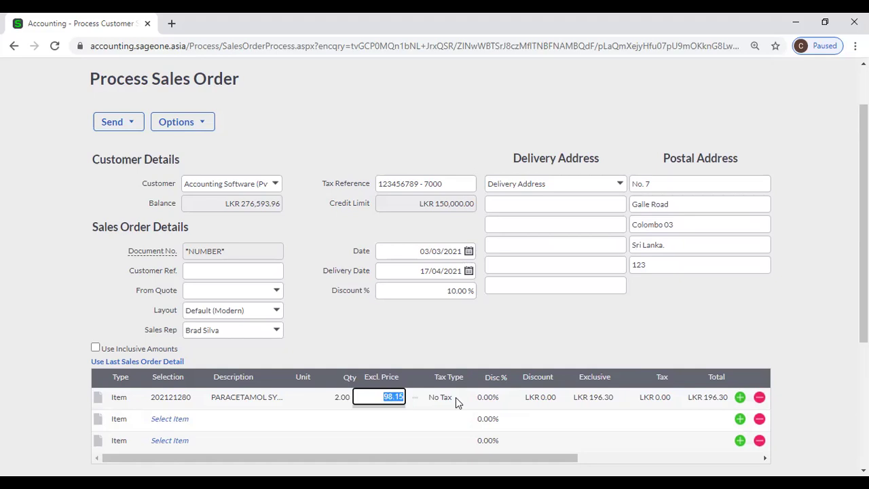
pyautogui.scroll(-3, 569, 381)
pyautogui.scroll(-1, 570, 385)
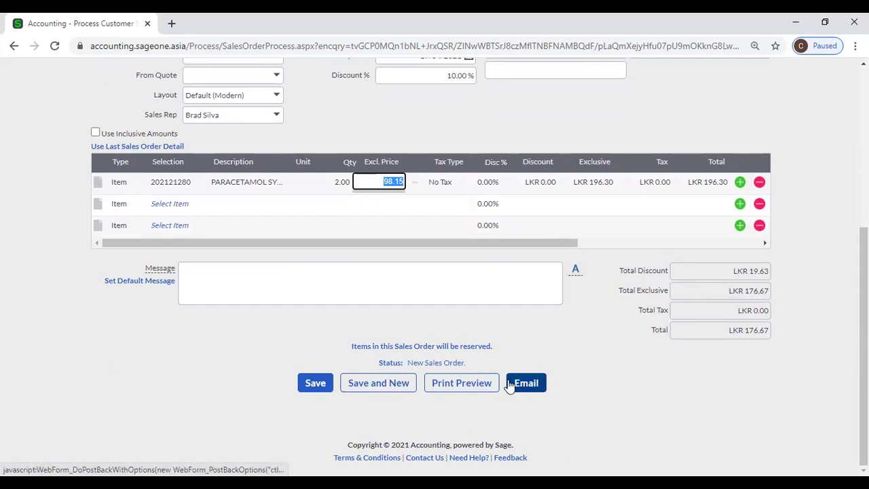
pyautogui.scroll(1, 543, 344)
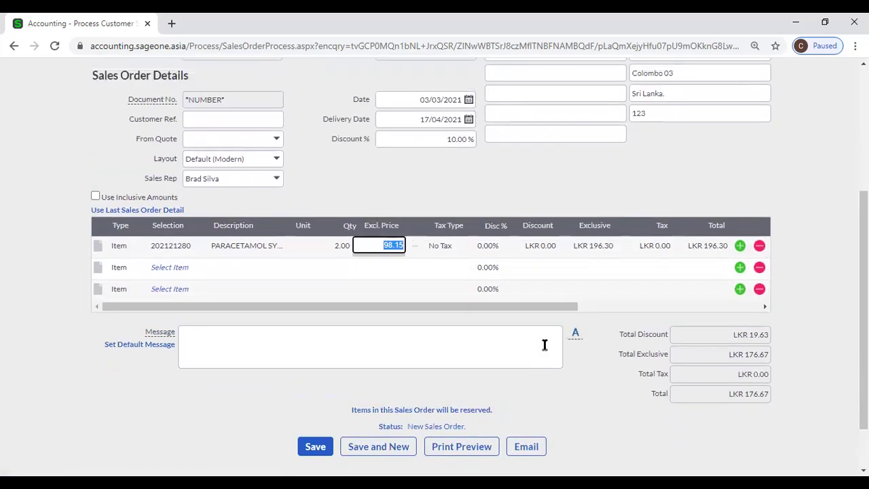
pyautogui.click(303, 150)
pyautogui.scroll(3, 294, 185)
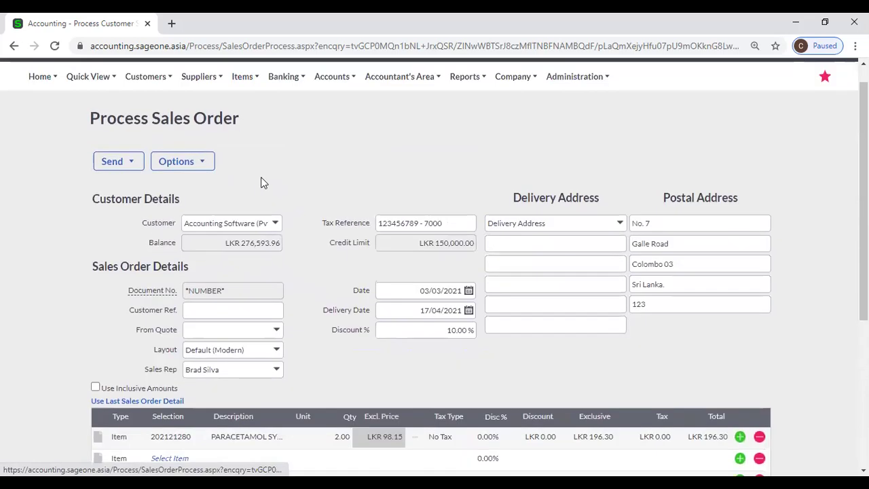
pyautogui.click(142, 81)
pyautogui.moveTo(173, 144)
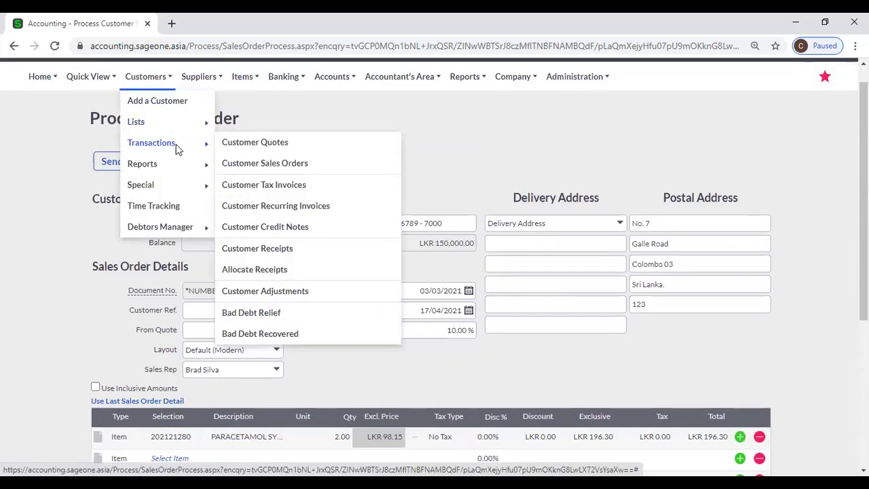
# Discard the unsaved order, go to Customer Quotes, and show QUO0000075's actions.
pyautogui.click(226, 144)
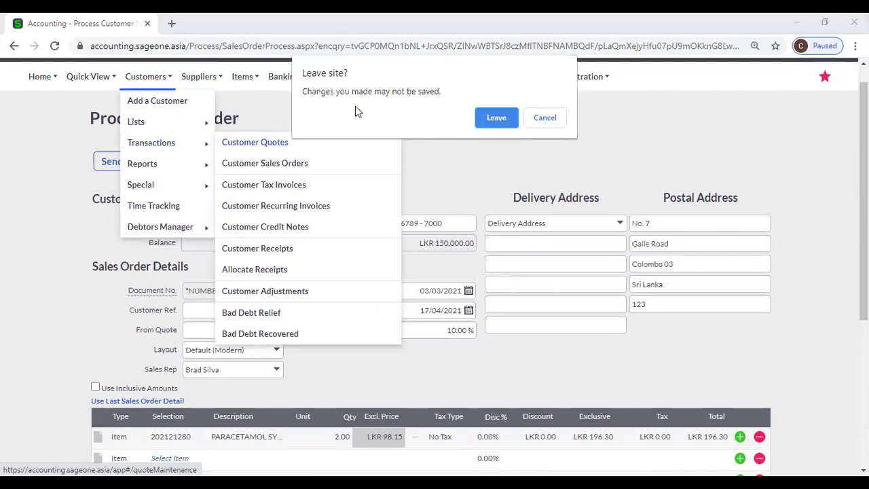
pyautogui.click(497, 118)
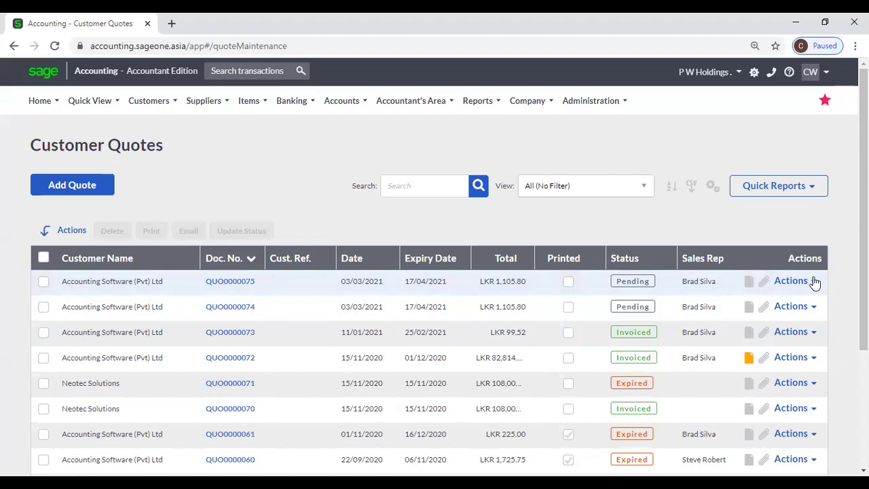
pyautogui.click(814, 281)
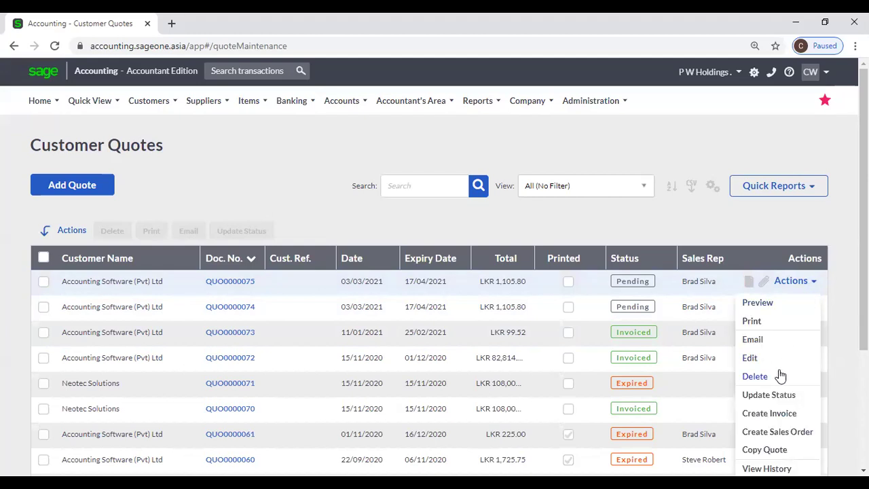
# Convert quote QUO0000075 to a sales order, review it, then return to Customer Quotes.
pyautogui.click(800, 432)
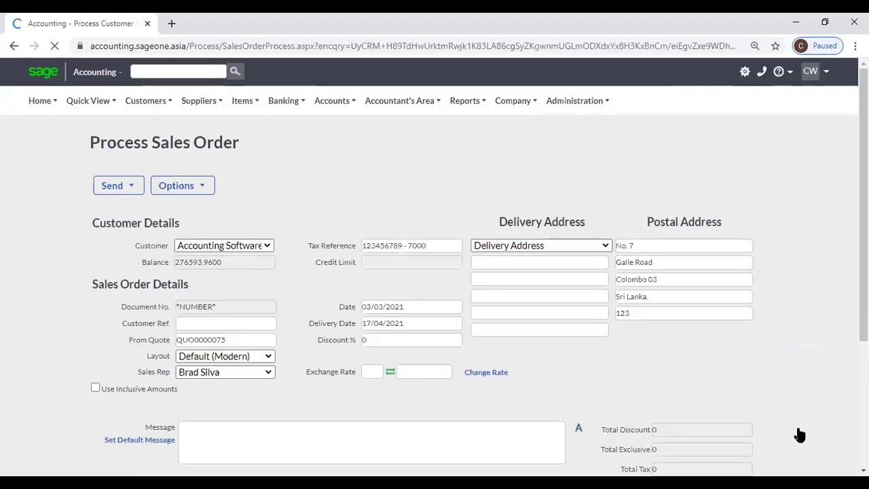
pyautogui.scroll(-1, 301, 308)
pyautogui.scroll(-2, 300, 305)
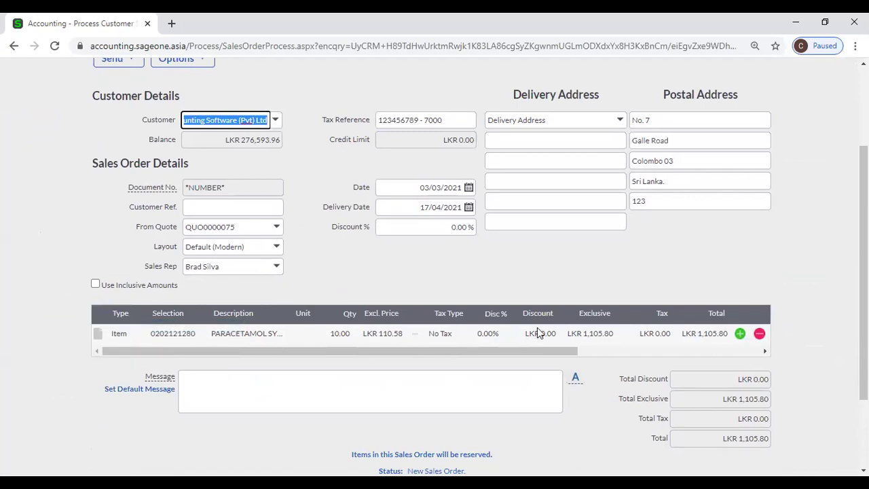
pyautogui.scroll(-2, 537, 329)
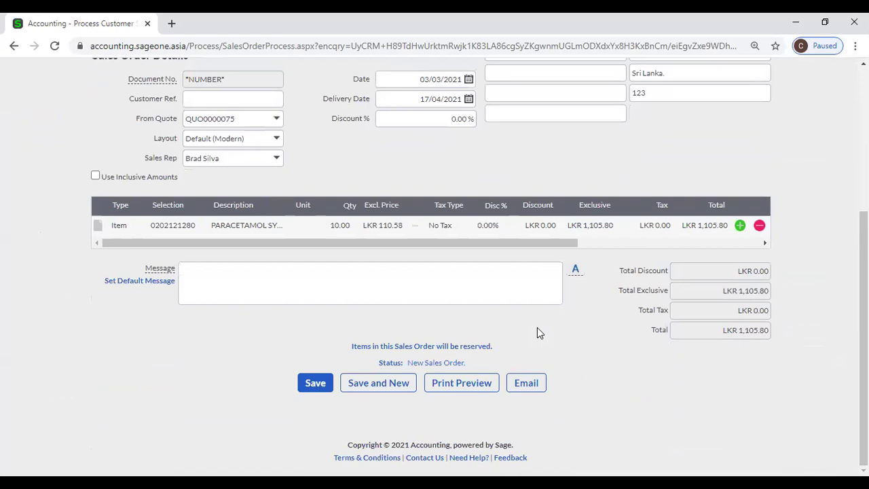
pyautogui.scroll(3, 521, 333)
pyautogui.scroll(-1, 520, 333)
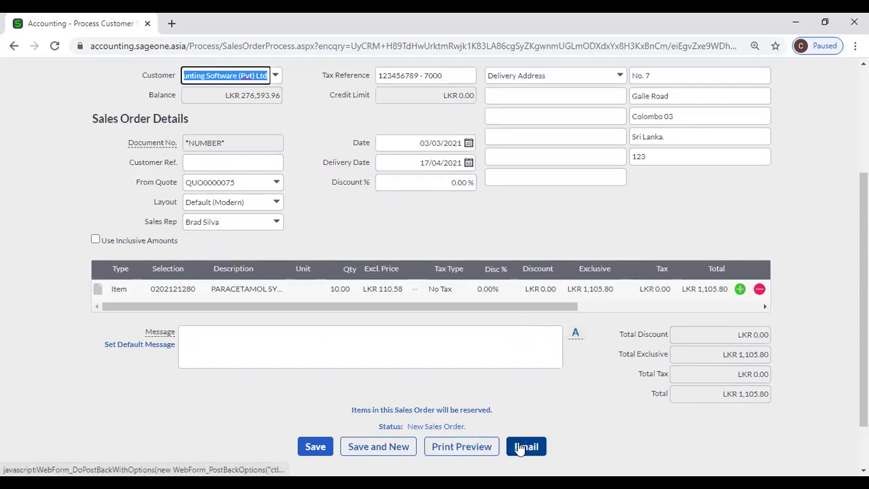
pyautogui.scroll(3, 314, 299)
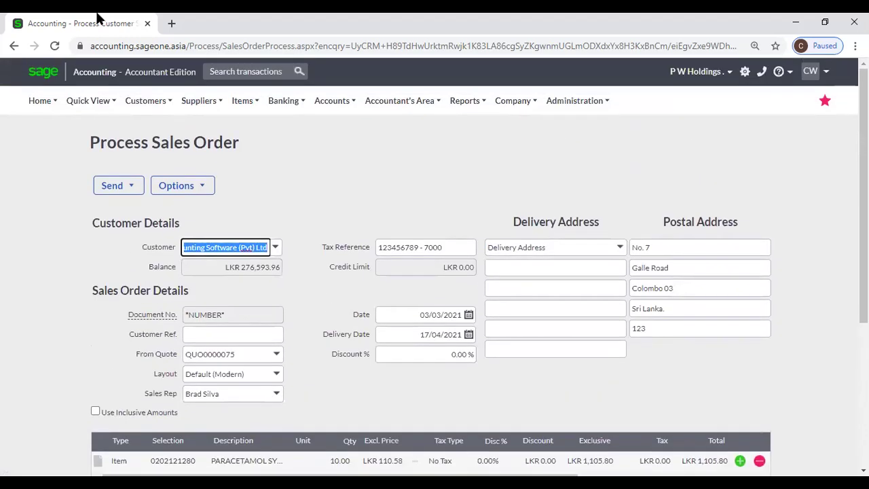
pyautogui.click(14, 46)
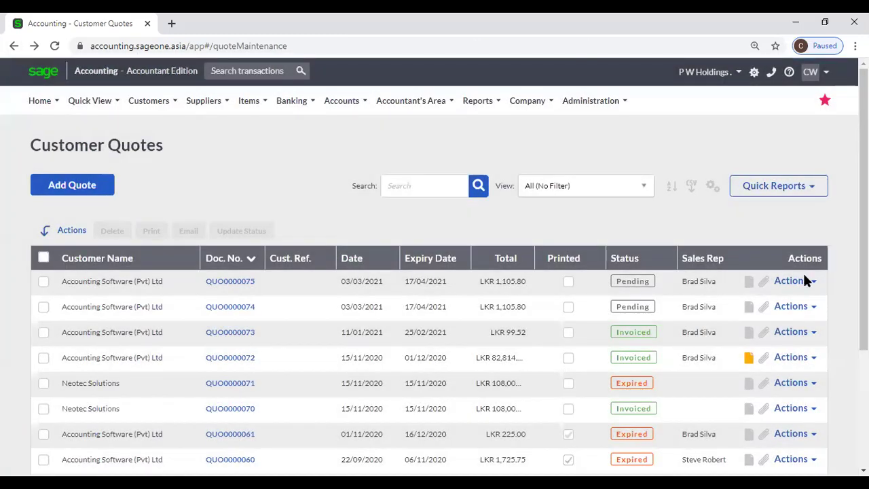
pyautogui.click(793, 440)
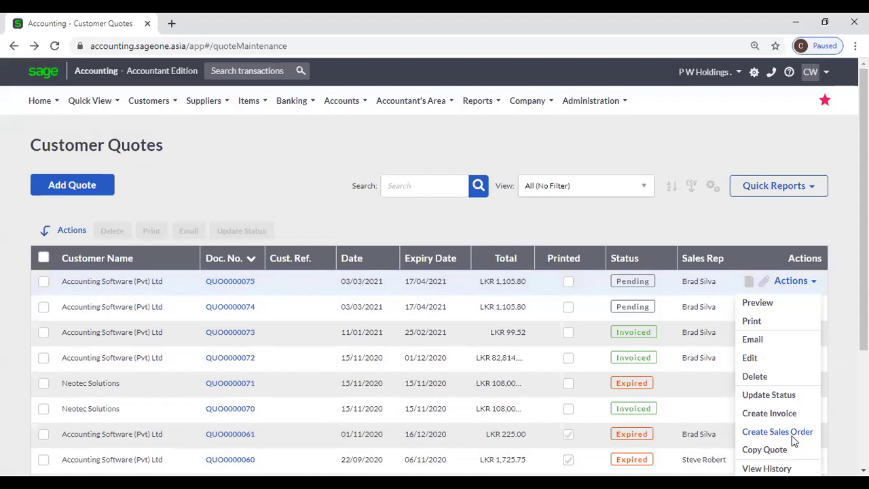
pyautogui.click(792, 437)
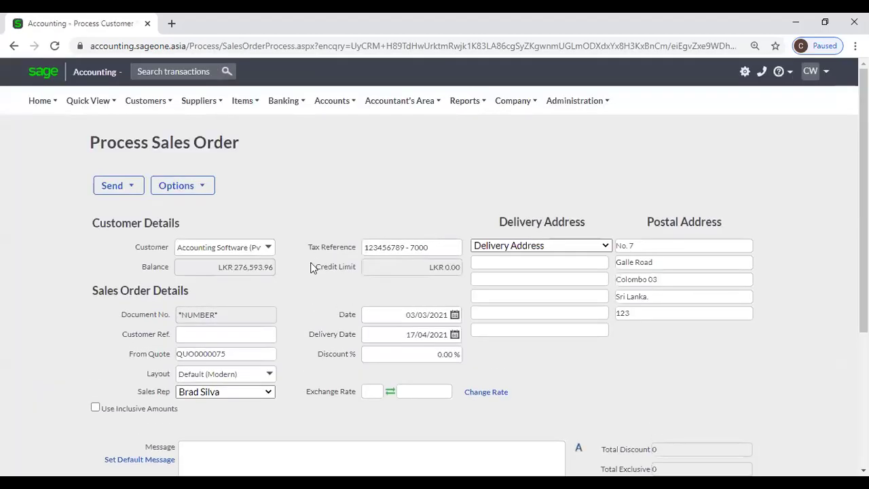
pyautogui.scroll(-3, 319, 210)
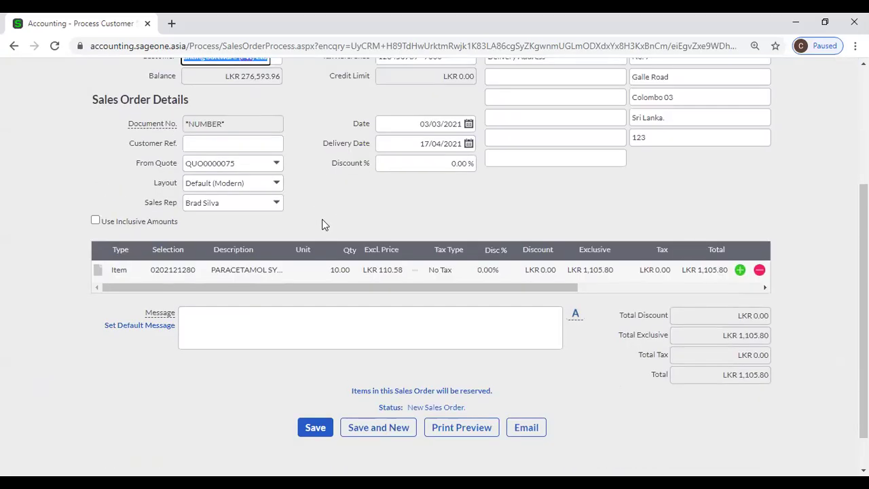
pyautogui.scroll(-1, 324, 225)
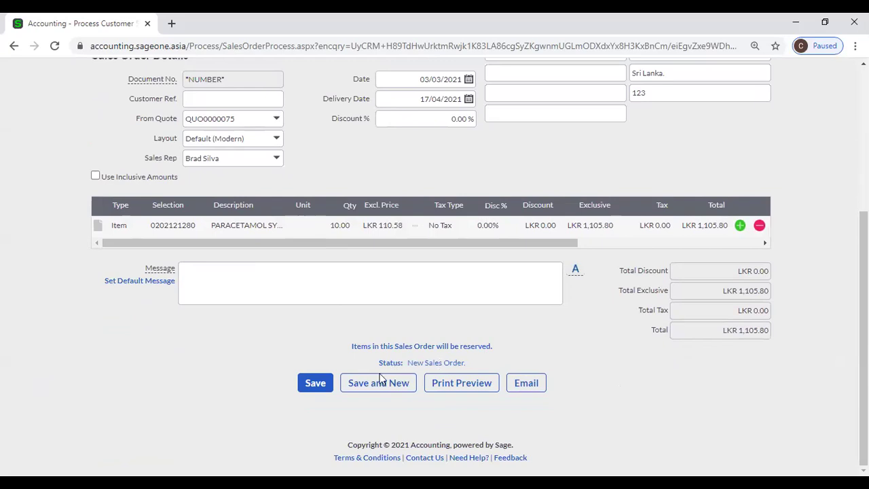
pyautogui.click(526, 382)
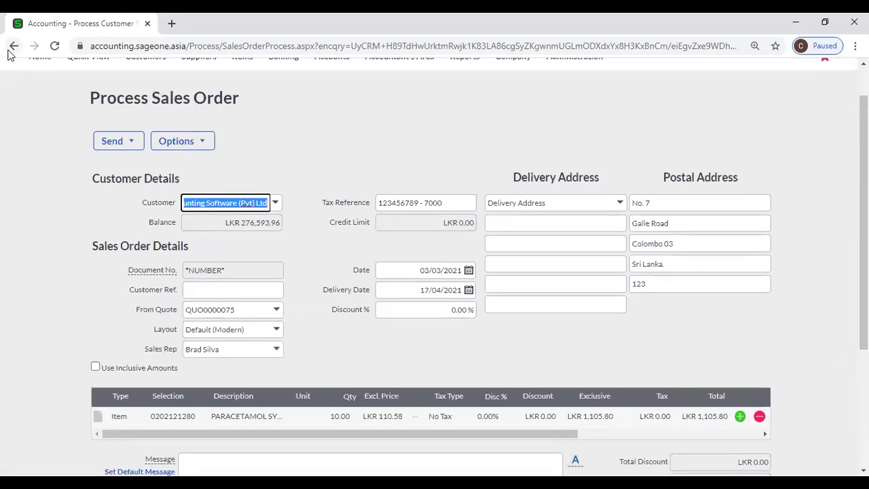
pyautogui.click(11, 49)
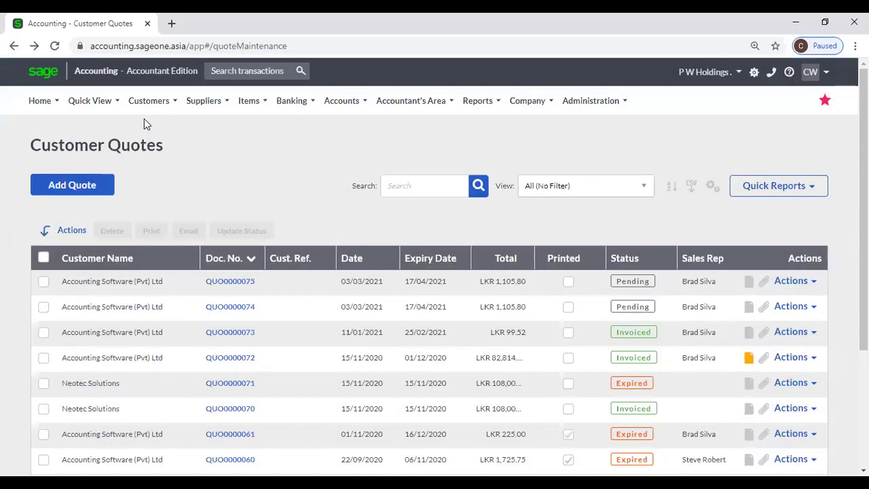
# Start a new sales order for Accounting Software (Pvt) Ltd.
pyautogui.moveTo(144, 114)
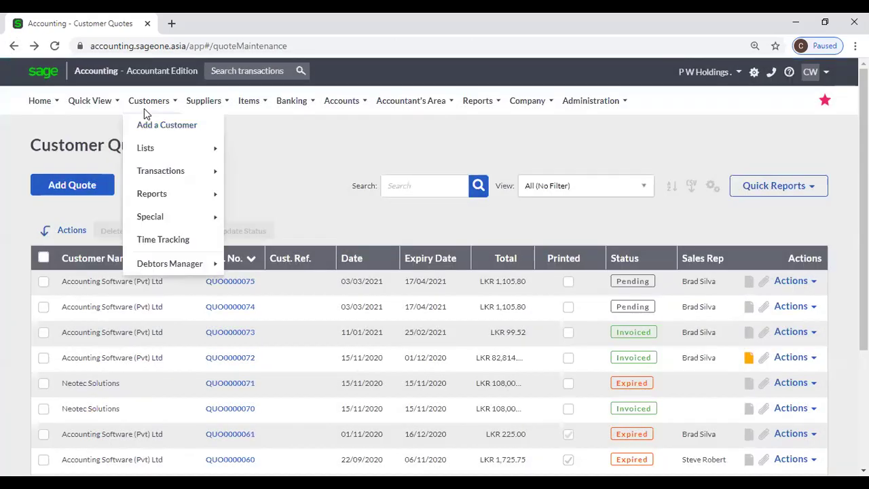
pyautogui.moveTo(189, 176)
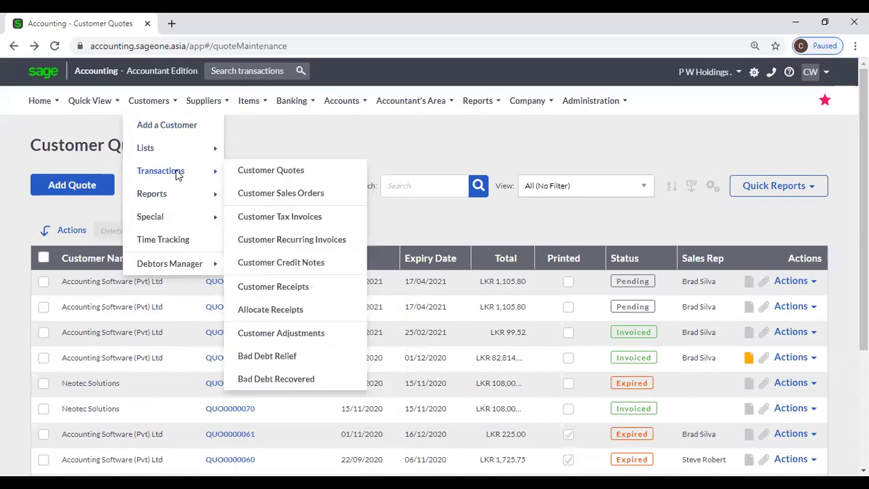
pyautogui.click(285, 192)
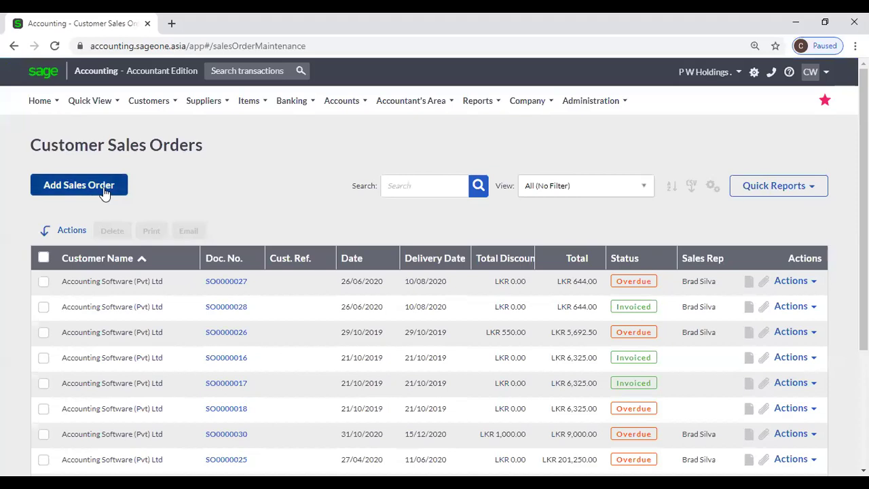
pyautogui.click(104, 193)
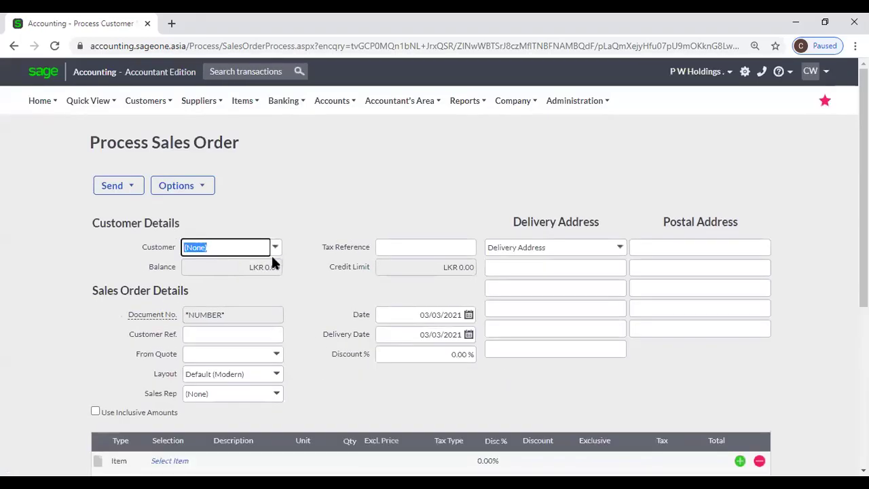
pyautogui.click(276, 247)
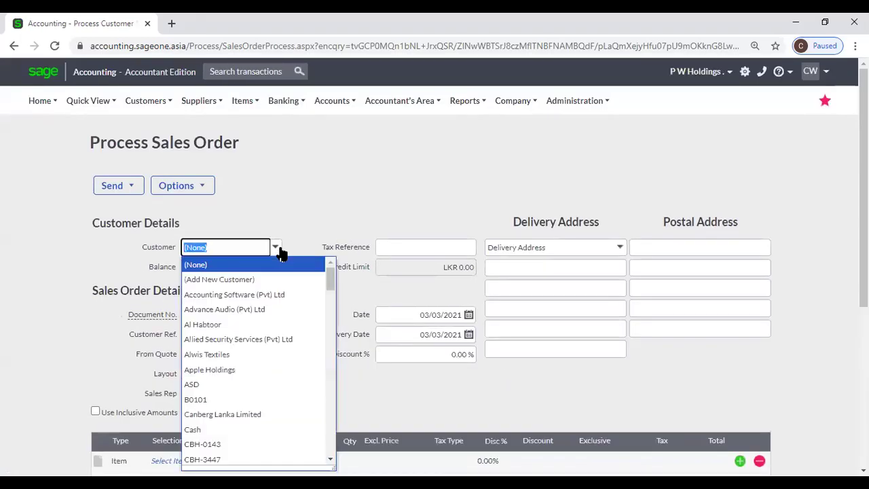
pyautogui.click(265, 294)
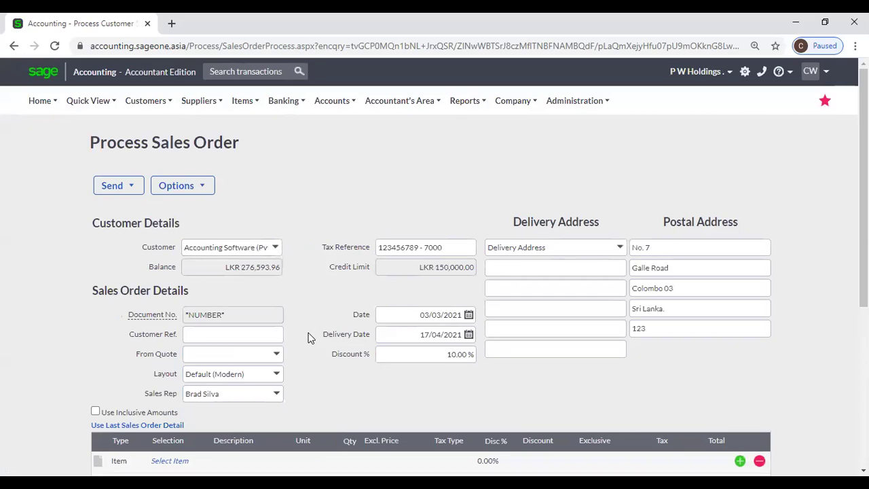
pyautogui.scroll(-1, 299, 330)
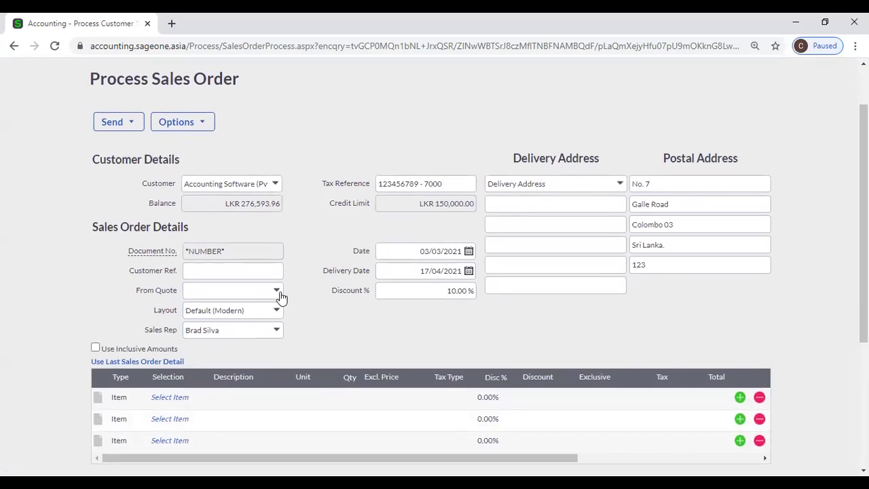
# Base the order on quote QUO0000044, then switch it to QUO0000075.
pyautogui.click(281, 297)
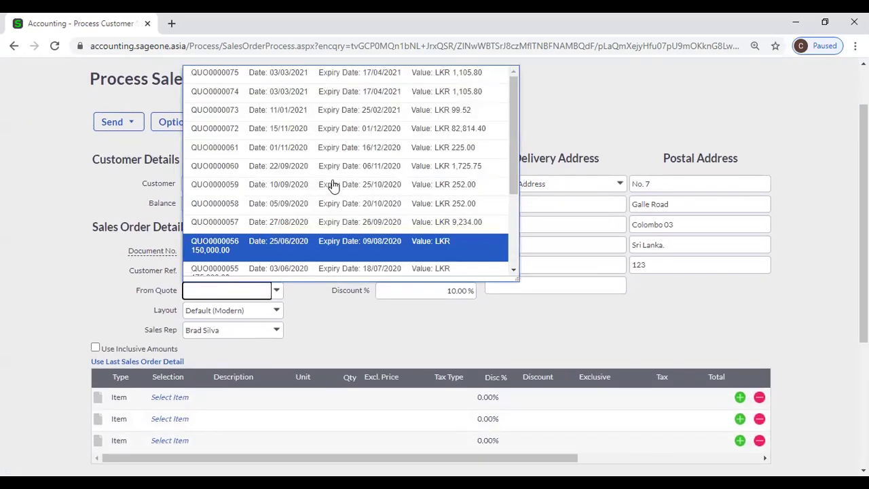
pyautogui.scroll(-3, 330, 184)
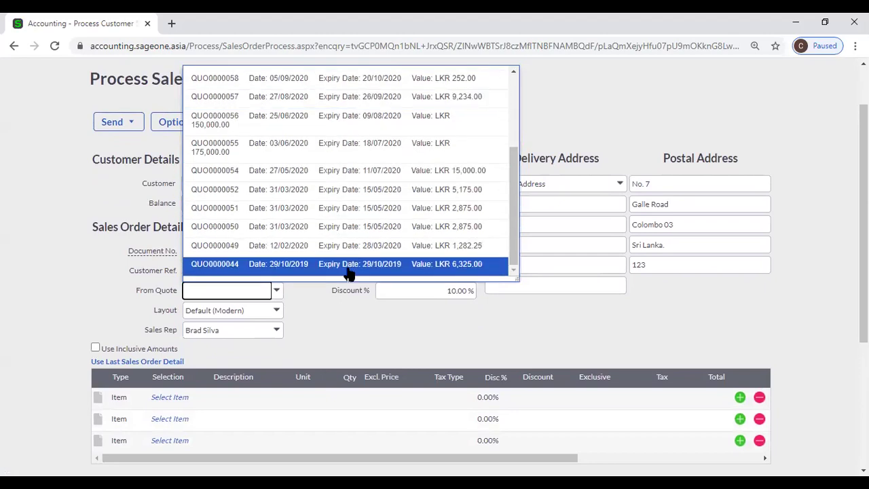
pyautogui.click(348, 269)
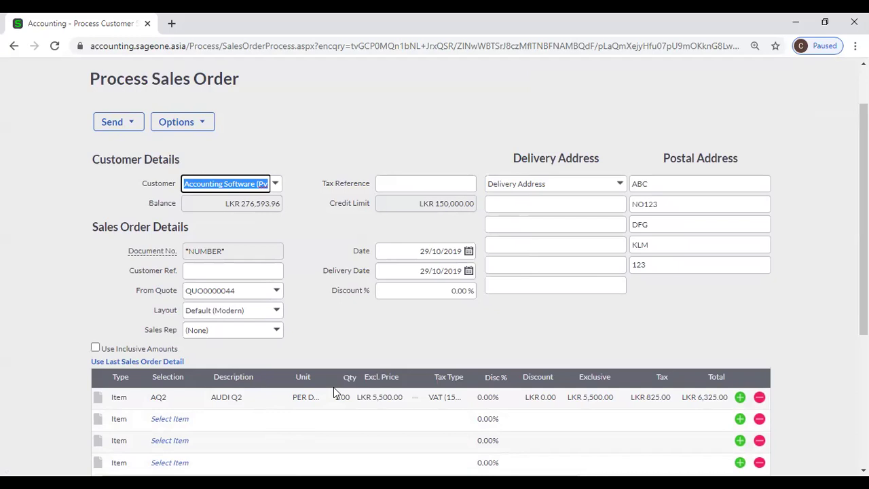
pyautogui.scroll(-2, 333, 390)
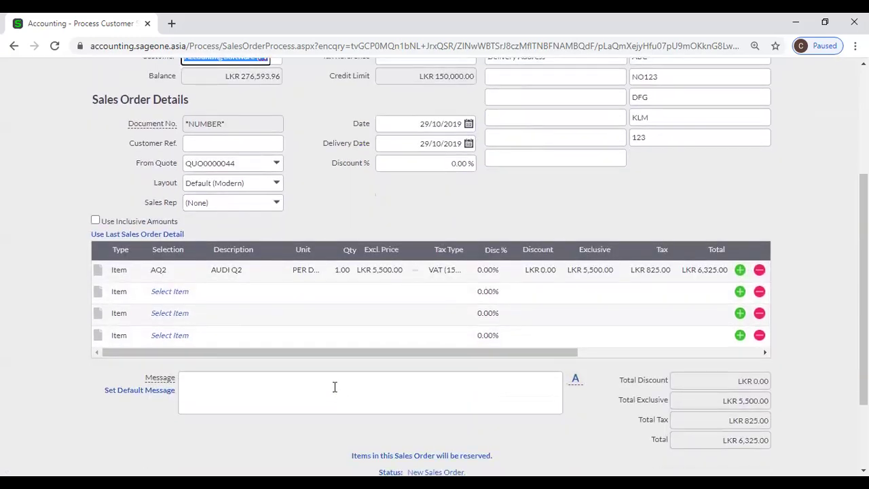
pyautogui.scroll(-2, 333, 387)
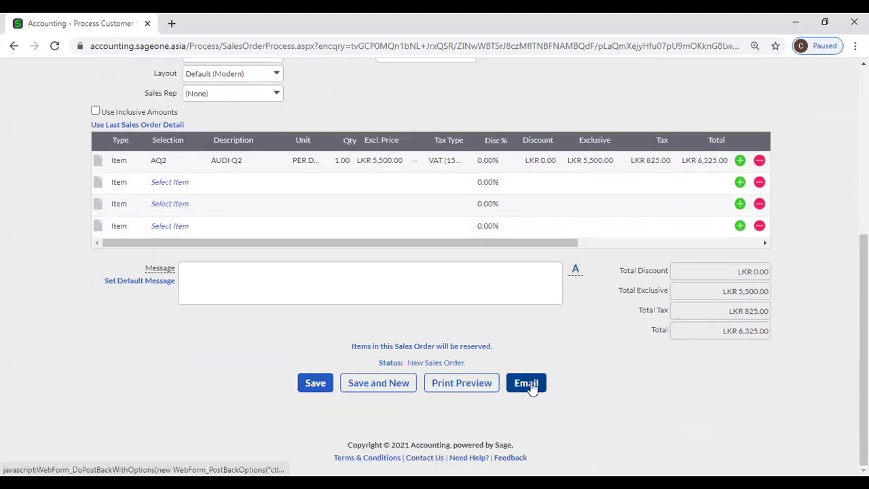
pyautogui.scroll(5, 203, 317)
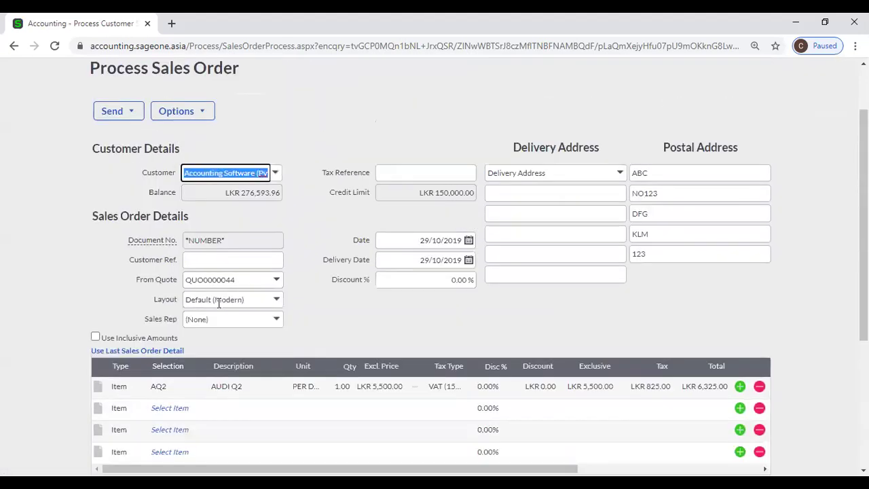
pyautogui.click(276, 309)
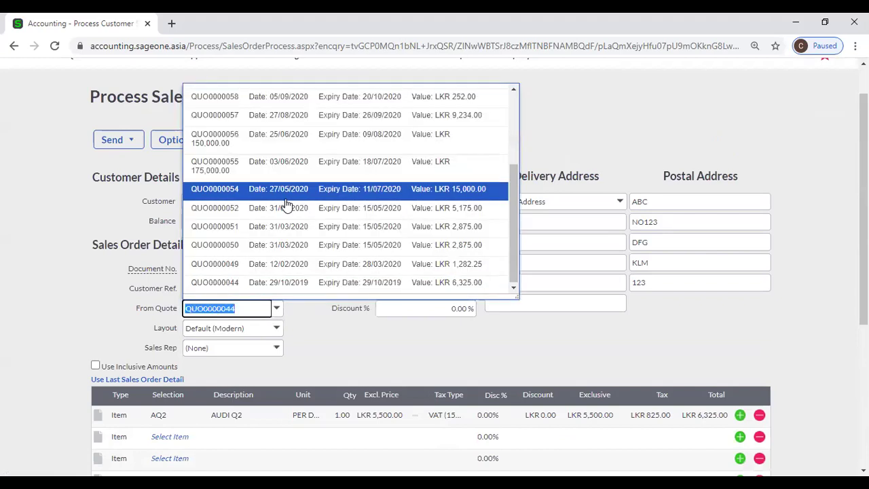
pyautogui.scroll(5, 285, 211)
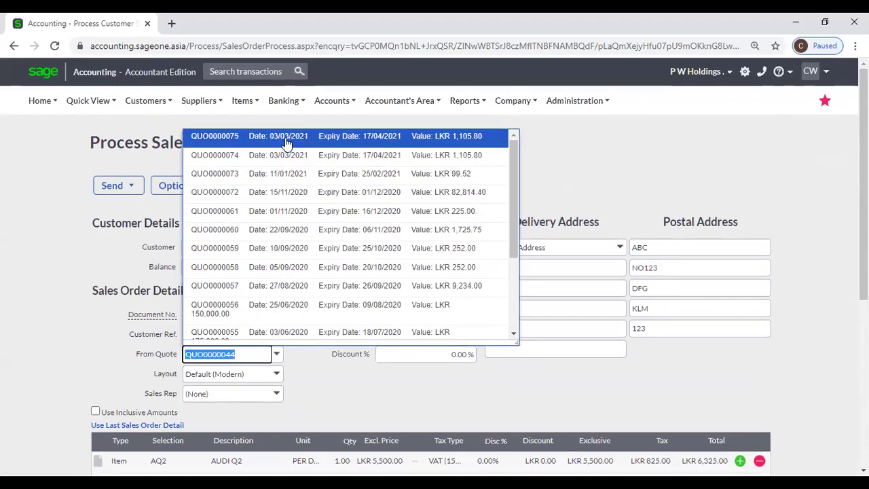
pyautogui.click(287, 139)
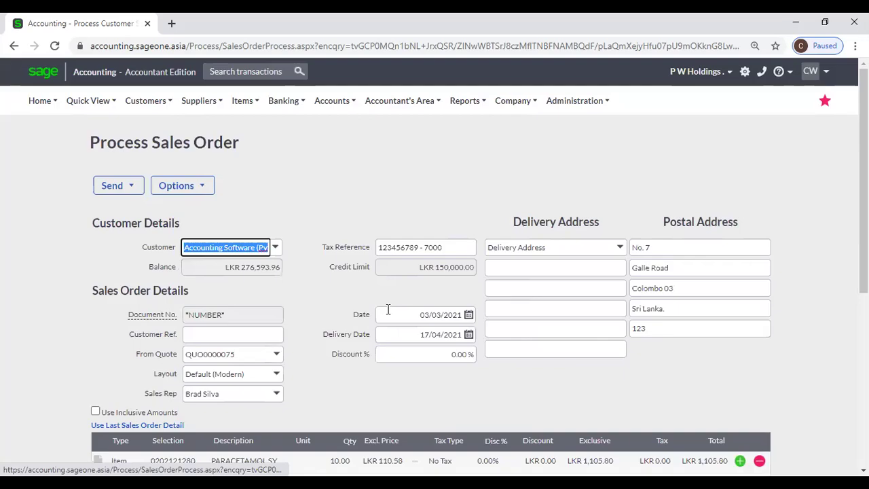
pyautogui.scroll(-3, 381, 315)
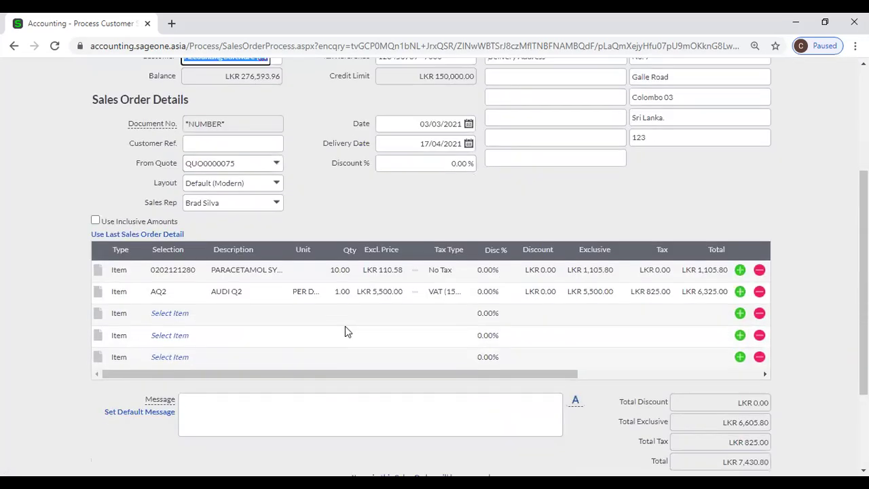
pyautogui.scroll(3, 345, 327)
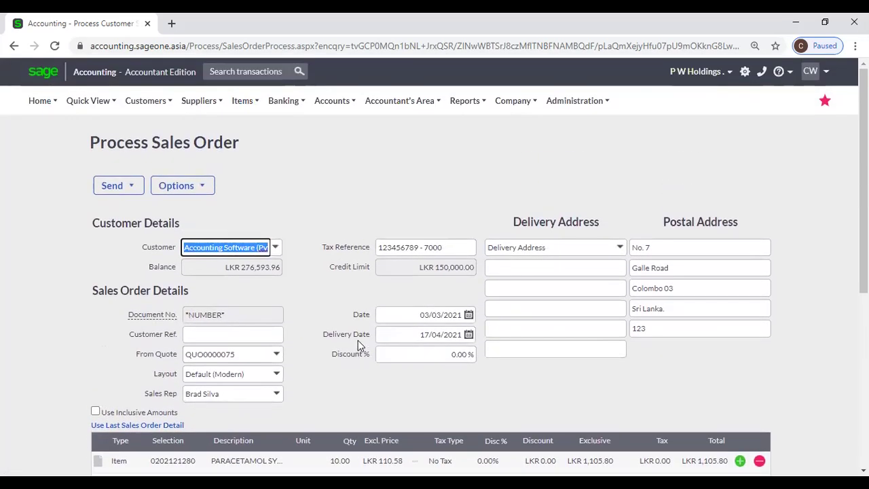
# Leave the unsaved order and start a new sales order from Customer Sales Orders.
pyautogui.moveTo(153, 101)
pyautogui.moveTo(169, 170)
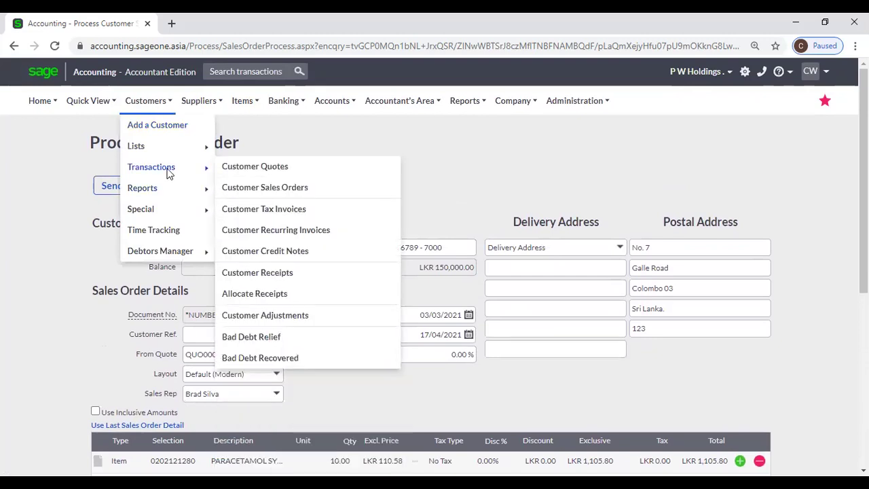
pyautogui.click(292, 197)
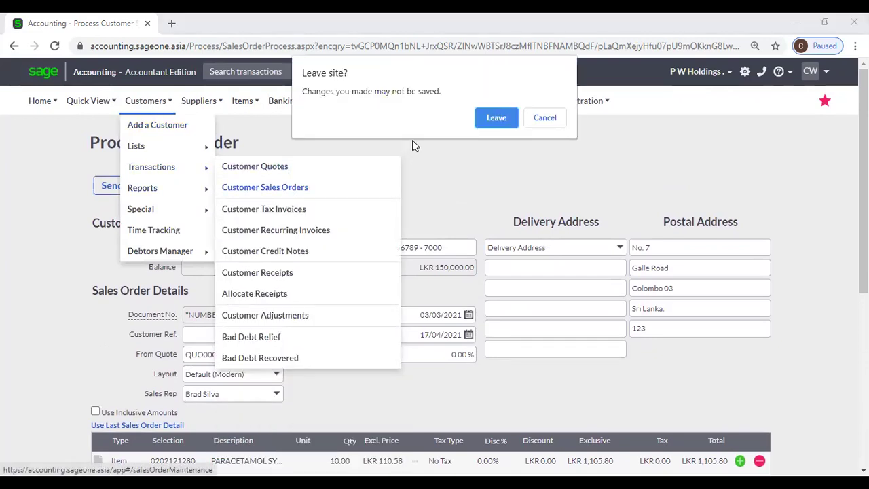
pyautogui.click(493, 116)
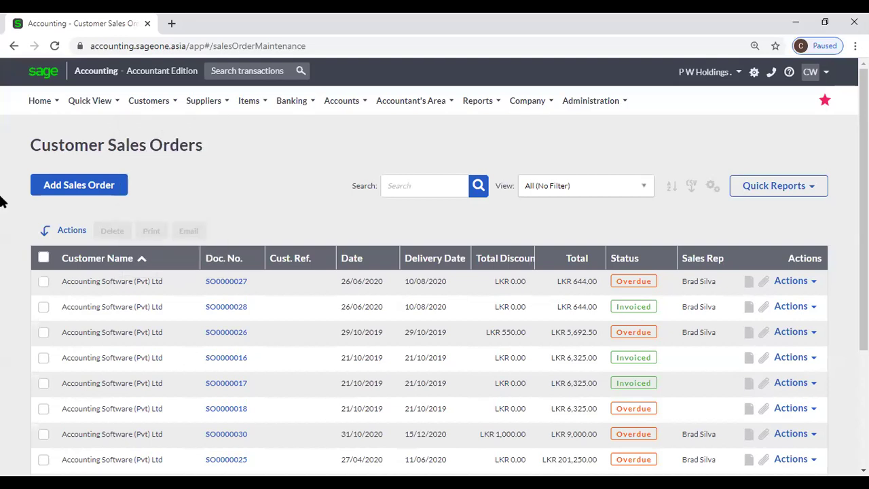
pyautogui.click(71, 194)
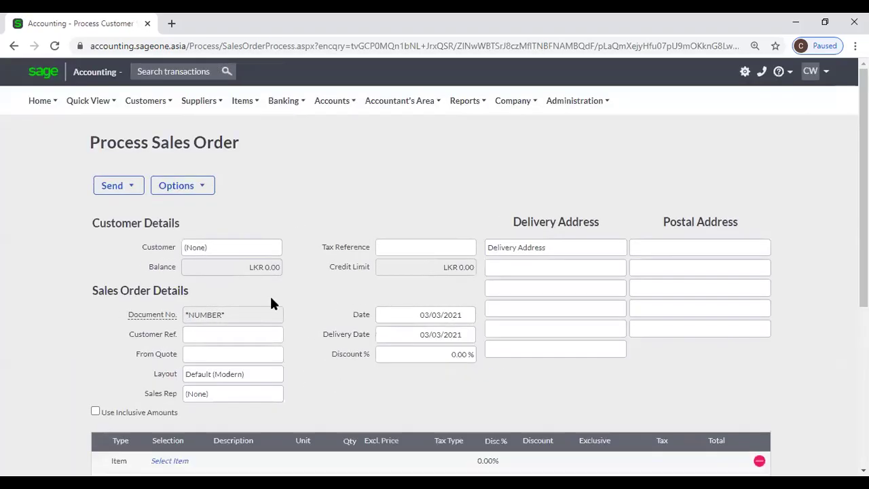
# Choose Accounting Software (Pvt) Ltd as customer and bring up the first line's item list.
pyautogui.click(278, 246)
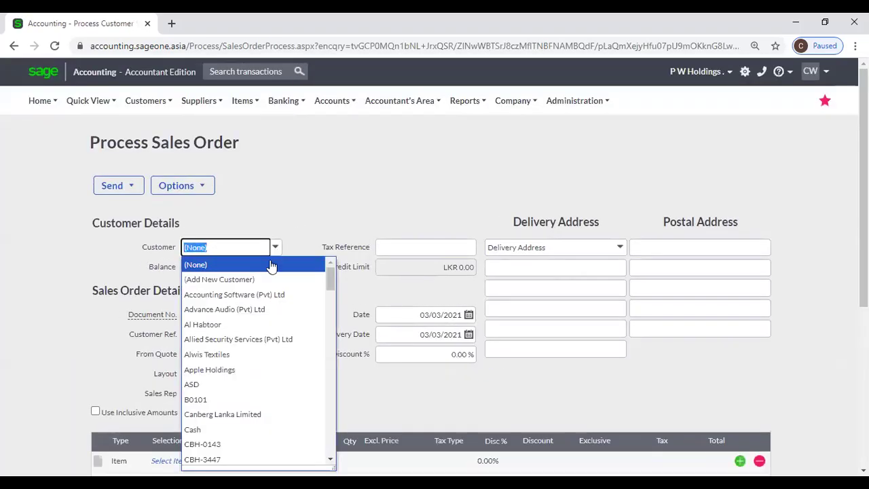
pyautogui.click(270, 299)
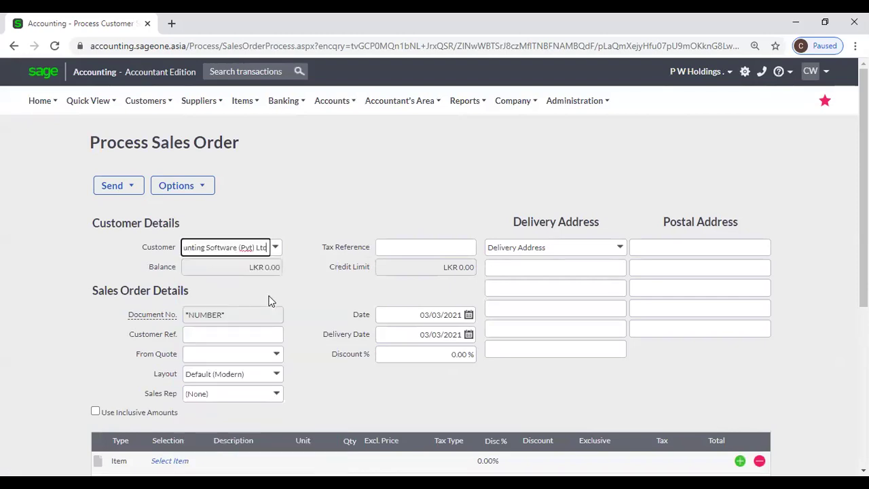
pyautogui.scroll(-4, 163, 249)
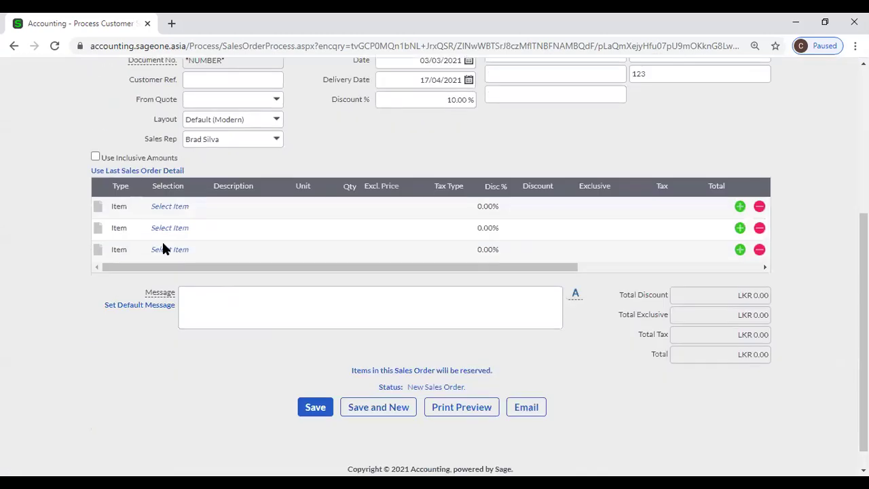
pyautogui.click(168, 206)
pyautogui.click(201, 206)
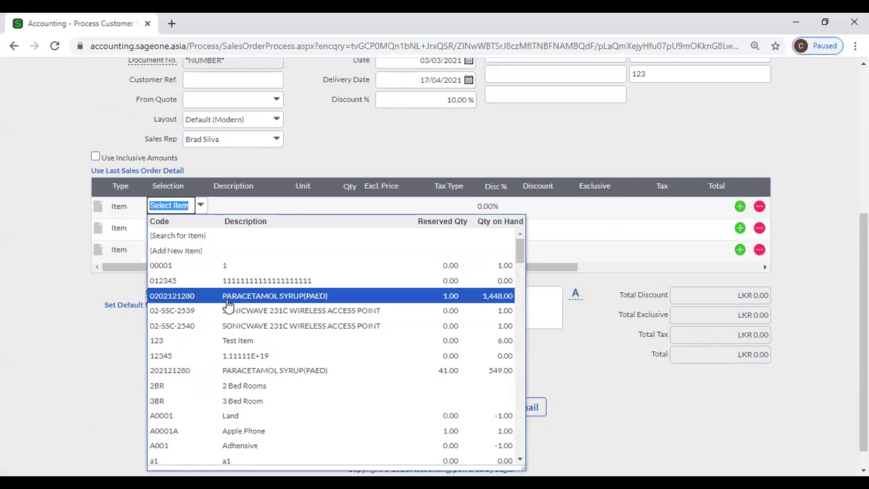
# Put 2 of paracetamol syrup 202121280 on the first order line.
pyautogui.click(255, 371)
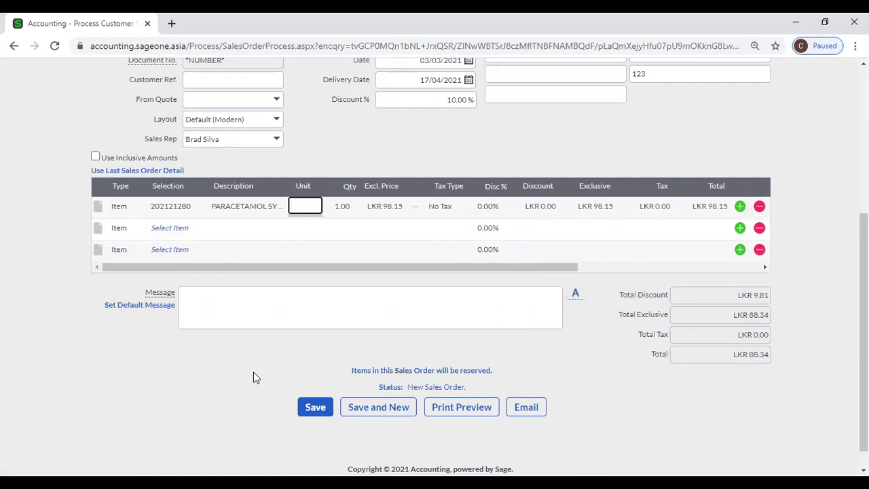
pyautogui.click(176, 227)
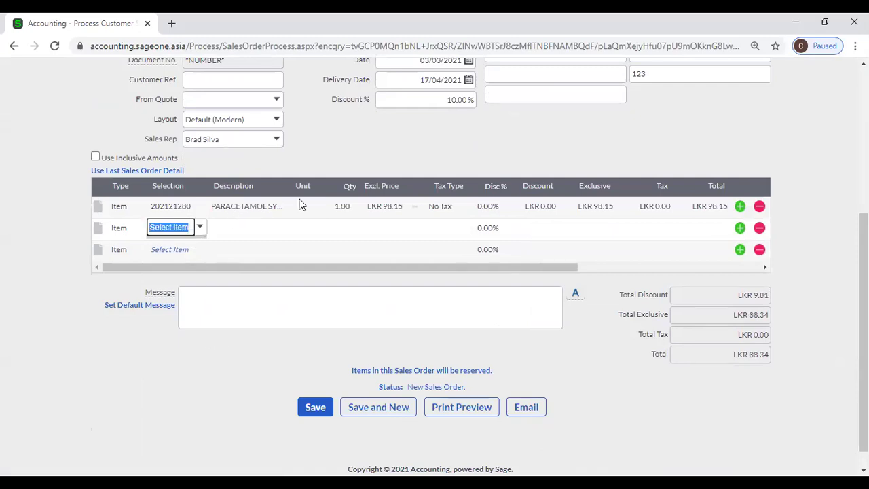
pyautogui.click(342, 206)
pyautogui.write('2')
pyautogui.press('Tab')
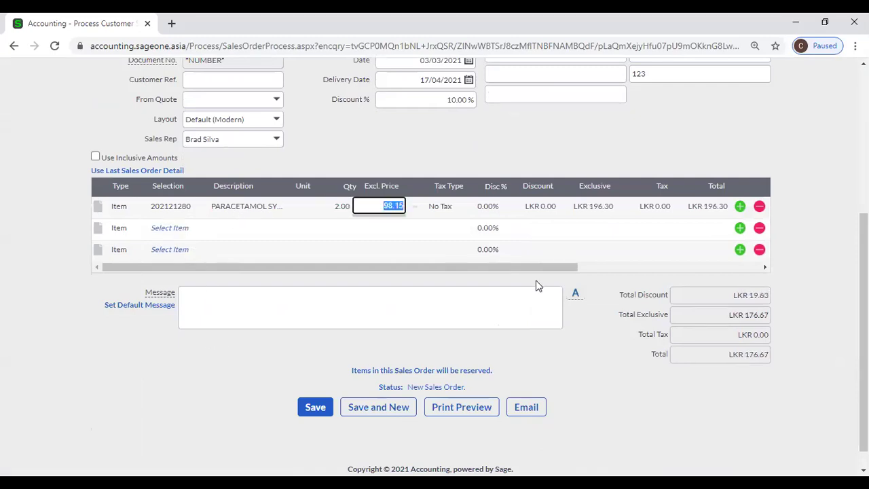
# Add HB Hotel Booking at LKR 550.00 as line two, totalling LKR 671.67.
pyautogui.click(164, 228)
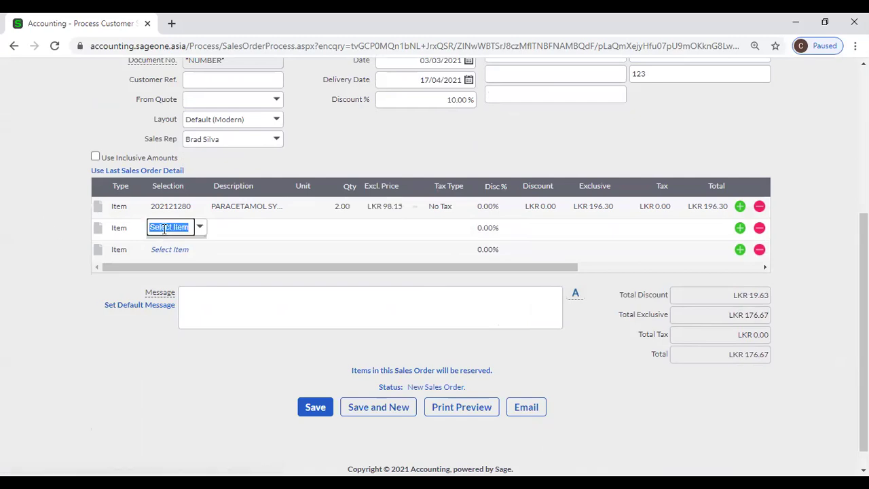
pyautogui.click(200, 227)
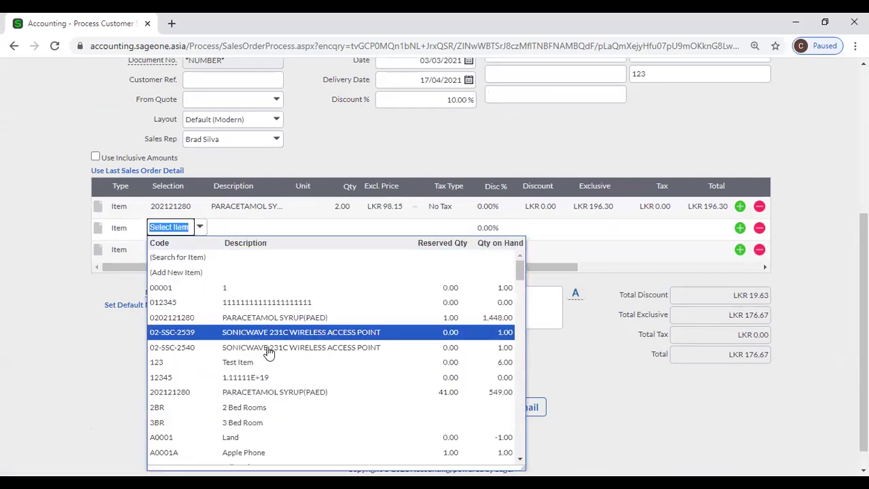
pyautogui.scroll(-1, 270, 353)
pyautogui.scroll(-2, 291, 398)
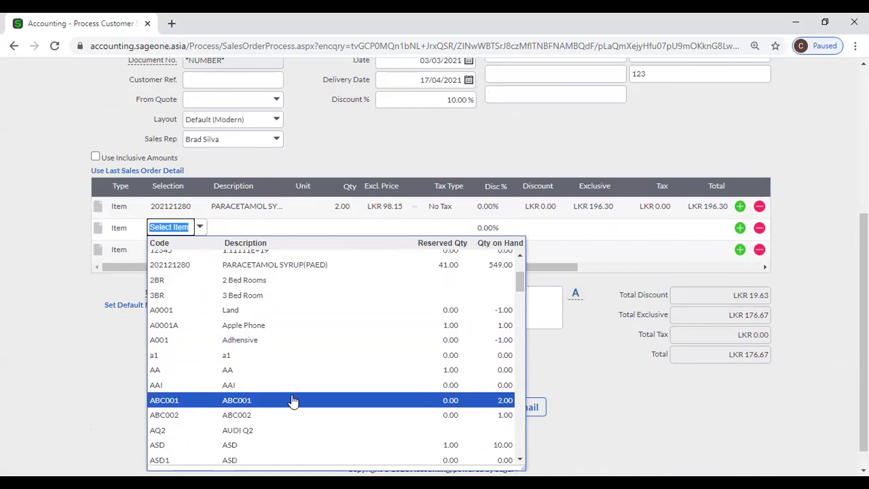
pyautogui.scroll(-2, 293, 401)
pyautogui.scroll(-2, 294, 398)
pyautogui.scroll(-7, 294, 396)
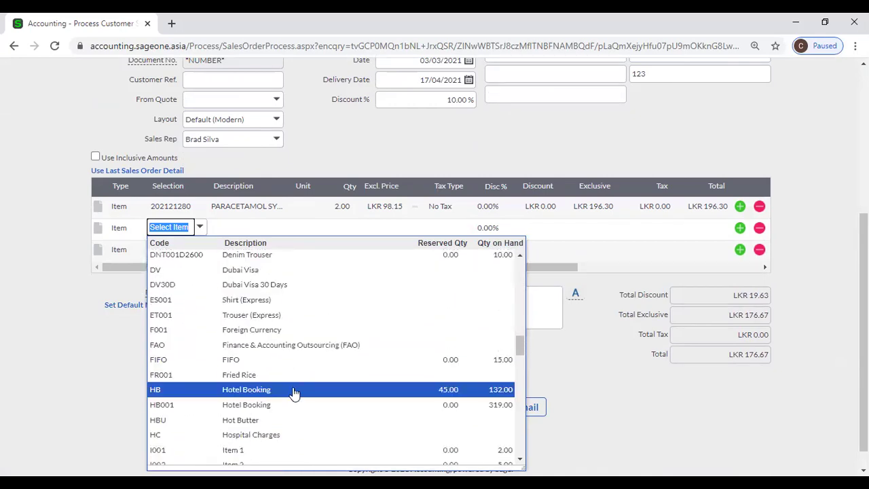
pyautogui.click(294, 393)
pyautogui.click(294, 393)
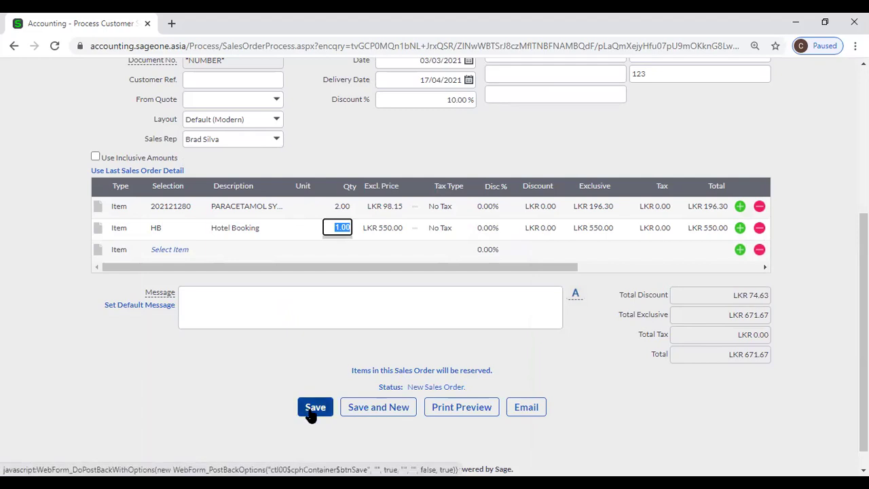
# Save the order as SO0000031, then reopen it from the list sorted by Doc. No.
pyautogui.click(310, 412)
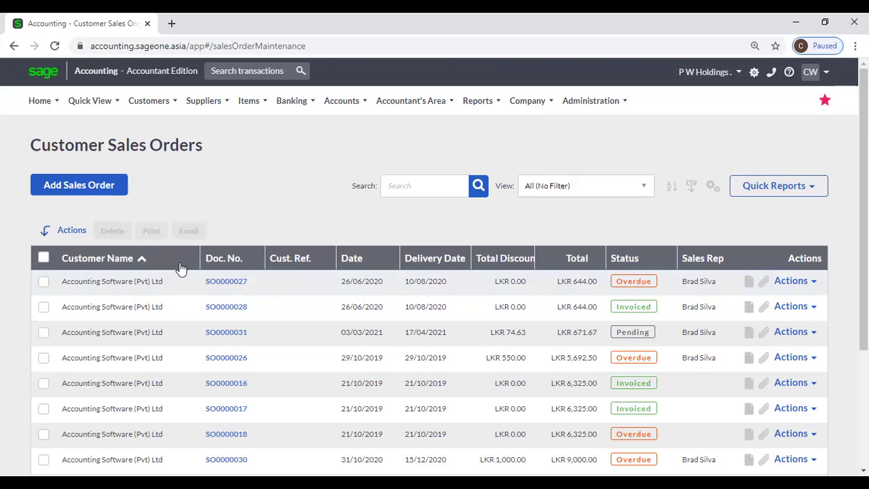
pyautogui.click(237, 261)
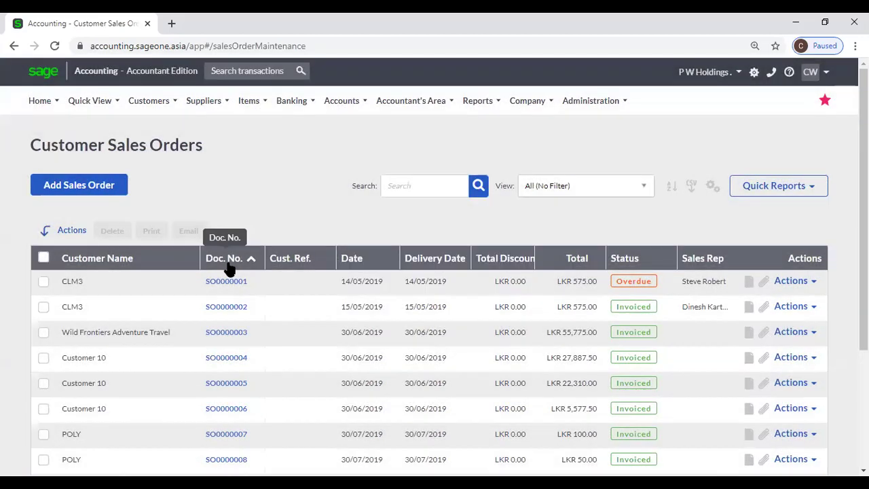
pyautogui.click(230, 264)
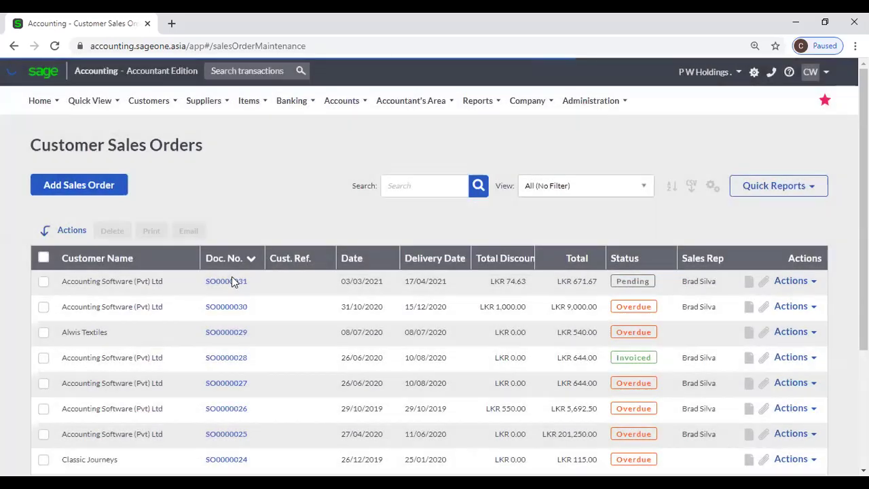
pyautogui.click(232, 280)
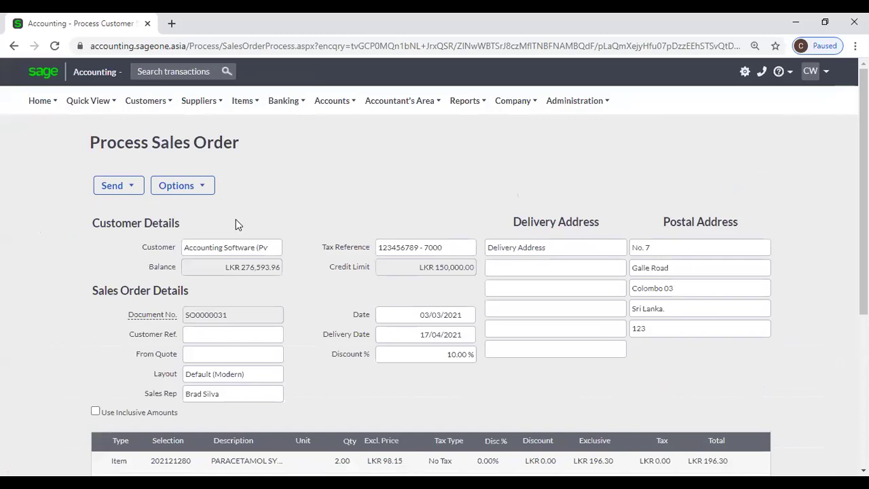
# Review the order's gross profit summary and change history from the Options tools.
pyautogui.scroll(-1, 232, 210)
pyautogui.click(198, 123)
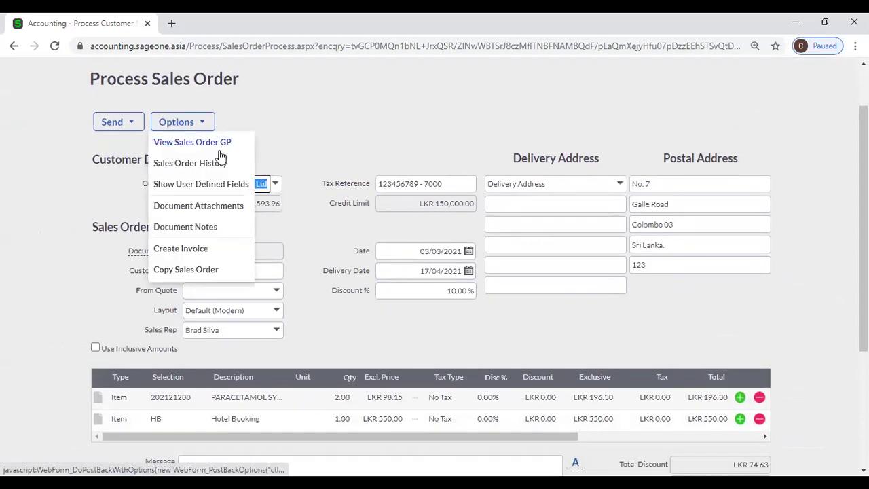
pyautogui.click(222, 146)
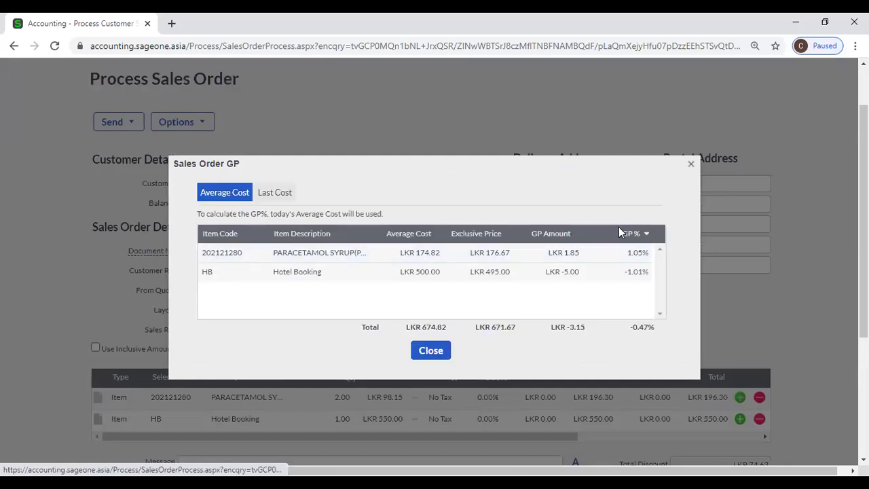
pyautogui.click(691, 165)
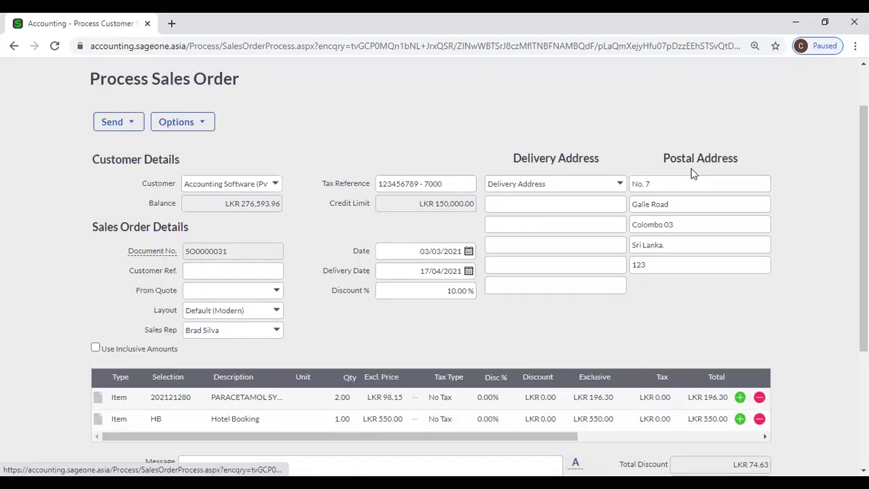
pyautogui.click(199, 122)
pyautogui.click(214, 164)
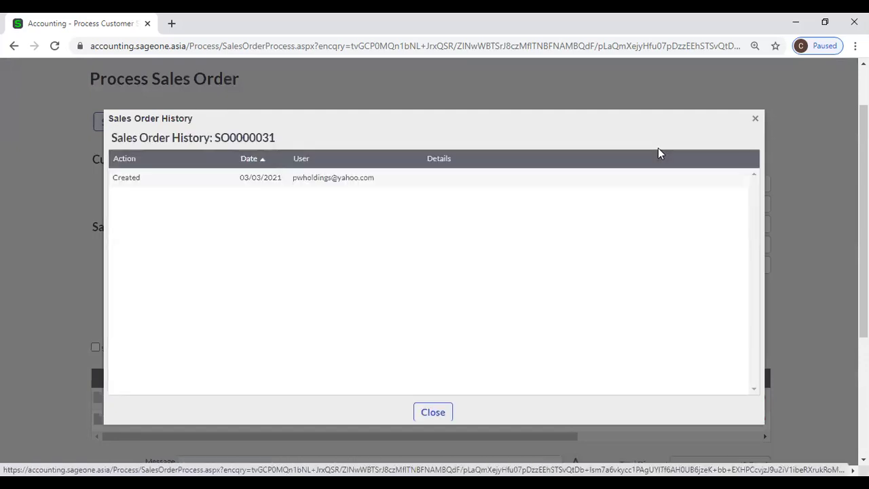
pyautogui.click(756, 121)
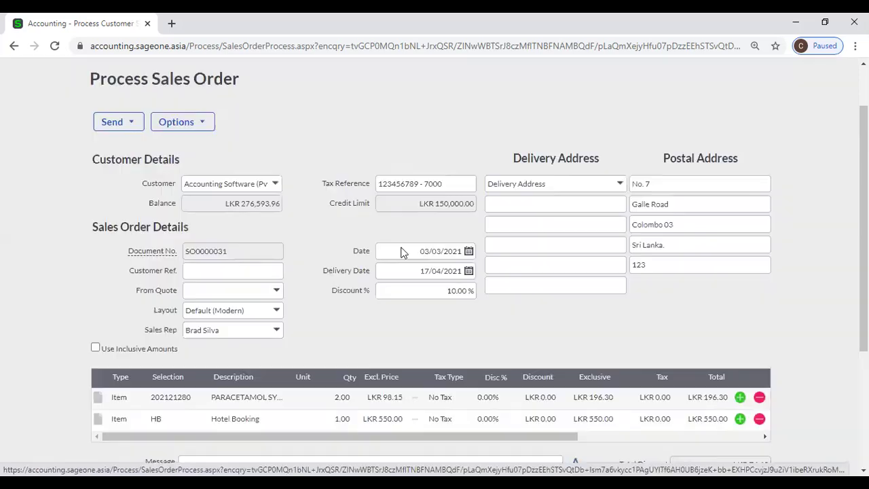
# Check the order's user defined fields and attachments.
pyautogui.click(180, 122)
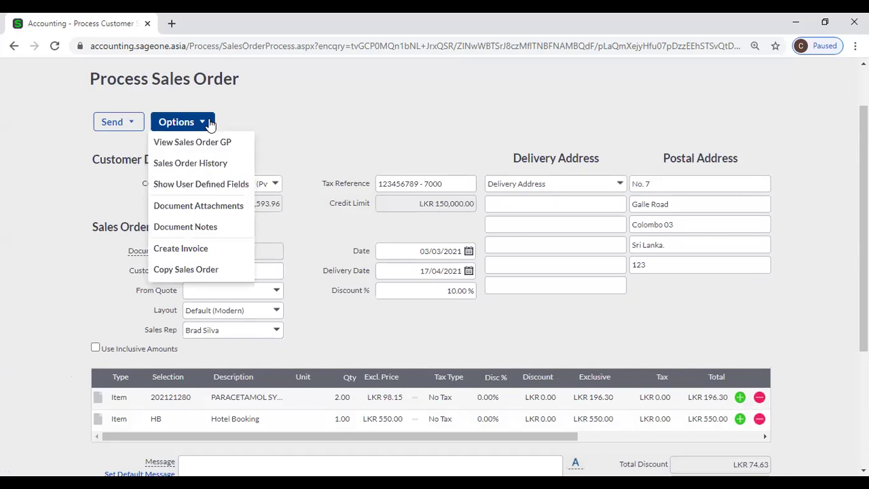
pyautogui.click(215, 187)
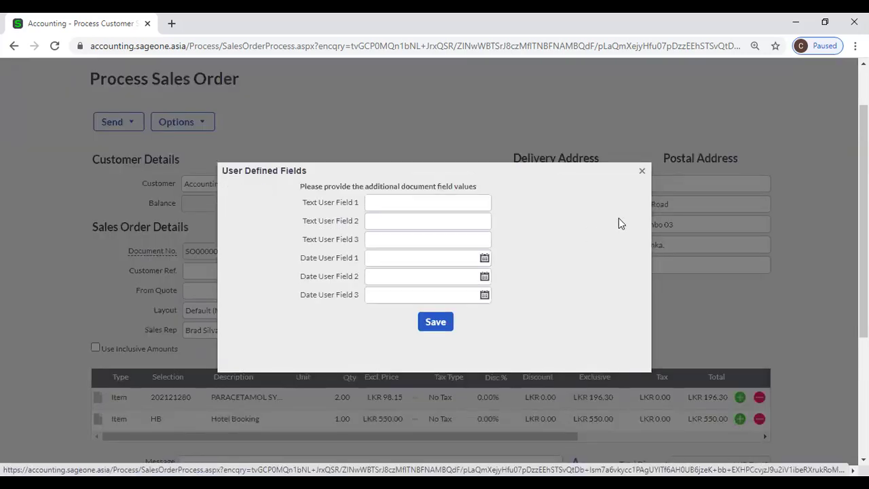
pyautogui.click(644, 172)
pyautogui.click(178, 122)
pyautogui.click(185, 208)
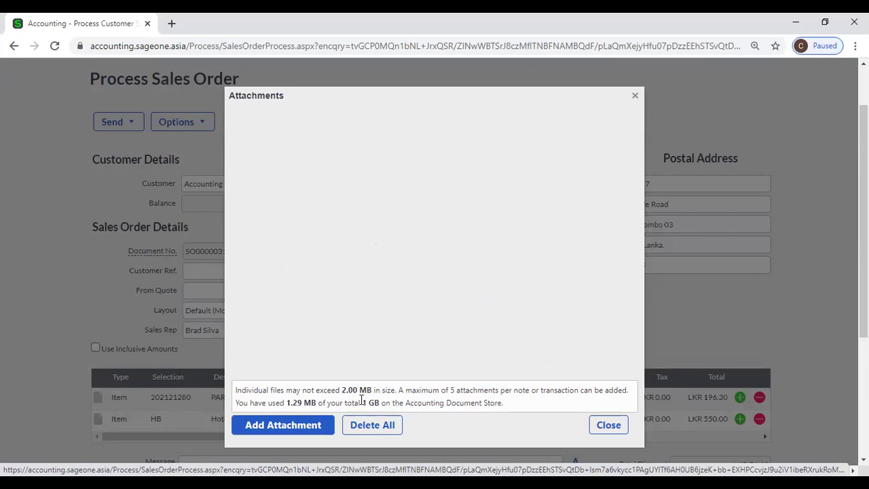
pyautogui.click(604, 428)
# View the order's document notes, leaving them empty, then bring up the Options list.
pyautogui.click(173, 124)
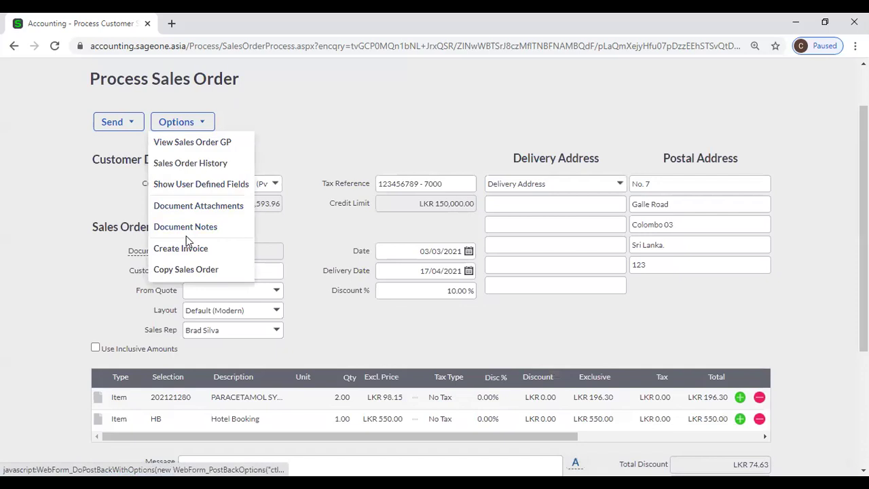
pyautogui.click(161, 229)
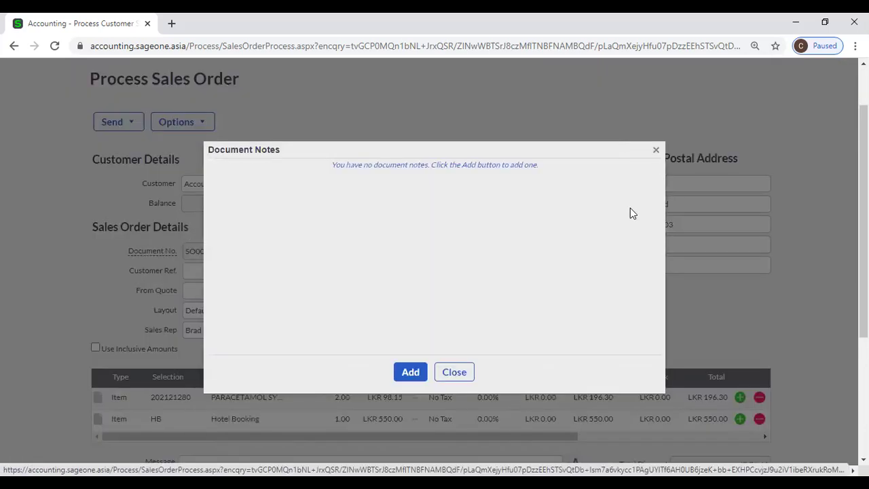
pyautogui.click(408, 372)
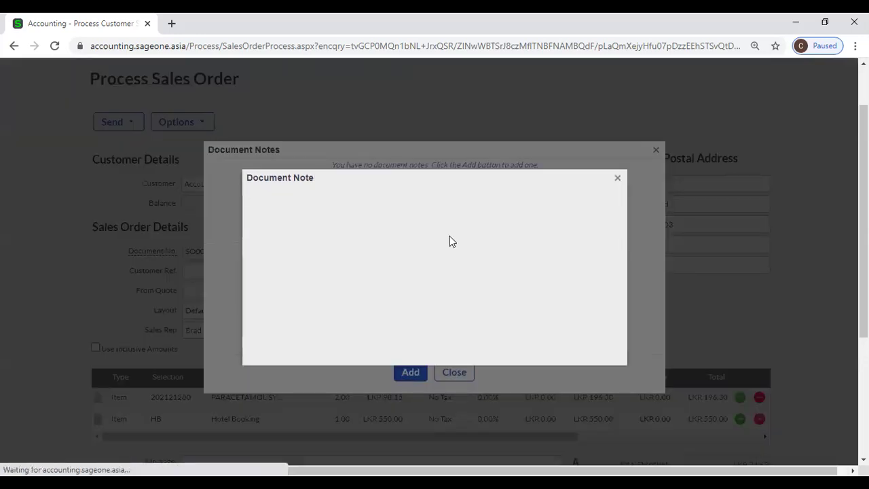
pyautogui.click(617, 179)
pyautogui.click(656, 149)
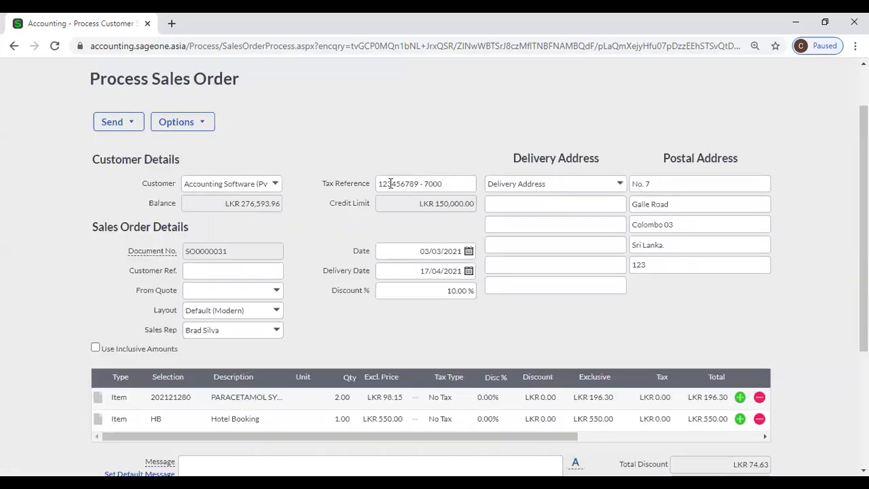
pyautogui.click(178, 123)
# Copy SO0000031 via Options and save the copy as SO0000032 for LKR 671.67.
pyautogui.click(182, 124)
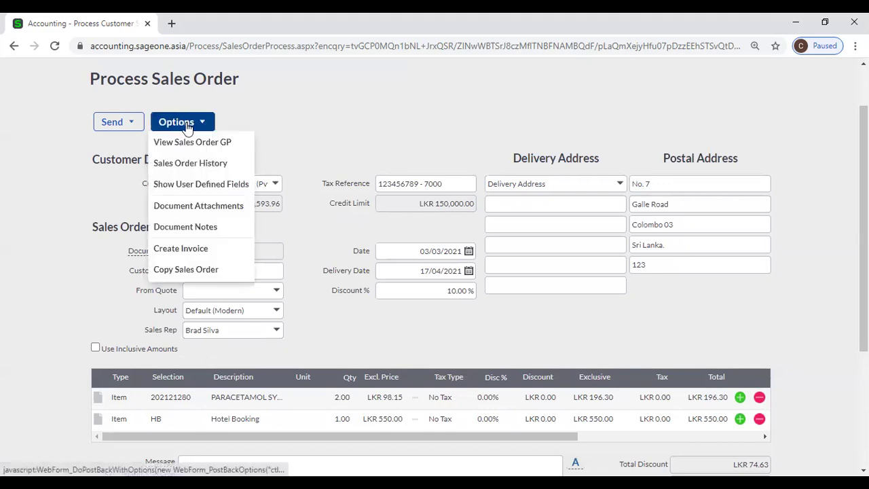
pyautogui.click(201, 268)
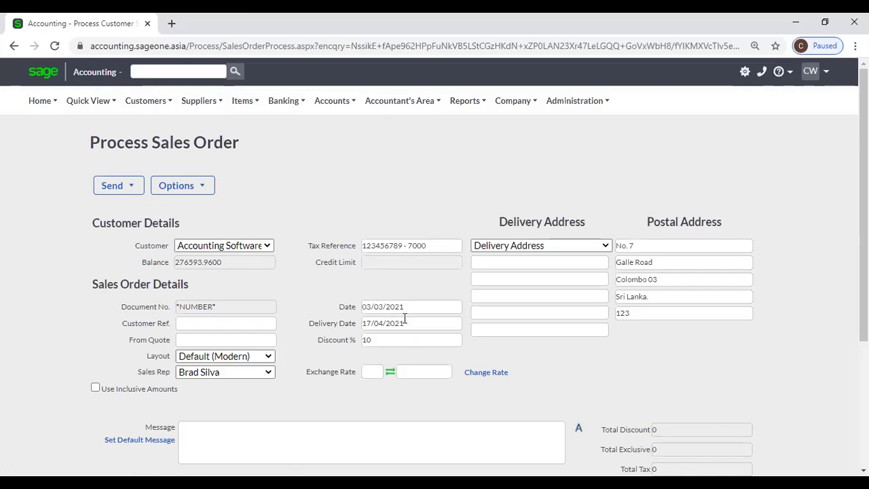
pyautogui.scroll(-2, 403, 324)
pyautogui.scroll(-3, 330, 367)
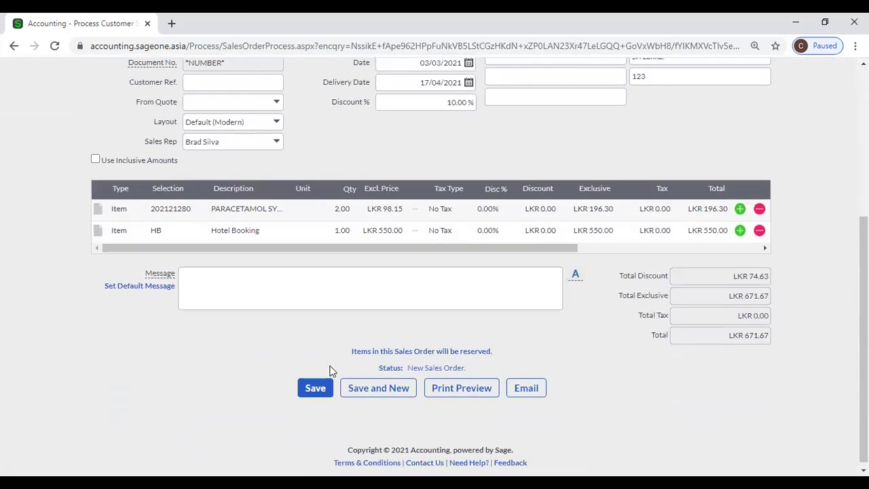
pyautogui.click(326, 381)
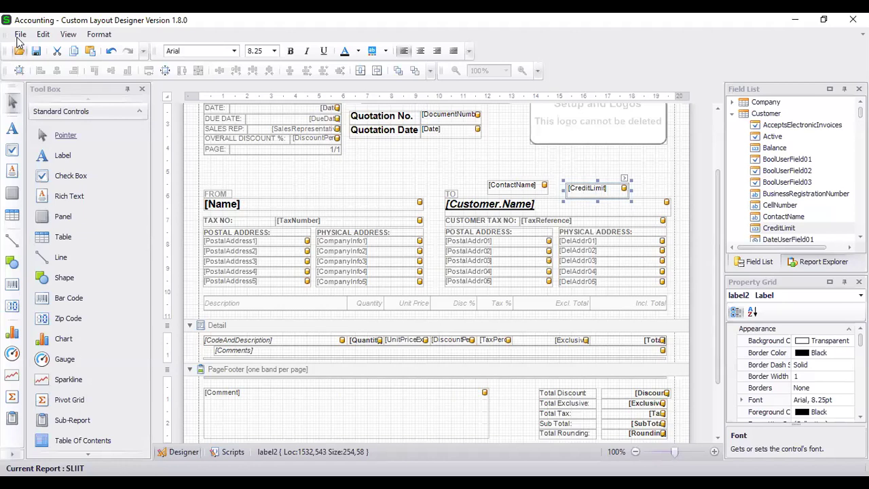
# Open the Custom Layout Designer's File menu for saving the layout.
pyautogui.click(19, 35)
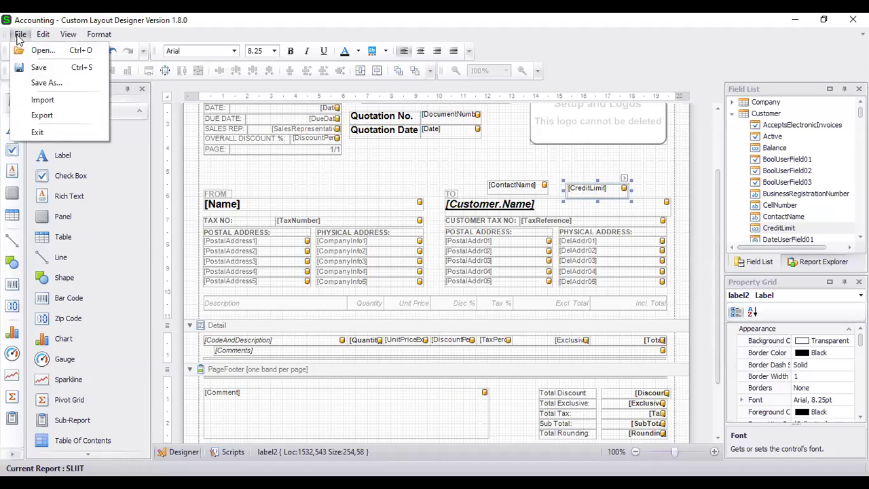
# Save the layout as 'SLIIT Sales Order' and return to the browser's sales orders.
pyautogui.click(35, 83)
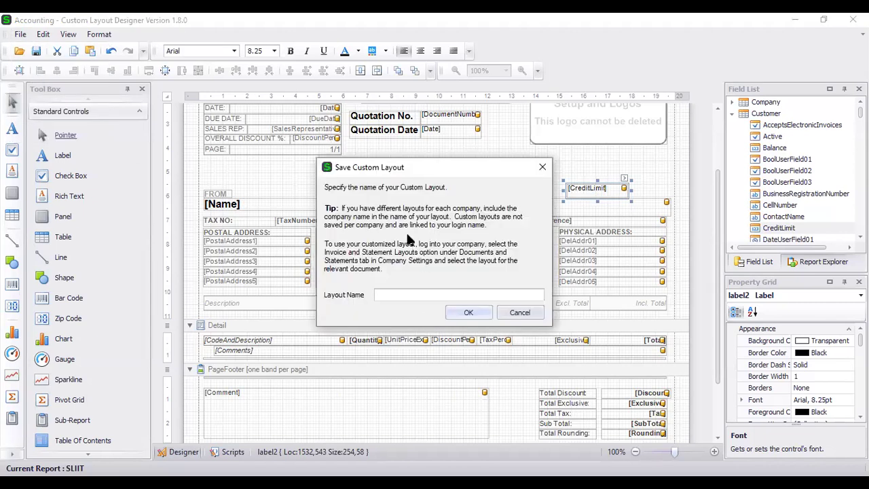
pyautogui.write('SLLI')
pyautogui.press('BackSpace')
pyautogui.press('BackSpace')
pyautogui.write('IIT Sales Order')
pyautogui.click(468, 312)
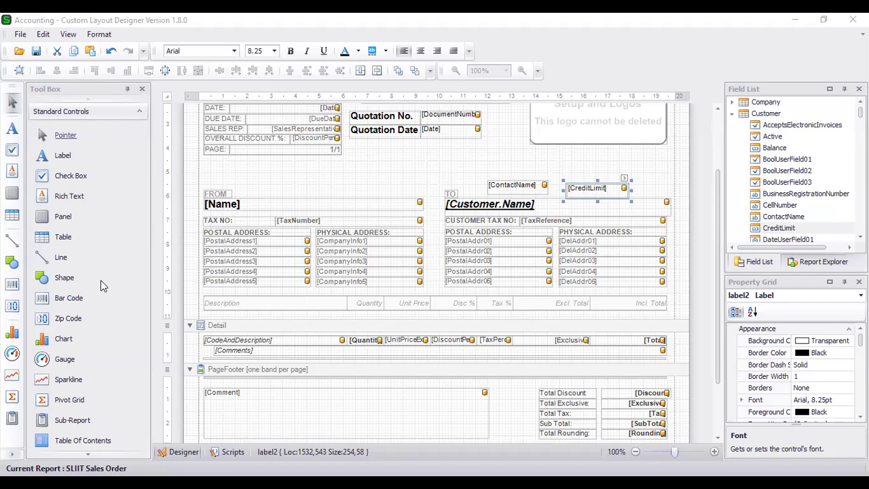
pyautogui.hotkey('alt', 'Tab')
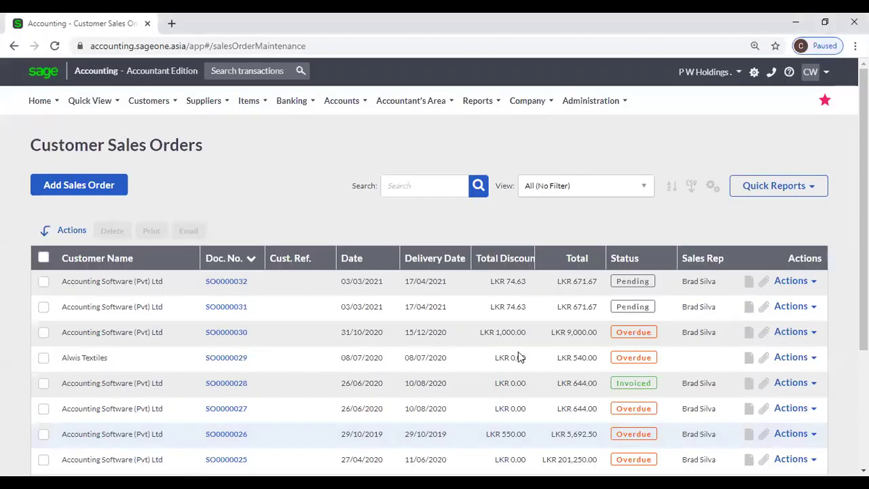
# Open SO0000032 and set its layout to SLIIT Sales Order.
pyautogui.click(218, 284)
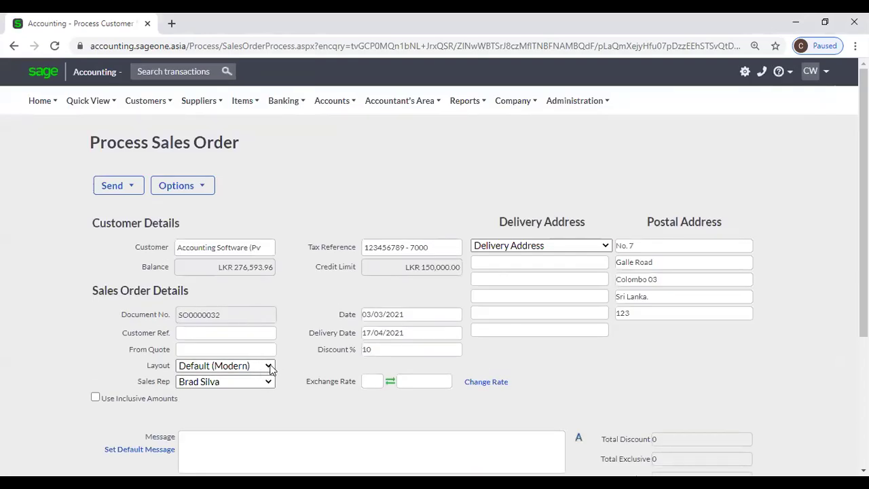
pyautogui.click(269, 368)
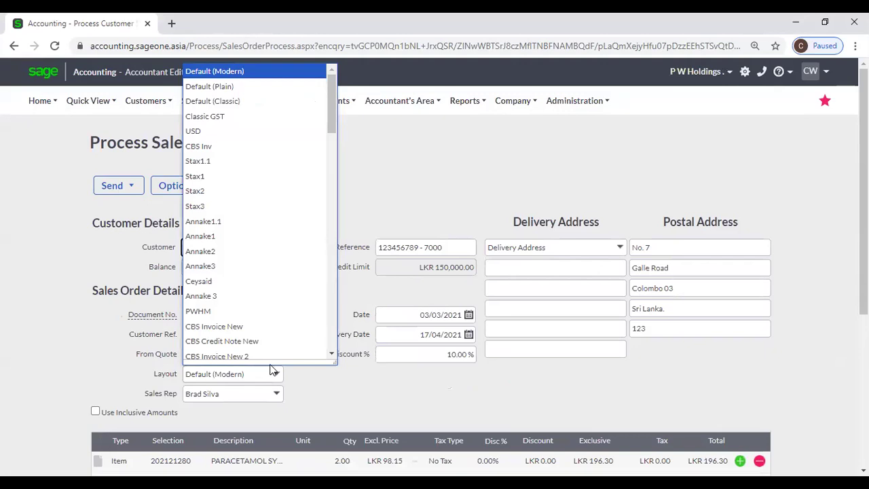
pyautogui.click(344, 389)
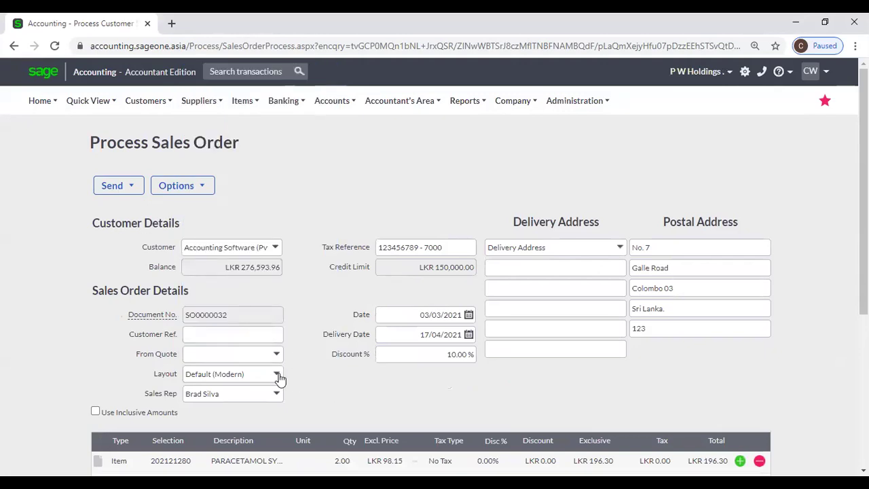
pyautogui.click(278, 377)
pyautogui.write('SL')
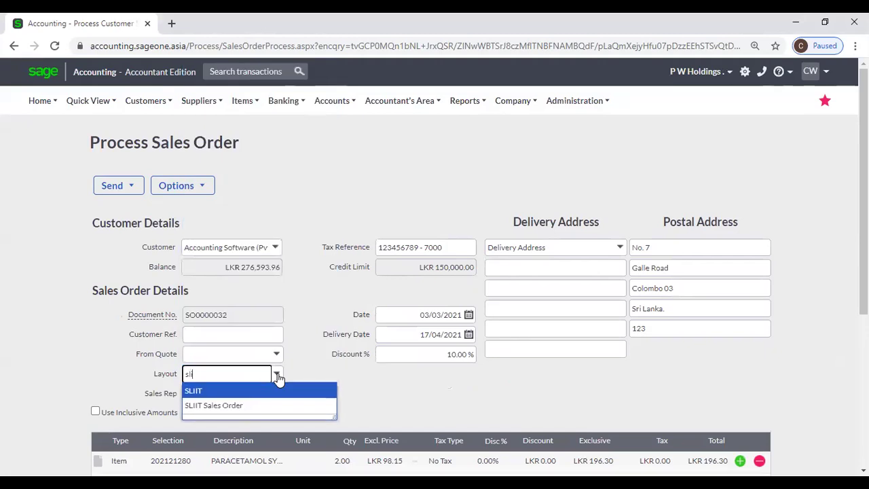
pyautogui.click(252, 408)
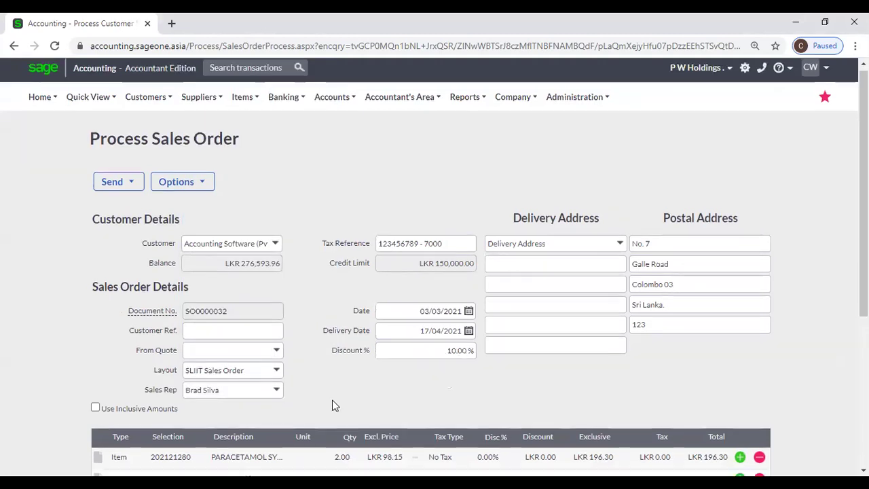
pyautogui.scroll(-2, 333, 405)
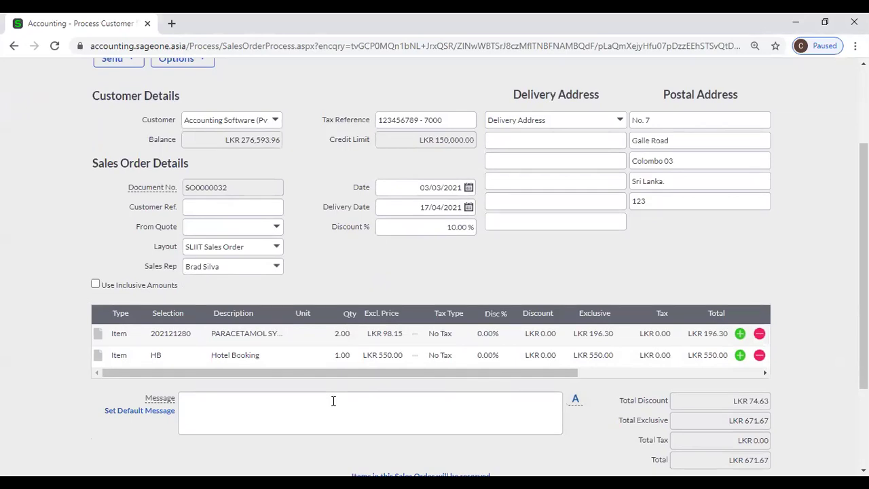
pyautogui.scroll(2, 333, 401)
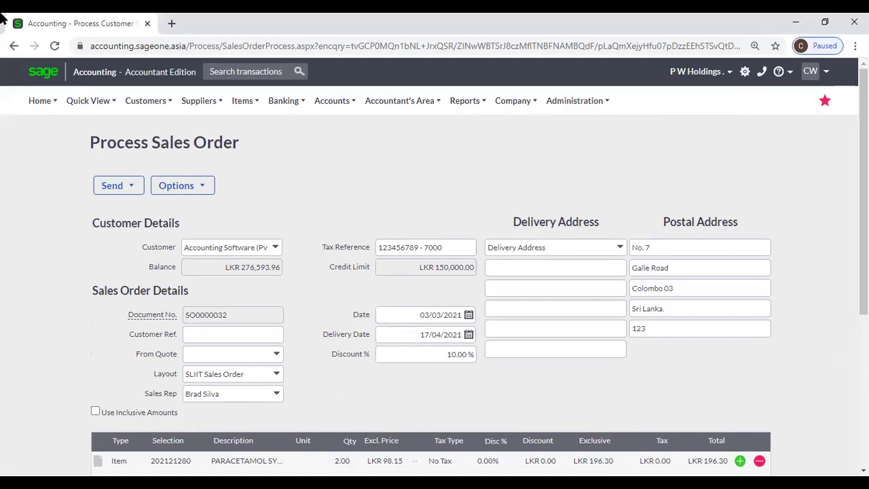
# Go to Customer Tax Invoices and start a new tax invoice.
pyautogui.moveTo(145, 102)
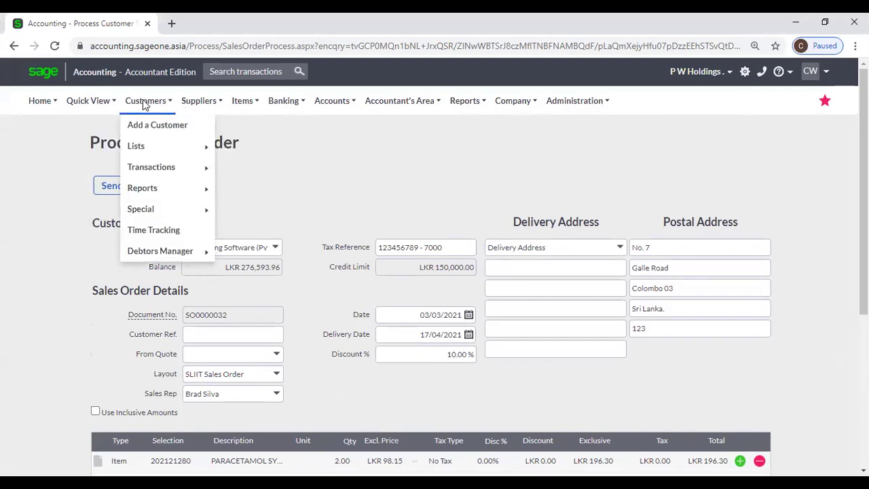
pyautogui.moveTo(175, 166)
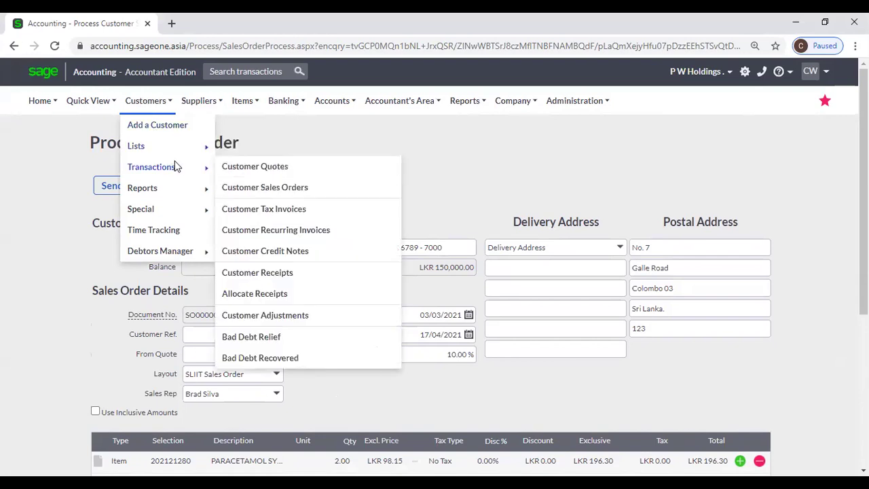
pyautogui.click(296, 209)
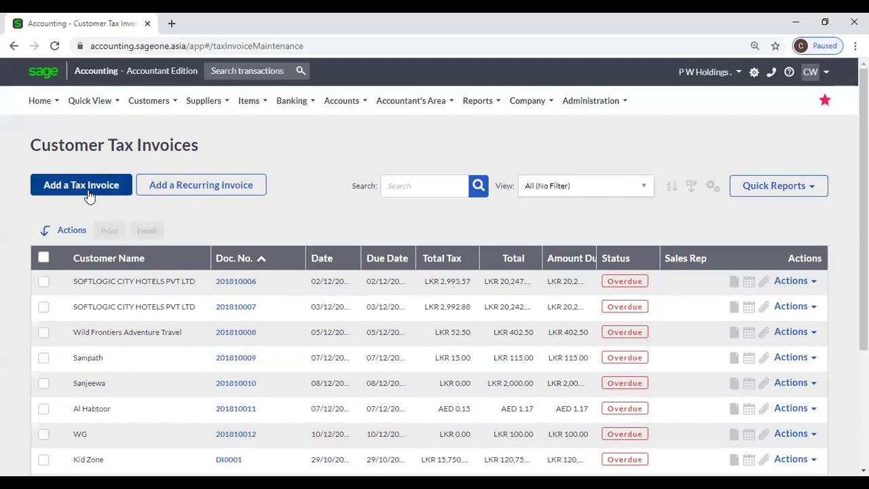
pyautogui.click(88, 196)
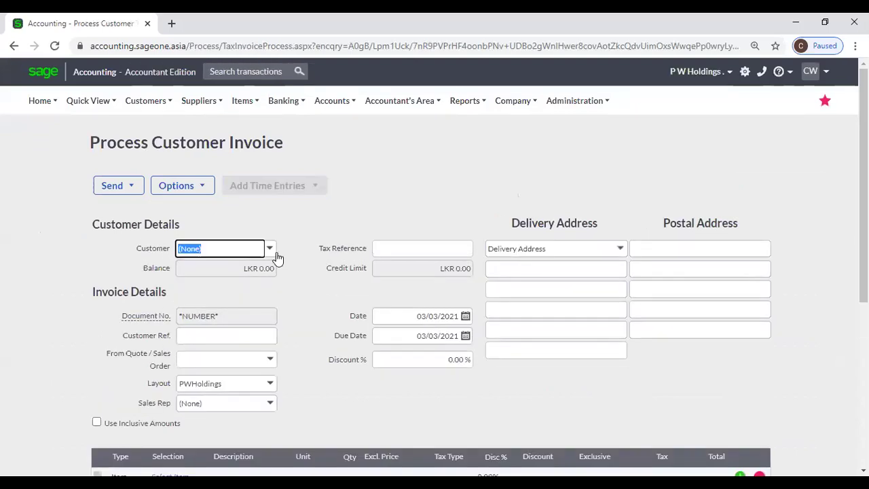
# Set the invoice customer to Accounting Software (Pvt) Ltd, dismissing the outstanding sales orders prompt.
pyautogui.click(276, 255)
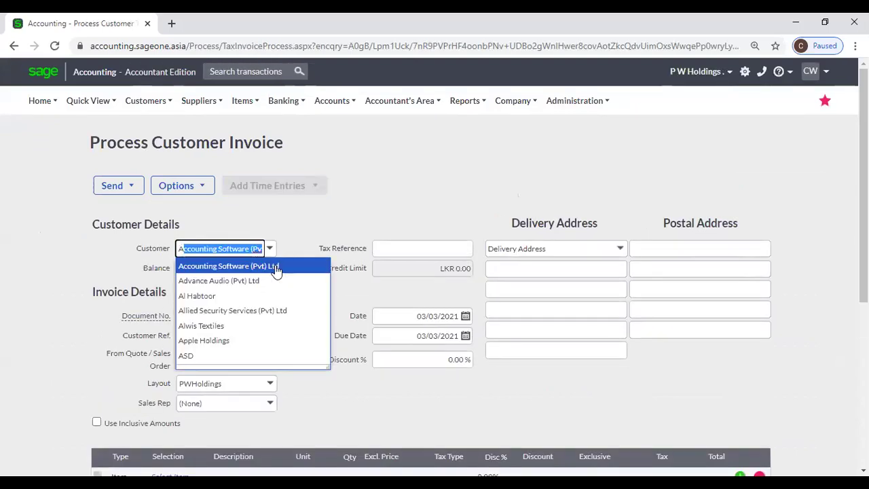
pyautogui.click(274, 266)
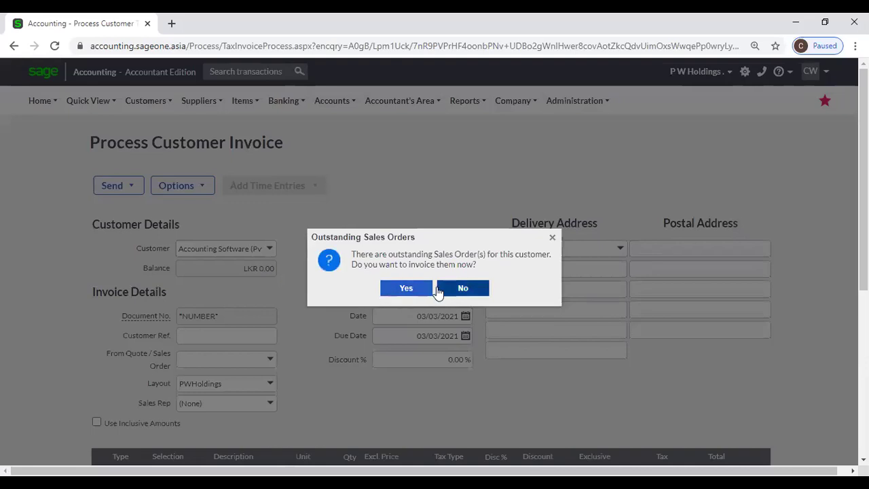
pyautogui.click(443, 288)
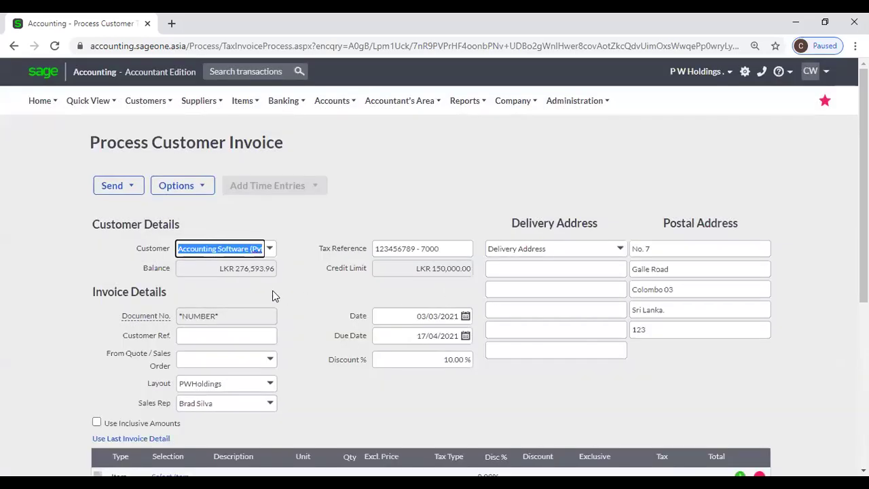
pyautogui.click(269, 249)
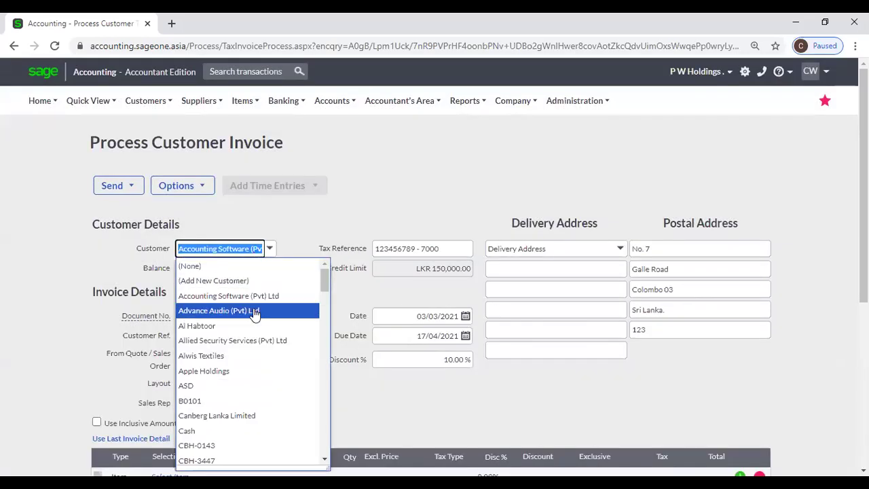
pyautogui.click(254, 311)
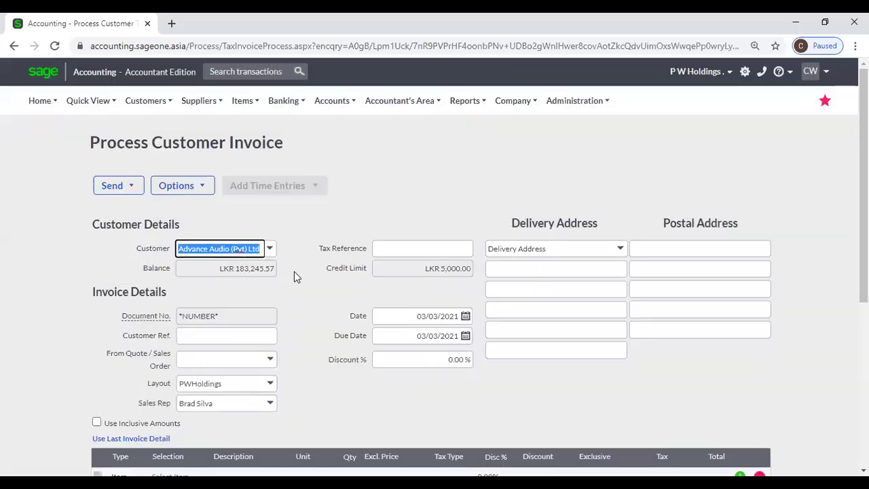
pyautogui.click(269, 249)
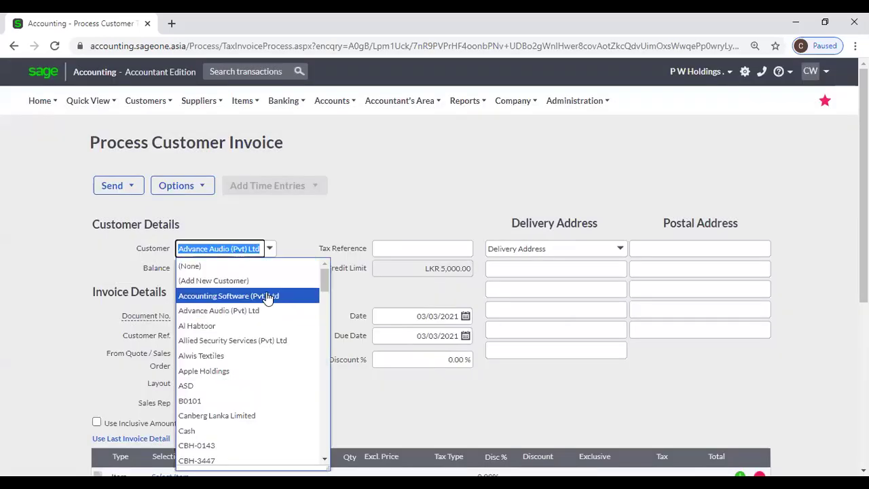
pyautogui.click(268, 294)
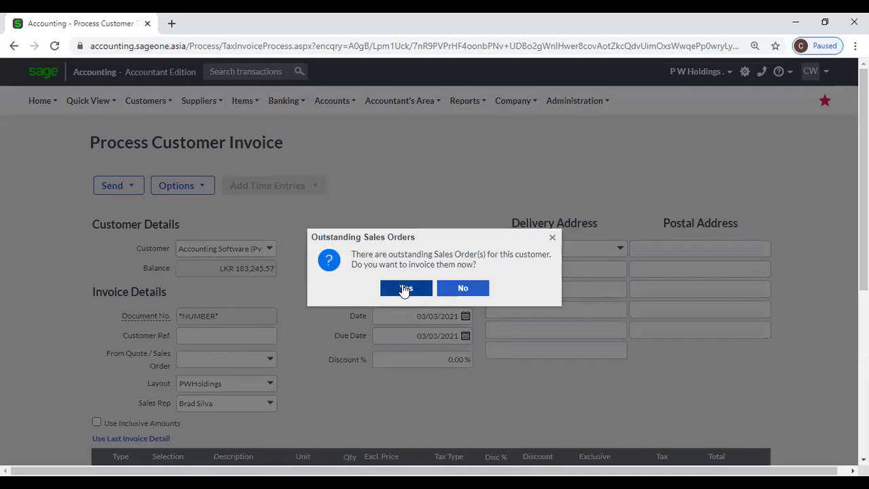
pyautogui.click(464, 289)
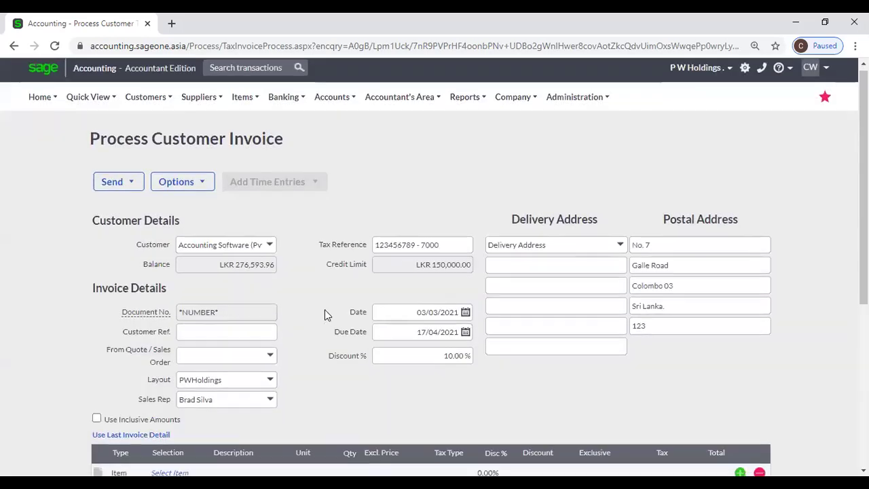
pyautogui.scroll(-2, 325, 309)
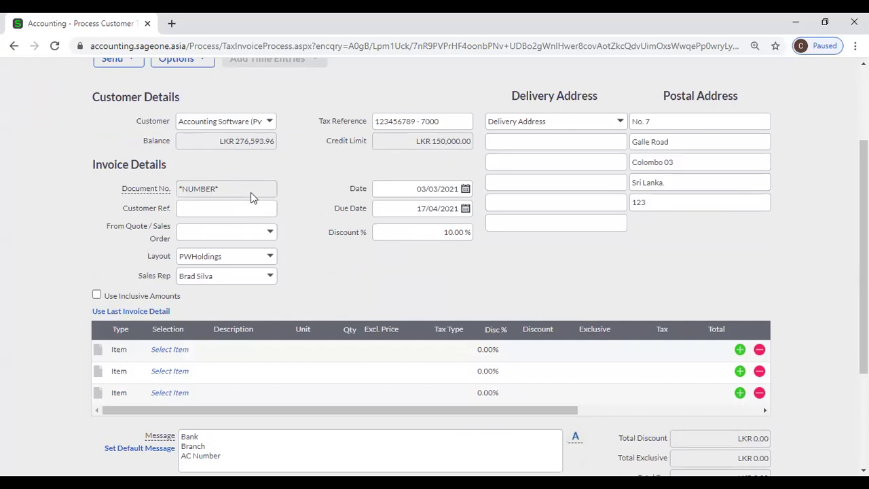
pyautogui.click(184, 207)
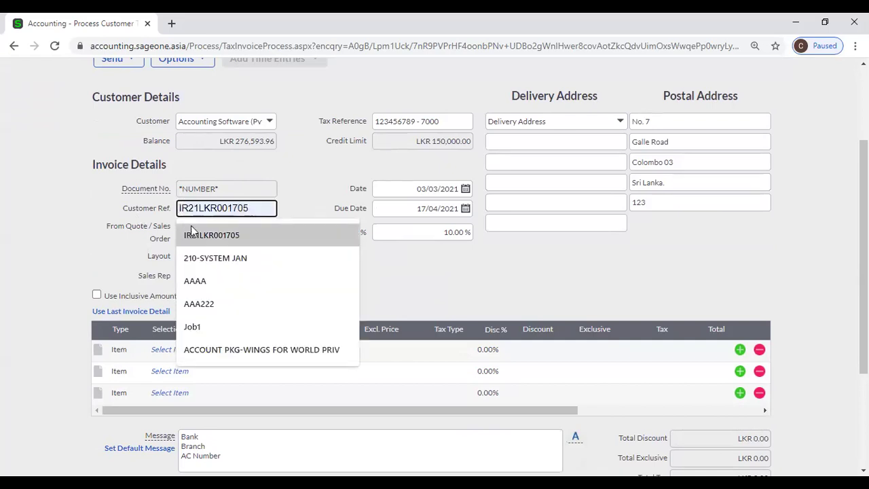
pyautogui.click(306, 204)
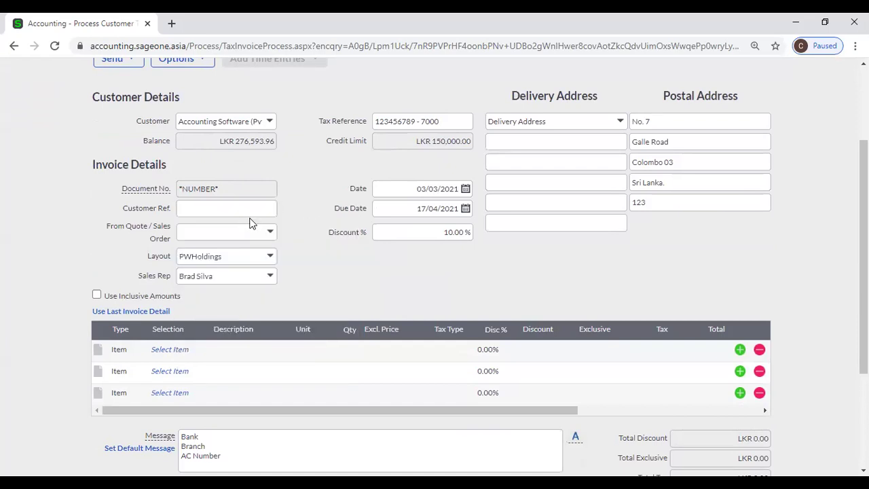
pyautogui.click(271, 234)
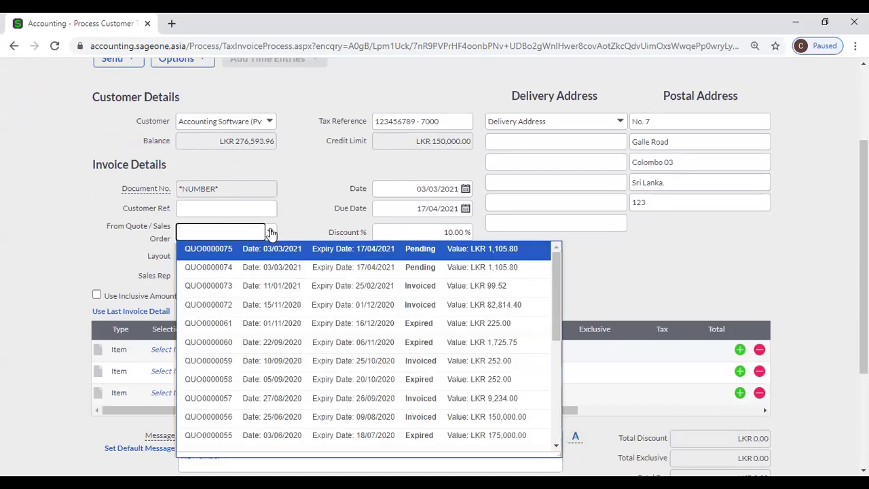
pyautogui.click(309, 200)
pyautogui.scroll(-2, 309, 200)
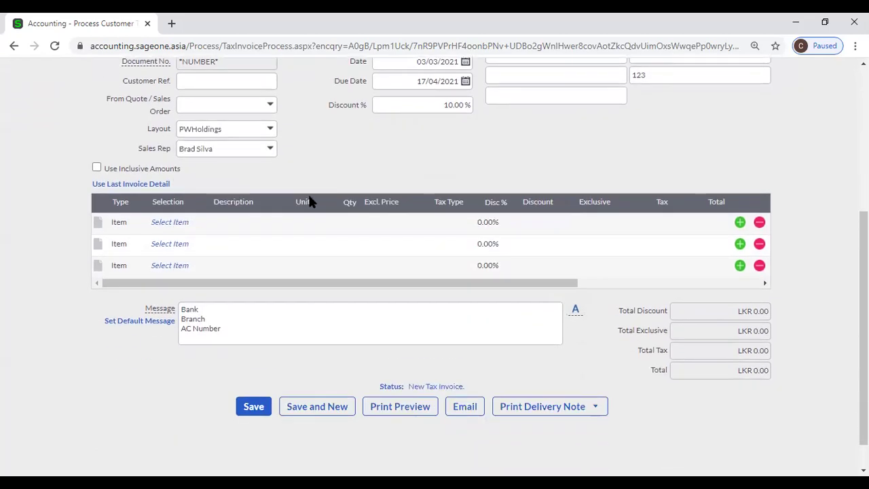
pyautogui.click(170, 224)
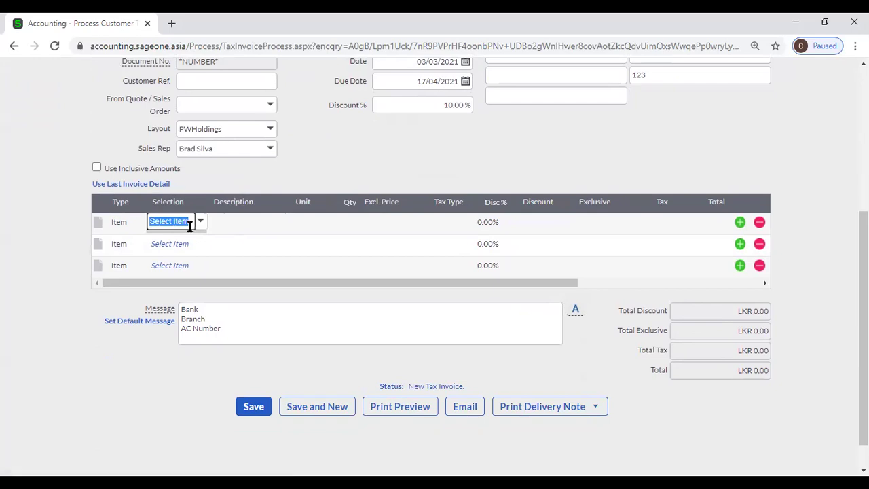
# Put item 2BR, 2 Bed Rooms, on the first invoice line.
pyautogui.click(200, 224)
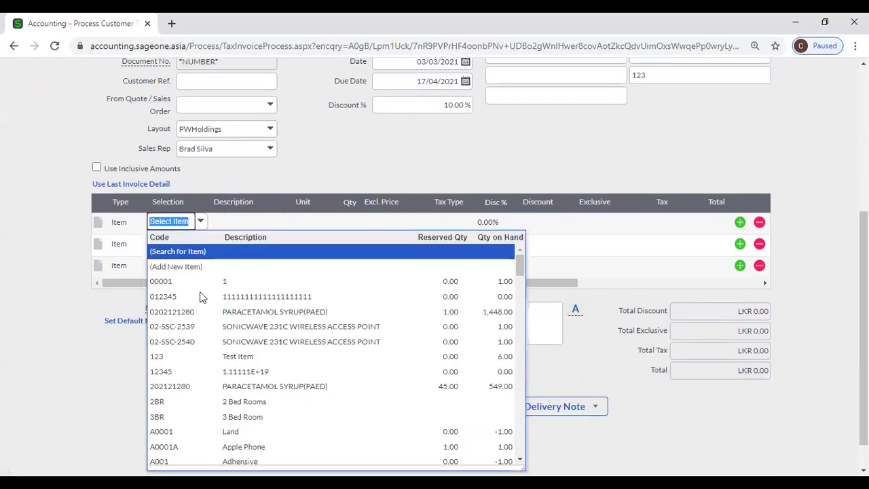
pyautogui.click(207, 402)
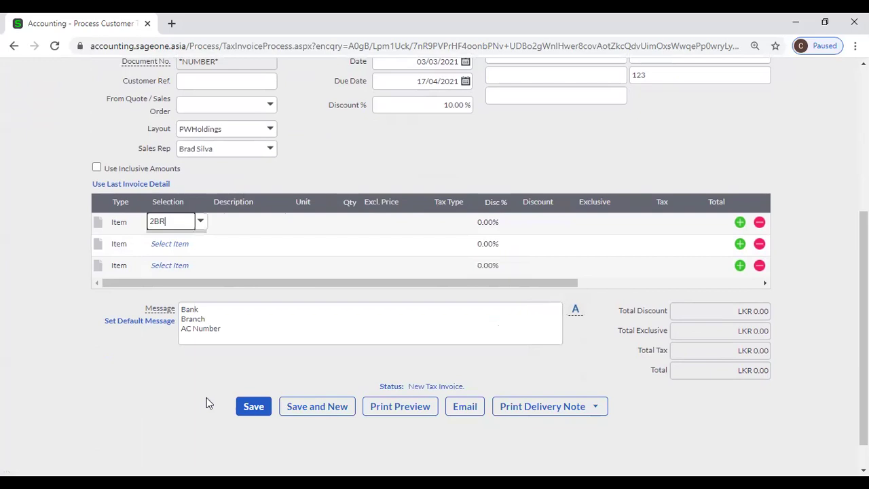
pyautogui.click(425, 292)
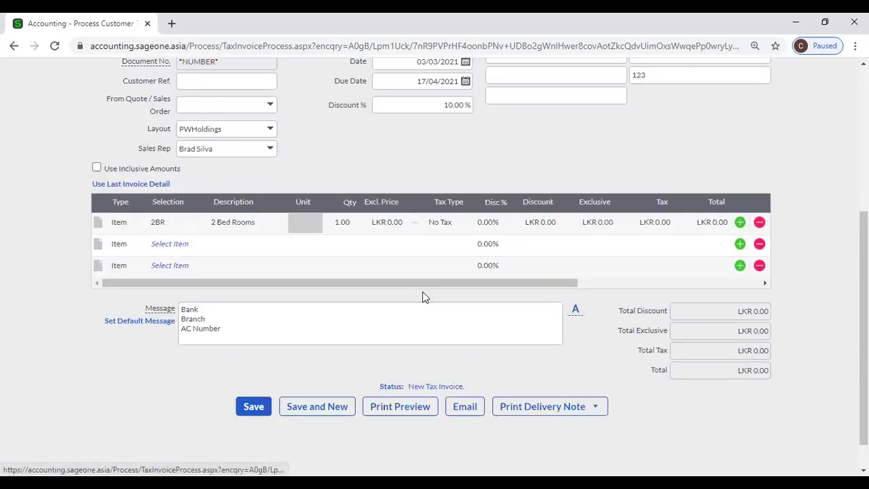
pyautogui.click(383, 224)
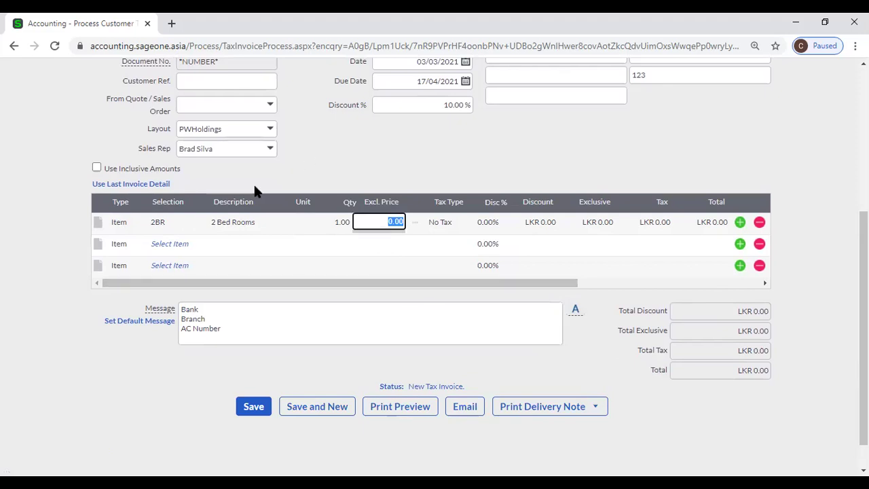
pyautogui.click(162, 223)
pyautogui.click(199, 224)
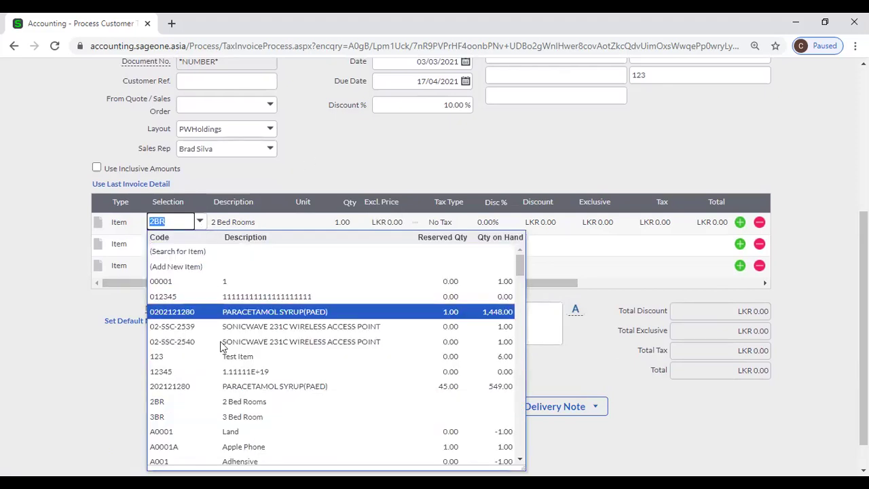
pyautogui.click(234, 401)
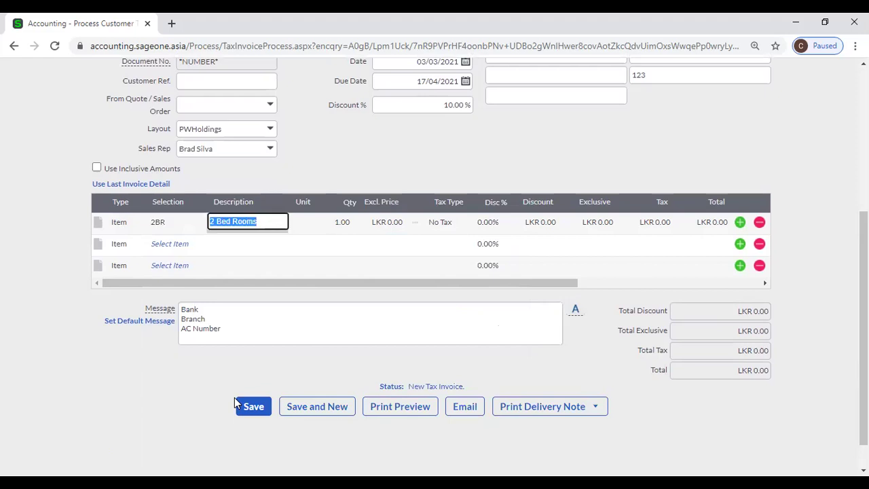
# Enter an excl. price of 50000 for the line, accepting the below-cost warning.
pyautogui.press('Tab')
pyautogui.press('Tab')
pyautogui.press('Tab')
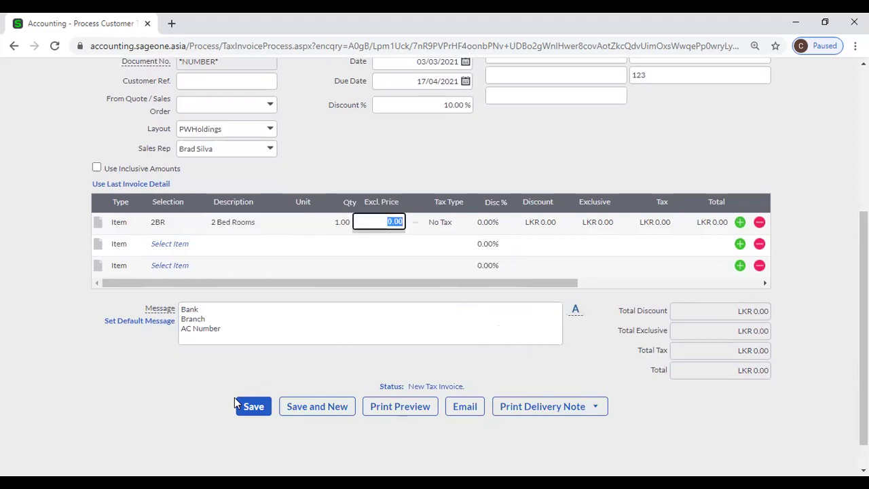
pyautogui.write('50000')
pyautogui.press('Tab')
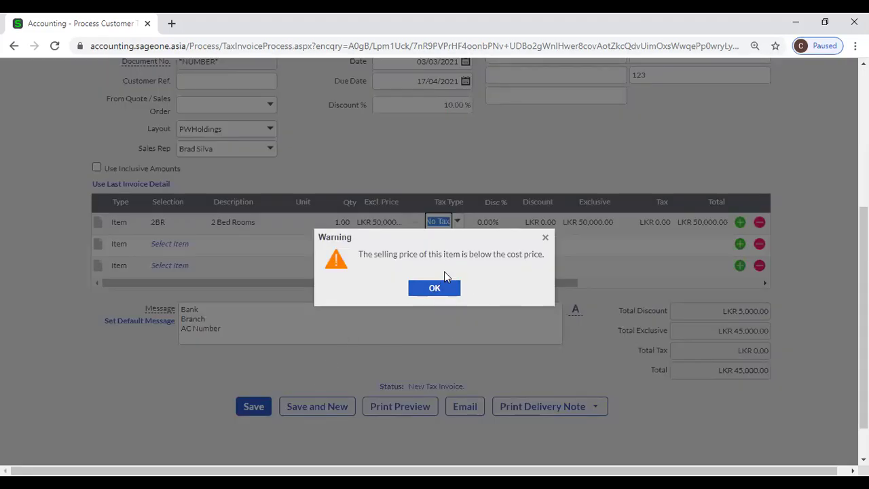
pyautogui.scroll(1, 444, 271)
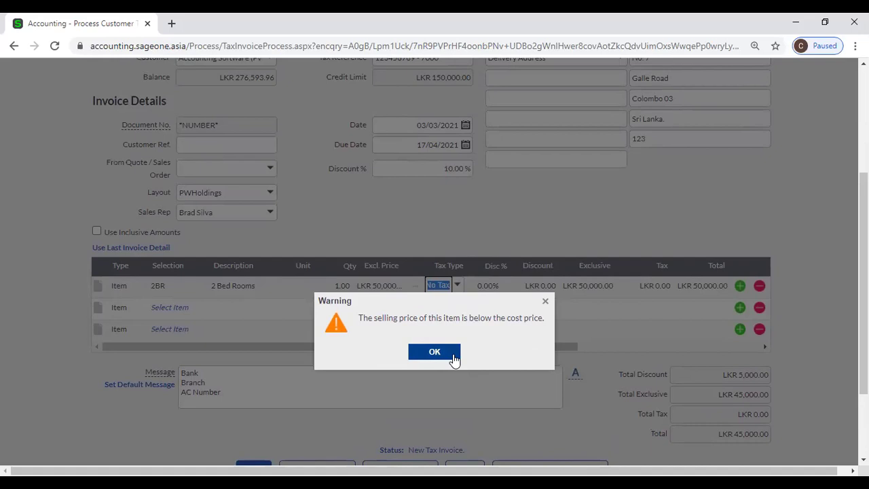
pyautogui.click(434, 351)
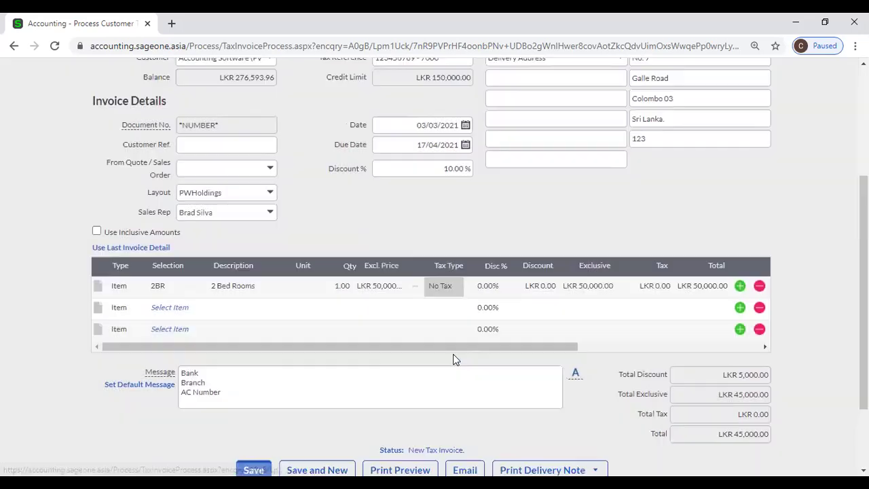
# Change the 2 Bed Rooms line's excl. price to LKR 150,000.
pyautogui.click(386, 285)
pyautogui.click(364, 285)
pyautogui.write('1')
pyautogui.press('Tab')
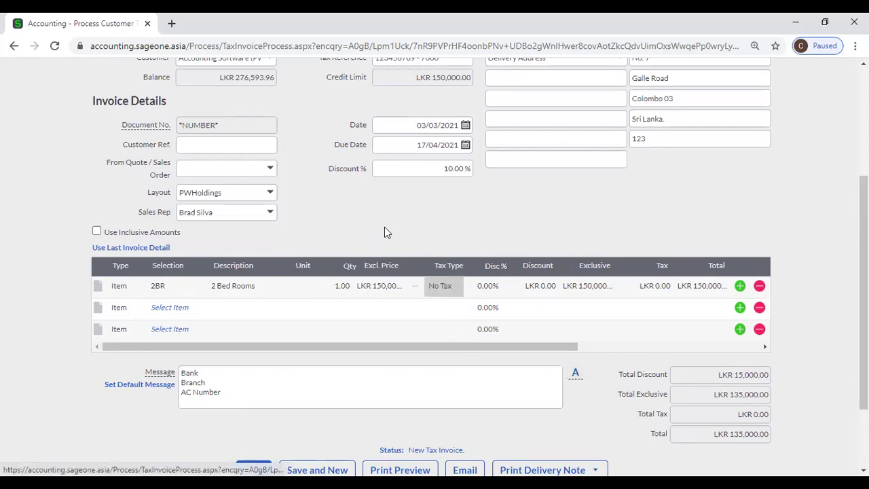
# Assign the line to the Manufacturing department and the Colombo job.
pyautogui.click(672, 347)
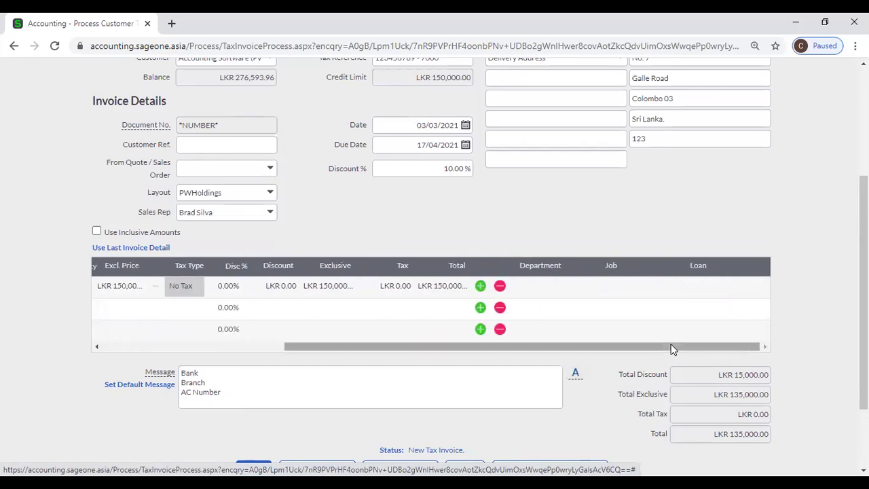
pyautogui.click(552, 285)
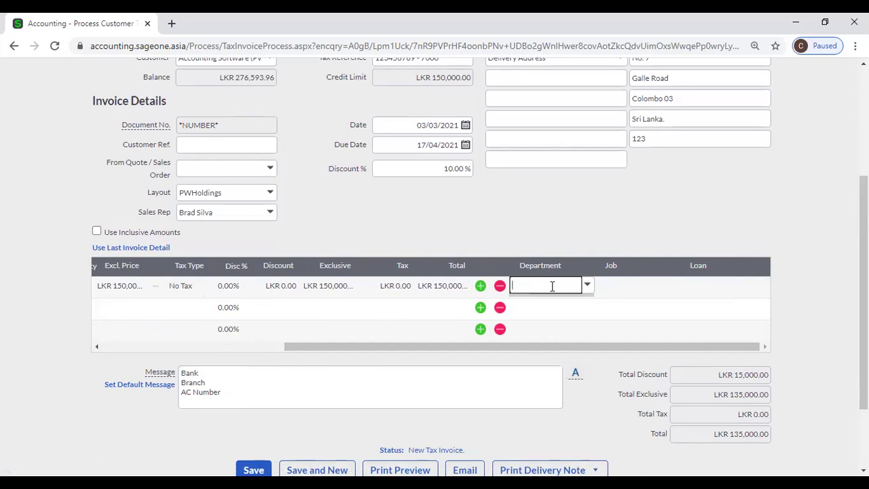
pyautogui.click(587, 286)
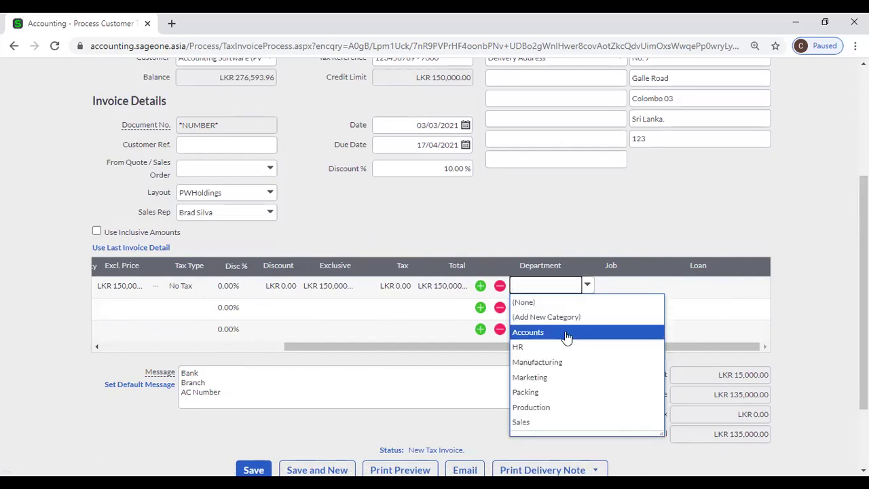
pyautogui.click(563, 364)
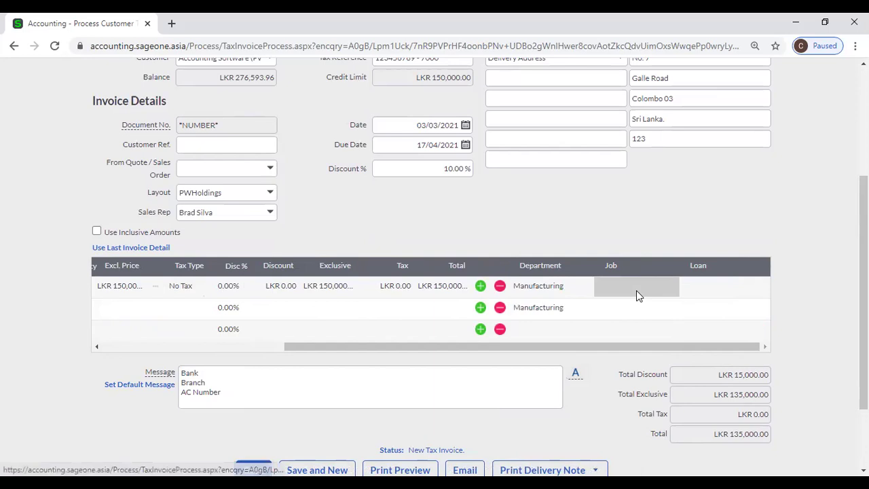
pyautogui.click(675, 292)
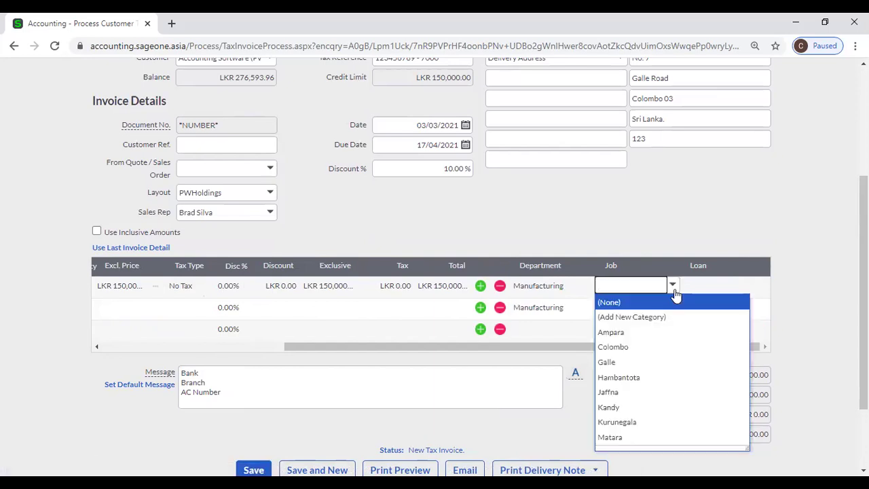
pyautogui.click(640, 347)
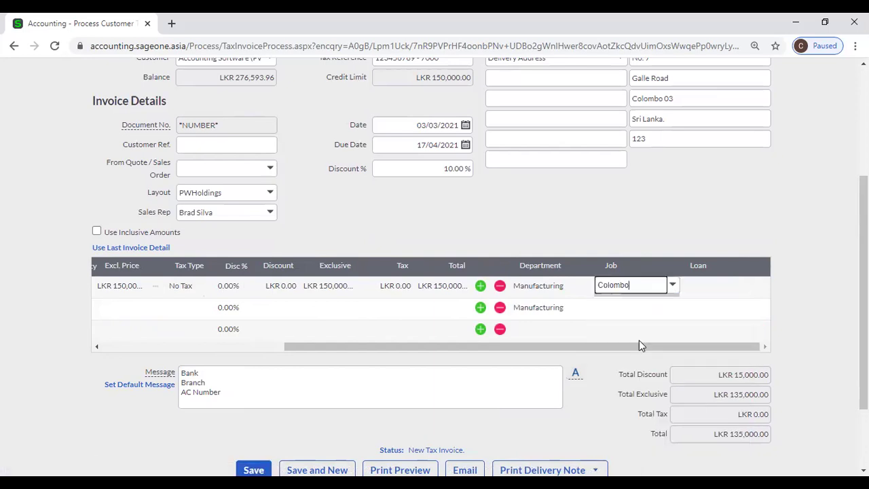
pyautogui.click(652, 250)
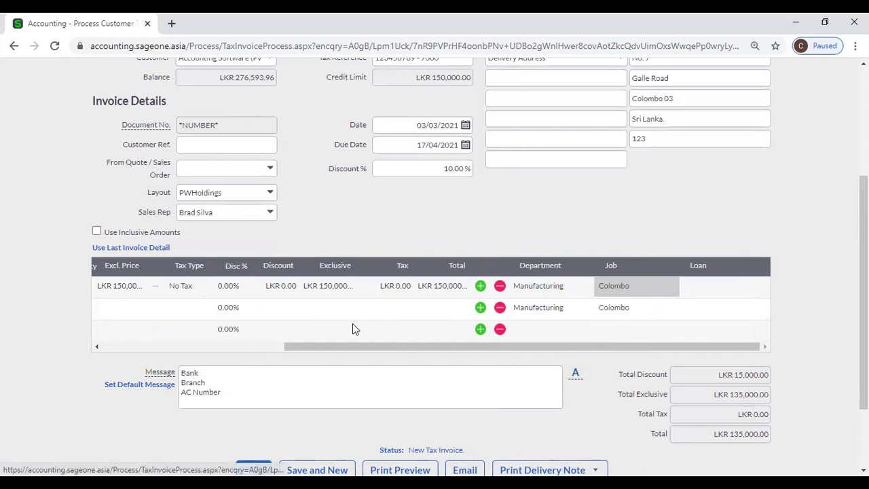
pyautogui.moveTo(345, 348); pyautogui.dragTo(154, 348)
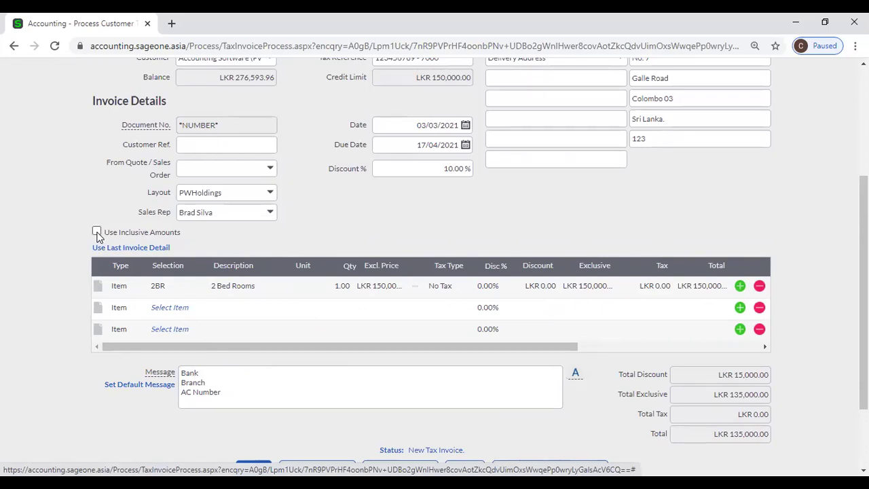
# Copy the paracetamol and 2 Bed Rooms lines from the customer's last invoice, totalling LKR 135,099.52.
pyautogui.click(97, 232)
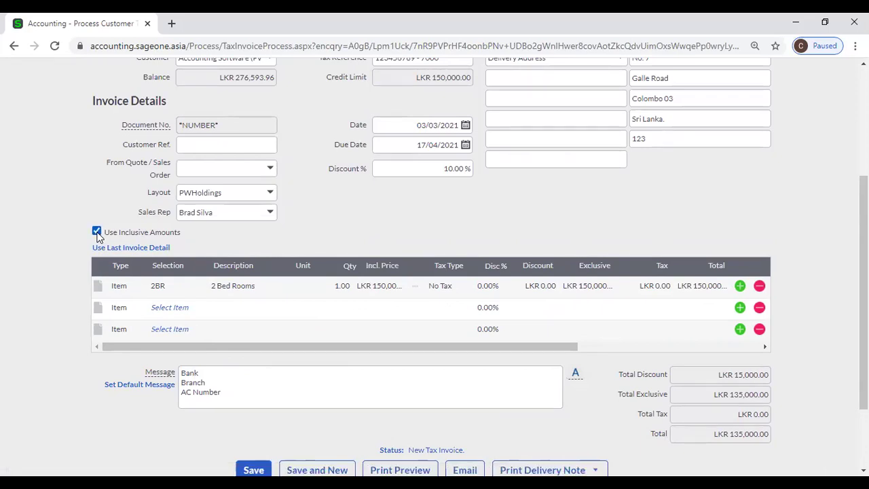
pyautogui.click(97, 233)
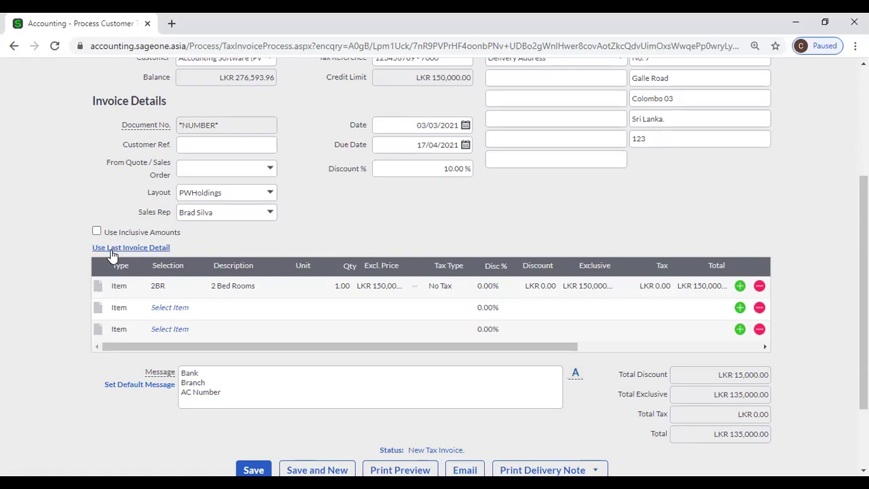
pyautogui.click(113, 248)
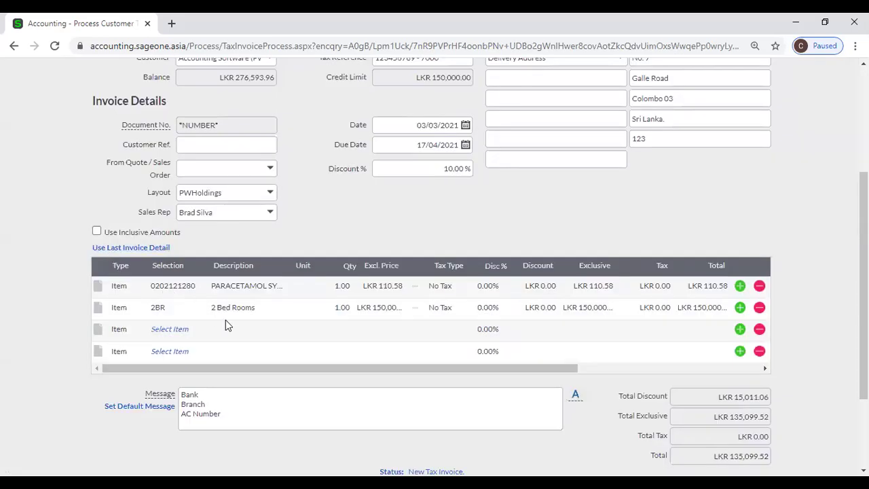
pyautogui.scroll(2, 231, 322)
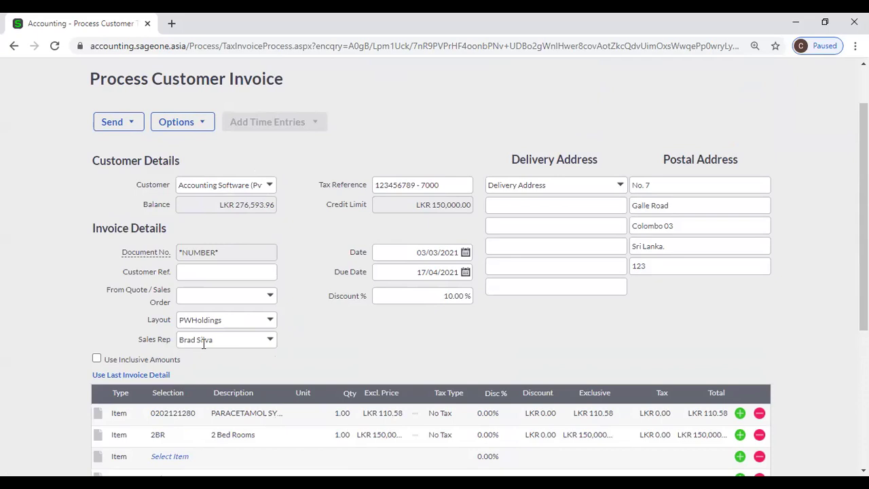
pyautogui.scroll(-2, 258, 368)
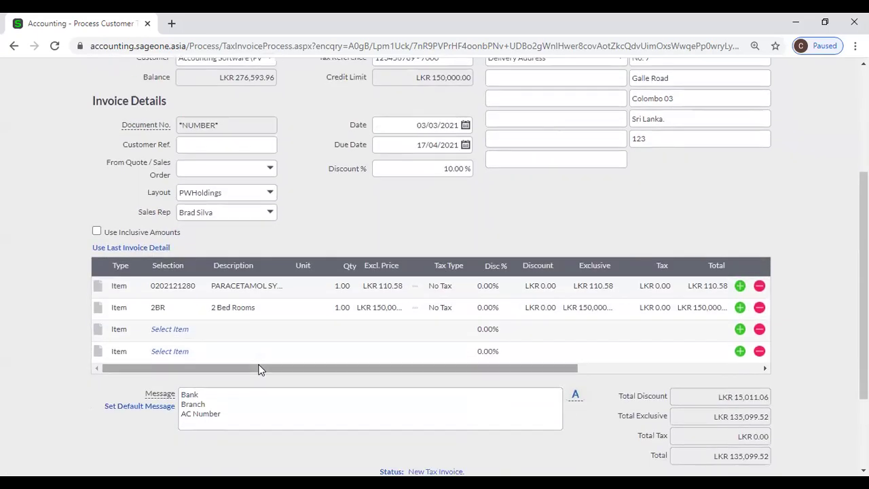
# Remove the 2 Bed Rooms line, leaving only the paracetamol syrup line at LKR 99.52.
pyautogui.click(759, 308)
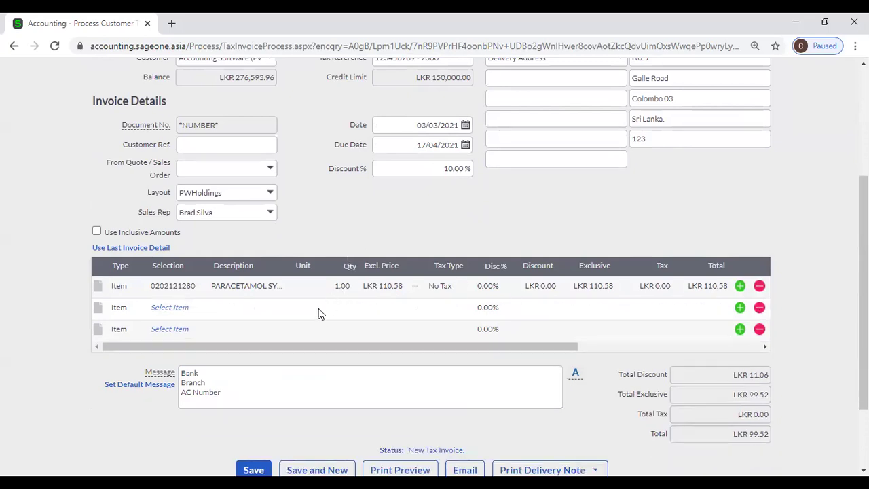
pyautogui.scroll(-1, 321, 311)
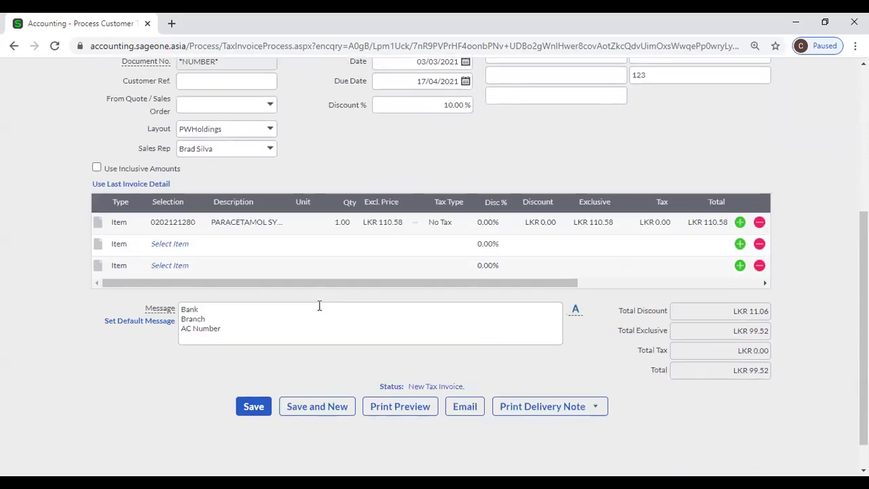
pyautogui.scroll(1, 320, 308)
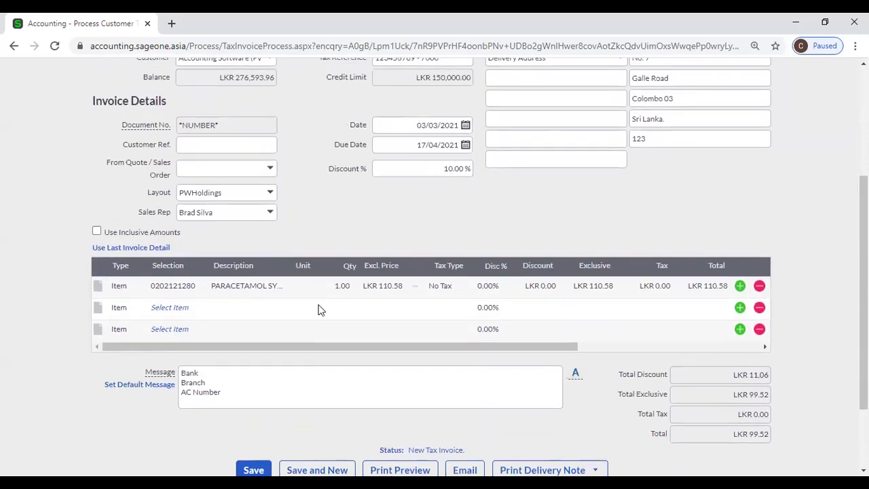
pyautogui.scroll(-2, 318, 308)
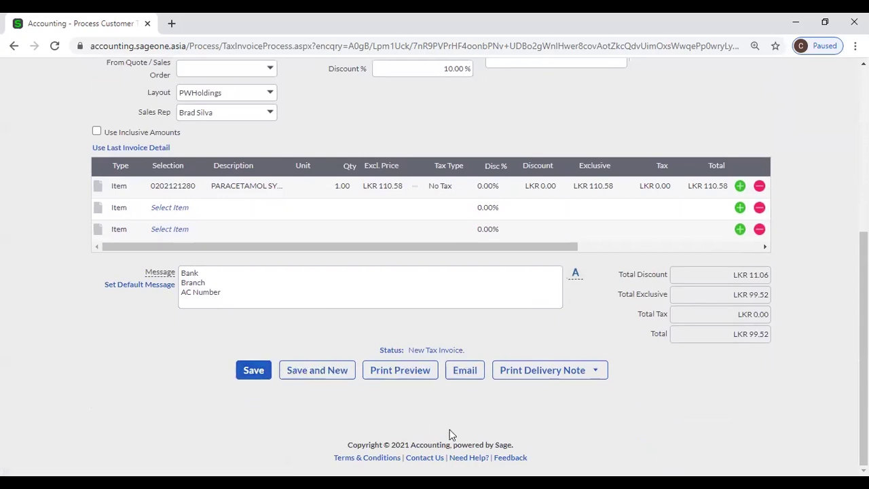
pyautogui.moveTo(533, 370)
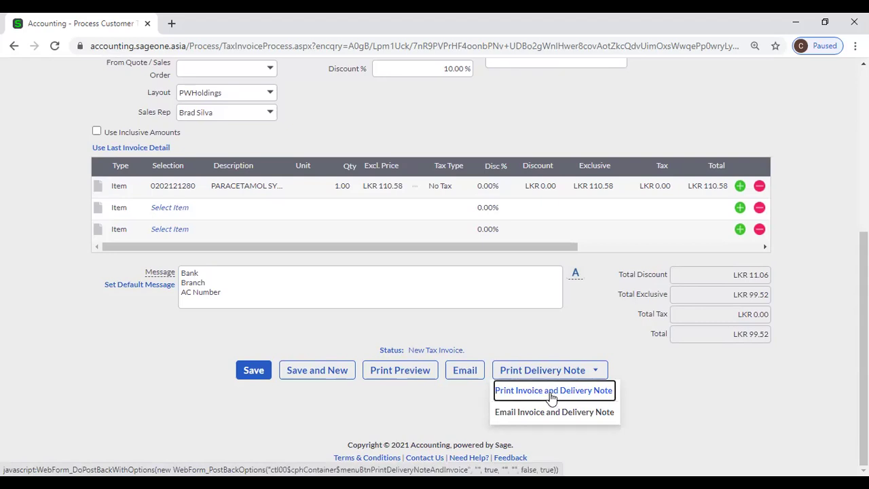
# Print the invoice with its delivery note, accepting the credit-limit warning.
pyautogui.click(550, 393)
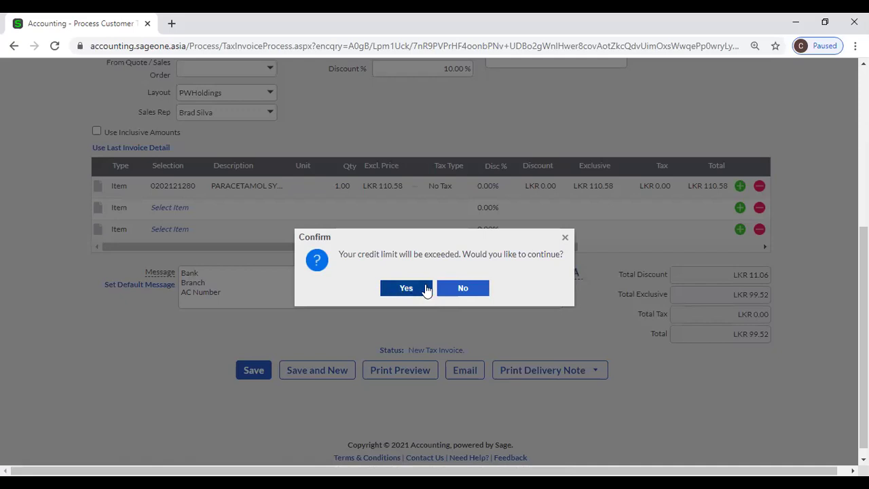
pyautogui.scroll(2, 425, 288)
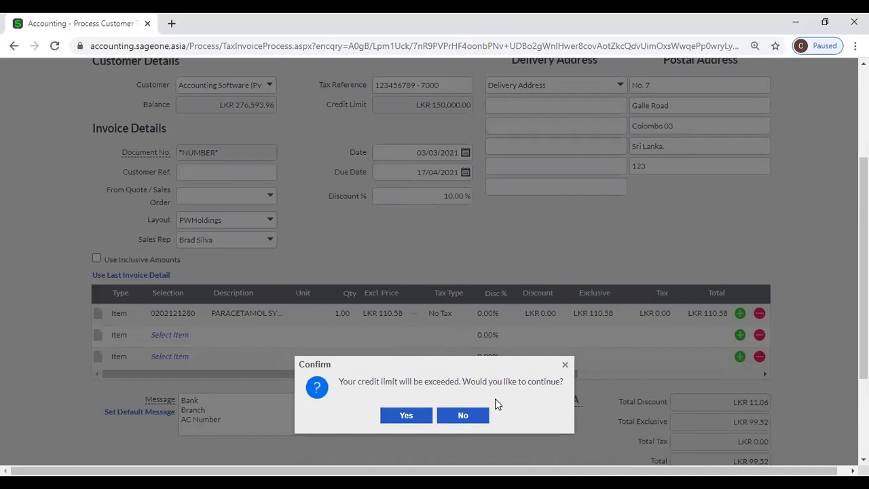
pyautogui.click(407, 418)
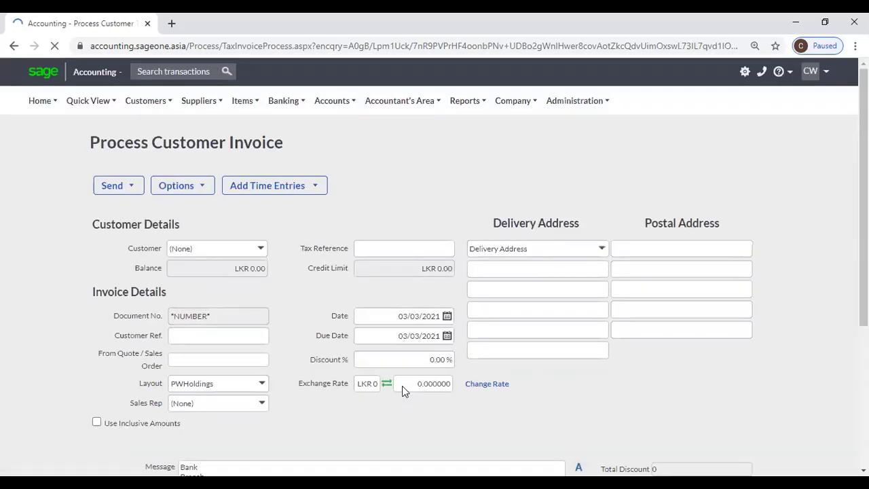
# Open the Customer Quotes list and view the actions available for quote QUO0000075.
pyautogui.scroll(-2, 314, 294)
pyautogui.scroll(2, 312, 296)
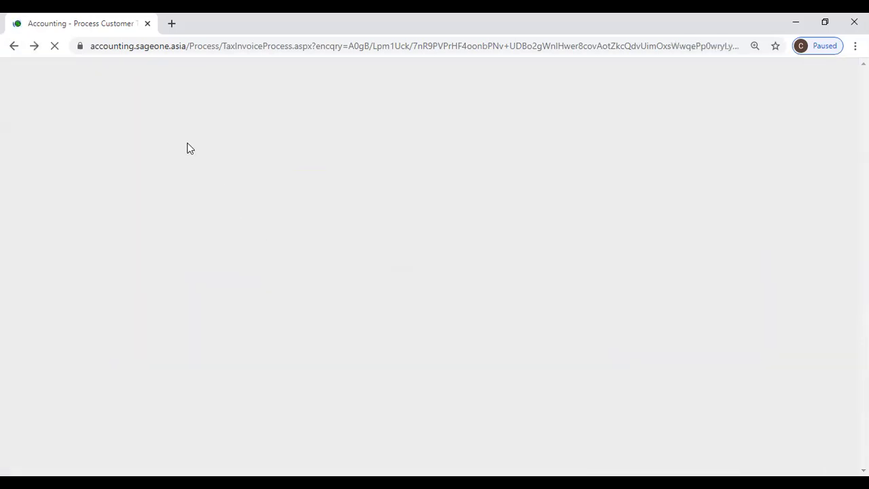
pyautogui.scroll(3, 156, 109)
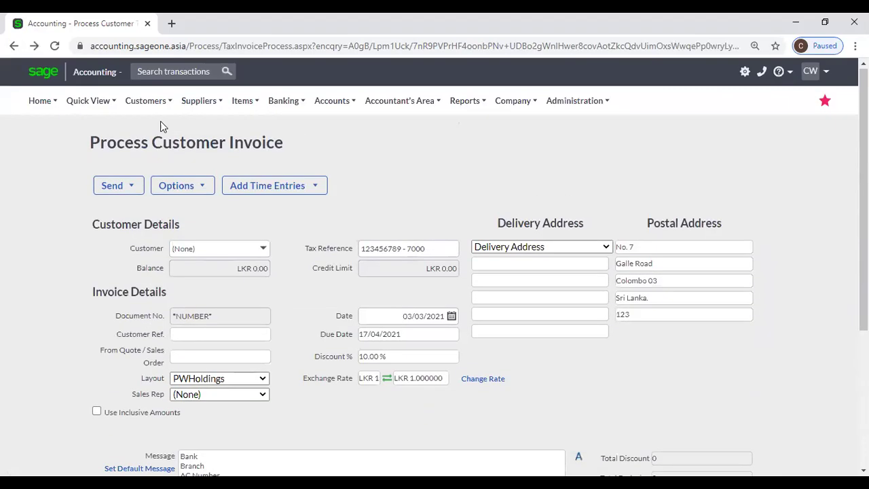
pyautogui.moveTo(161, 110)
pyautogui.moveTo(160, 152)
pyautogui.moveTo(163, 170)
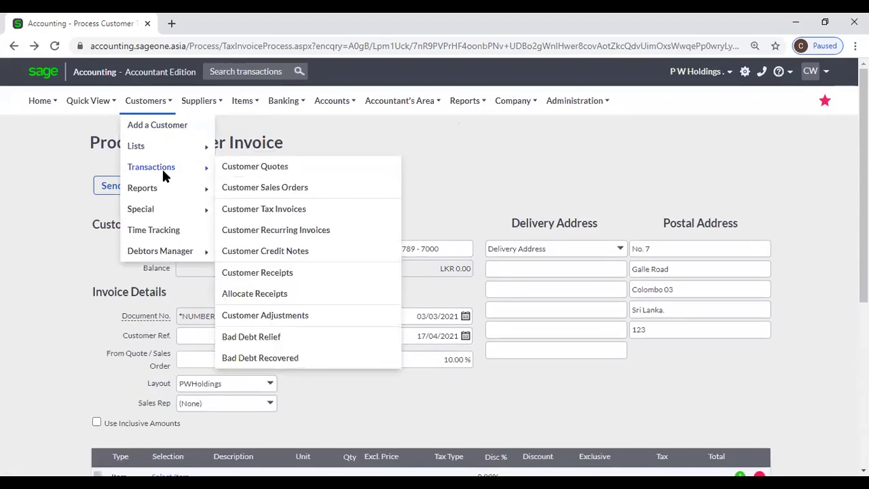
pyautogui.click(267, 169)
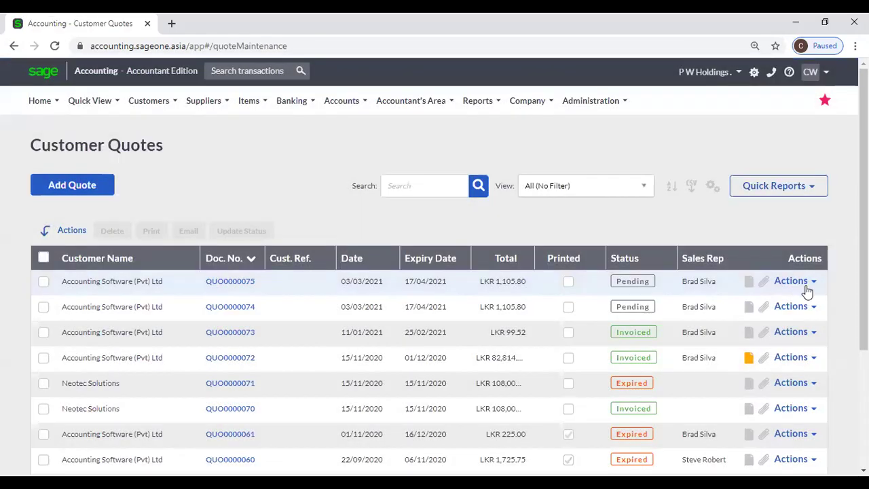
pyautogui.click(805, 285)
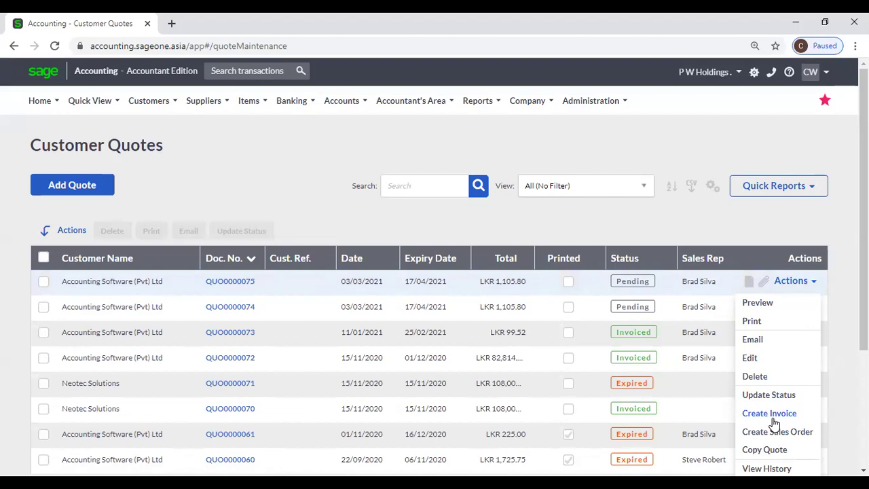
# Go to the Customer Sales Orders list.
pyautogui.moveTo(150, 98)
pyautogui.moveTo(163, 174)
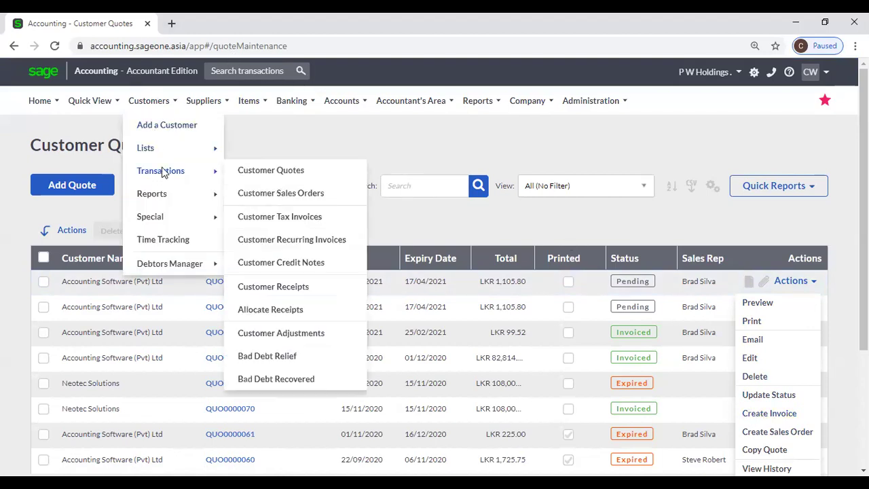
pyautogui.click(281, 194)
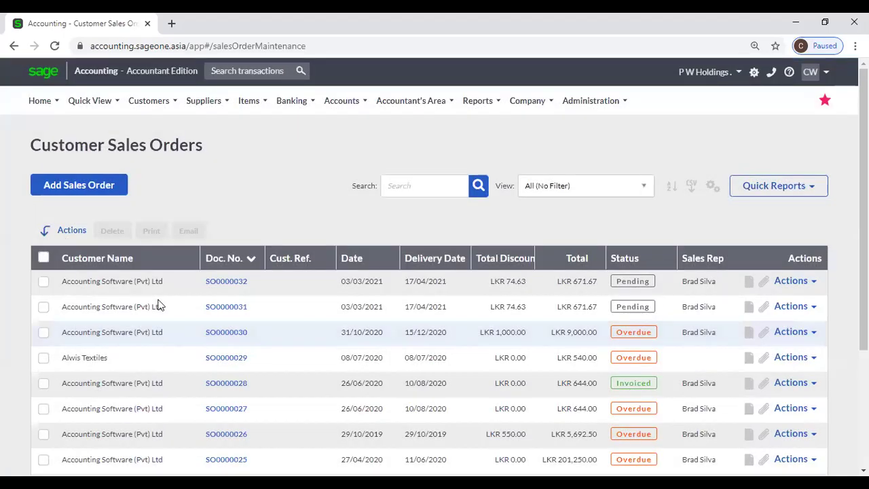
pyautogui.click(807, 281)
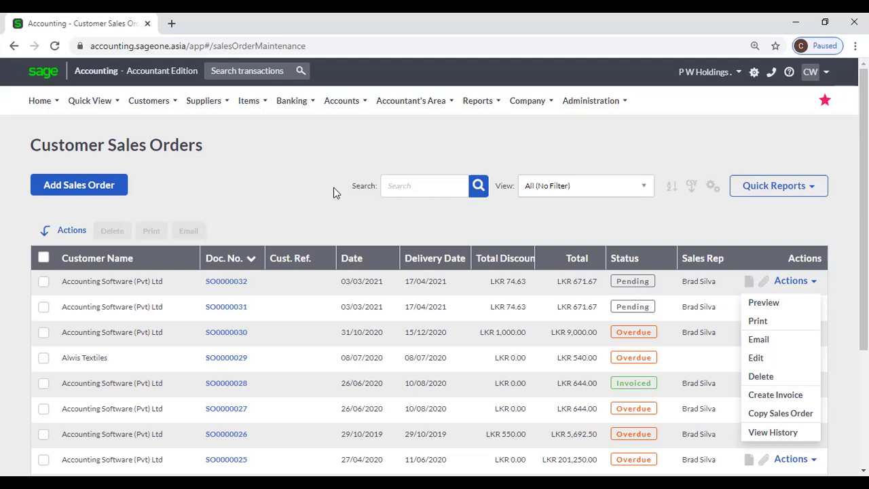
pyautogui.click(305, 165)
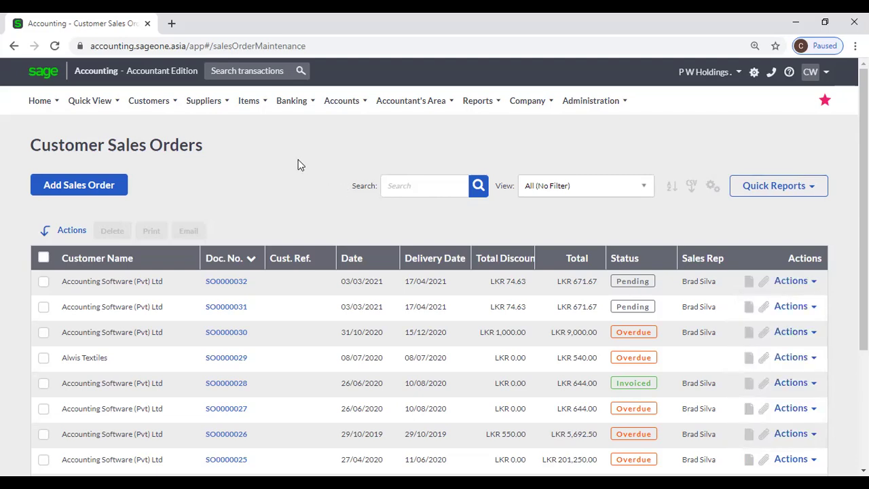
pyautogui.scroll(-2, 280, 165)
pyautogui.scroll(2, 275, 168)
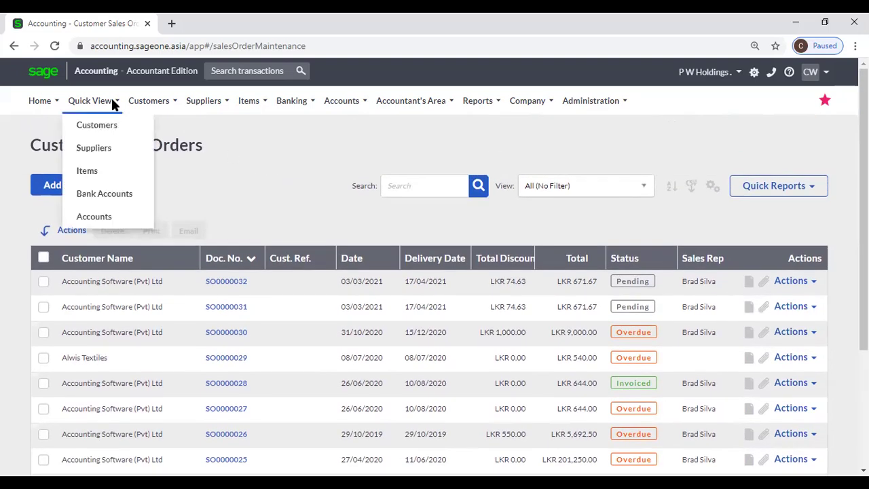
# Open the Customer Tax Invoices list.
pyautogui.moveTo(149, 100)
pyautogui.moveTo(151, 139)
pyautogui.moveTo(155, 195)
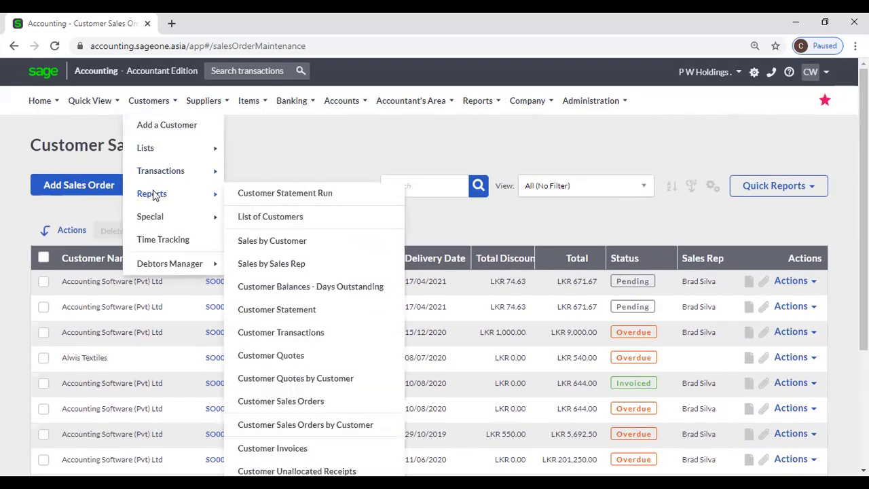
pyautogui.moveTo(154, 175)
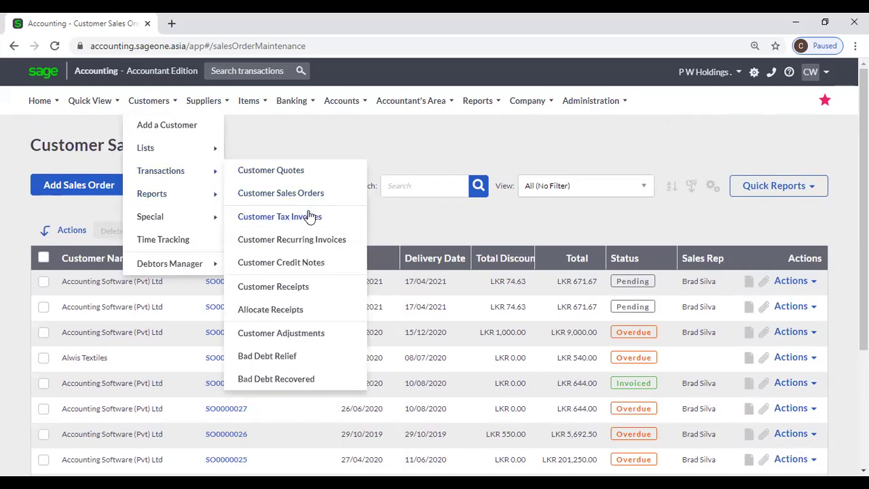
pyautogui.click(308, 216)
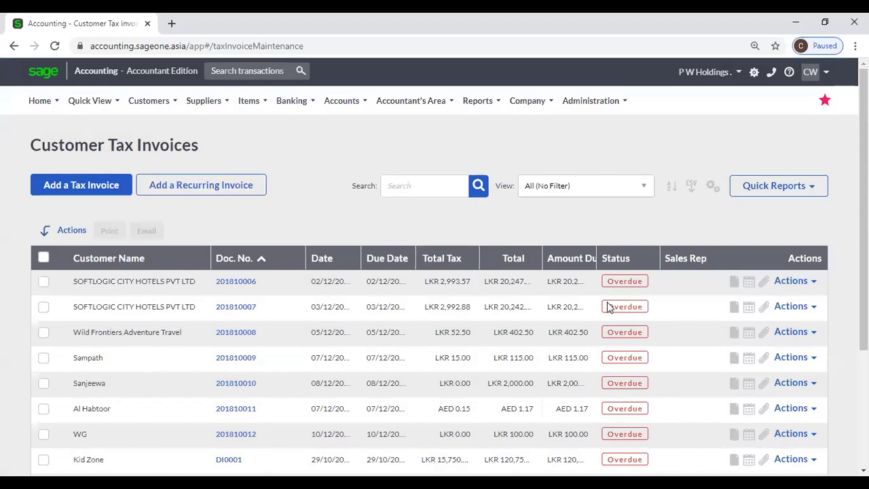
pyautogui.scroll(-2, 610, 306)
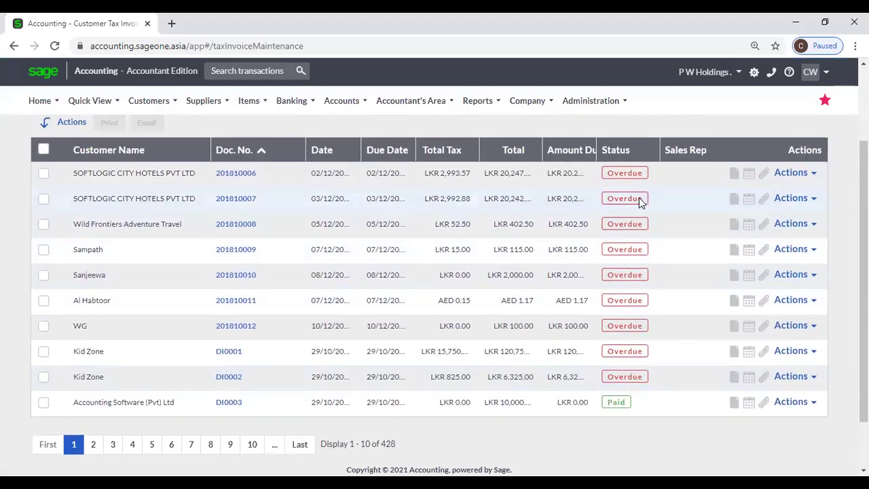
# Sort the invoices by status with Overdue first and widen the Due Date column.
pyautogui.click(630, 151)
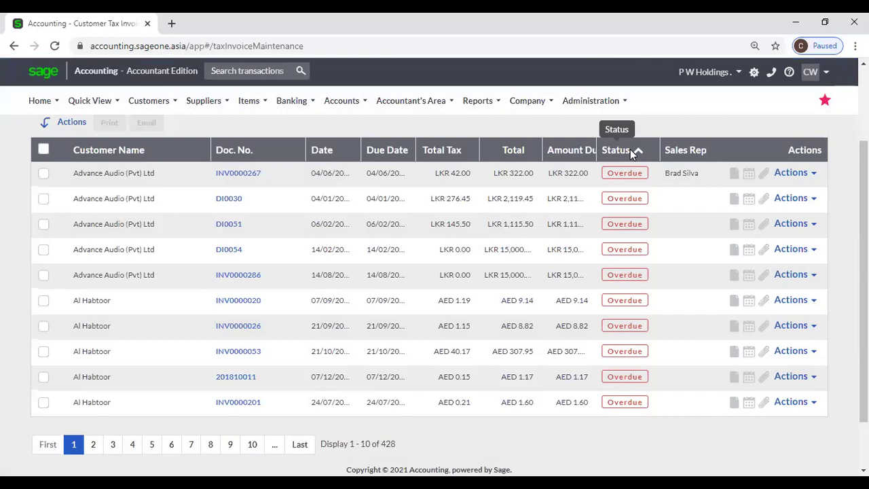
pyautogui.click(630, 149)
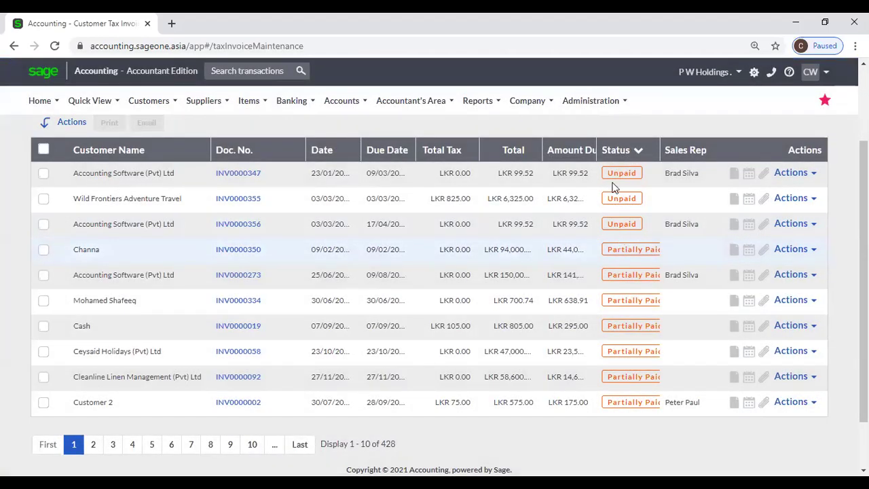
pyautogui.click(609, 148)
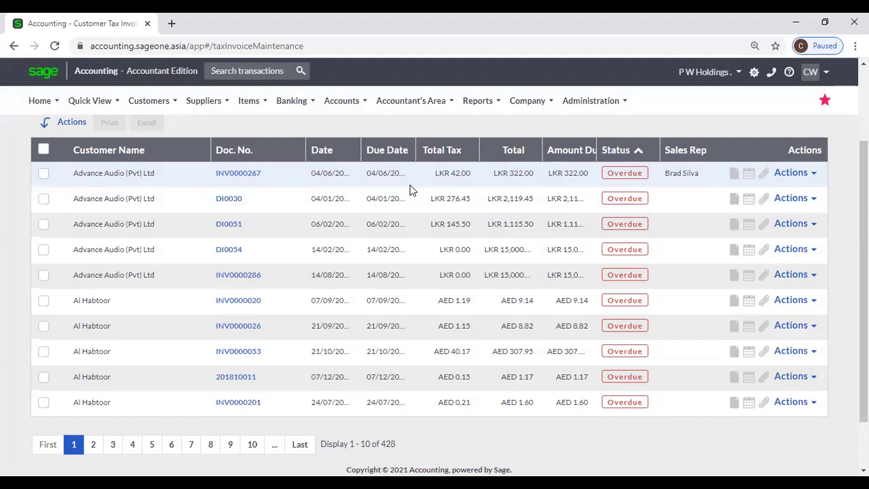
pyautogui.moveTo(416, 152); pyautogui.dragTo(436, 152)
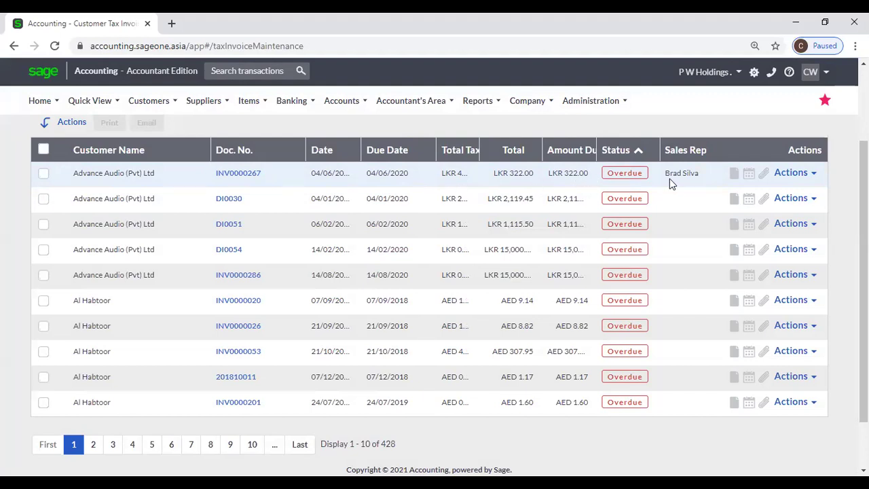
# Widen the Amount Due column and re-sort the invoices by status, overdue first.
pyautogui.click(637, 150)
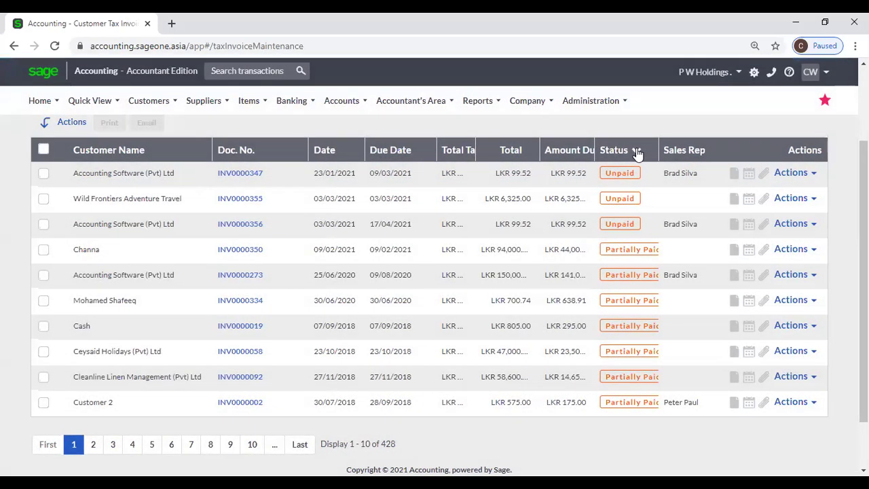
pyautogui.click(636, 150)
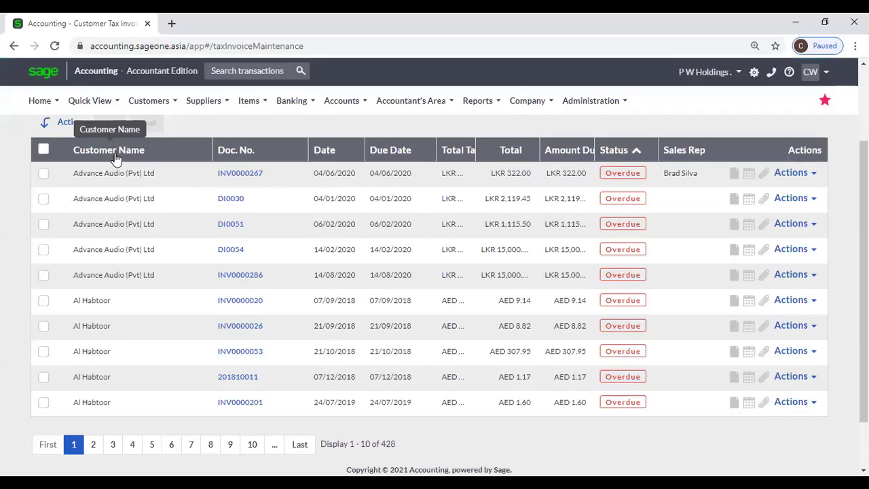
pyautogui.click(120, 152)
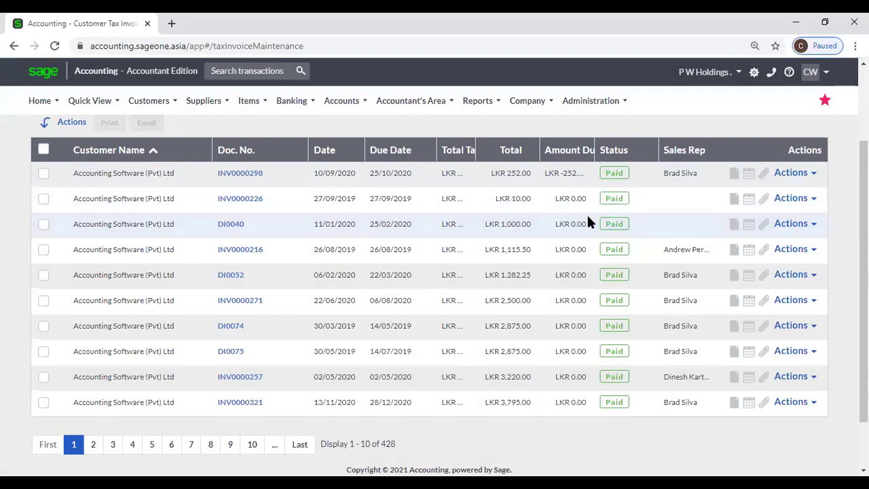
pyautogui.moveTo(588, 150); pyautogui.dragTo(618, 150)
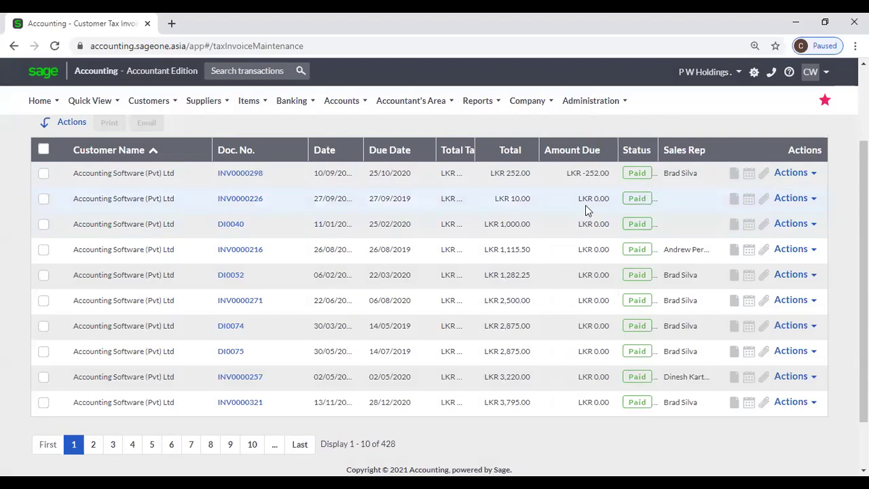
pyautogui.scroll(-2, 588, 239)
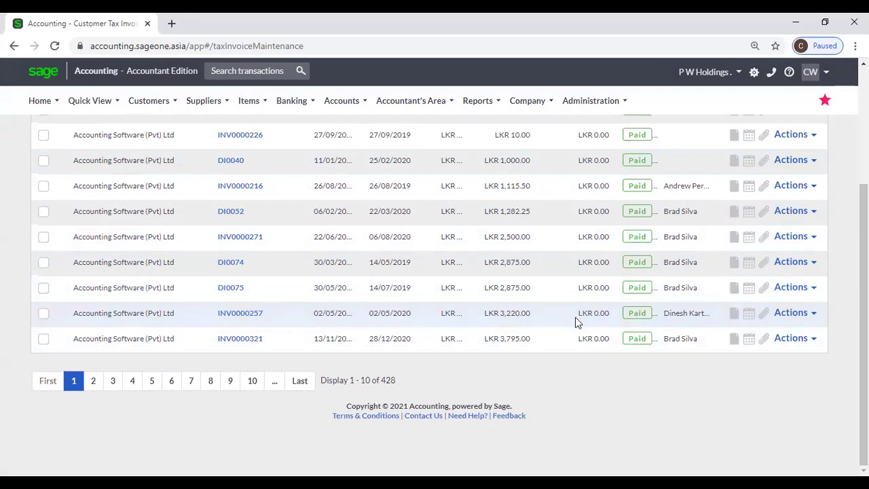
pyautogui.scroll(3, 577, 299)
pyautogui.click(638, 260)
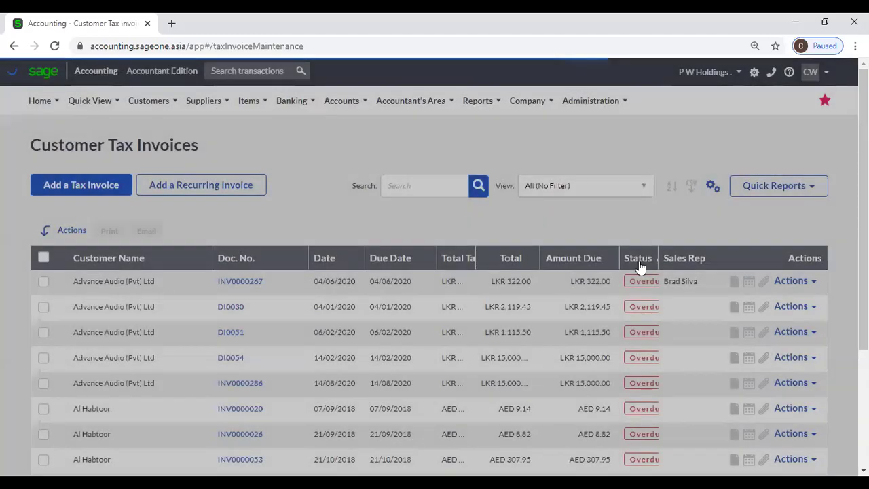
# Sort unpaid invoices first, widen the Status, Total and Amount Due columns, and open INV0000347.
pyautogui.click(639, 262)
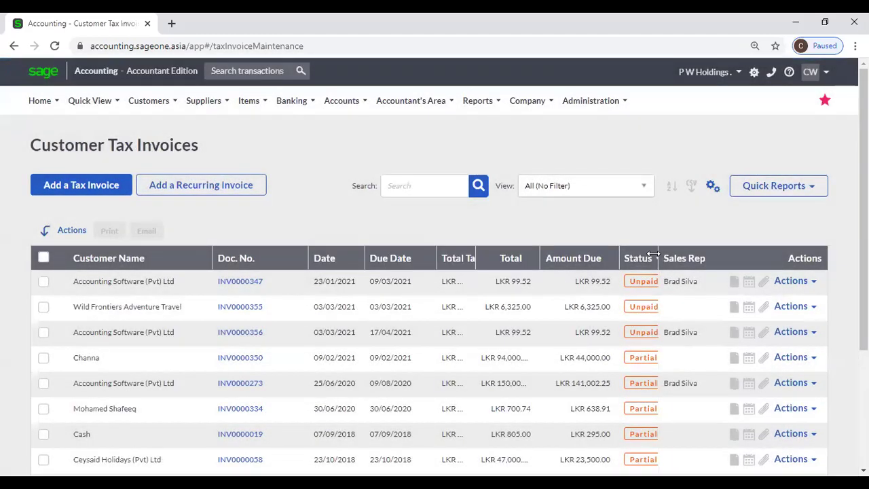
pyautogui.moveTo(653, 254); pyautogui.dragTo(691, 258)
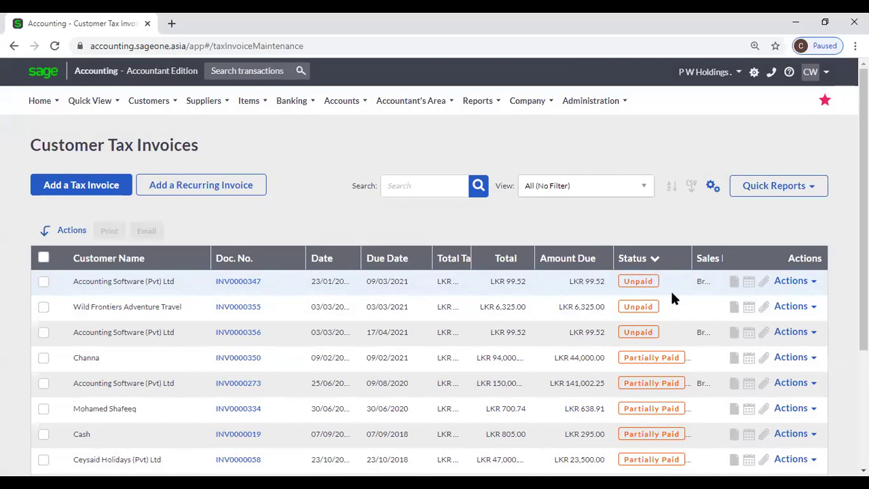
pyautogui.scroll(-1, 672, 292)
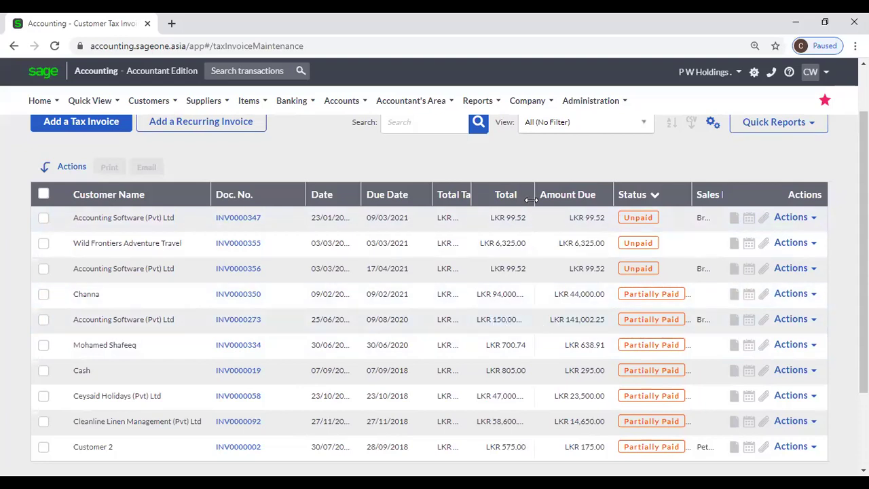
pyautogui.moveTo(531, 200); pyautogui.dragTo(543, 200)
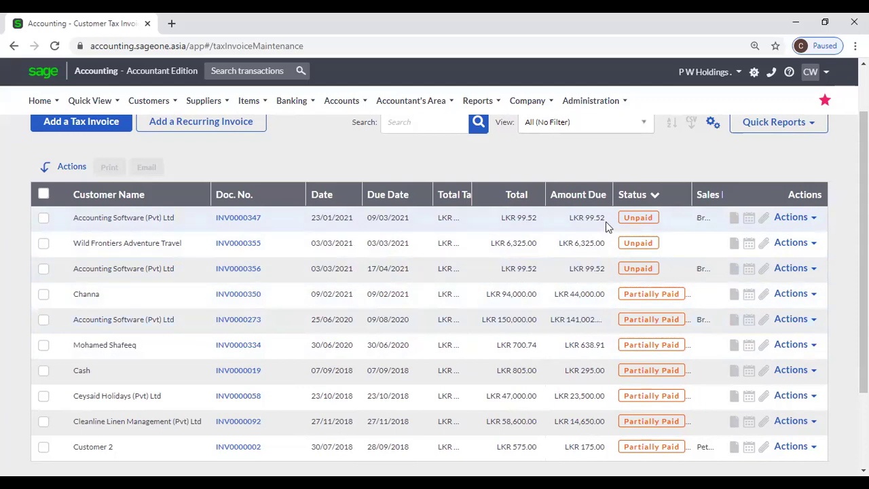
pyautogui.moveTo(613, 194); pyautogui.dragTo(625, 194)
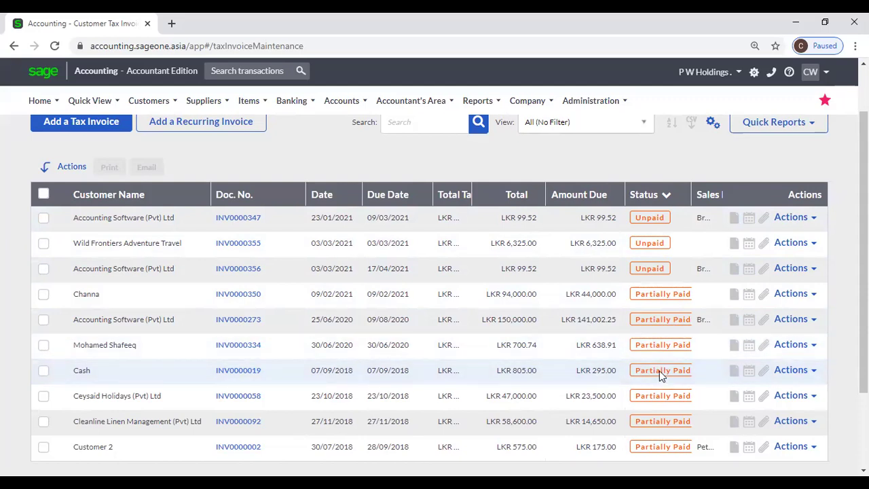
pyautogui.scroll(2, 659, 371)
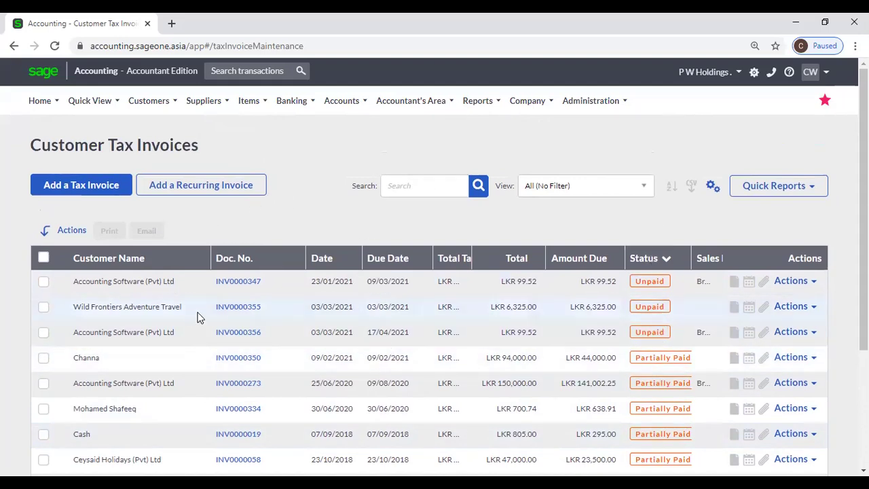
pyautogui.click(227, 288)
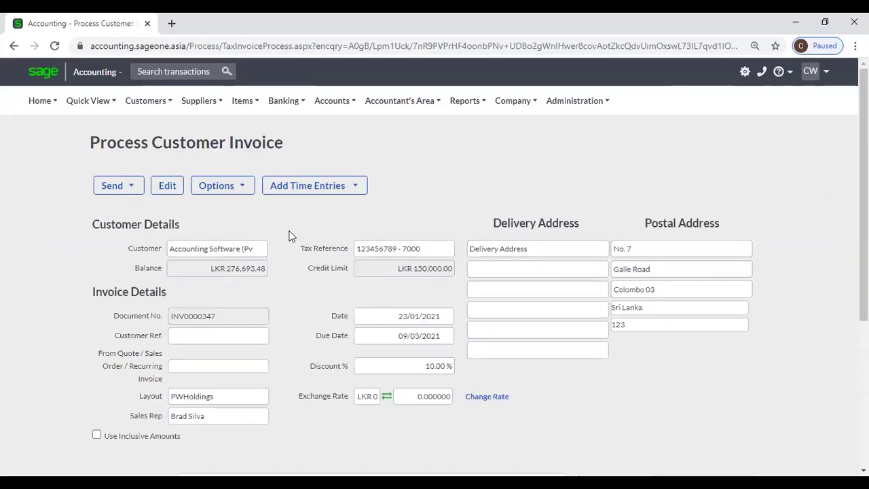
# View invoice INV0000347's gross profit of -1.02% and close it.
pyautogui.click(229, 191)
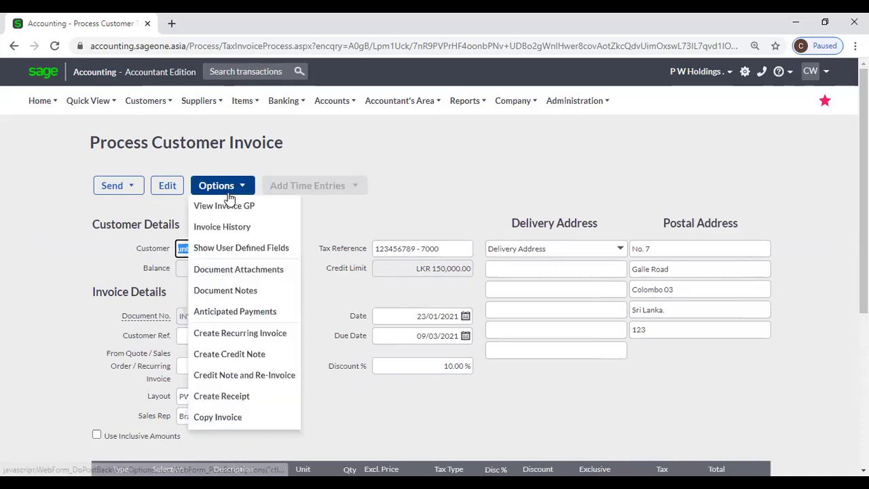
pyautogui.click(256, 208)
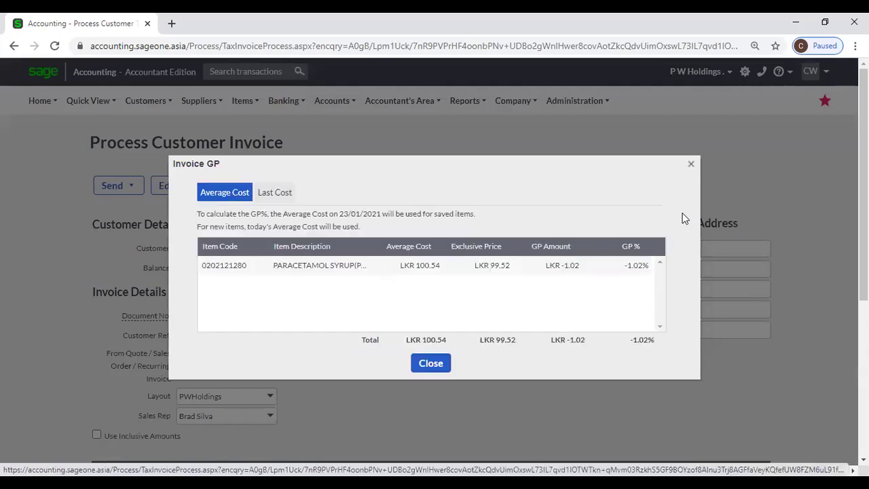
pyautogui.click(691, 165)
# View the invoice's history and close it.
pyautogui.click(231, 191)
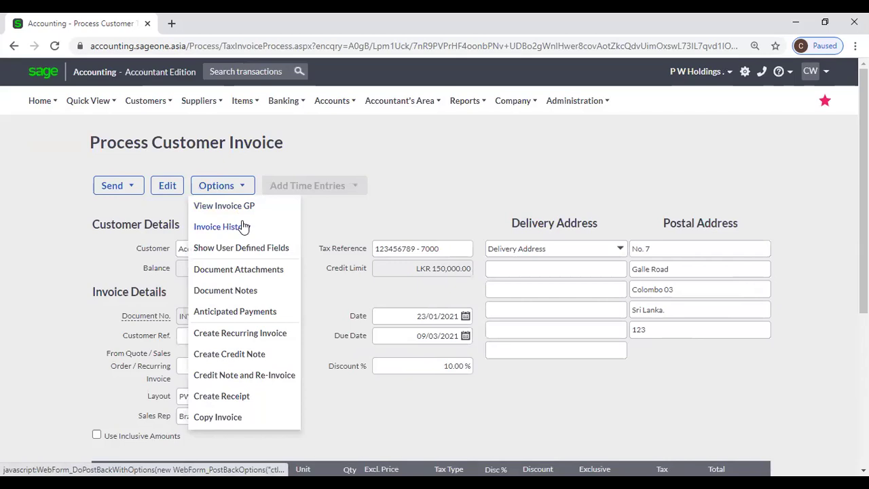
pyautogui.click(245, 227)
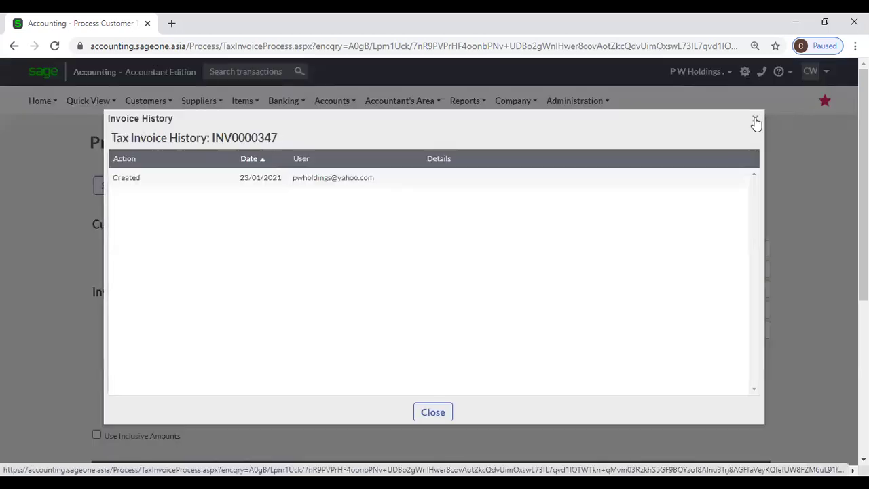
pyautogui.click(756, 121)
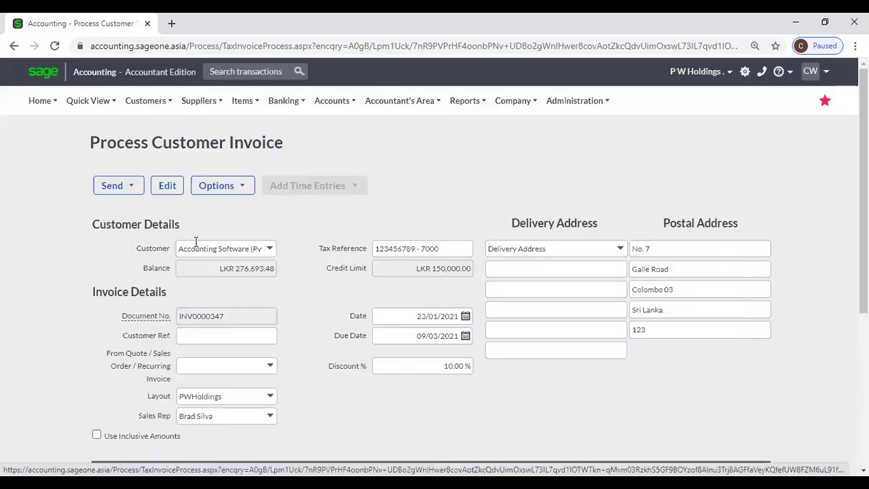
# View the invoice's user-defined fields and close them.
pyautogui.click(221, 189)
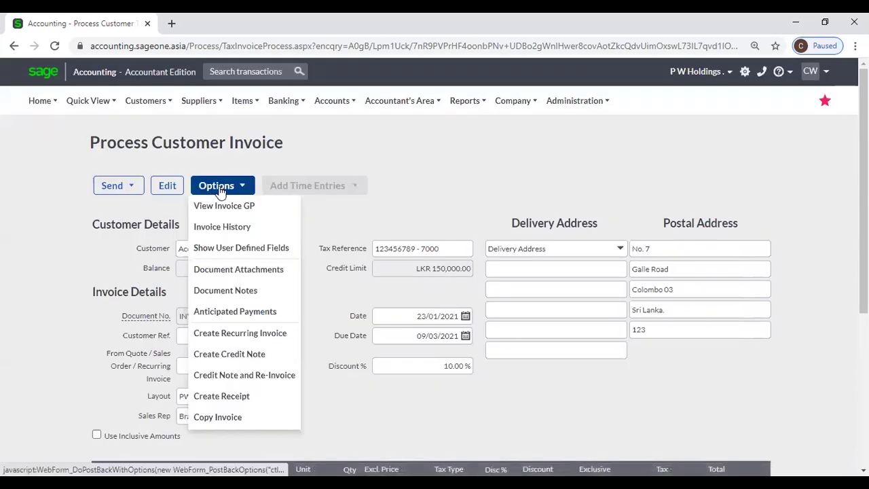
pyautogui.click(250, 250)
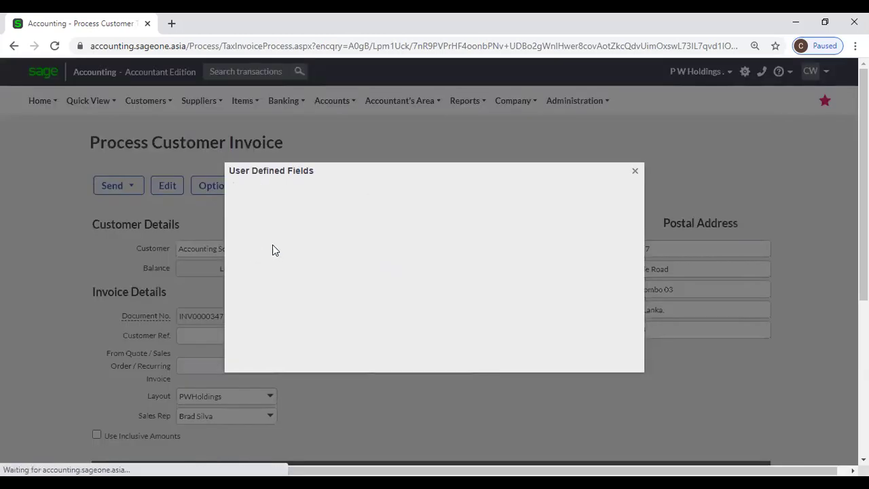
pyautogui.click(636, 172)
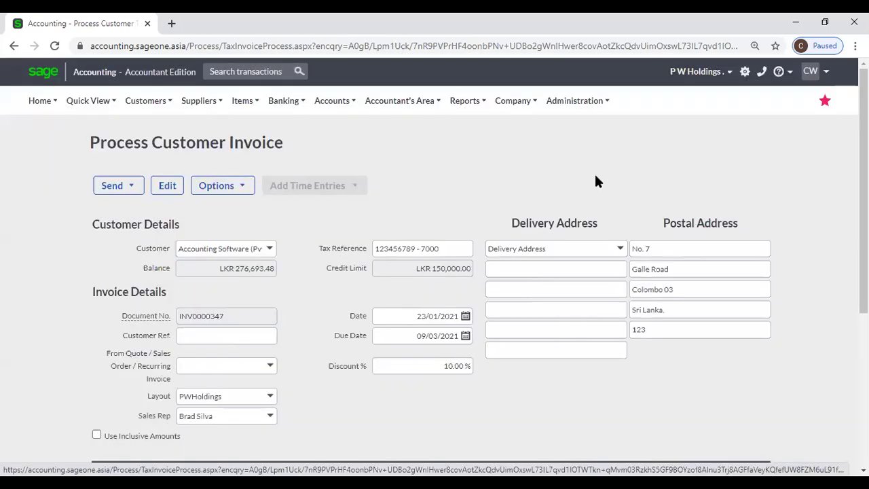
pyautogui.click(211, 185)
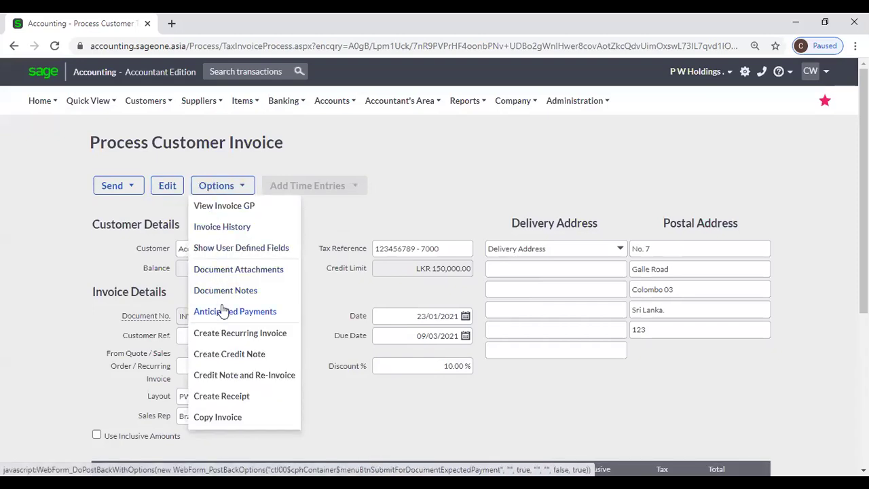
pyautogui.click(224, 311)
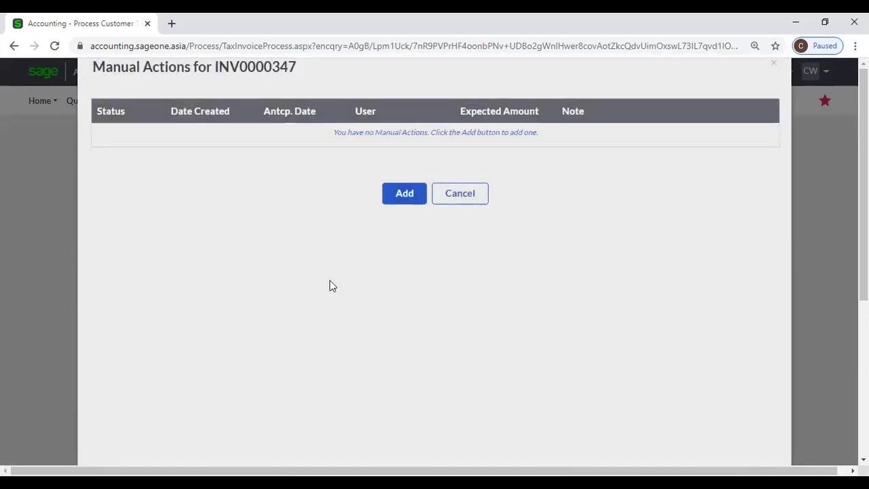
pyautogui.click(386, 199)
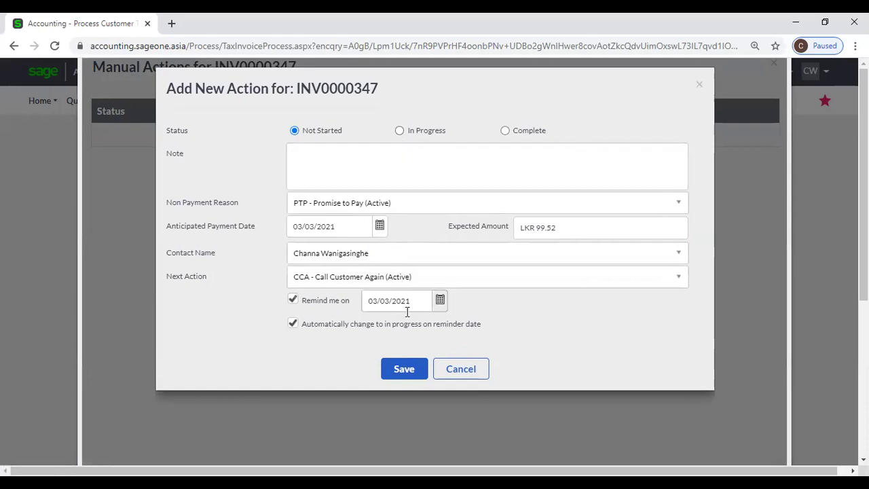
pyautogui.click(381, 227)
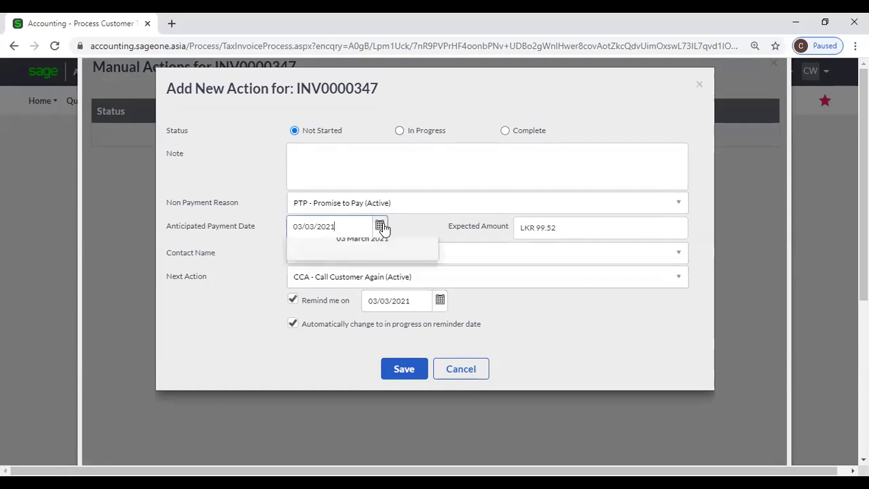
pyautogui.click(383, 226)
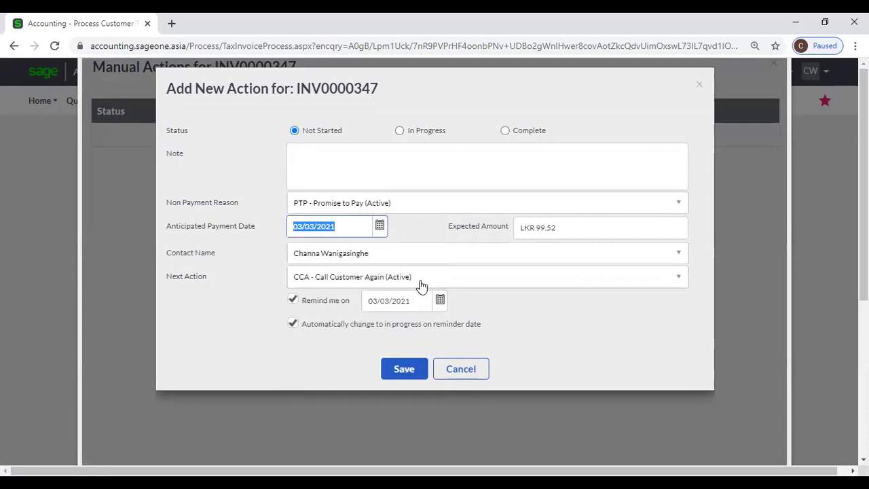
pyautogui.click(462, 378)
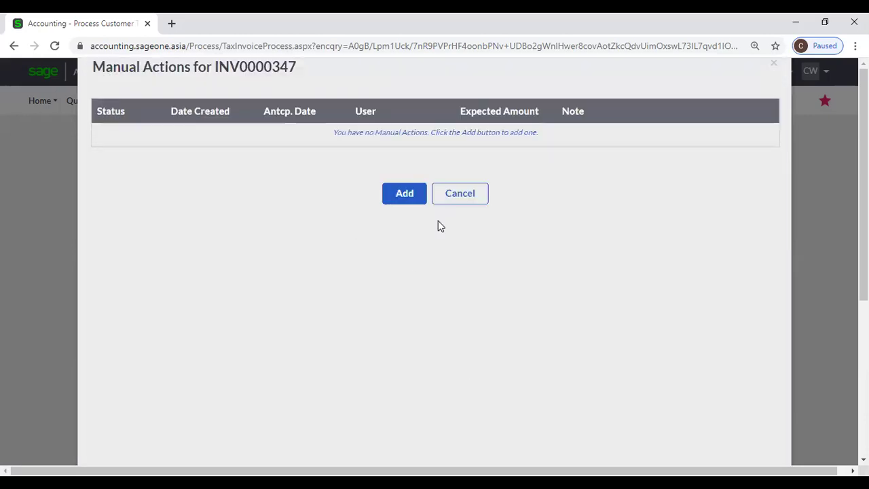
pyautogui.click(460, 197)
pyautogui.click(217, 185)
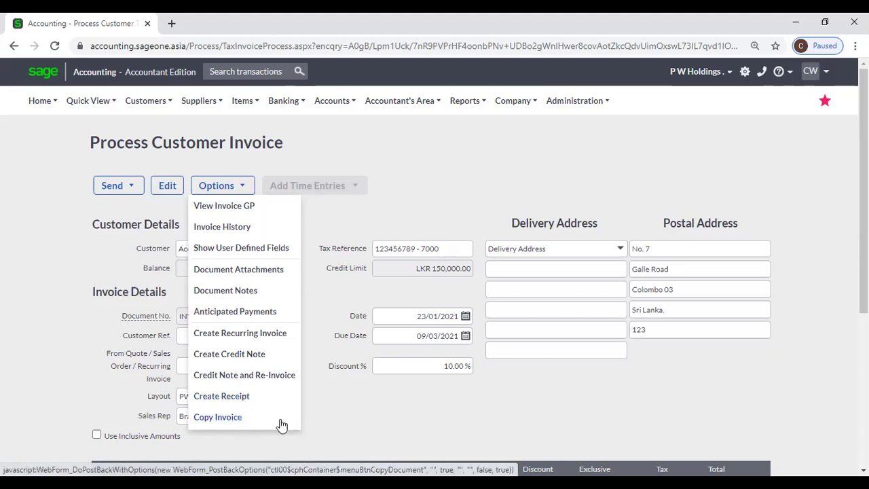
# Leave invoice INV0000347 and return to the Customer Tax Invoices list, overdue invoices first.
pyautogui.scroll(-3, 441, 384)
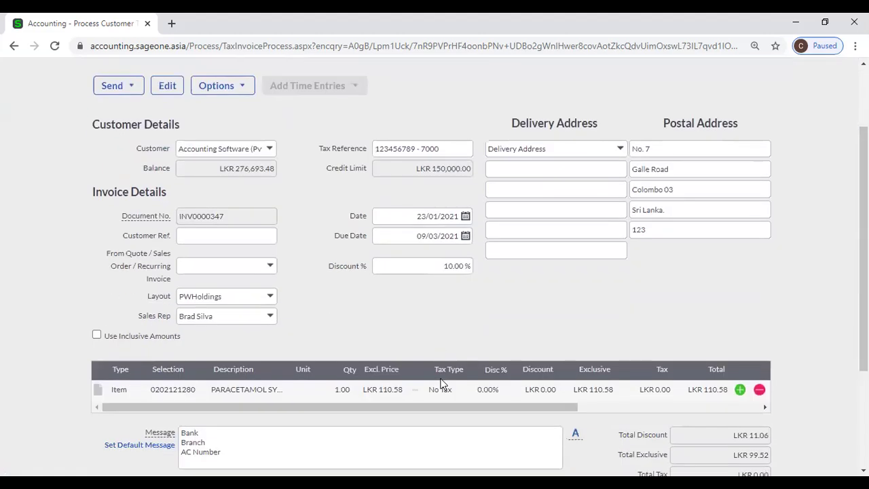
pyautogui.scroll(3, 440, 384)
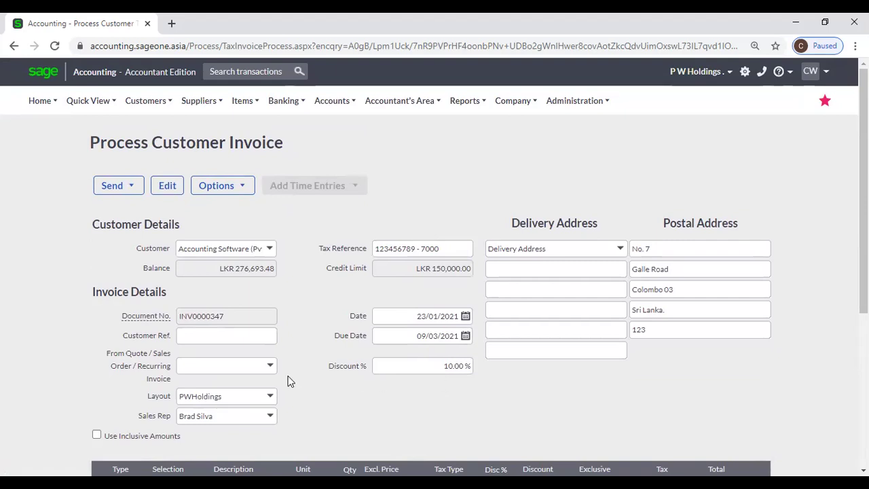
pyautogui.scroll(-1, 288, 380)
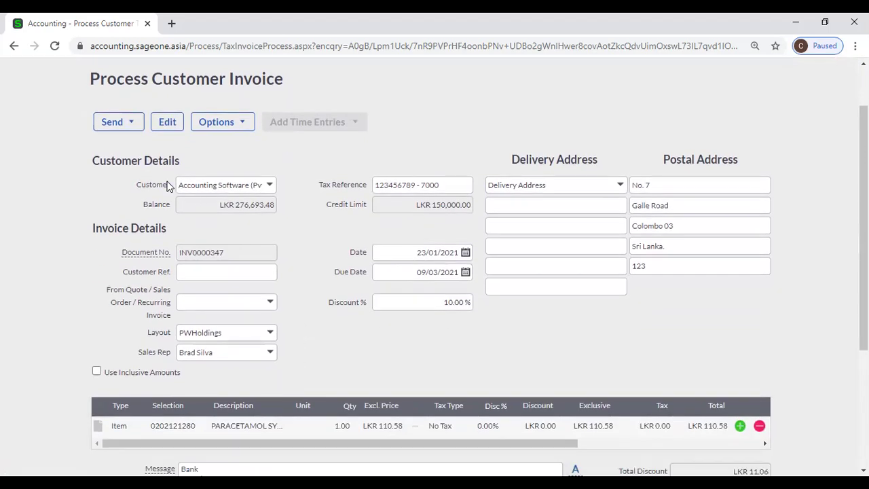
pyautogui.click(13, 46)
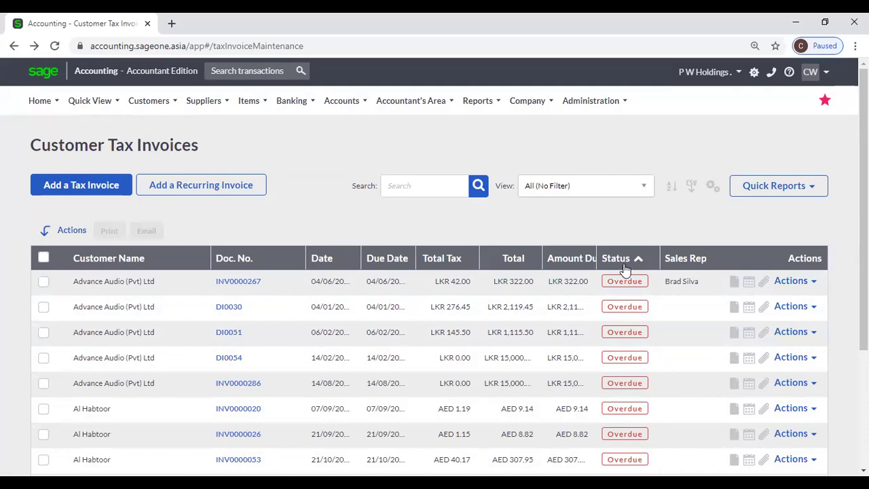
# Sort the list by customer name, open invoice INV0000298 and inspect its item line.
pyautogui.click(91, 258)
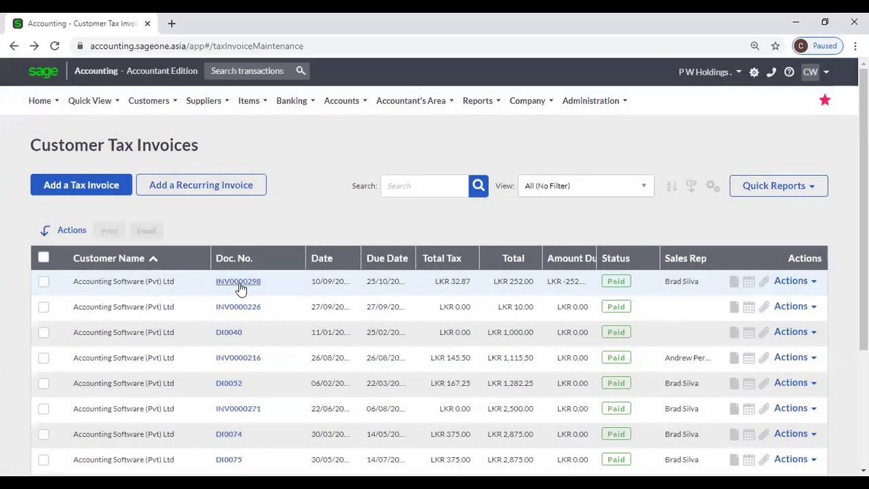
pyautogui.click(238, 281)
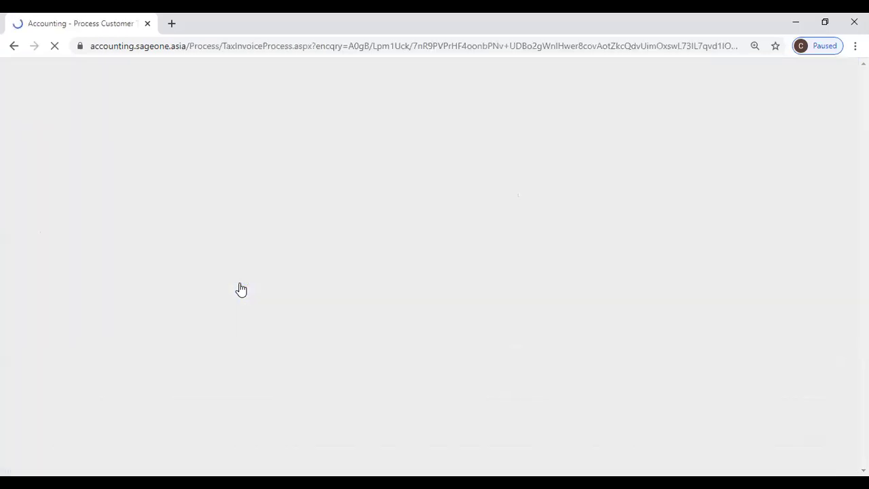
pyautogui.scroll(-3, 320, 271)
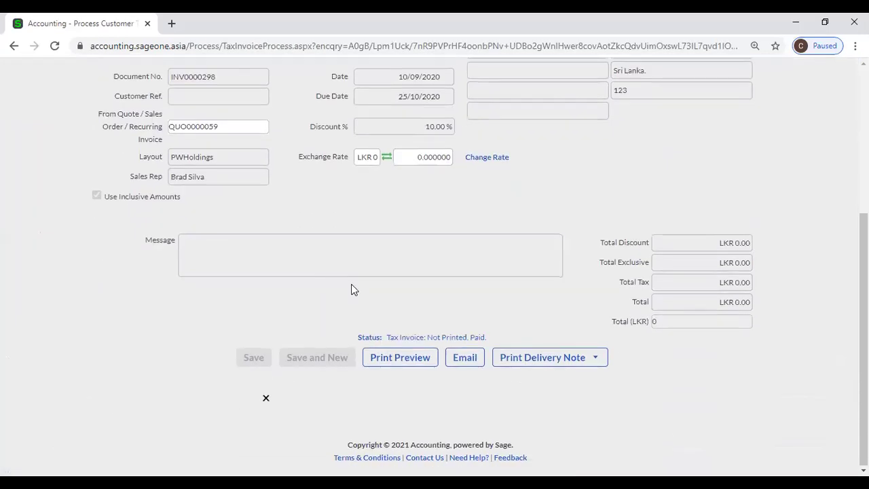
pyautogui.click(243, 248)
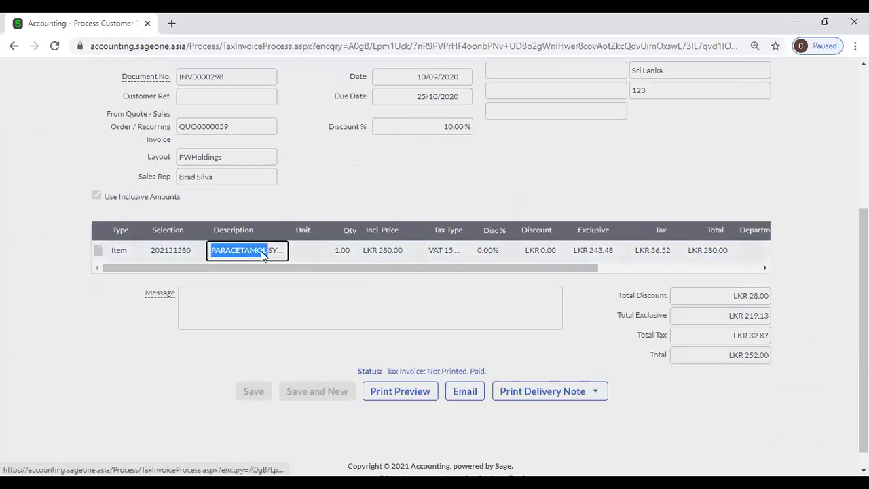
pyautogui.click(343, 251)
pyautogui.click(379, 251)
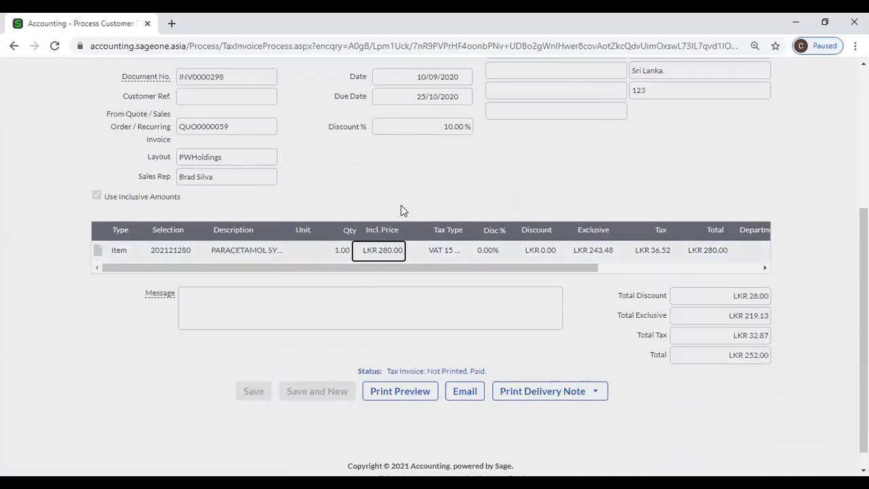
pyautogui.scroll(2, 315, 200)
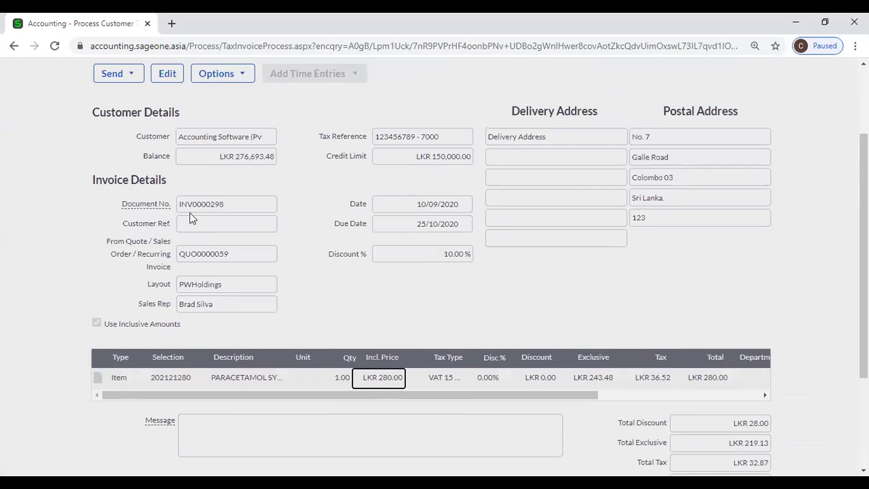
# Put paid invoice INV0000298 into edit mode, accepting the warning, then return to the previous page.
pyautogui.click(167, 73)
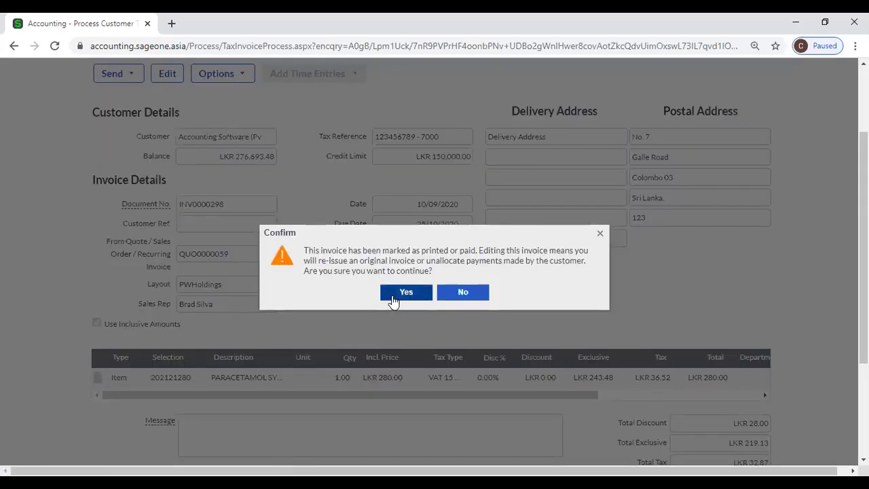
pyautogui.click(393, 296)
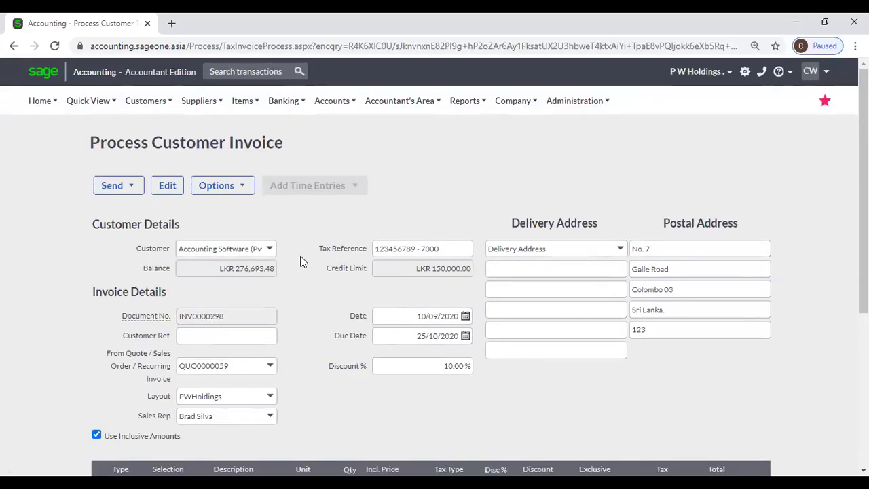
pyautogui.scroll(-3, 300, 268)
pyautogui.click(228, 309)
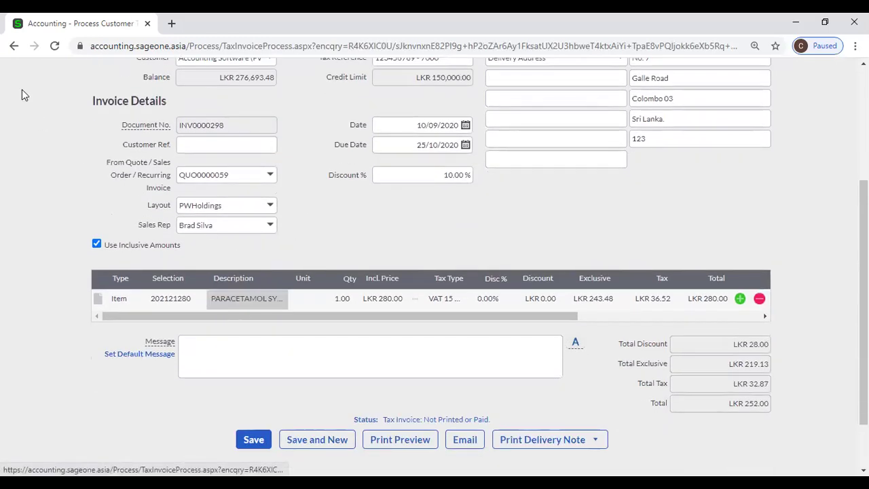
pyautogui.click(15, 46)
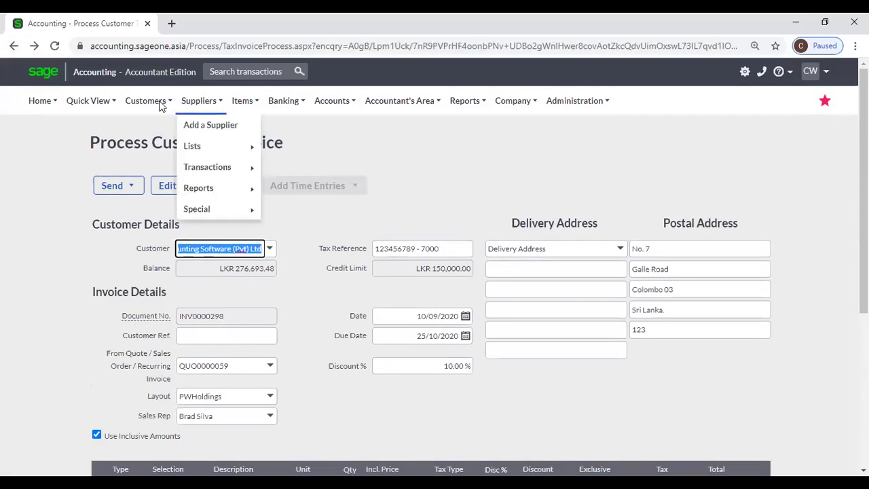
# Open invoice INV0000226 from the Customer Tax Invoices list.
pyautogui.moveTo(145, 101)
pyautogui.moveTo(151, 151)
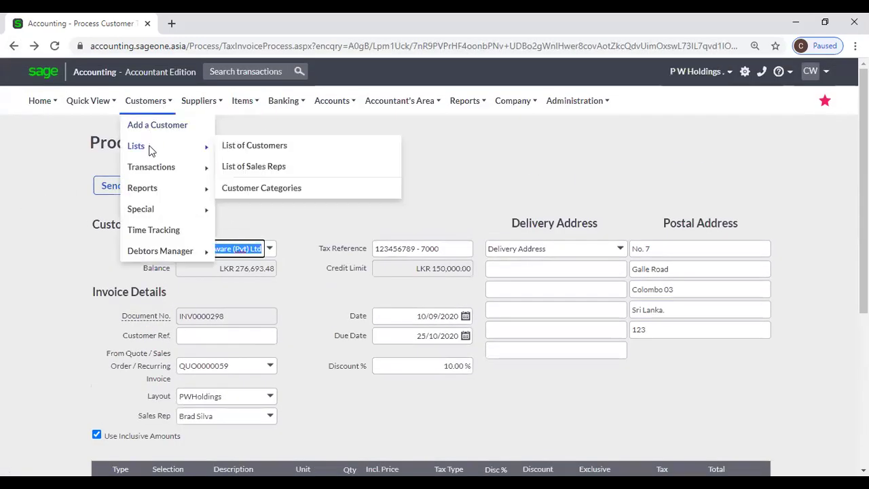
pyautogui.moveTo(150, 168)
pyautogui.click(265, 212)
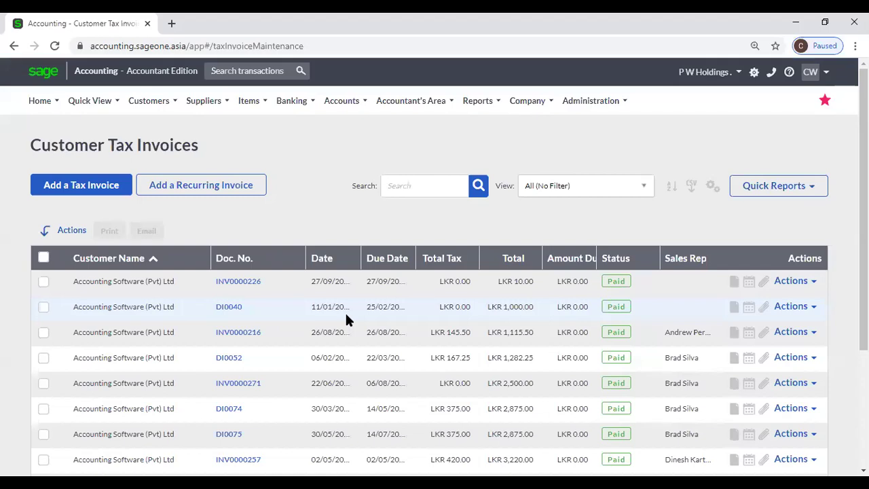
pyautogui.click(238, 281)
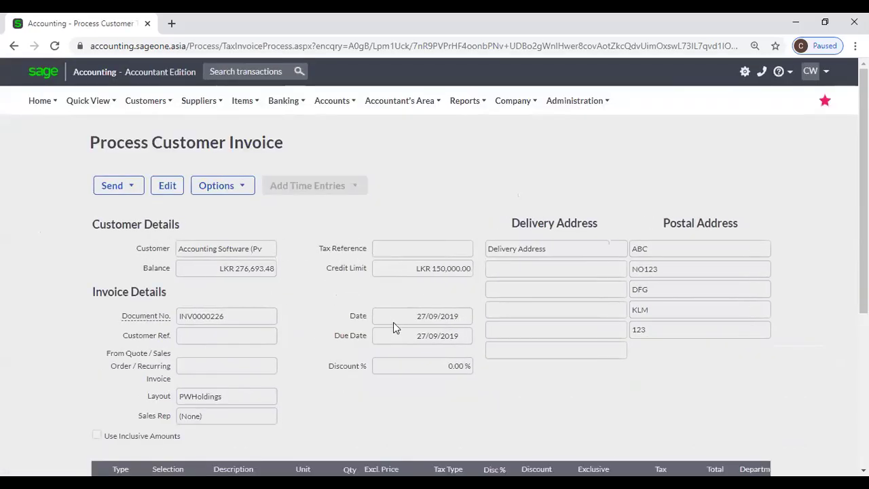
# Check the invoice's PWHoldings layout name and document number INV0000226.
pyautogui.scroll(-3, 230, 312)
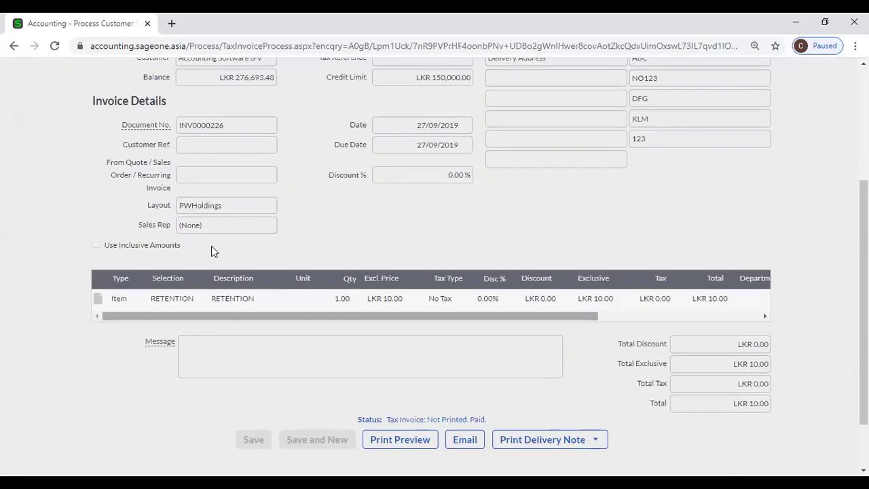
pyautogui.doubleClick(220, 211)
pyautogui.click(240, 167)
pyautogui.doubleClick(243, 128)
pyautogui.click(263, 210)
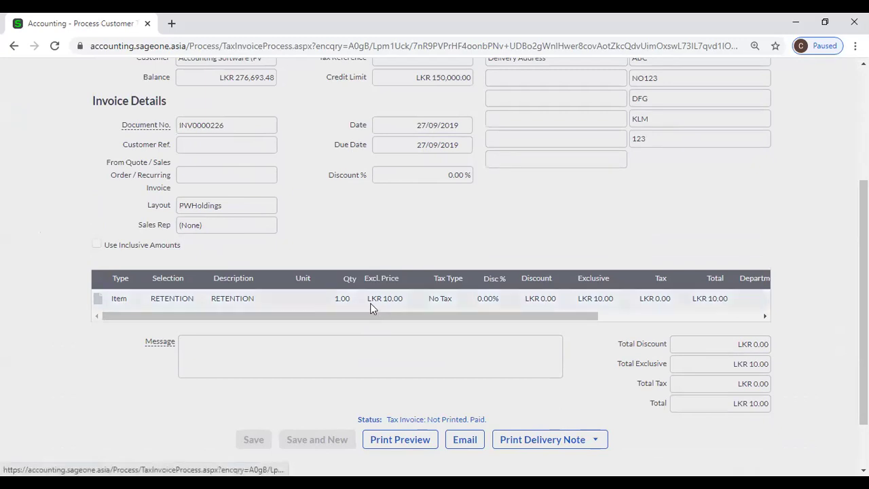
pyautogui.scroll(2, 304, 260)
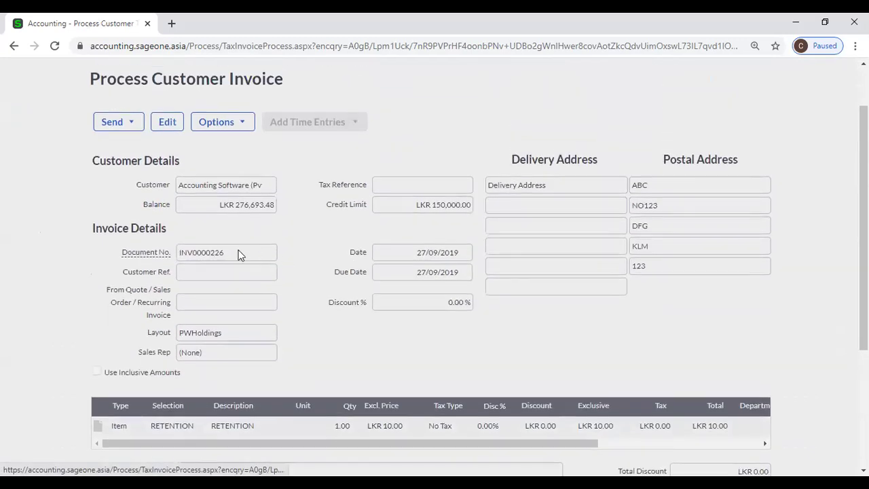
# Accept the warning to edit paid invoice INV0000226, then check the customer reference field.
pyautogui.click(159, 125)
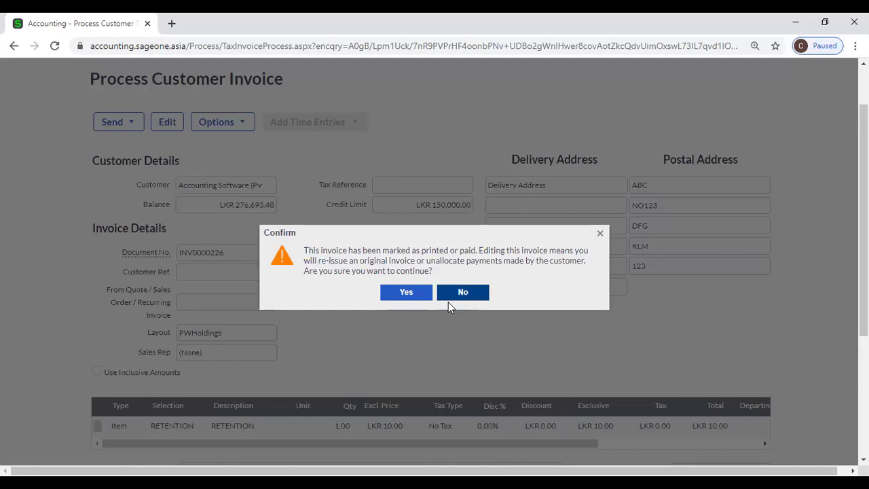
pyautogui.click(407, 292)
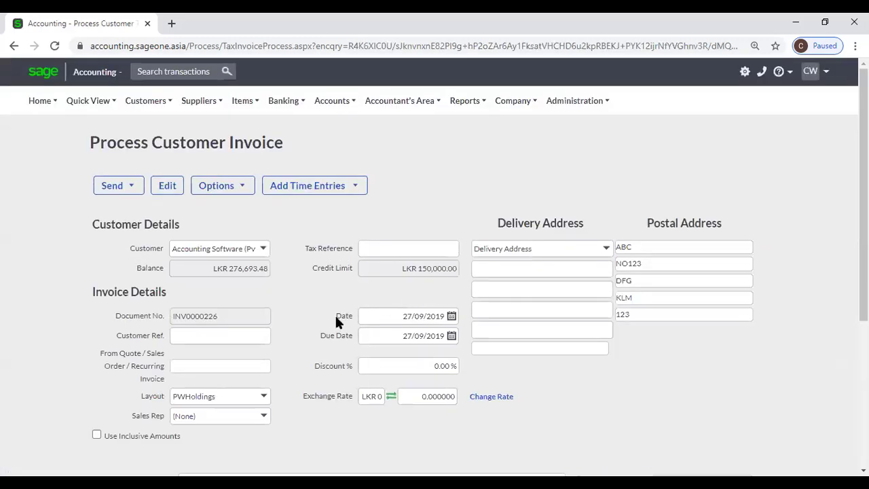
pyautogui.scroll(-1, 233, 310)
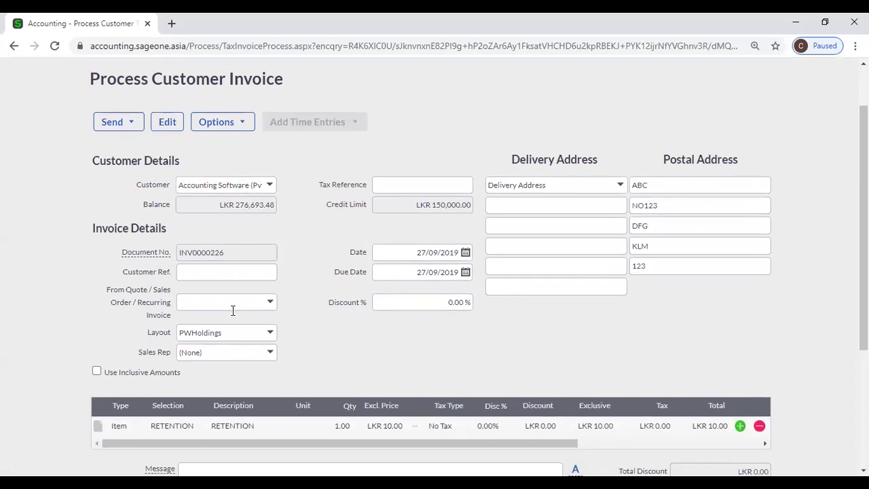
pyautogui.click(233, 270)
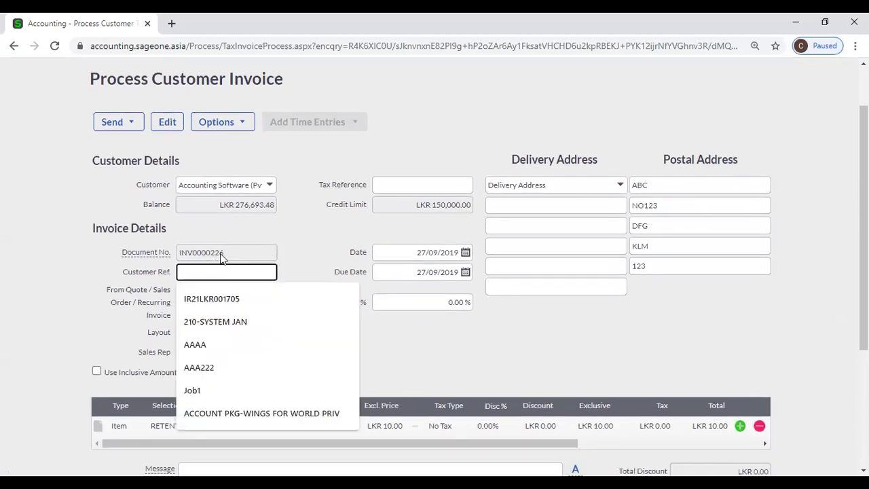
pyautogui.click(217, 253)
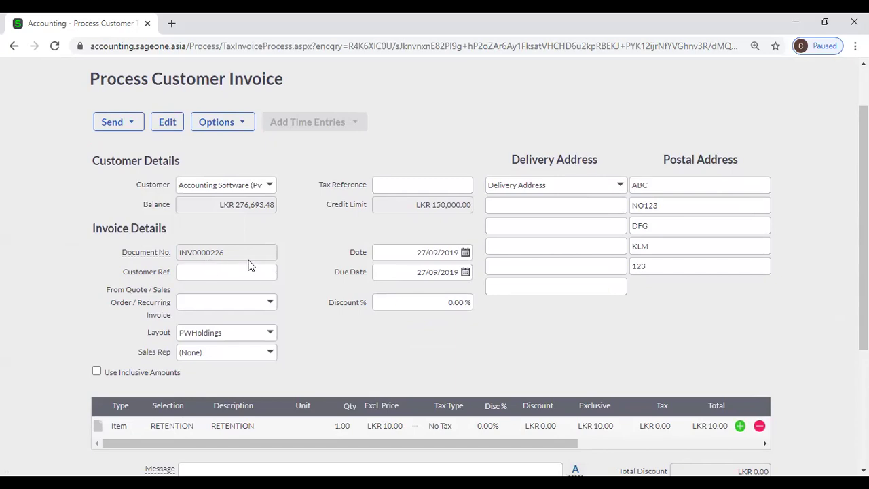
# Review the customer and the RETENTION line's description and item list, leaving them unchanged.
pyautogui.click(200, 185)
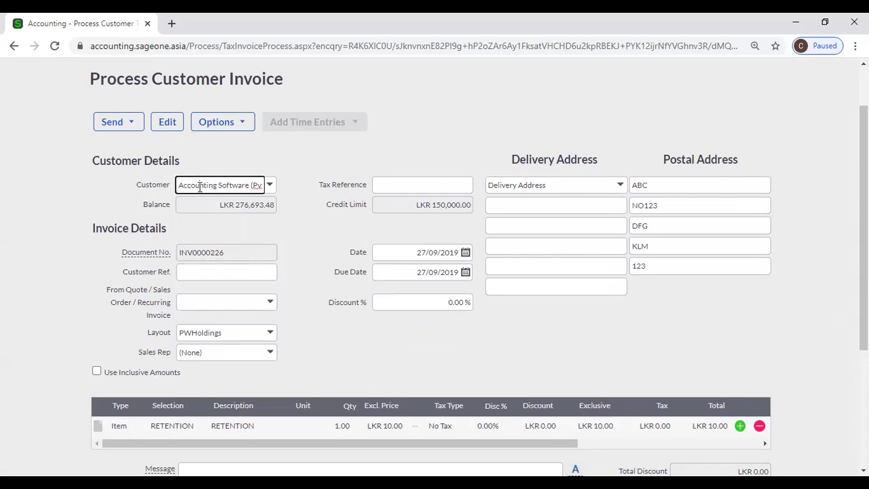
pyautogui.scroll(-3, 291, 289)
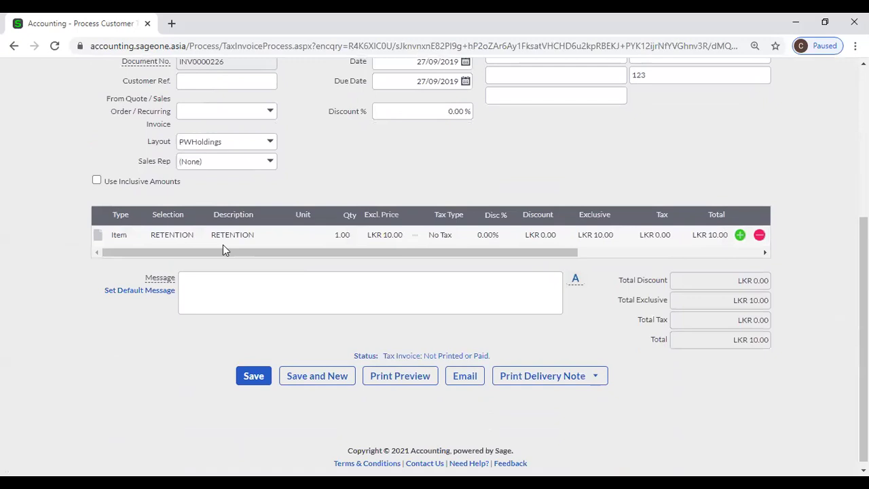
pyautogui.click(251, 236)
pyautogui.click(182, 234)
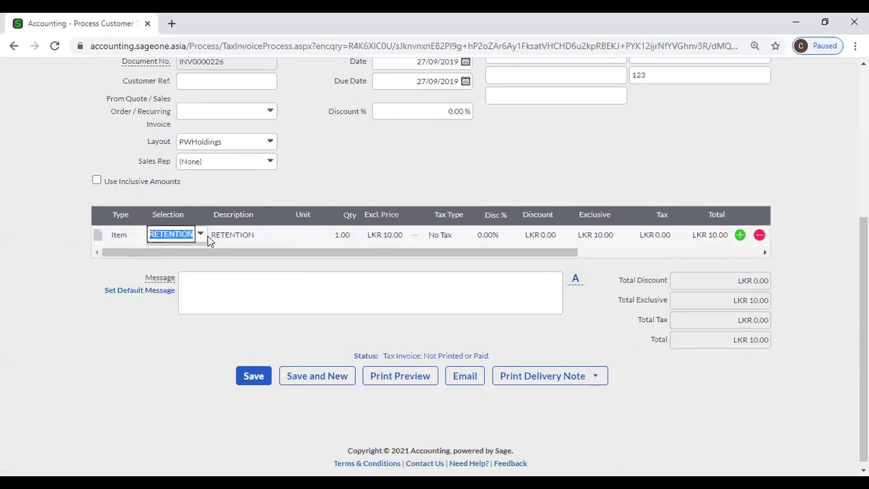
pyautogui.click(201, 235)
pyautogui.click(315, 182)
pyautogui.scroll(-1, 311, 208)
pyautogui.scroll(5, 243, 327)
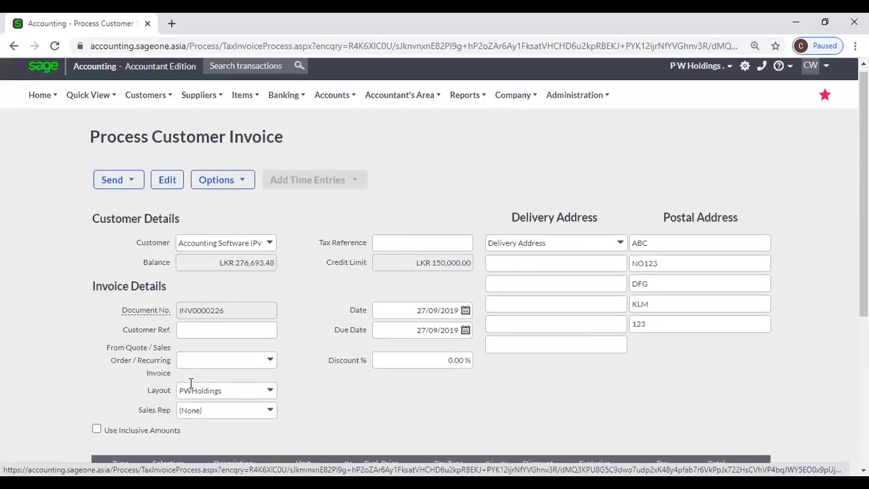